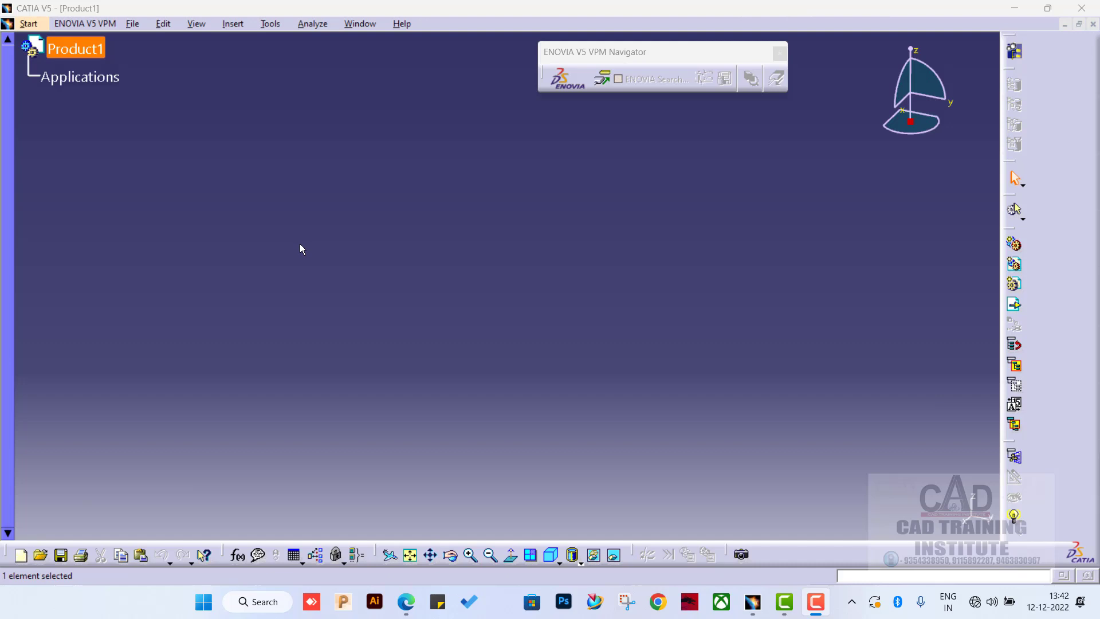
- Shift the specification tree of Product1 up and down to view how it moves in the window
scroll(98, 189, "up", 2)
scroll(91, 186, "down", 1)
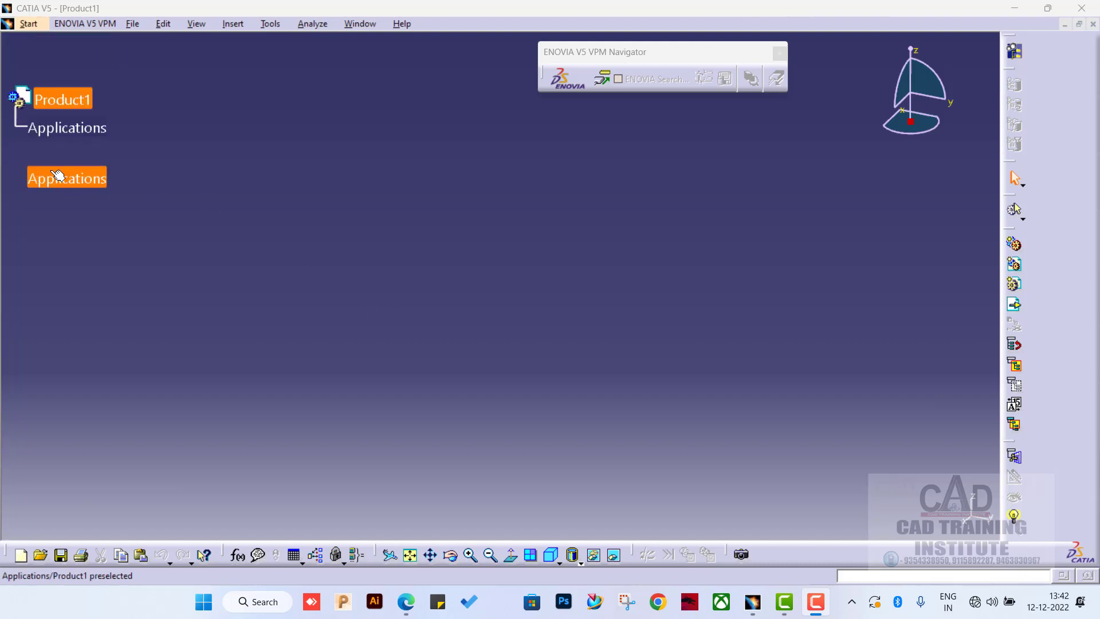
scroll(71, 209, "up", 2)
scroll(91, 231, "down", 3)
scroll(95, 233, "up", 2)
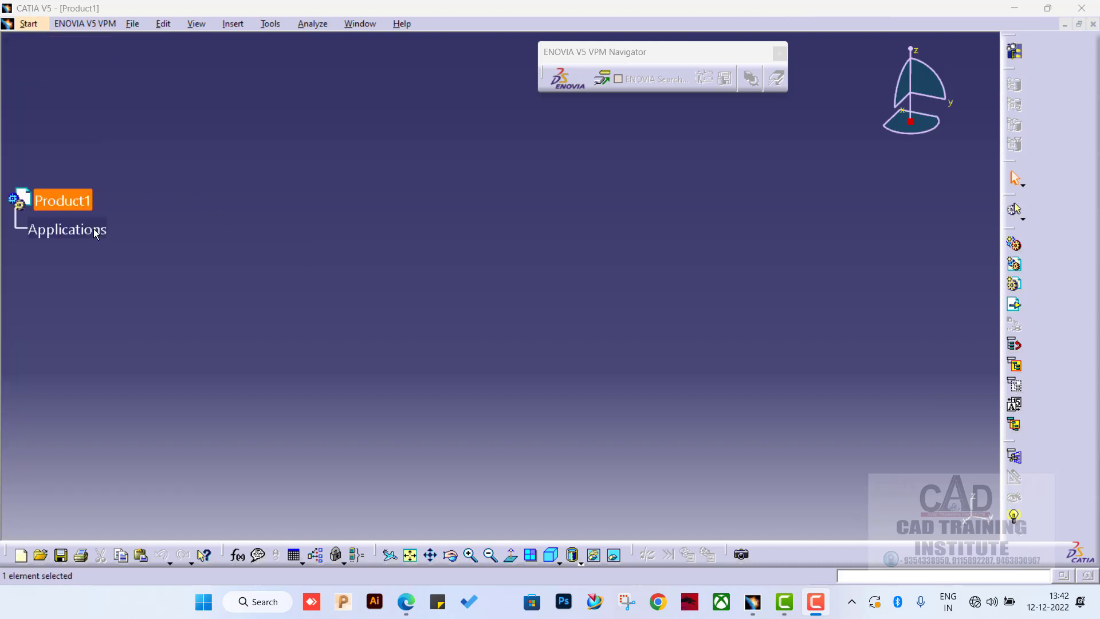
scroll(95, 232, "down", 1)
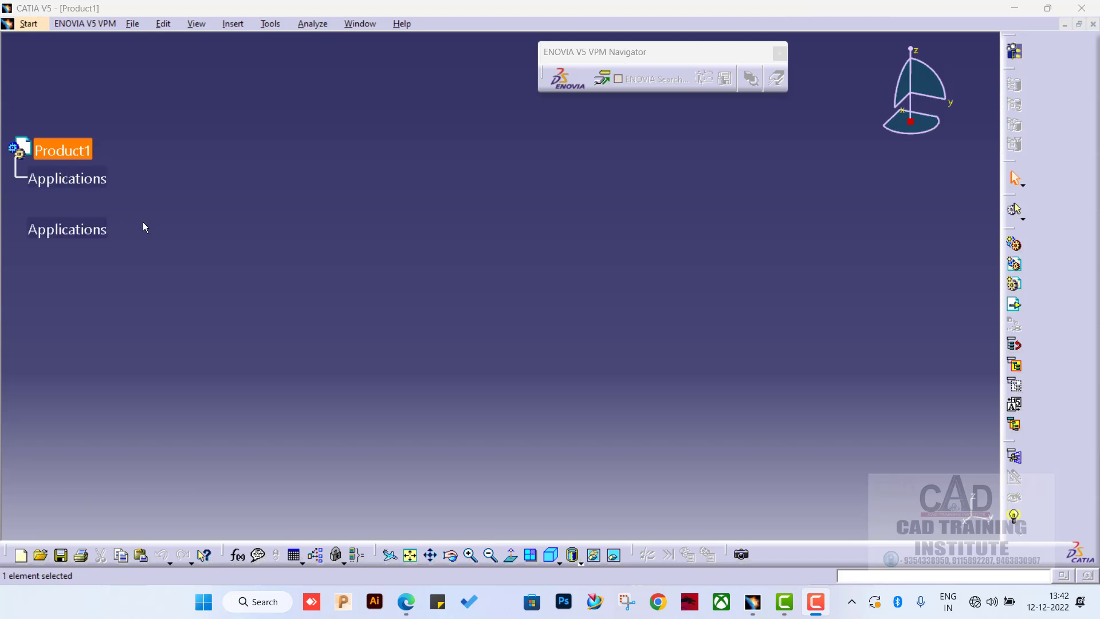
scroll(145, 226, "down", 1)
scroll(144, 235, "up", 2)
scroll(144, 245, "down", 4)
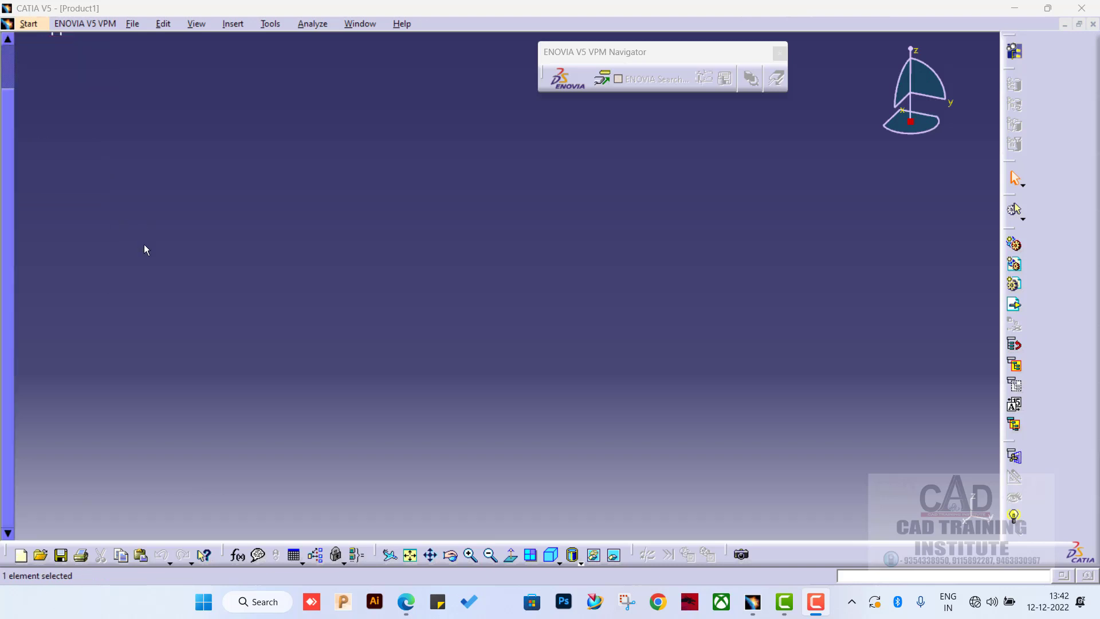
scroll(145, 250, "up", 3)
scroll(144, 245, "down", 1)
scroll(144, 245, "up", 1)
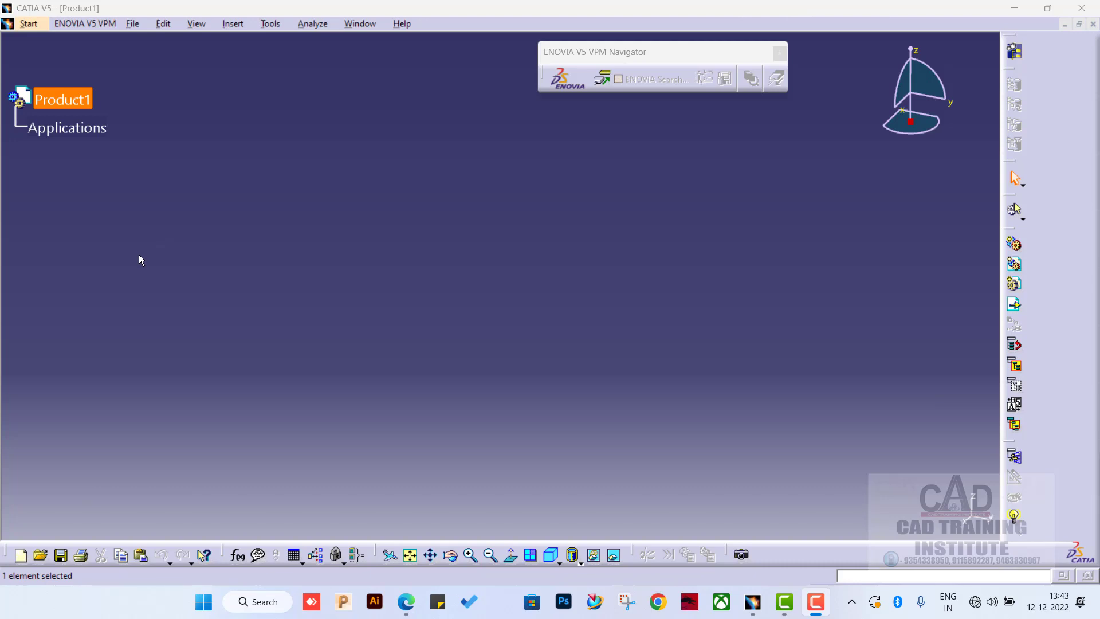
scroll(140, 258, "up", 5)
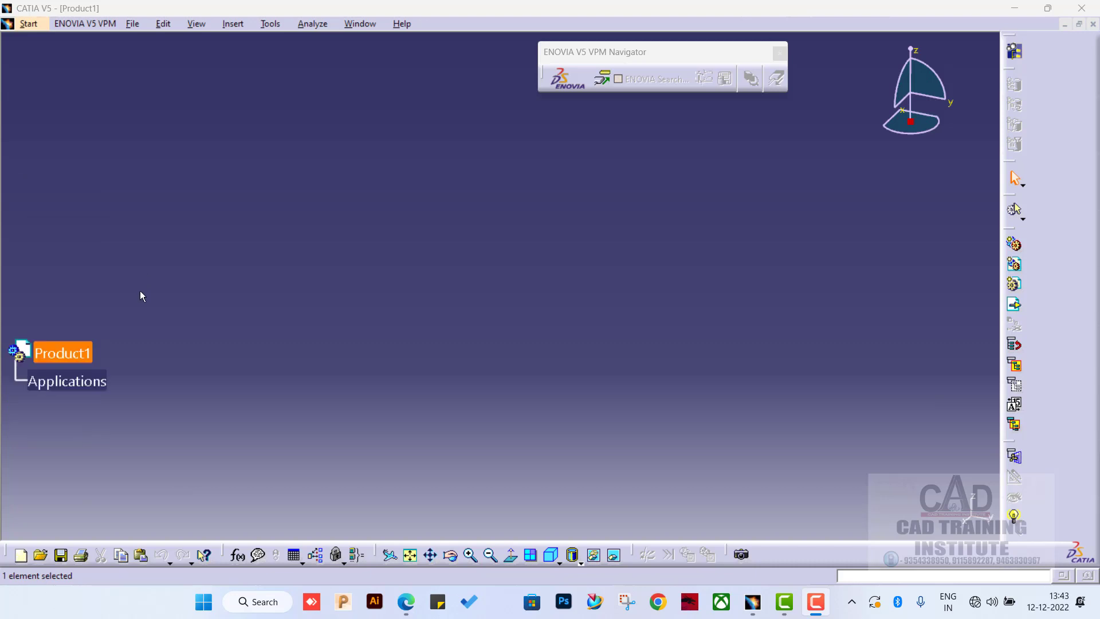
scroll(112, 374, "down", 5)
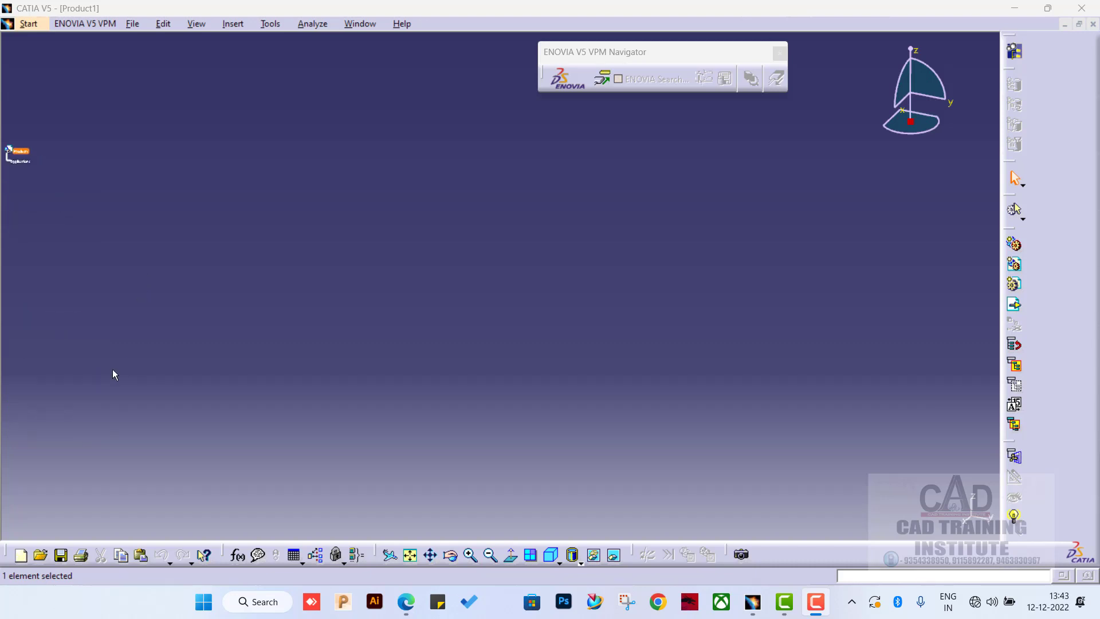
- Shrink and enlarge the specification tree of Product1 to examine its display size
scroll(113, 369, "up", 2, "ctrl")
scroll(112, 369, "down", 4, "ctrl")
scroll(112, 369, "up", 7, "ctrl")
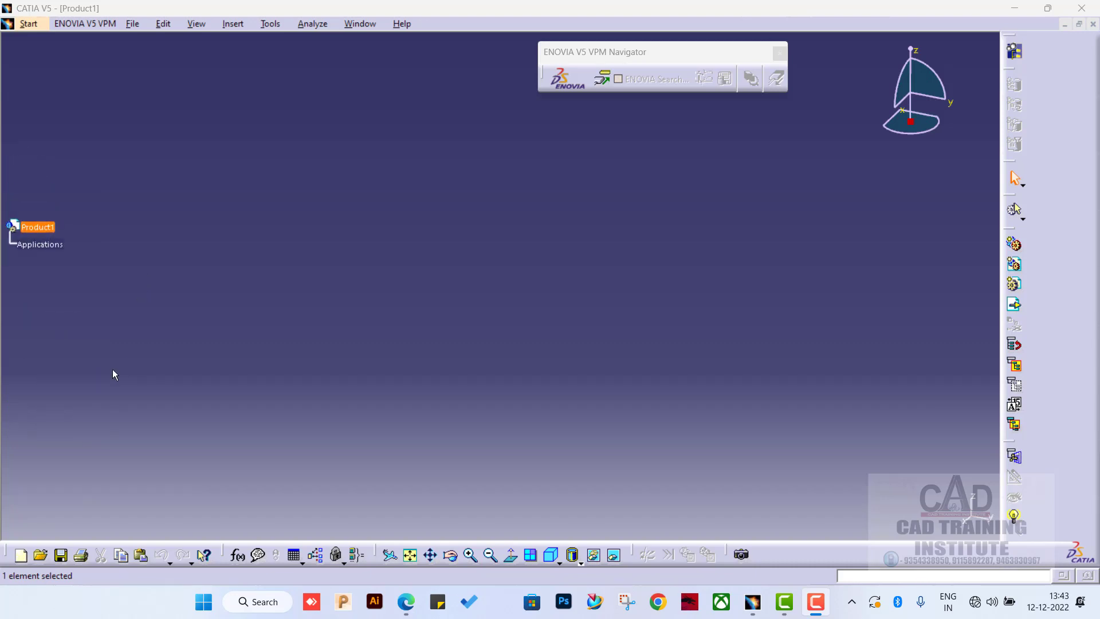
scroll(112, 369, "down", 5, "ctrl")
scroll(113, 369, "down", 2, "ctrl")
scroll(112, 369, "up", 5, "ctrl")
scroll(112, 369, "down", 6, "ctrl")
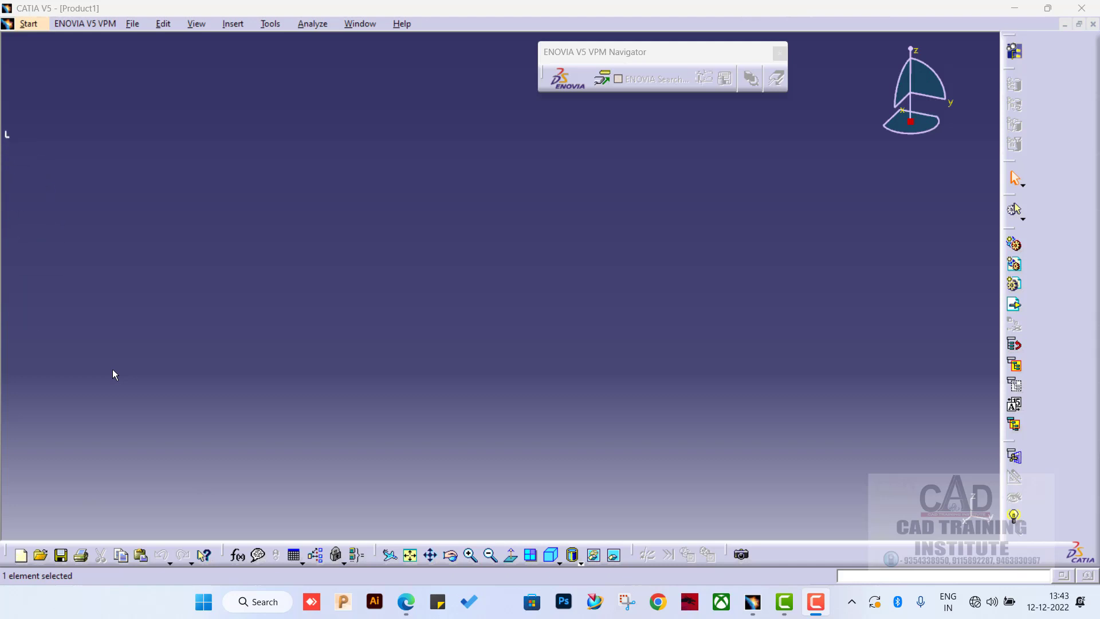
scroll(113, 369, "up", 4, "ctrl")
scroll(113, 375, "down", 4, "ctrl")
scroll(112, 375, "up", 1, "ctrl")
scroll(112, 371, "up", 4, "ctrl")
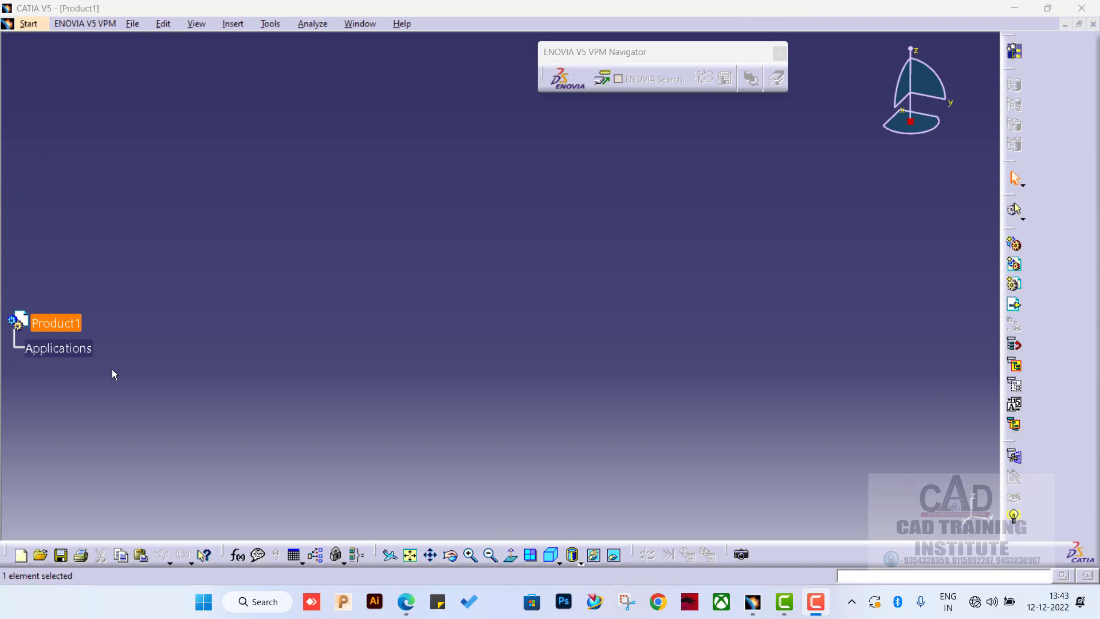
scroll(116, 372, "down", 4)
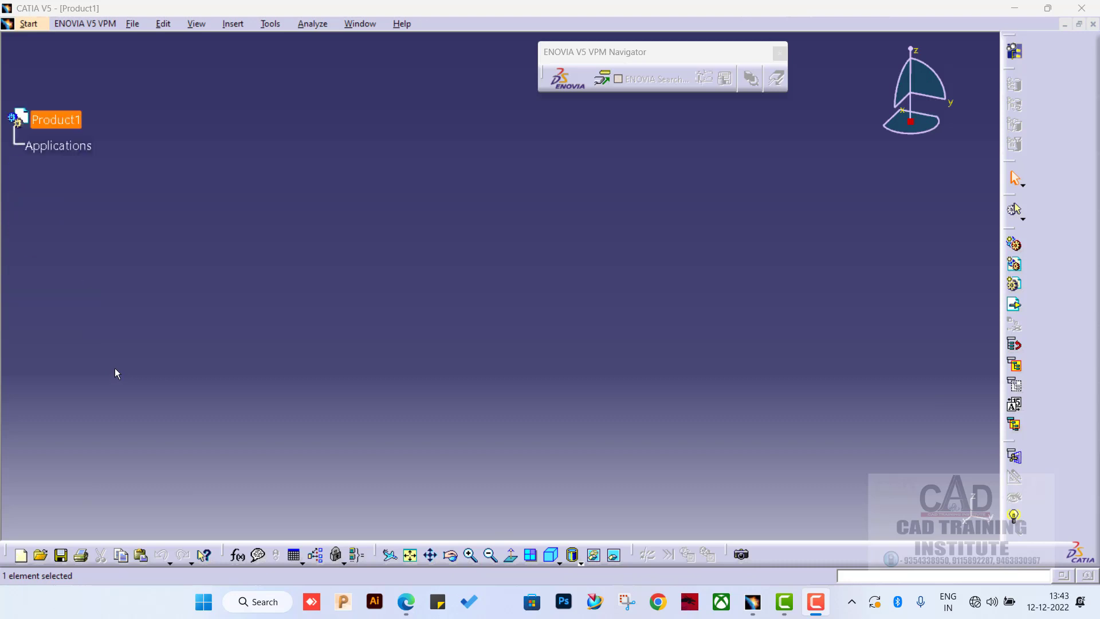
scroll(115, 374, "down", 1)
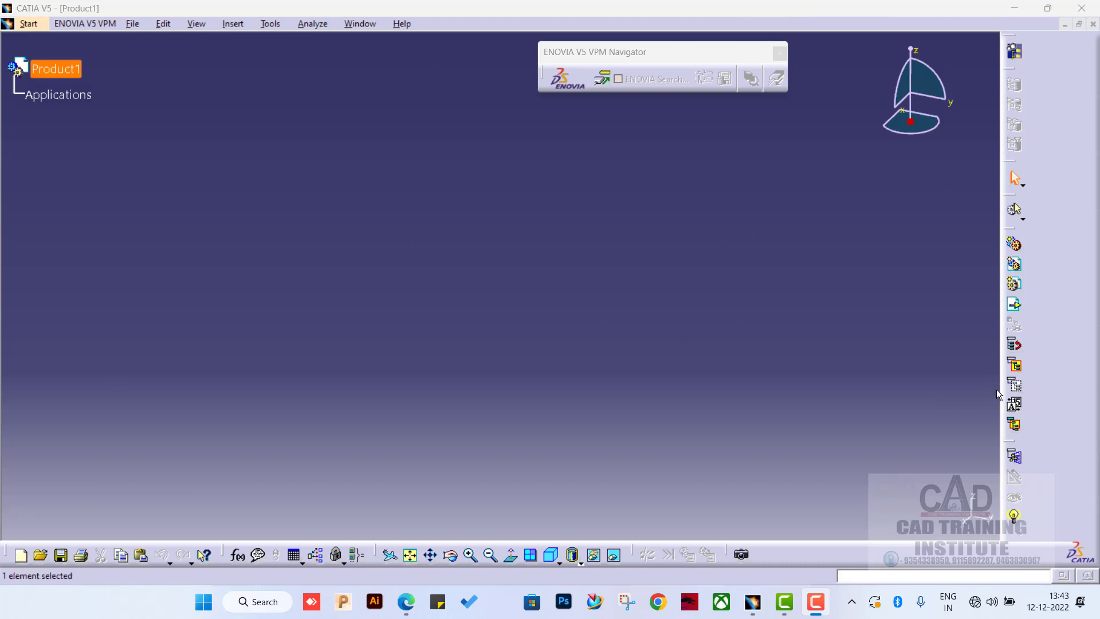
- Add a new part to Product1 in the Part Design workbench and start a sketch on its yz plane
left_click(28, 23)
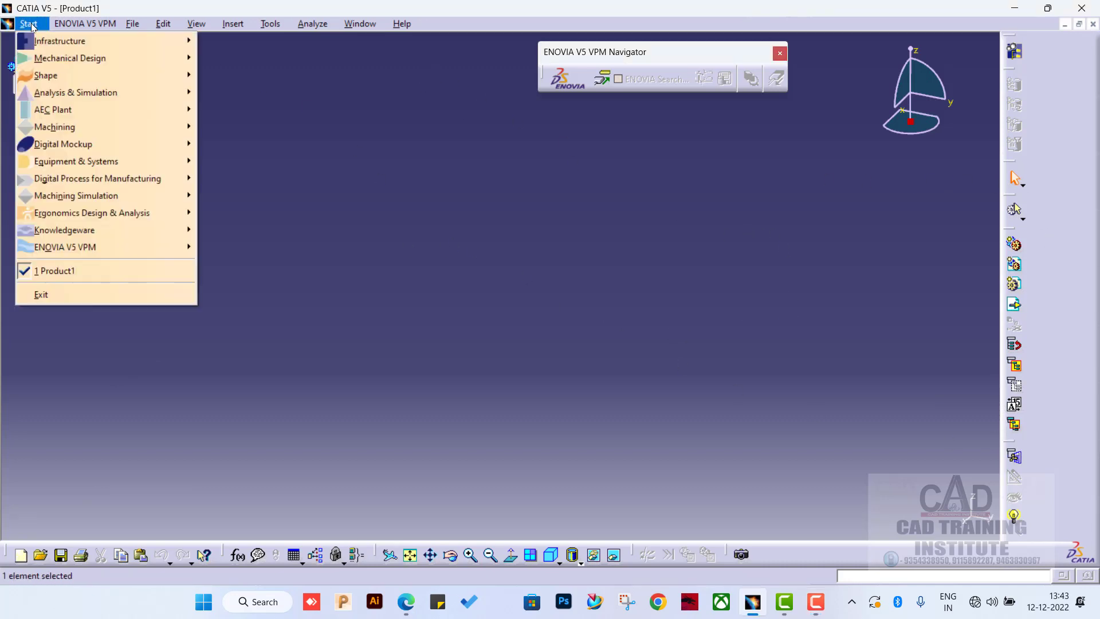
mouse_move(89, 62)
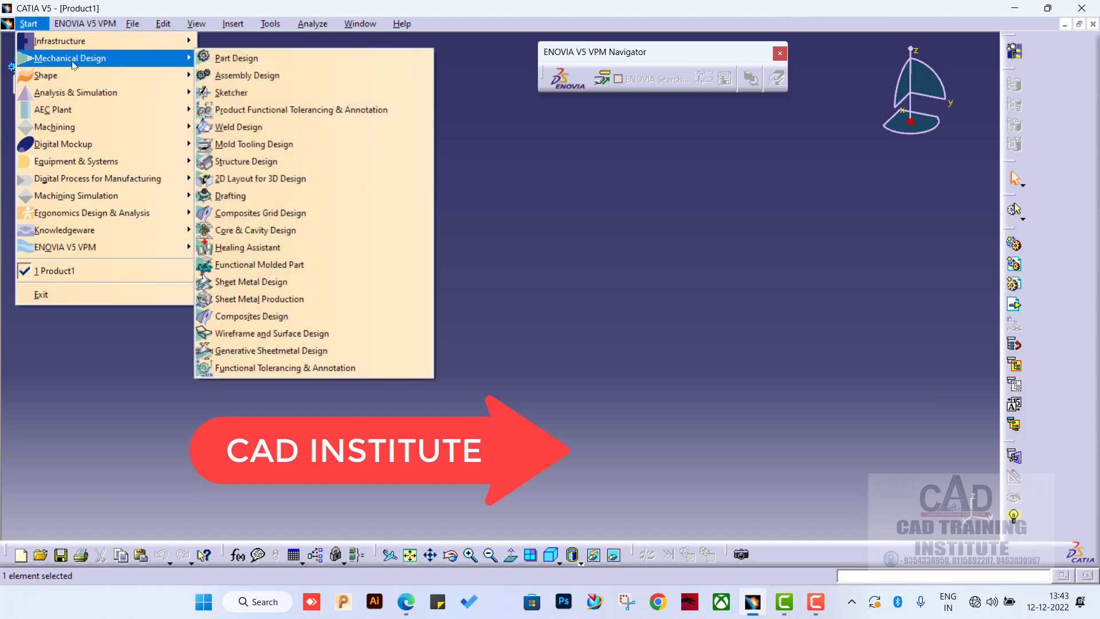
left_click(235, 58)
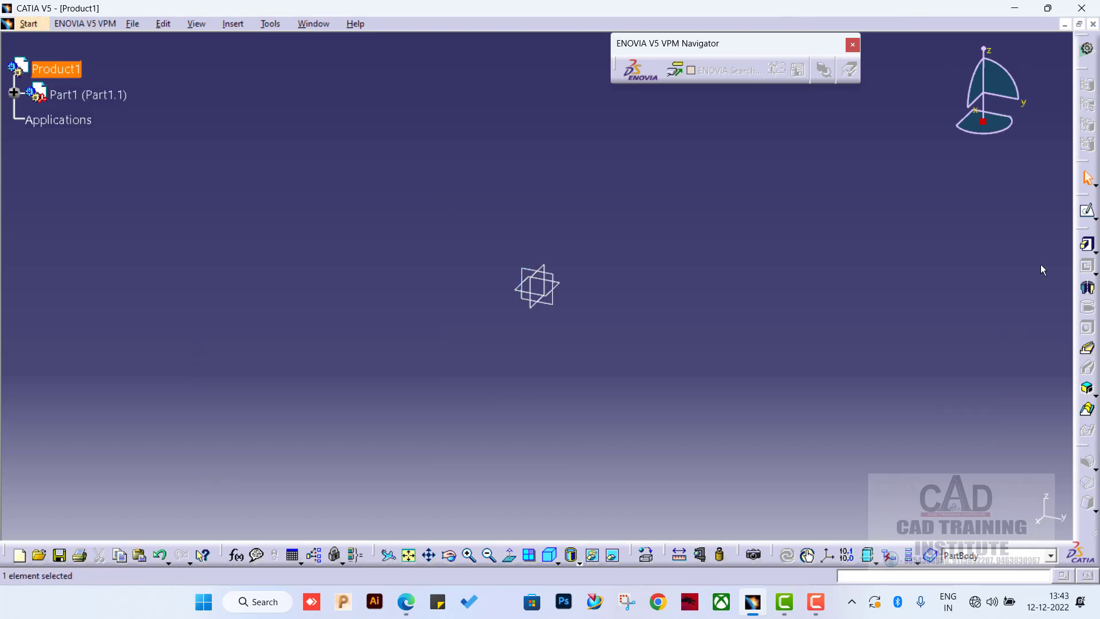
left_click(1088, 213)
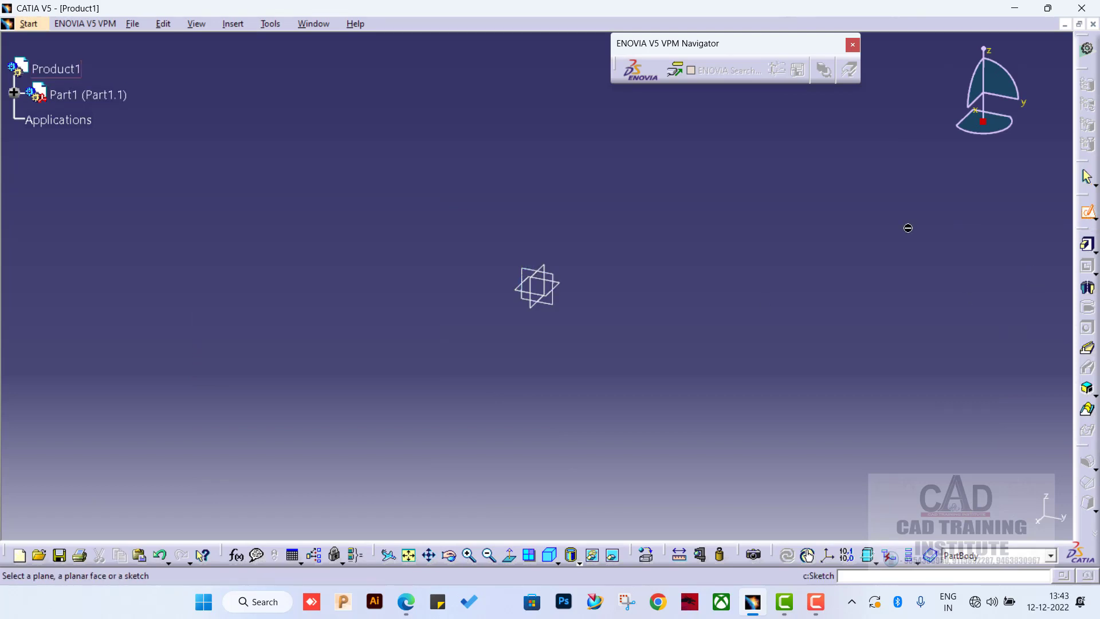
left_click(557, 280)
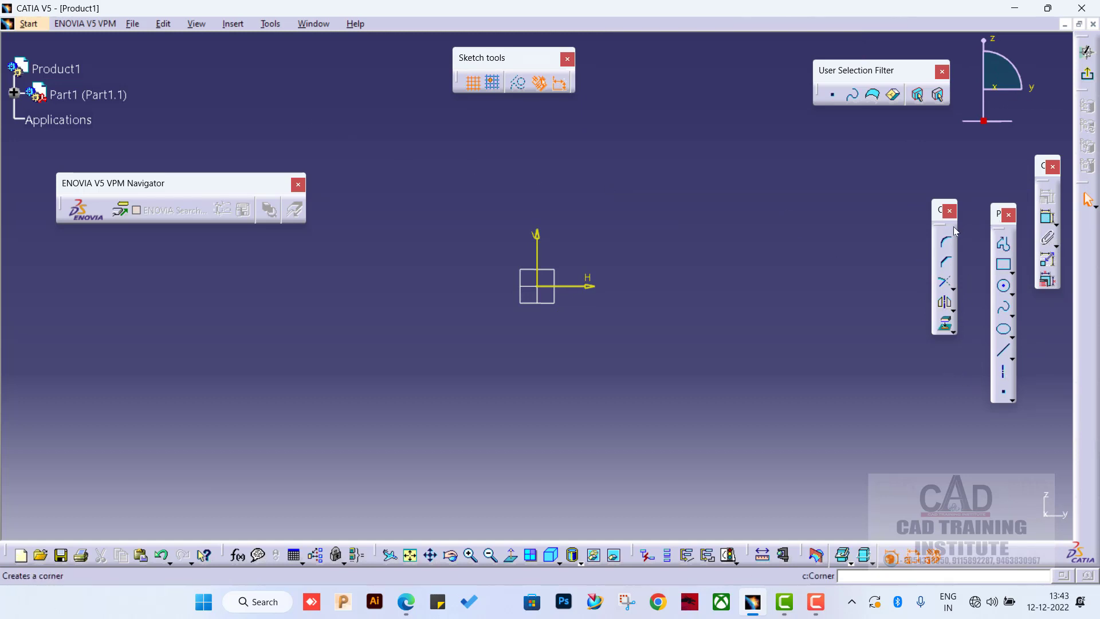
- Move the Profile toolbar to the free sketch area beside the Operation toolbar
left_click_drag(1000, 213, 913, 197)
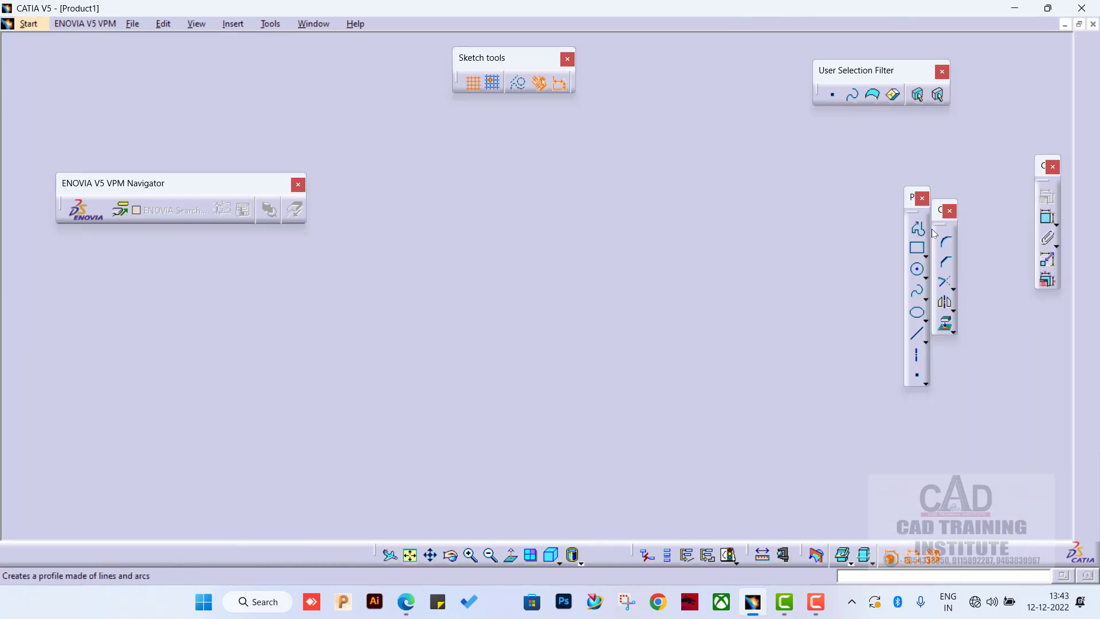
left_click_drag(843, 208, 844, 211)
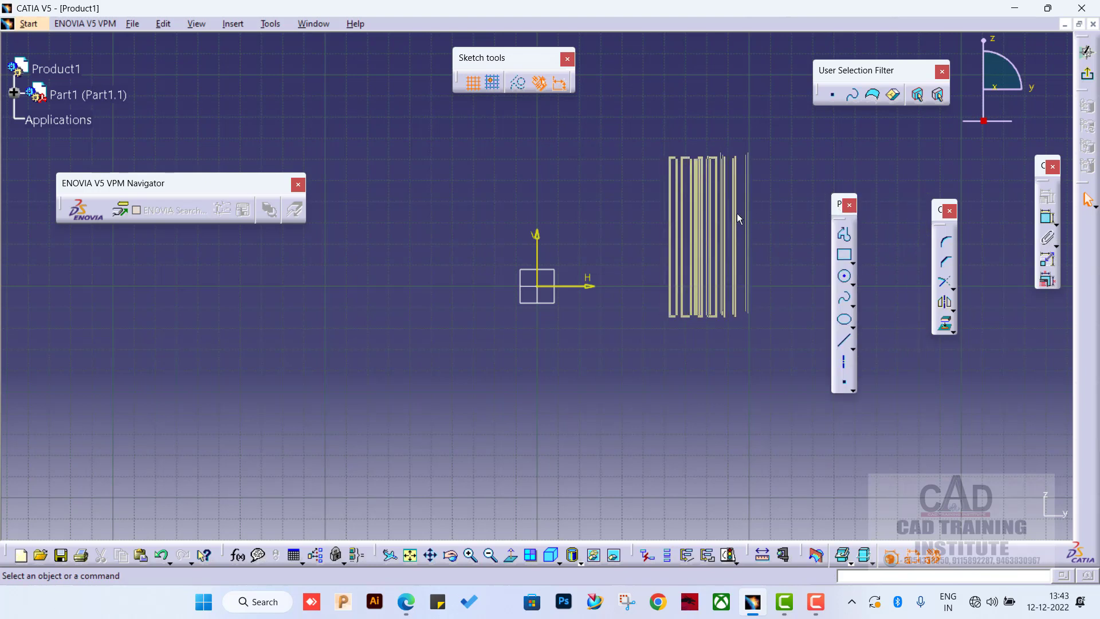
- Hide the Profile toolbar and restore it from the list of available toolbars
left_click(851, 206)
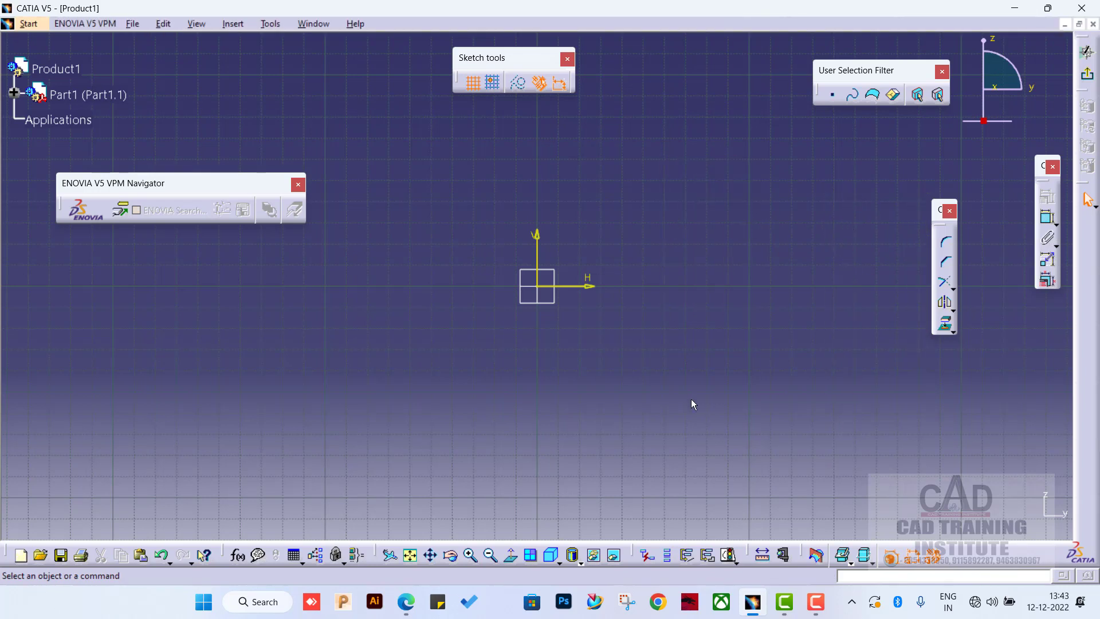
right_click(1083, 257)
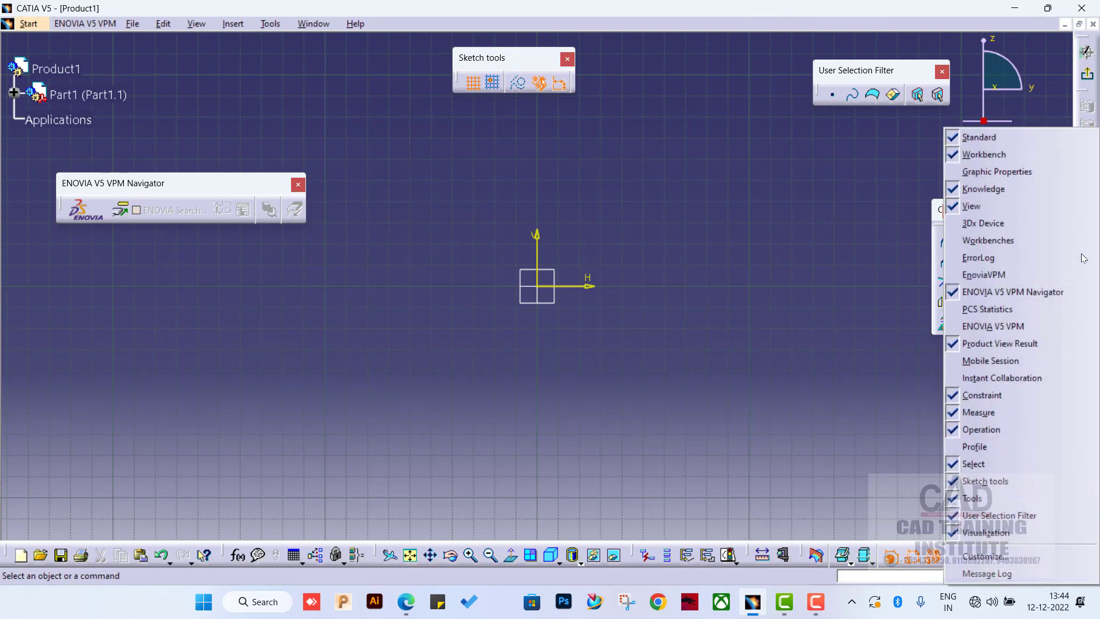
left_click(956, 452)
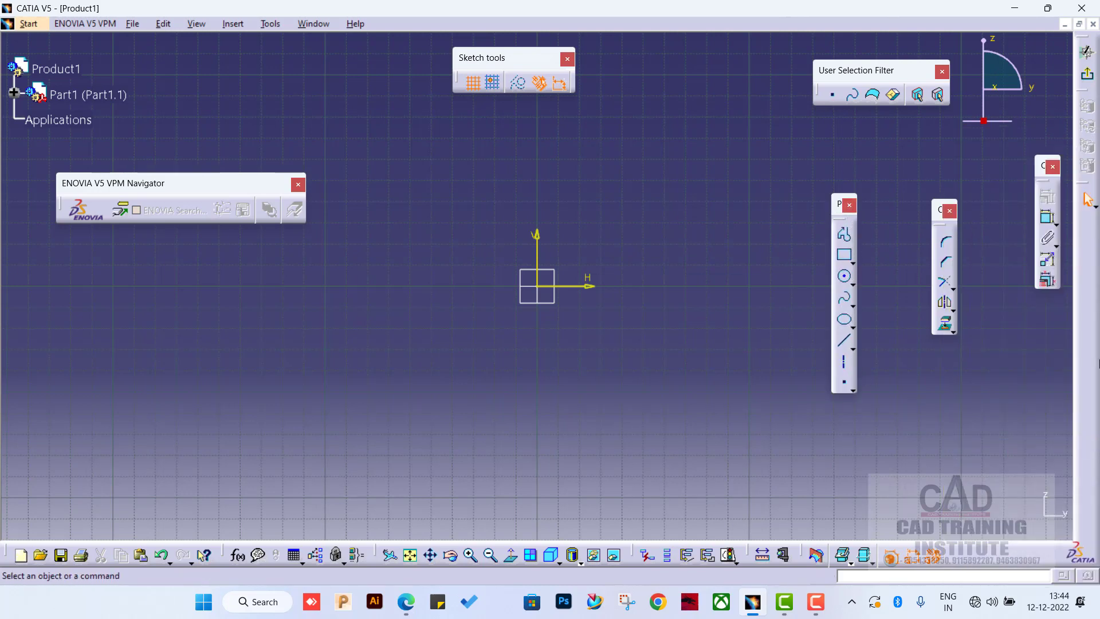
- Show the ENOVIA V5 VPM toolbar and dismiss the list of available toolbars
right_click(1088, 348)
left_click(1086, 344)
right_click(1085, 347)
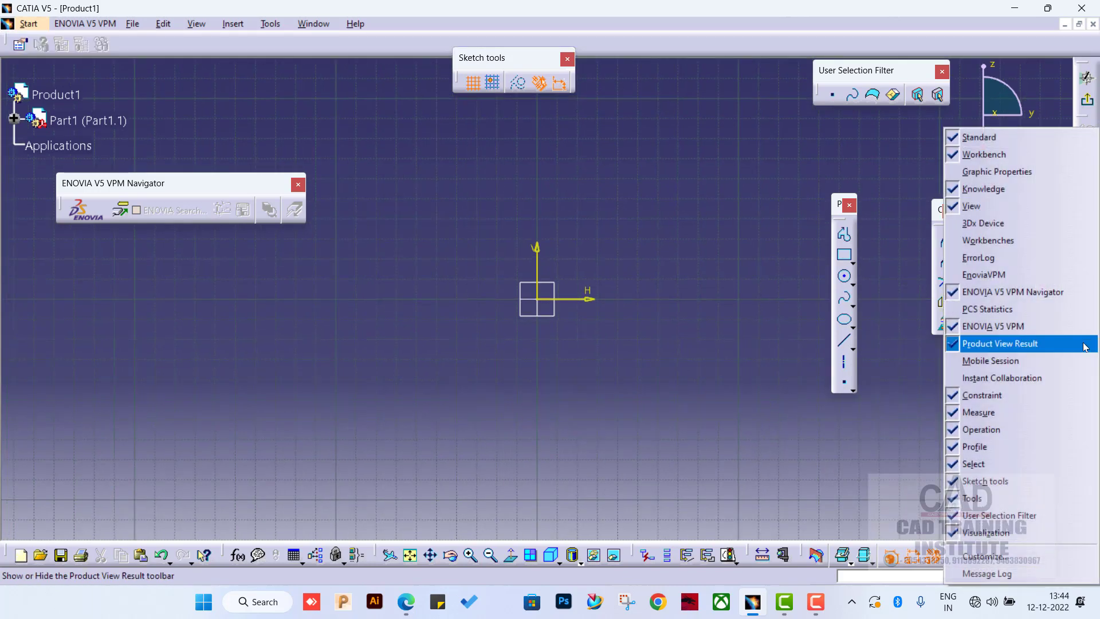
left_click(850, 471)
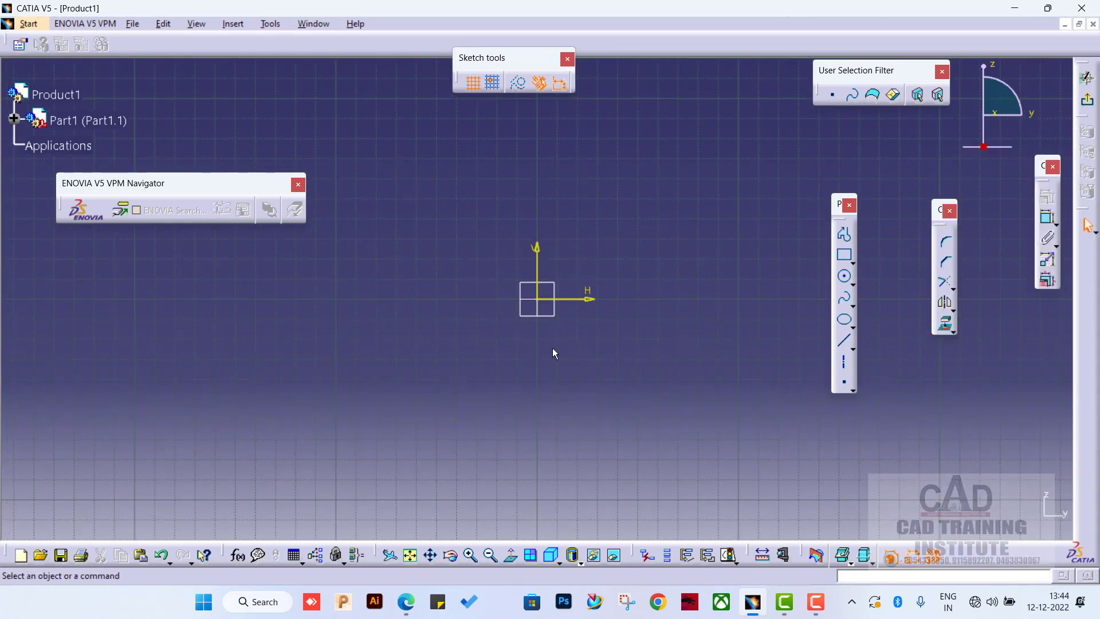
- Open the Units settings under General, Parameters and Measure in the Options, with the options tree enlarged
left_click(271, 24)
left_click(291, 181)
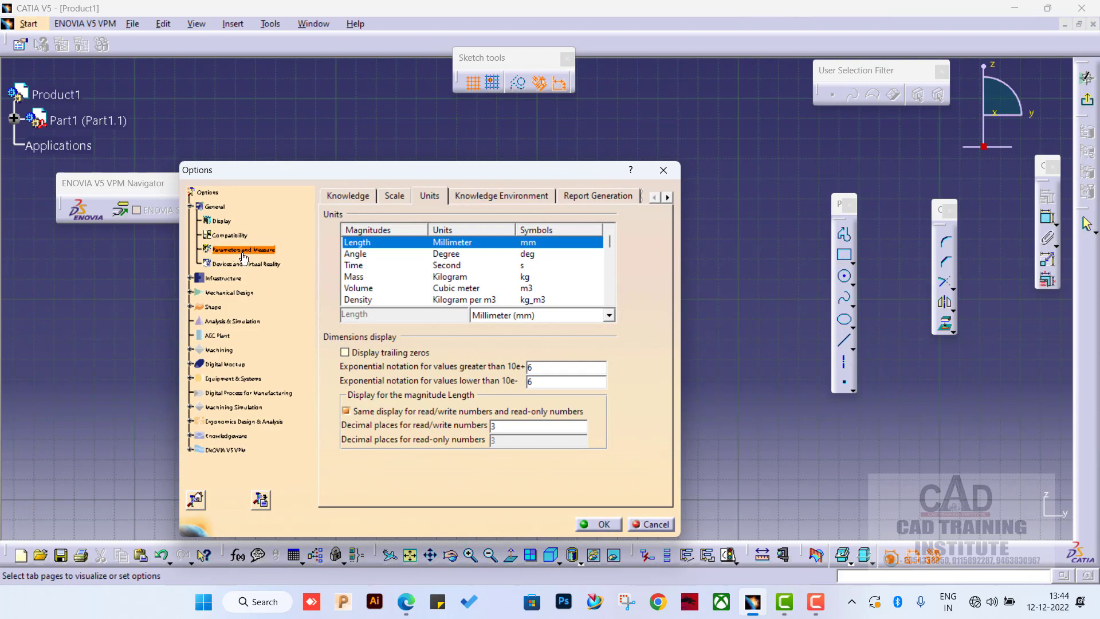
left_click(430, 198)
scroll(224, 289, "up", 4, "ctrl")
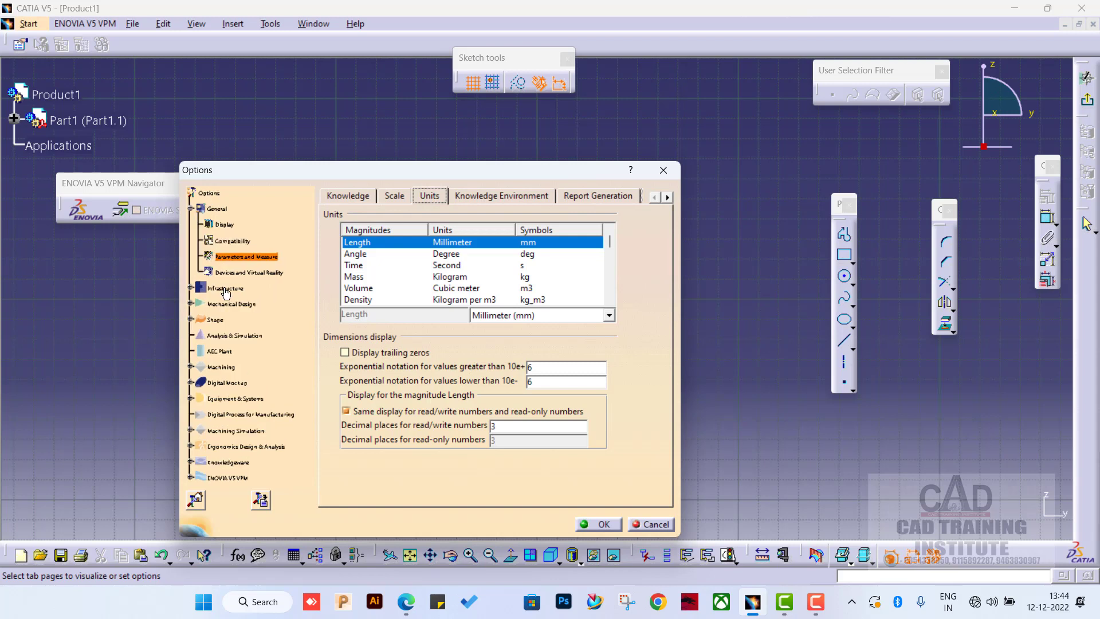
scroll(260, 281, "down", 3)
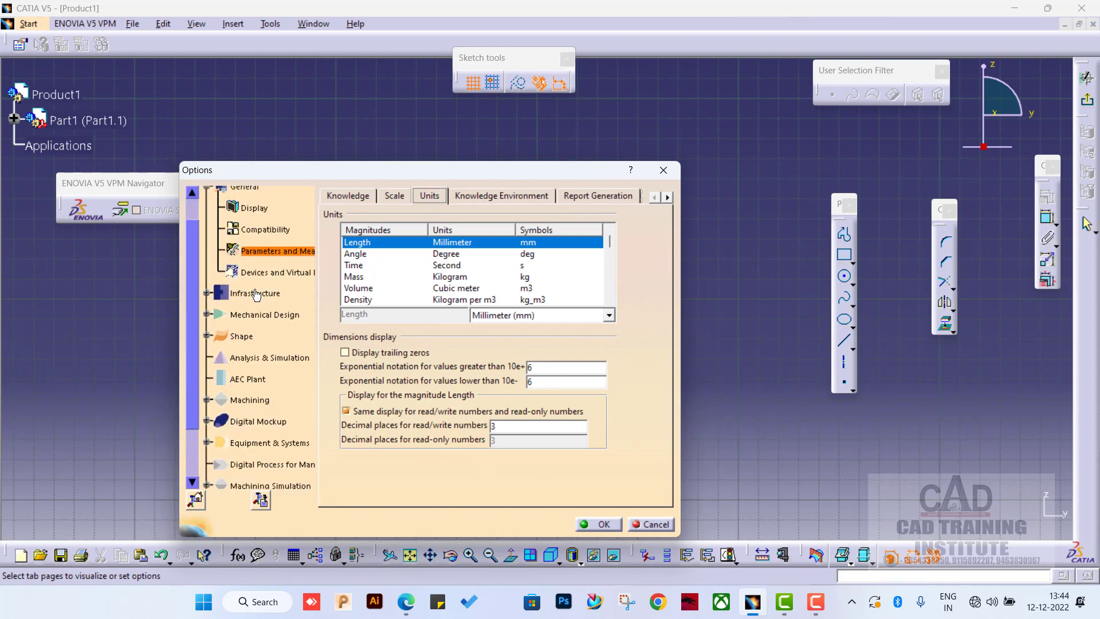
scroll(257, 280, "up", 4)
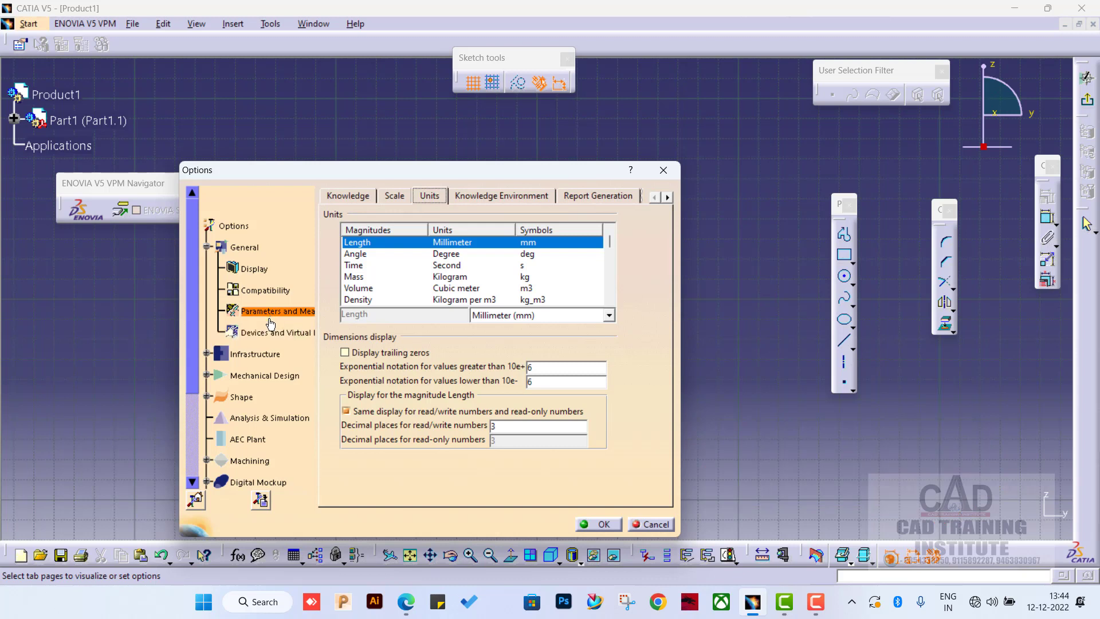
scroll(255, 331, "down", 2)
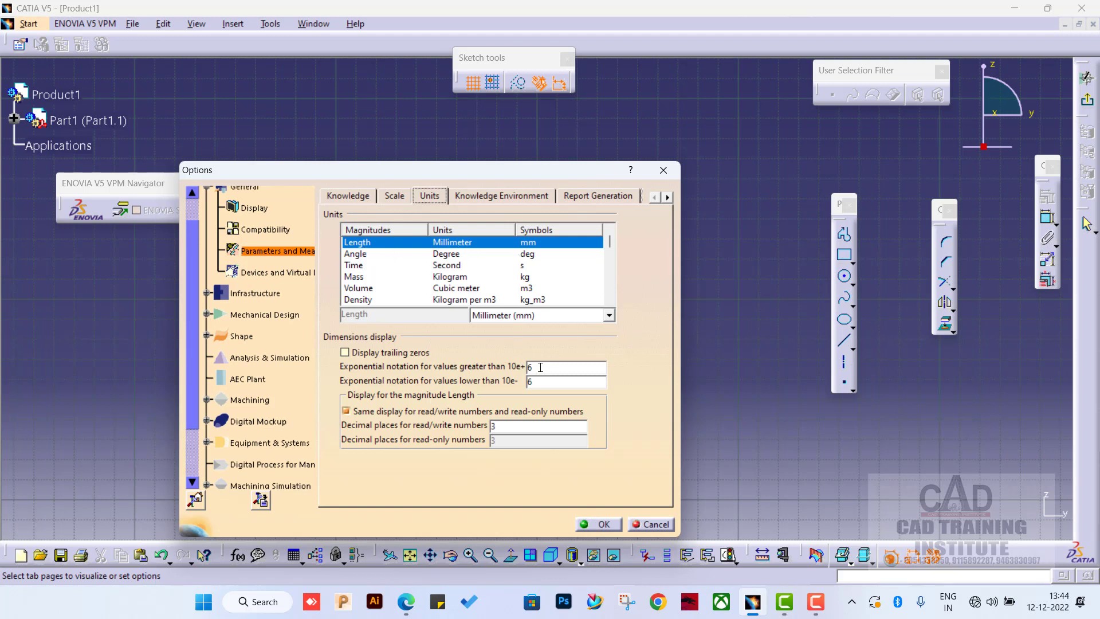
- Use Millimeter (mm) as the unit for the Length magnitude and accept the options
left_click(452, 244)
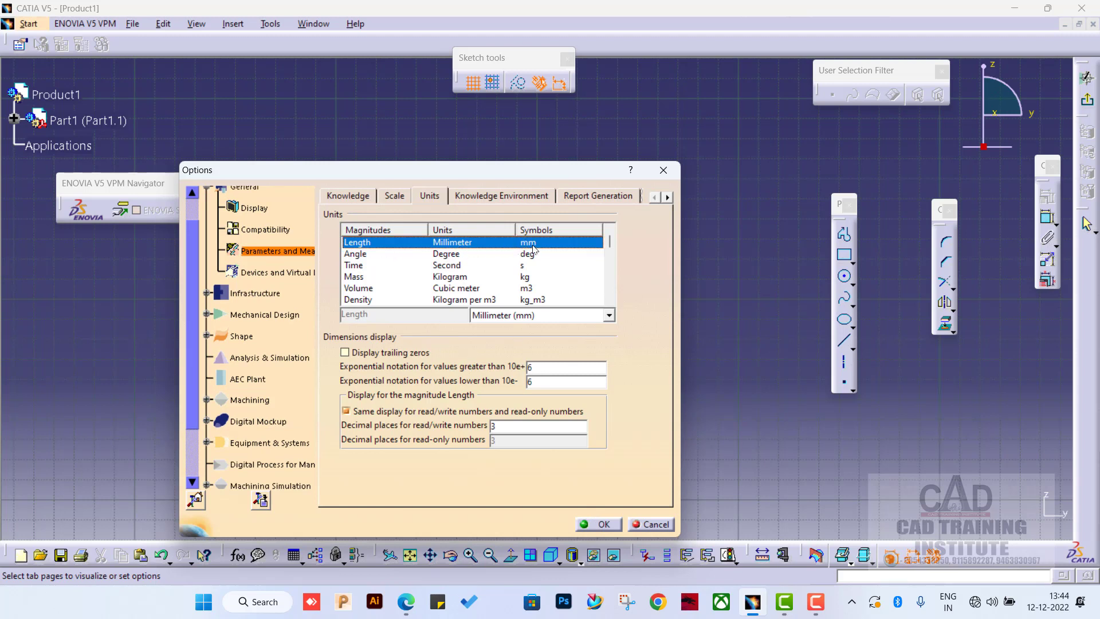
left_click(533, 316)
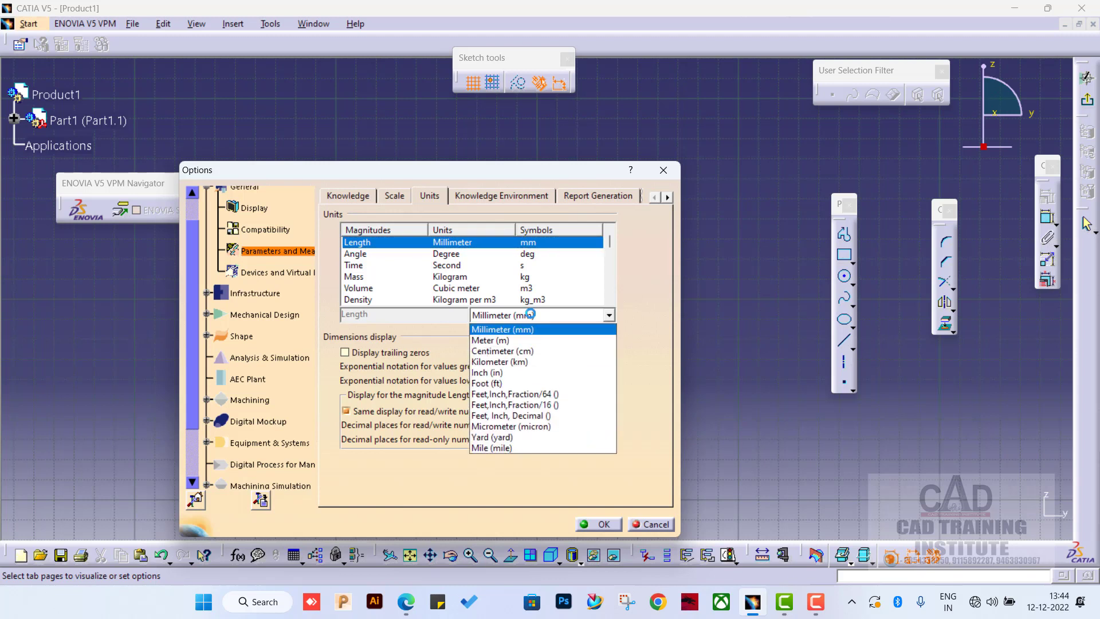
left_click(530, 314)
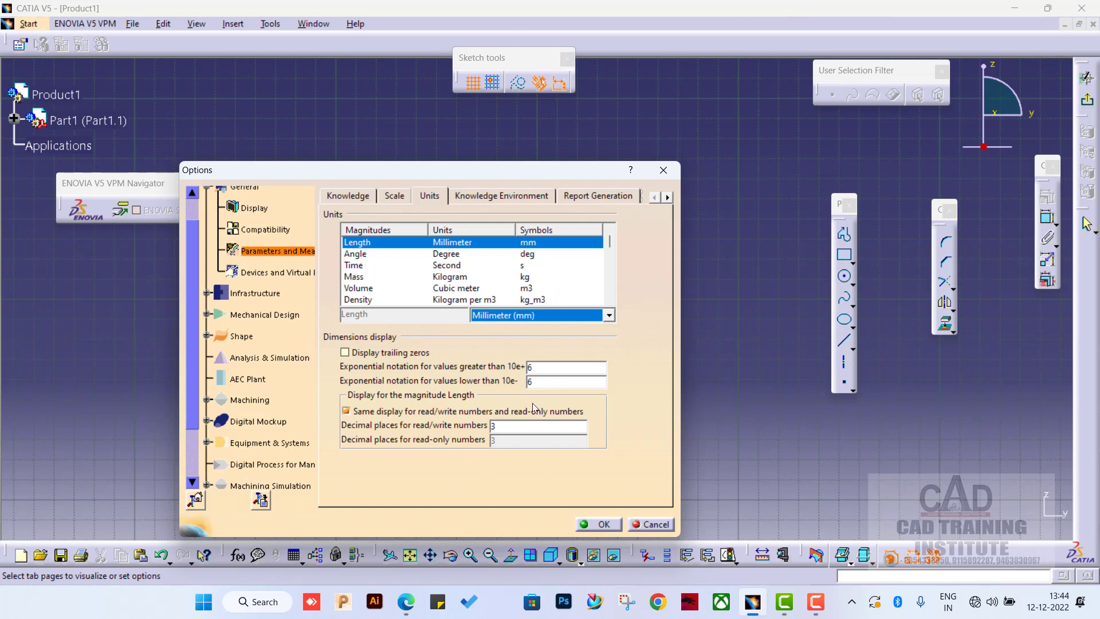
left_click(600, 523)
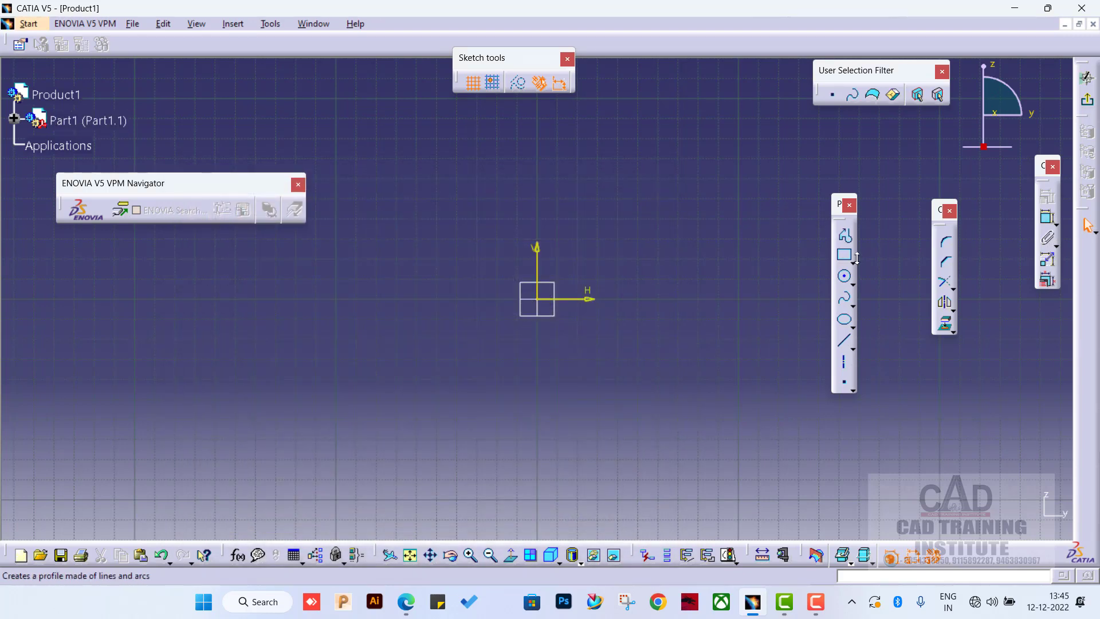
- Move the floating Sketch tools toolbar closer to the User Selection Filter toolbar
left_click(854, 349)
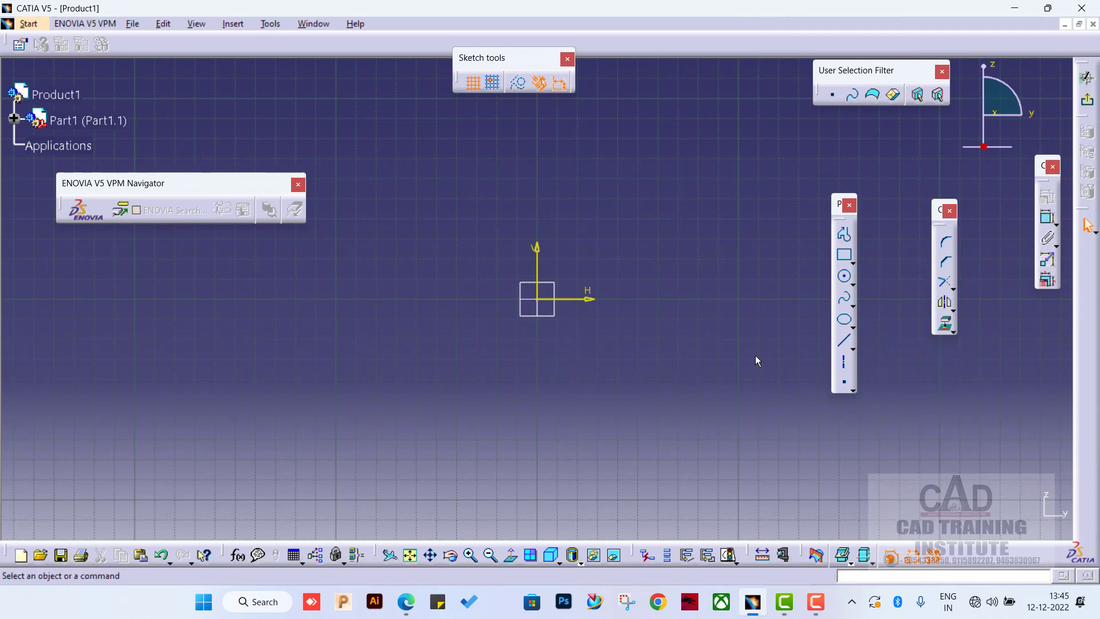
mouse_move(481, 58)
left_mouse_down()
mouse_move(395, 55)
mouse_move(644, 148)
mouse_move(657, 110)
mouse_move(637, 84)
mouse_move(645, 93)
left_mouse_up()
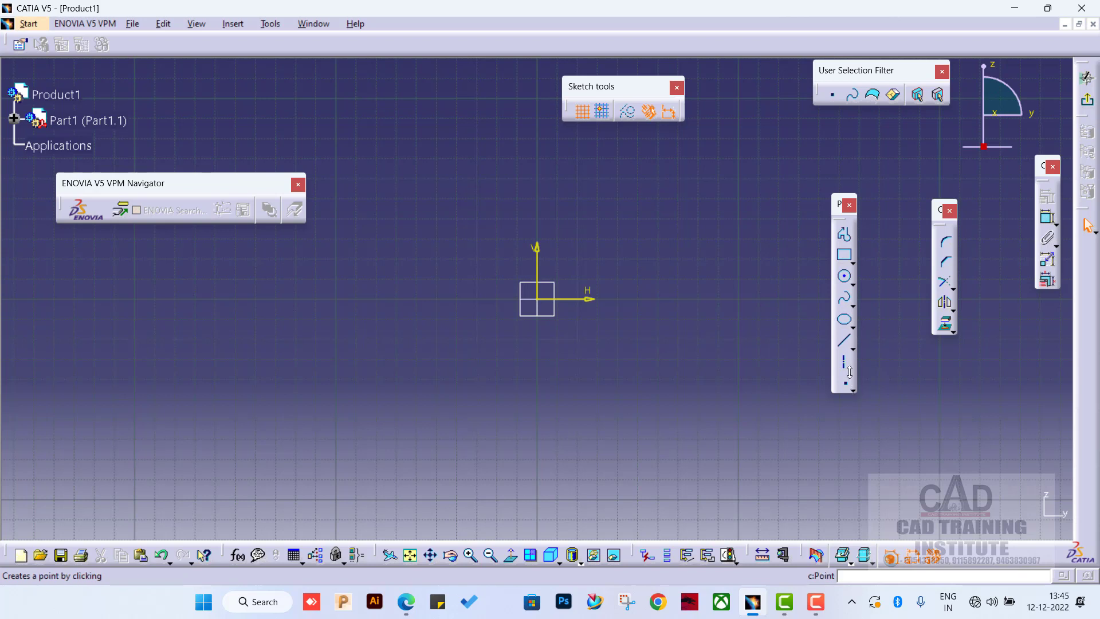
- Sketch a profile of five connected lines, alternating vertical and horizontal, running down, across and up in a step around the origin
left_click(845, 235)
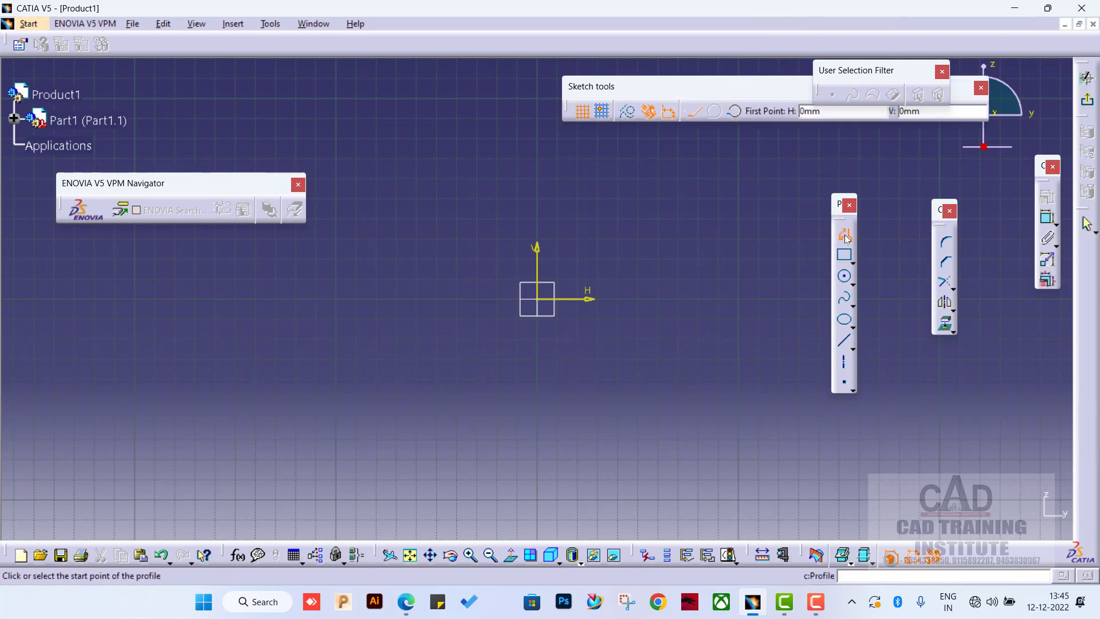
left_click(417, 225)
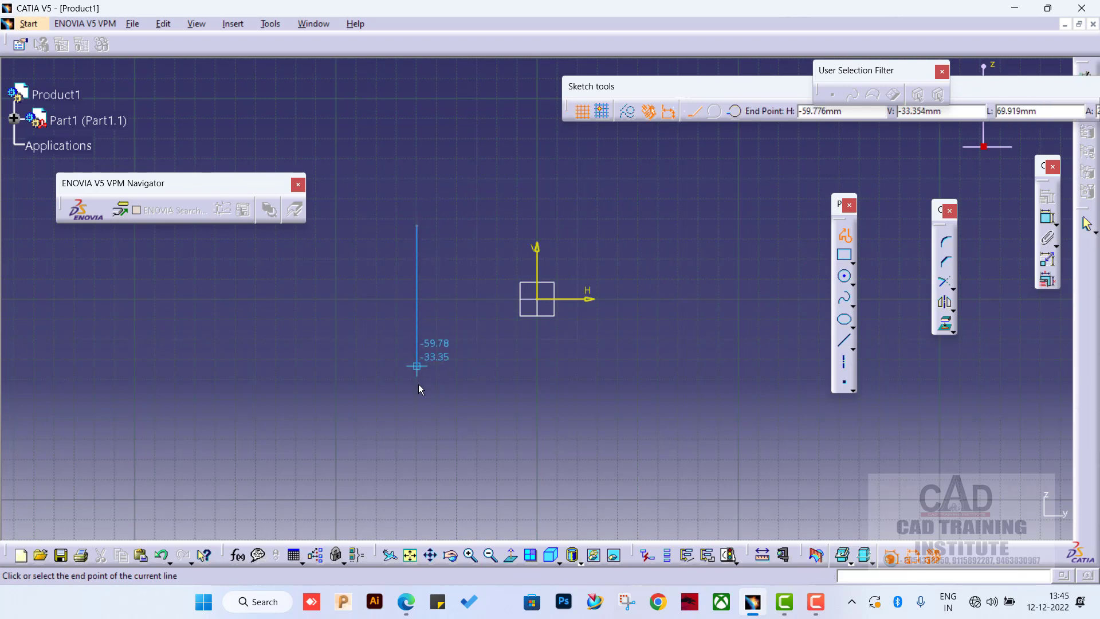
left_click(417, 405)
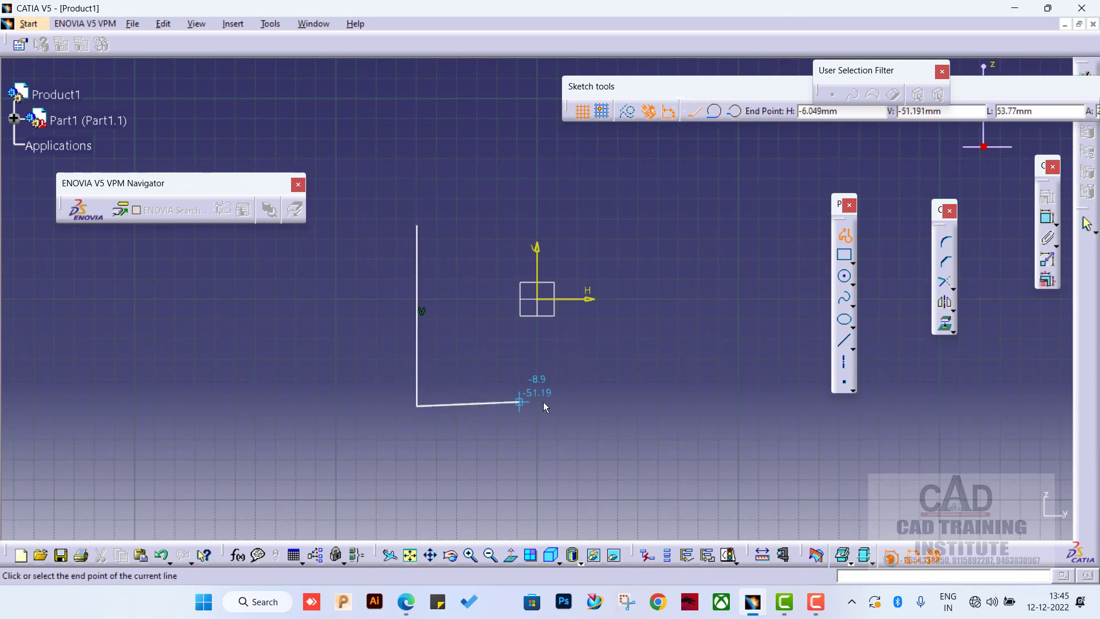
left_click(654, 406)
left_click(654, 343)
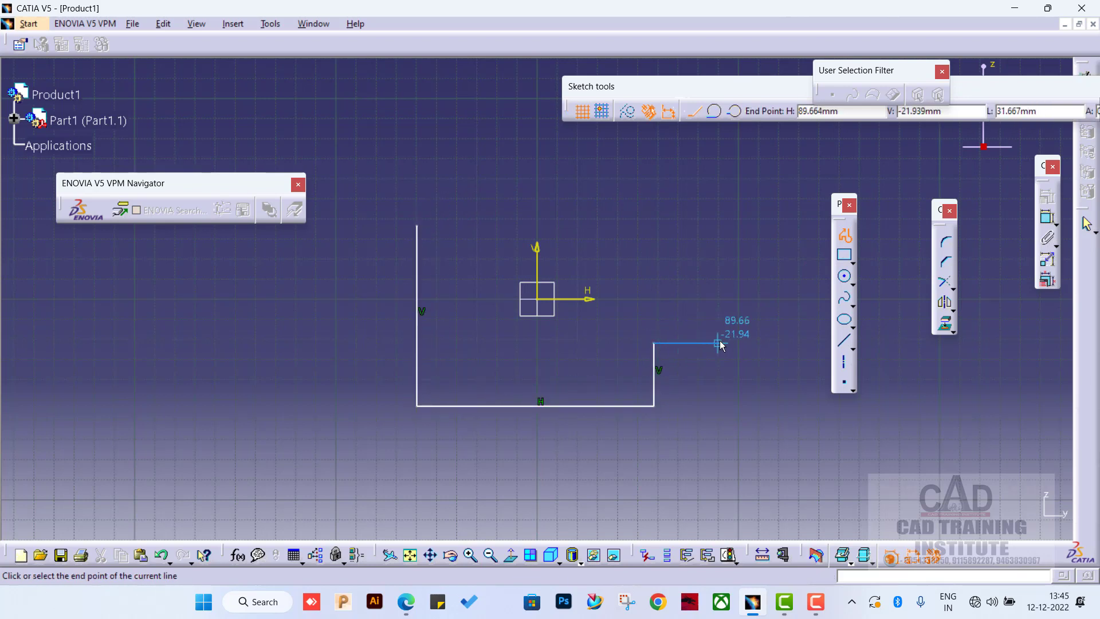
left_click(717, 342)
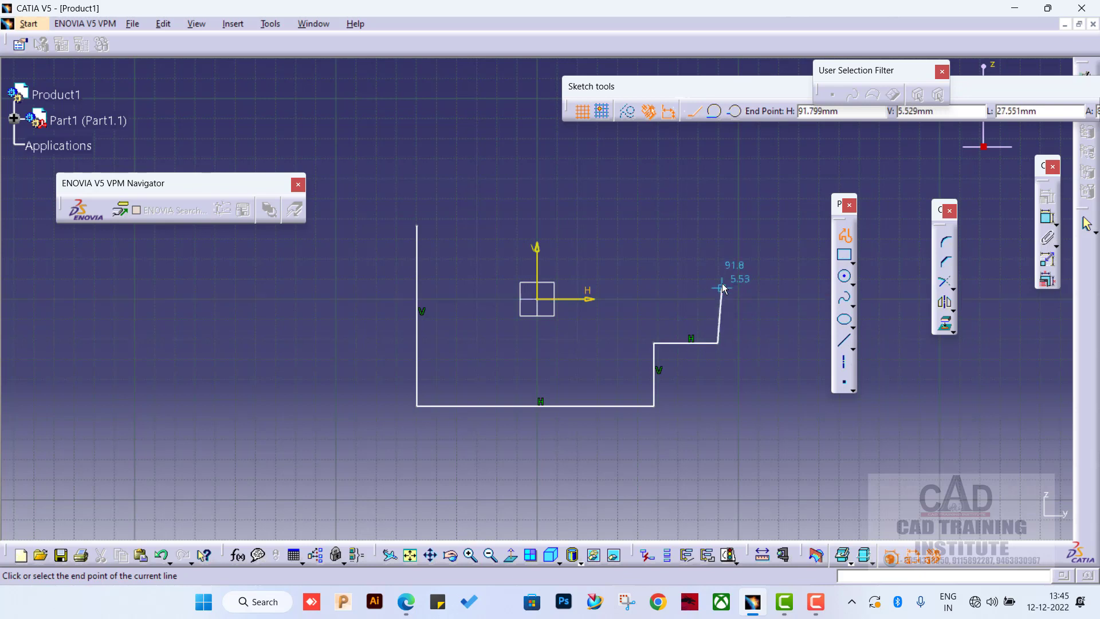
left_click(718, 226)
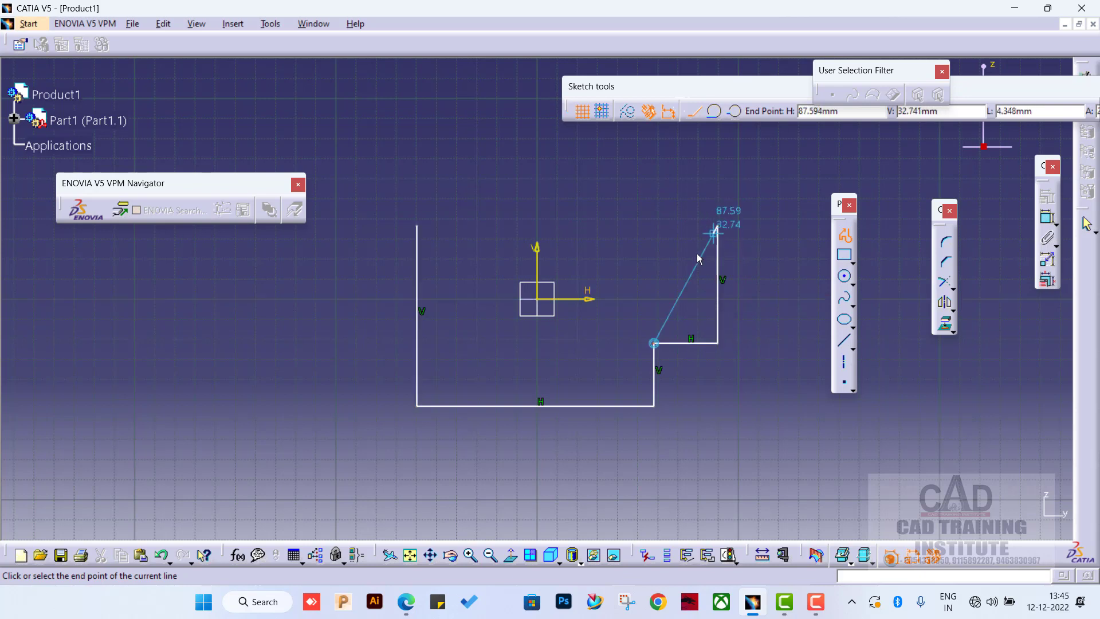
- Continue the profile with a tangent half-circle arc above its right vertical line and a short horizontal line toward the V axis
left_click(716, 111)
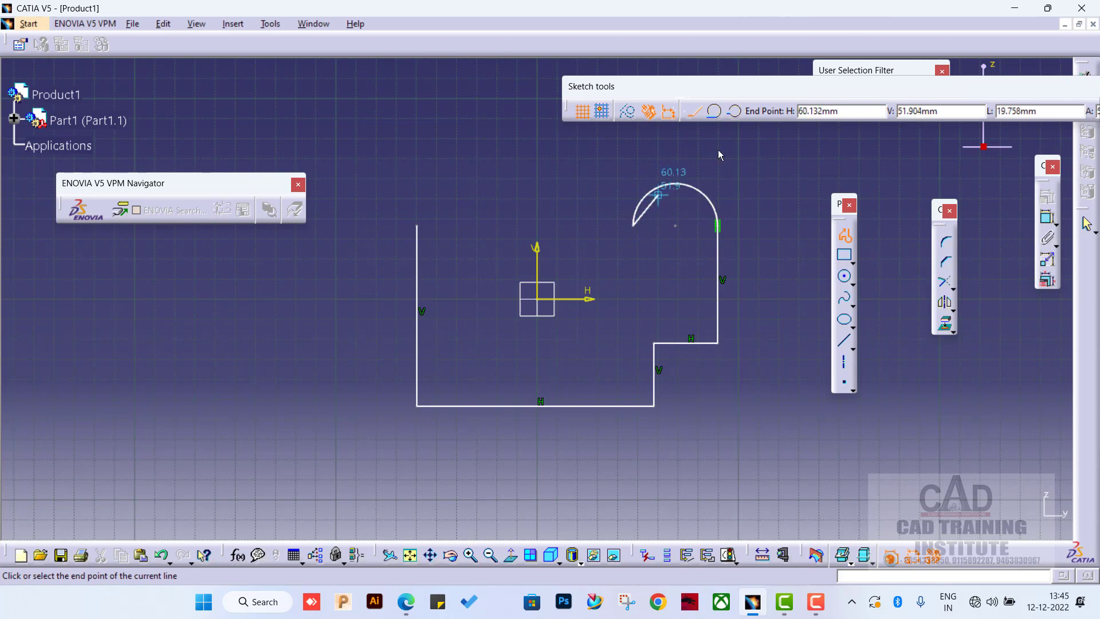
left_click(634, 226)
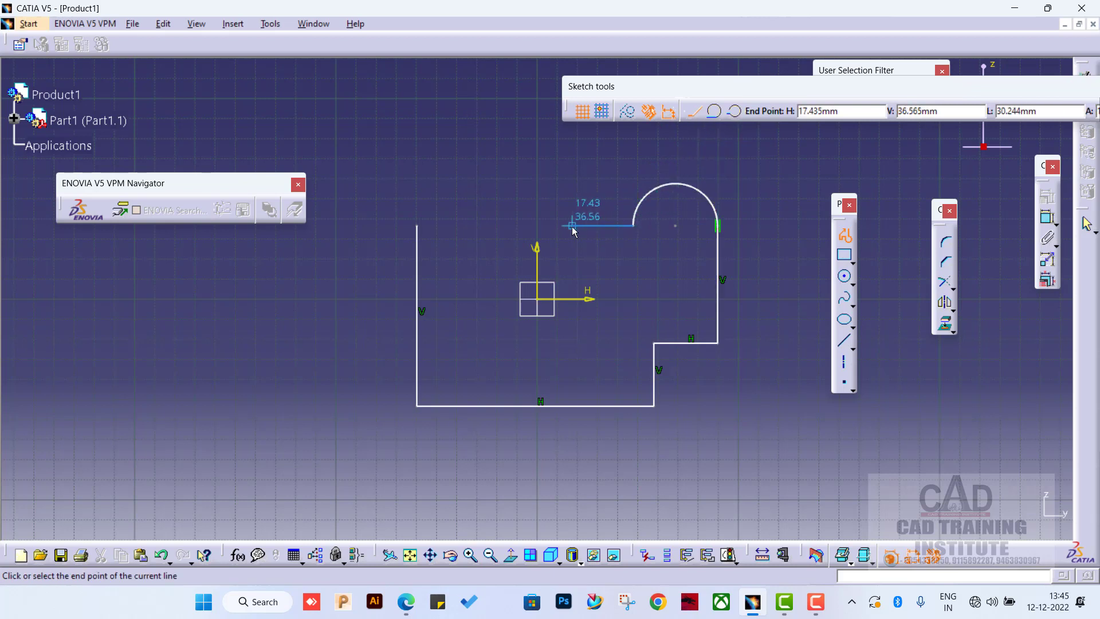
left_click(572, 225)
- Extend the profile with a second tangent half-circle arc curving back above the short line, followed by a short horizontal line
left_click(675, 131)
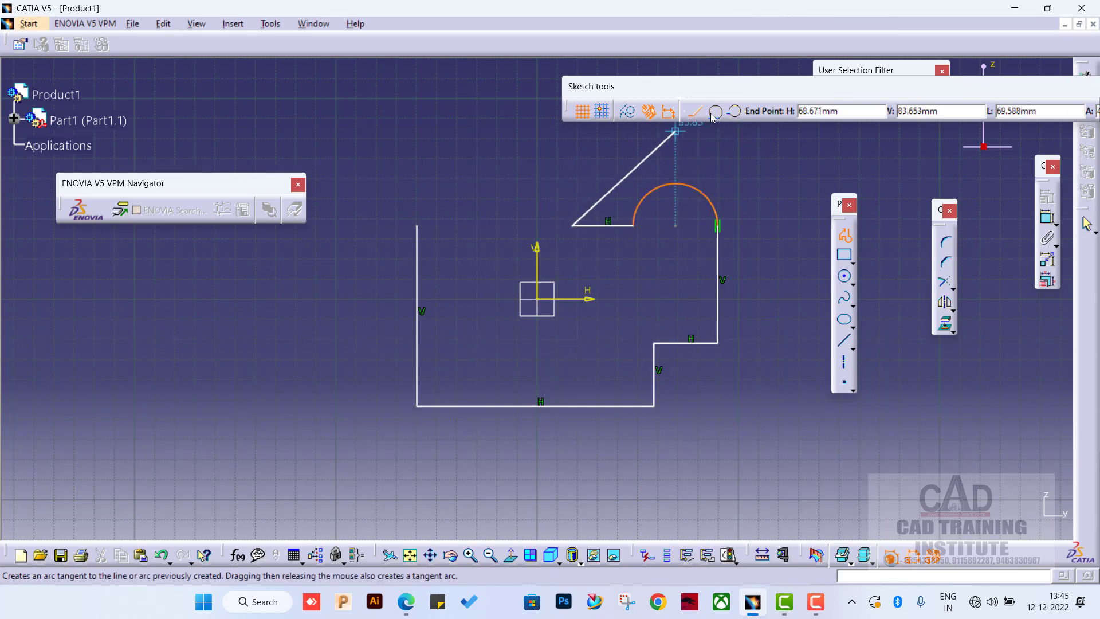
left_click(714, 112)
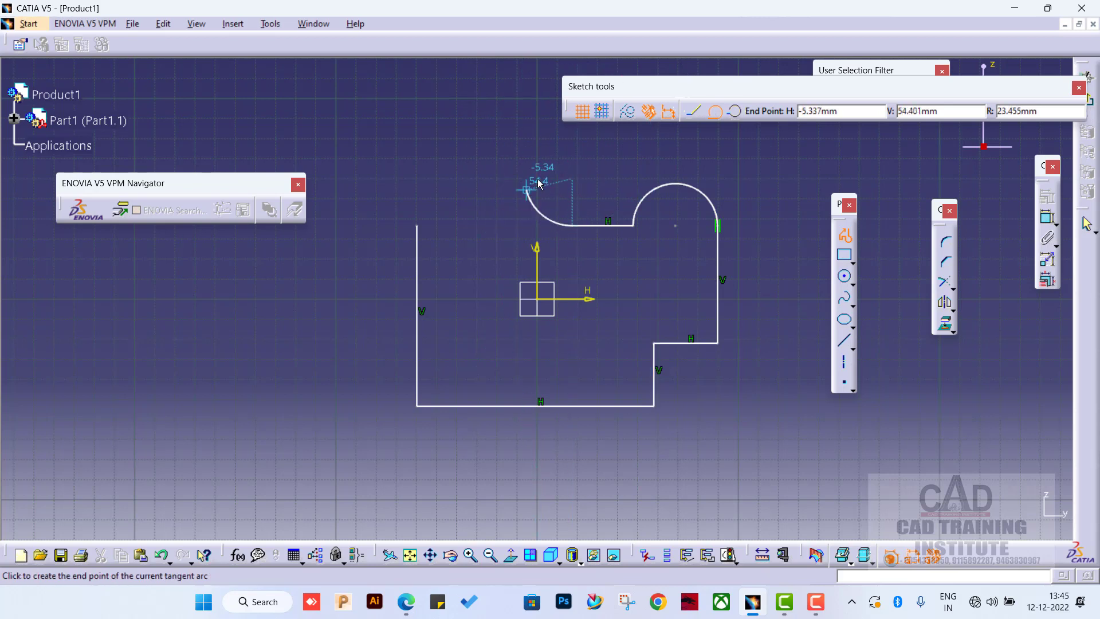
left_click(573, 174)
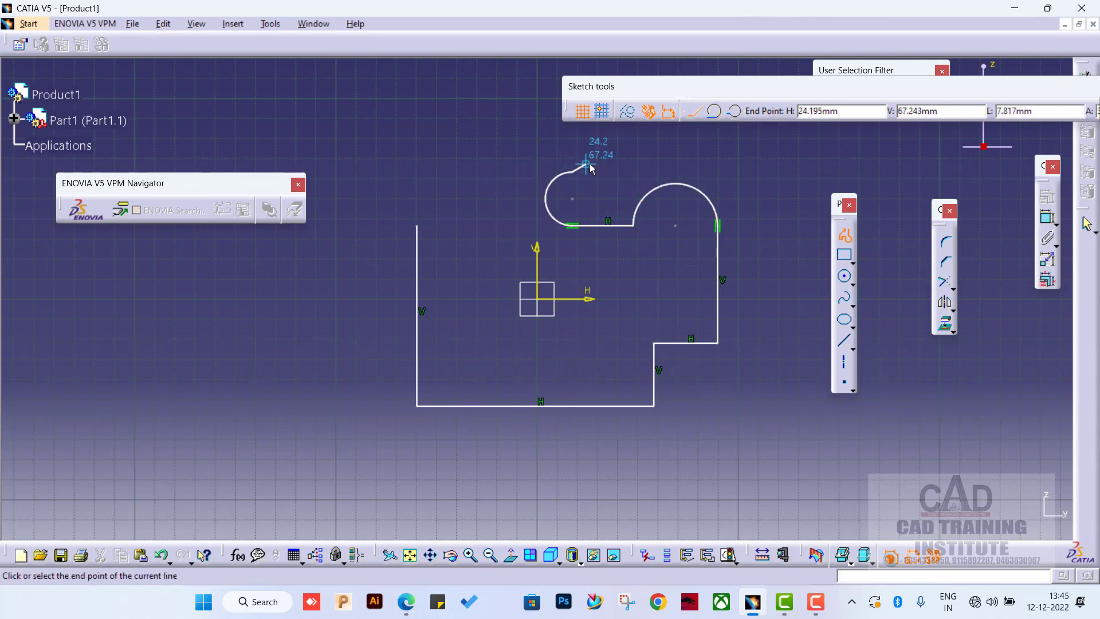
left_click(607, 171)
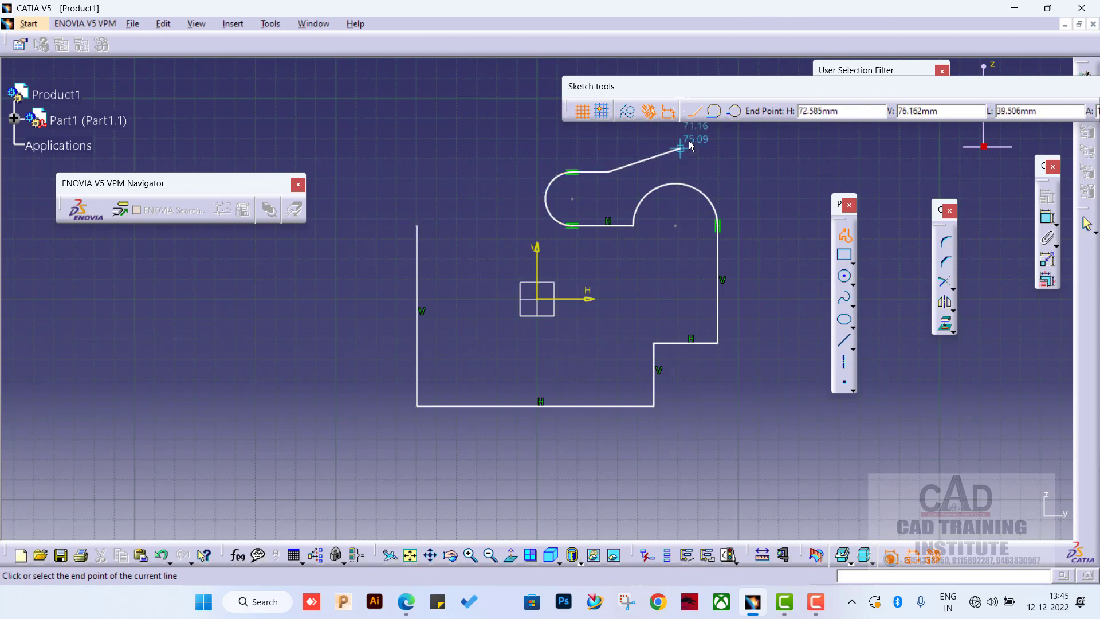
- Add a large three-point arc over the first arc and end the open profile with a short vertical line downward
left_click(734, 111)
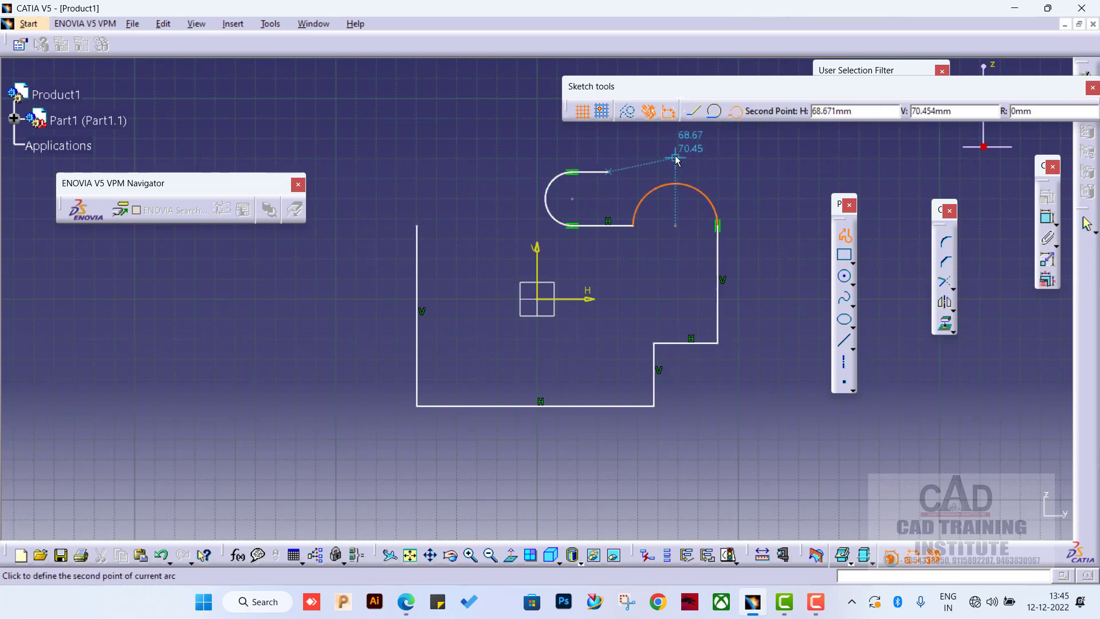
left_click(713, 150)
left_click(772, 223)
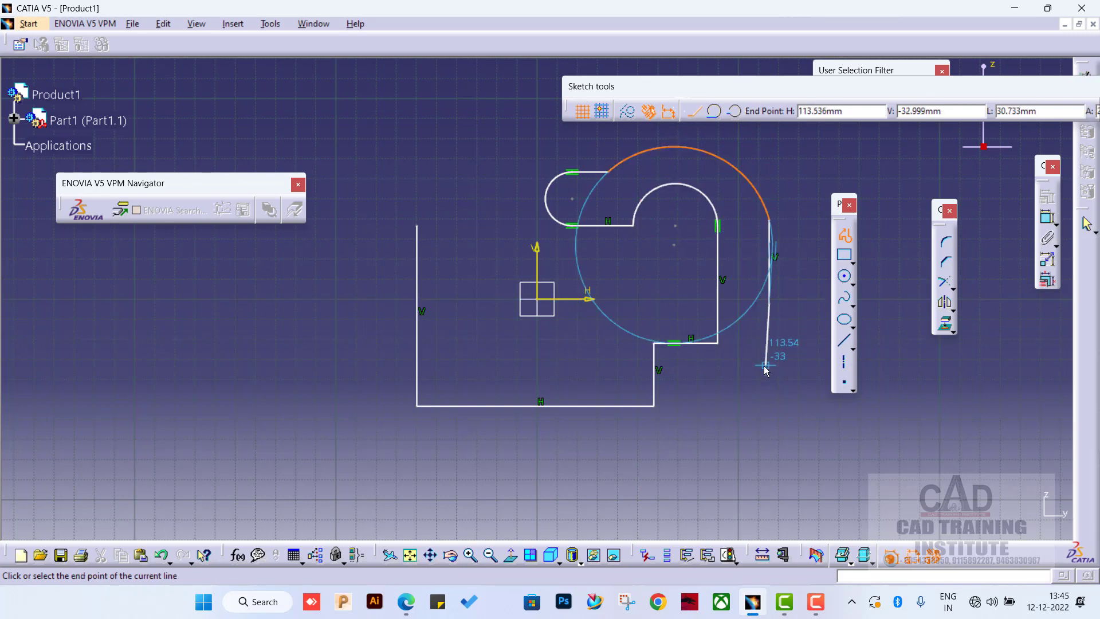
left_click(713, 112)
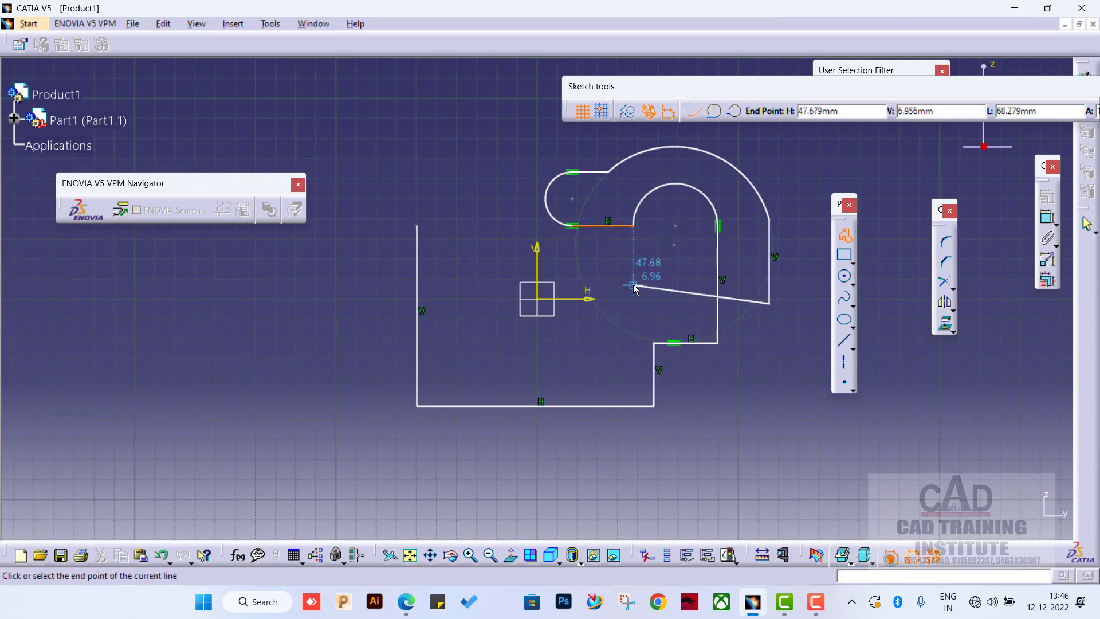
left_click(847, 237)
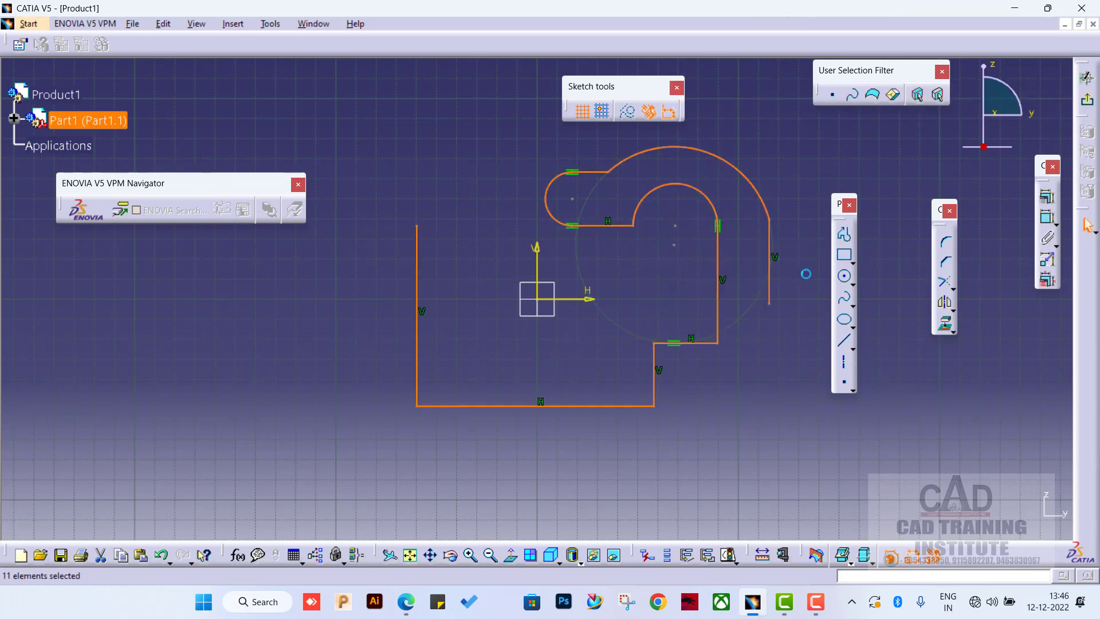
left_click(633, 274)
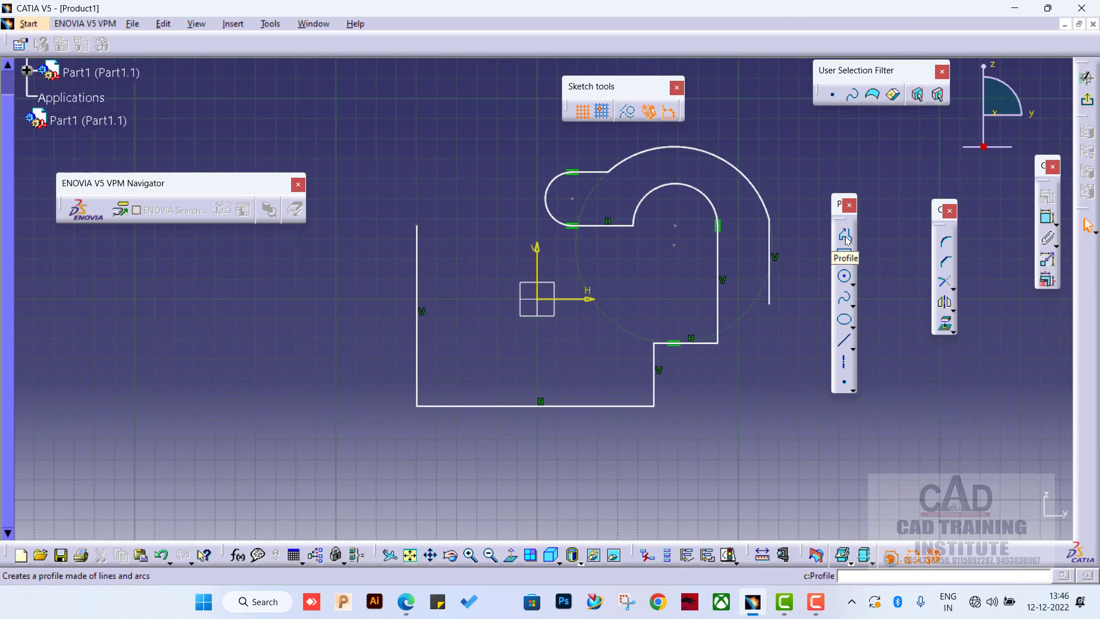
- Sketch a two-point rectangle about 56 mm wide to the left of the open profile
left_click(852, 262)
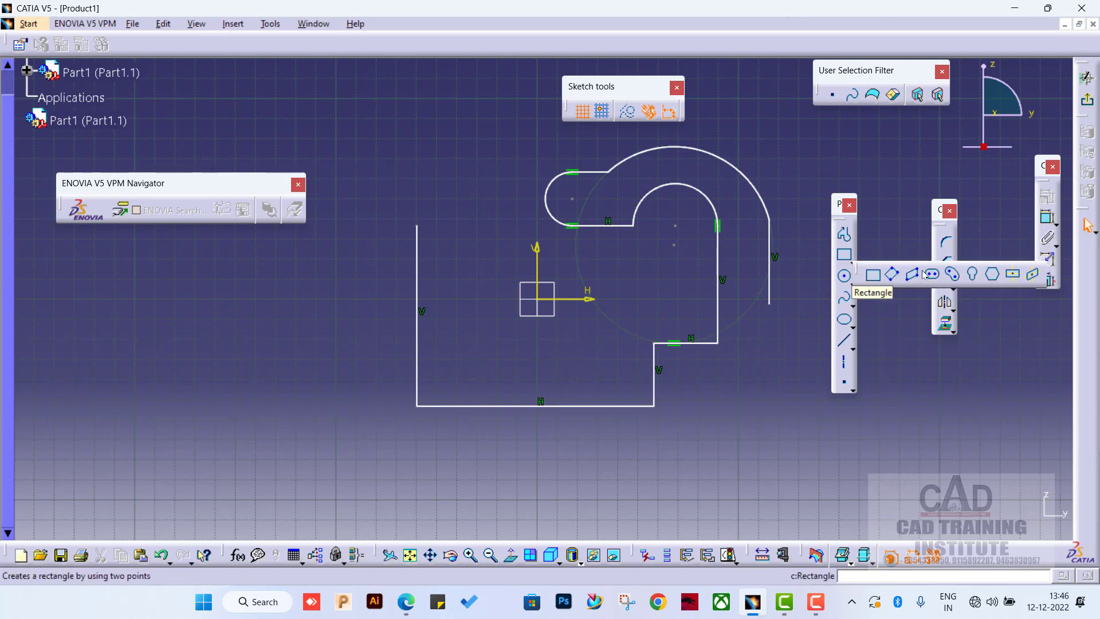
left_click(872, 275)
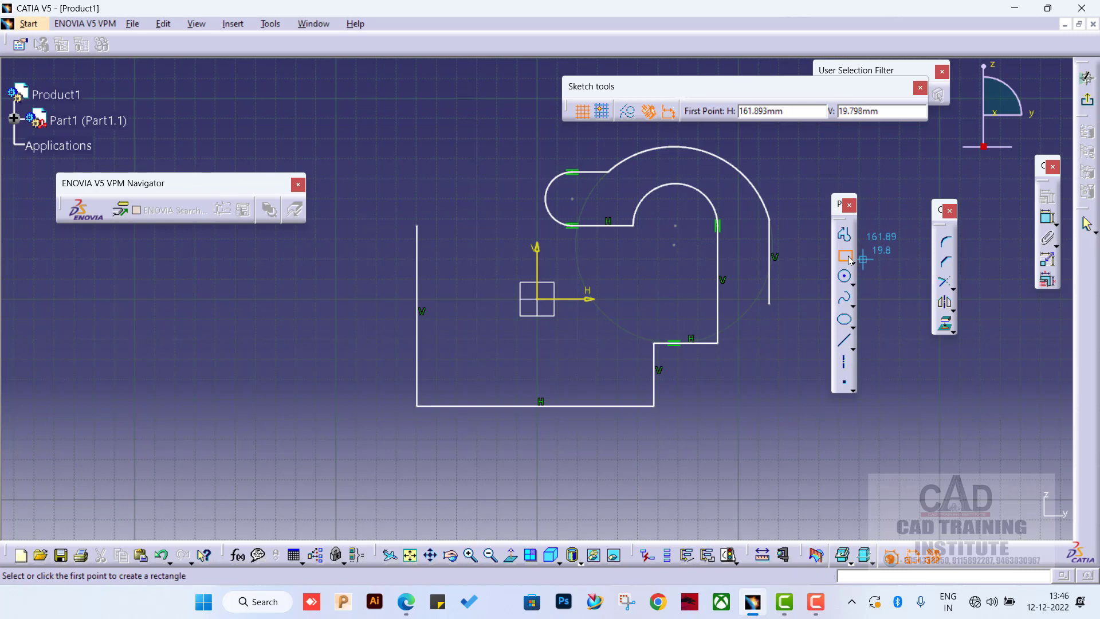
left_click(245, 313)
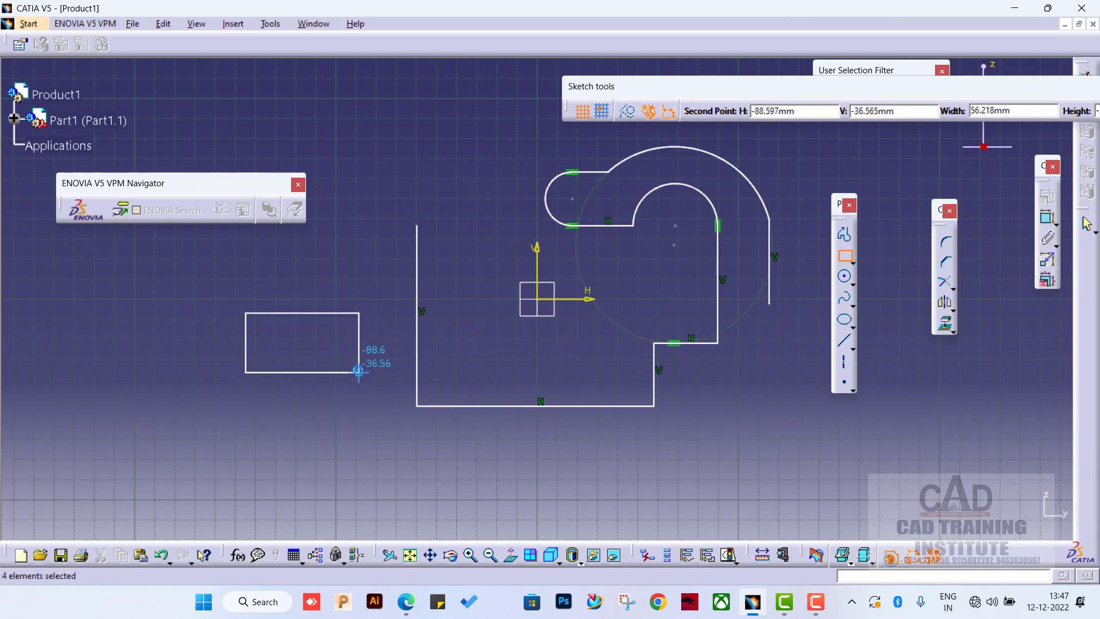
left_click(359, 372)
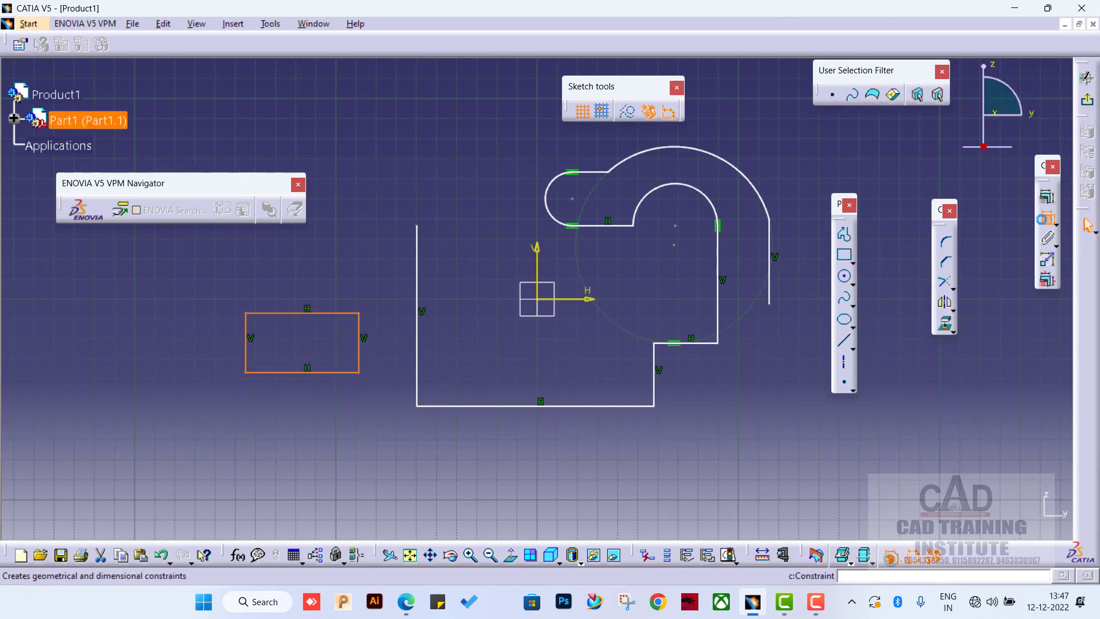
- Dimension the width of the rectangle above its upper edge and set it to 60 mm
left_click(1047, 217)
left_click(302, 312)
left_click(301, 276)
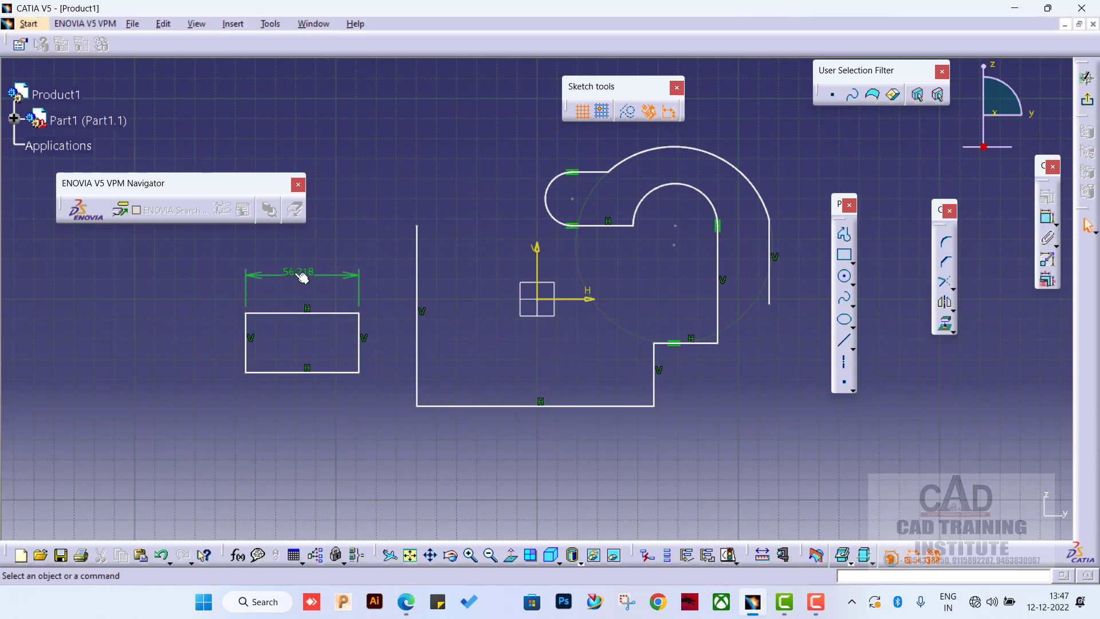
double_click(299, 277)
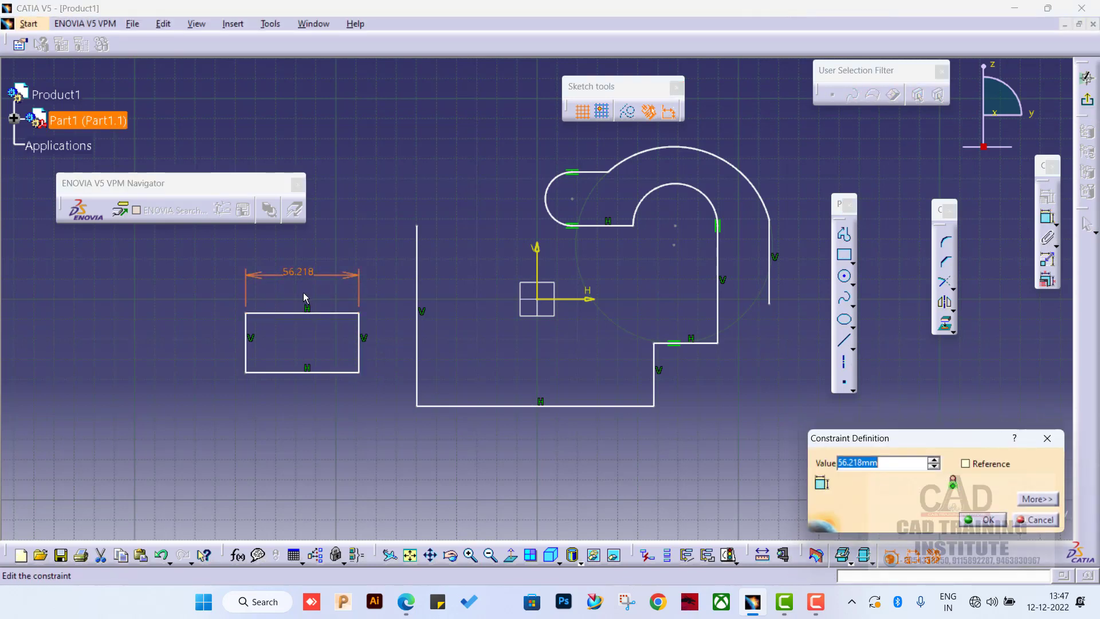
key("Return")
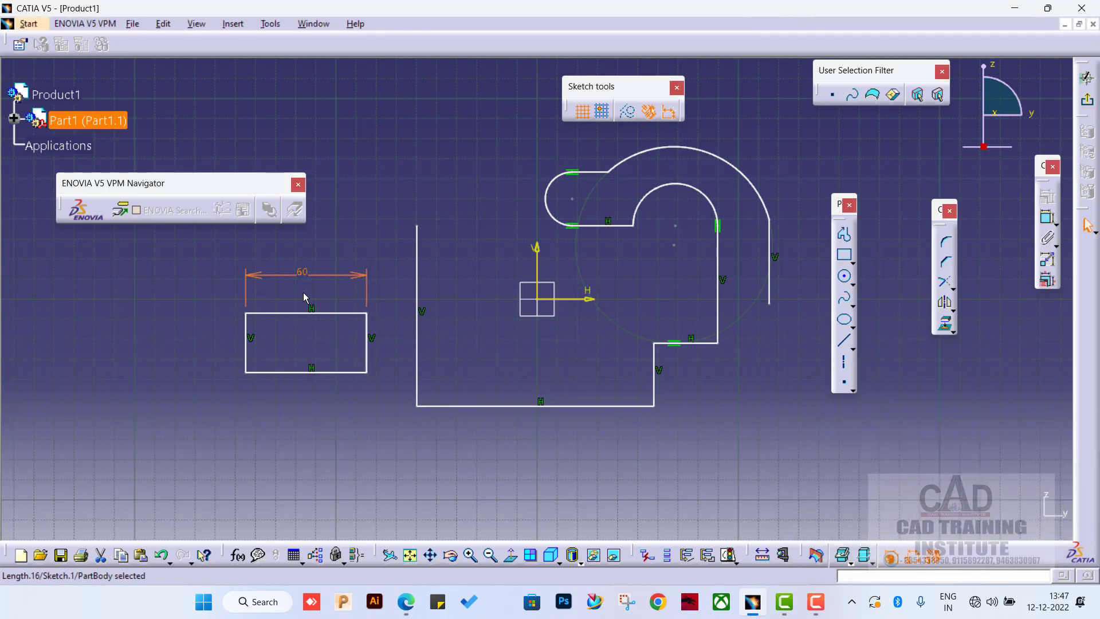
key("ctrl+z")
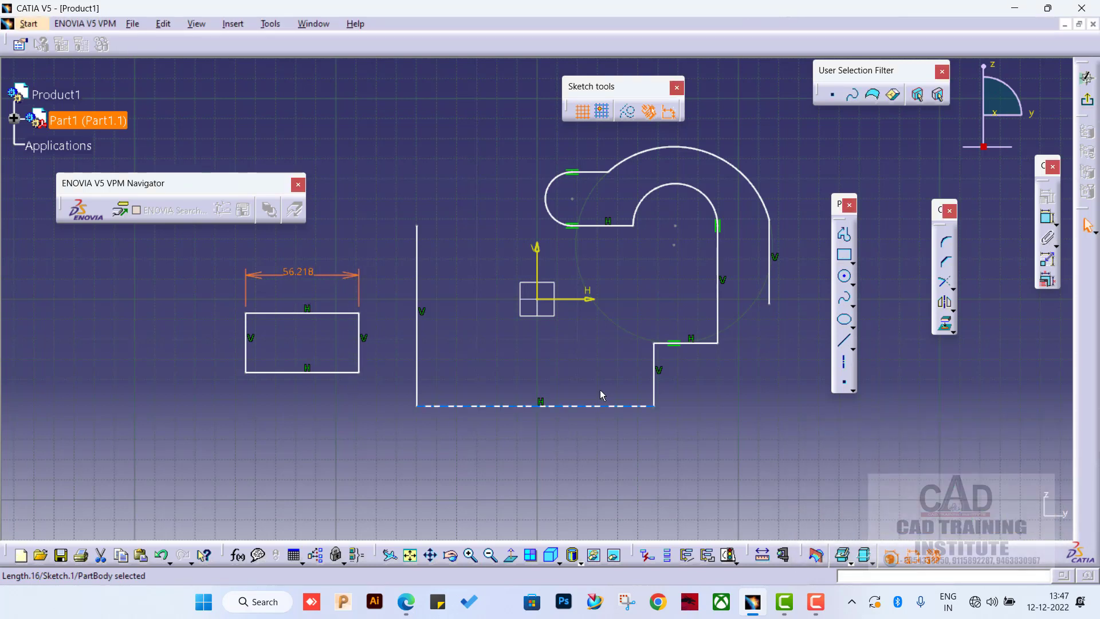
- Sketch a rectangle 60 mm wide and 120 mm high, starting in line below the profile's right vertical edge, with the Sketch tools toolbar moved aside
left_click(845, 256)
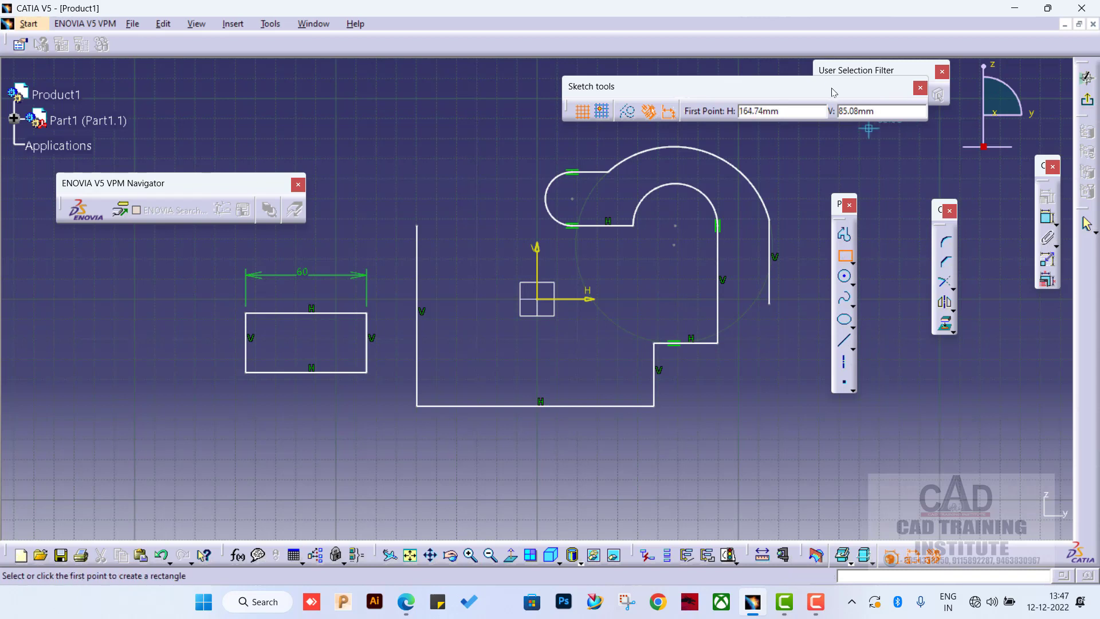
mouse_move(834, 92)
left_mouse_down()
mouse_move(573, 86)
mouse_move(652, 102)
left_mouse_up()
left_click(717, 464)
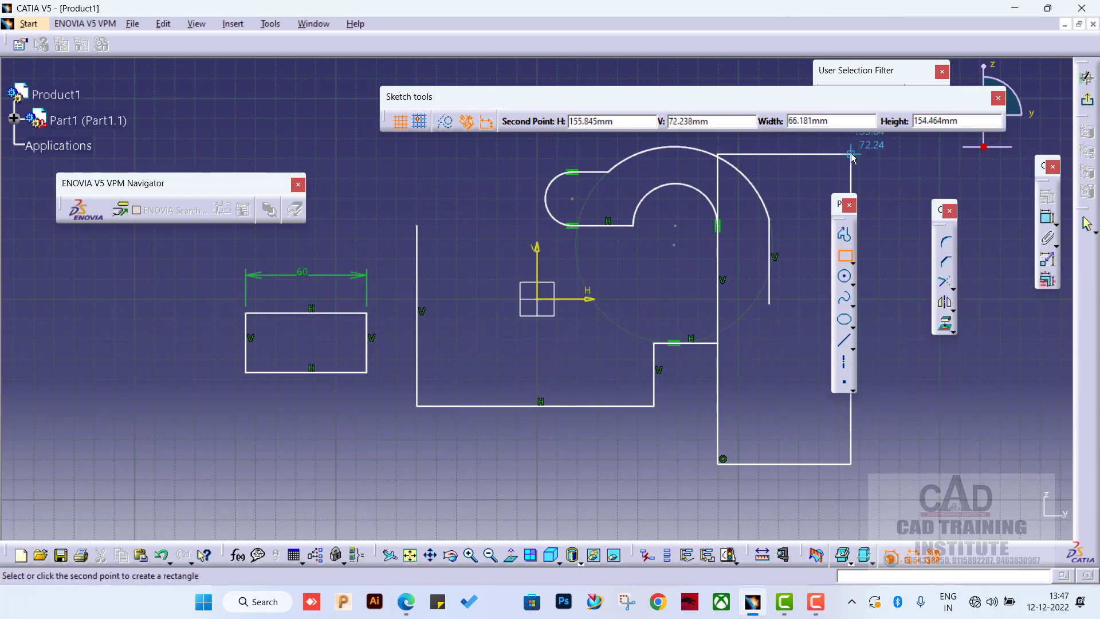
key("Tab")
key("Tab")
type("60")
key("Tab")
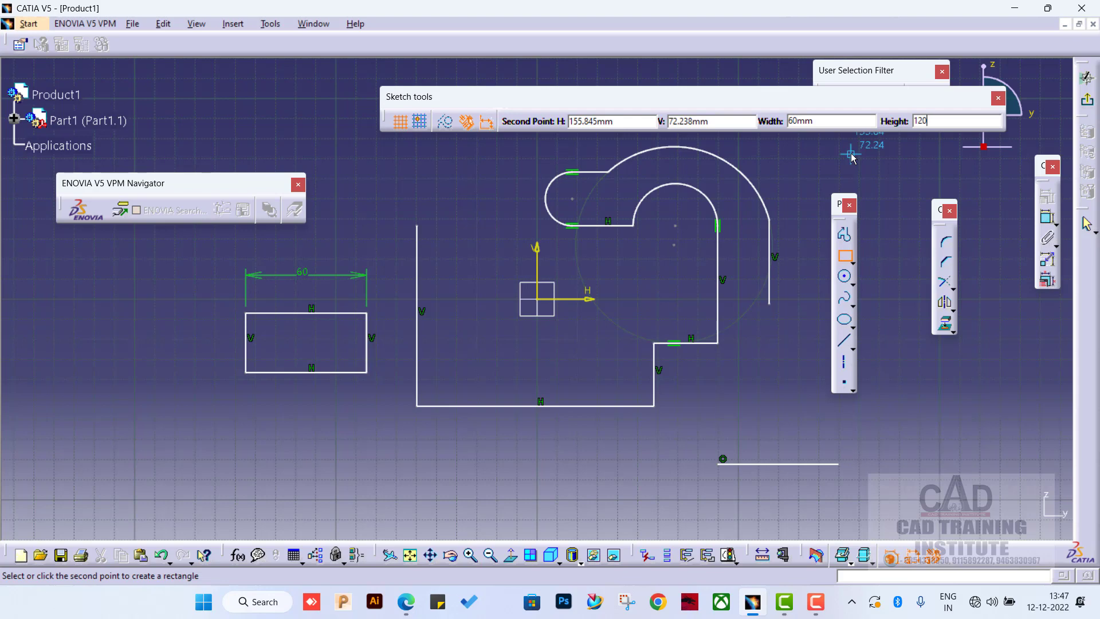
type("120")
key("Return")
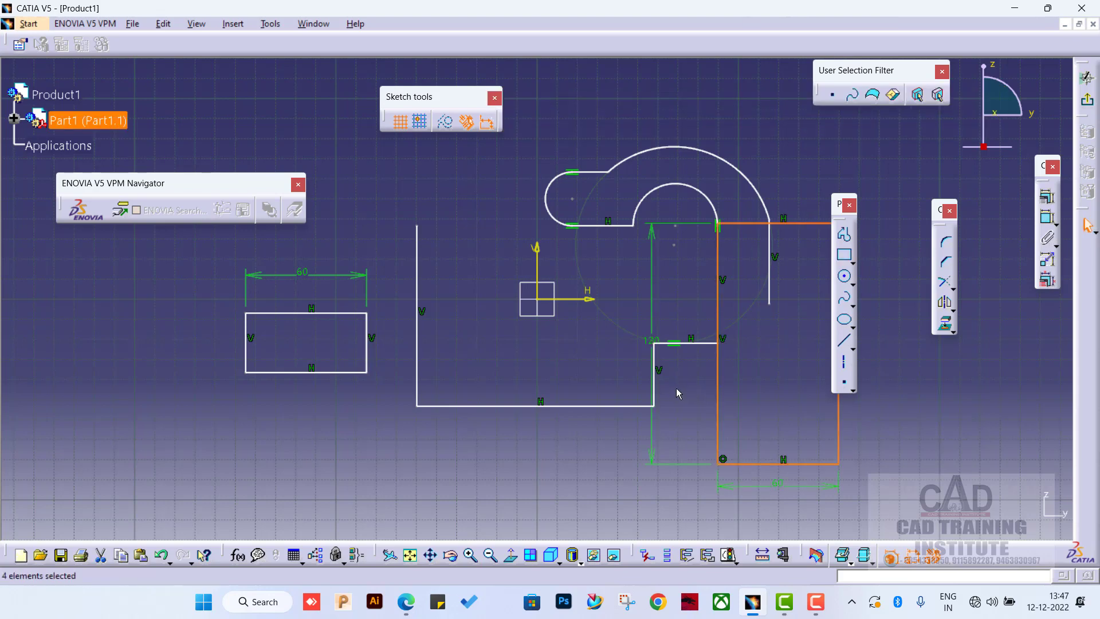
- Examine the height and width dimensions of the new tall rectangle and the available rectangle-type tools
middle_click_drag(678, 393, 561, 385)
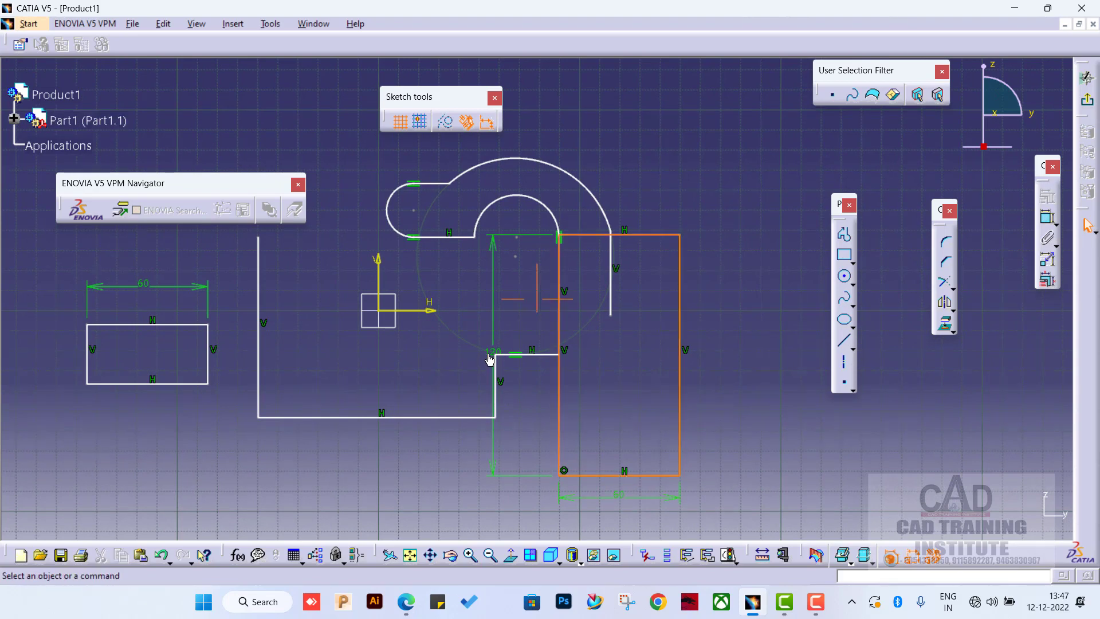
left_click(491, 351)
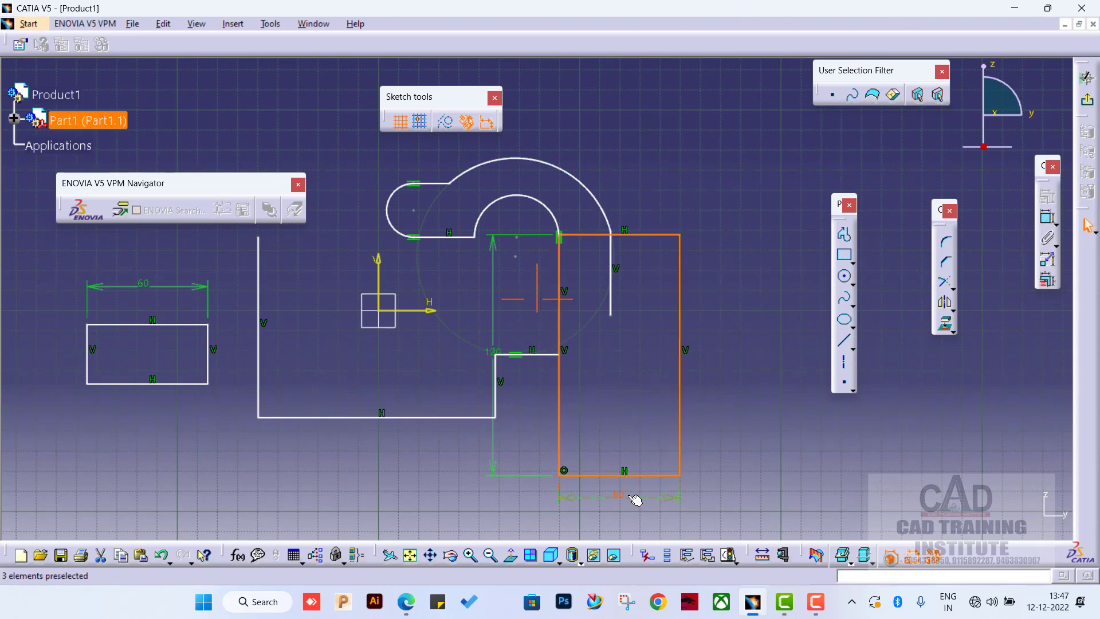
left_click(624, 514)
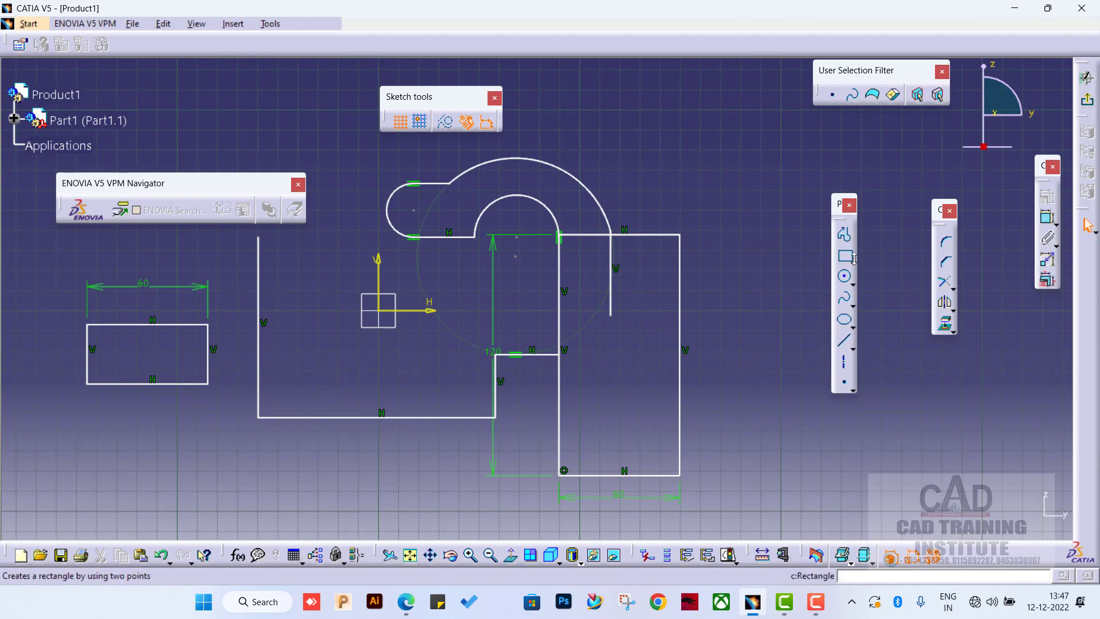
left_click(852, 262)
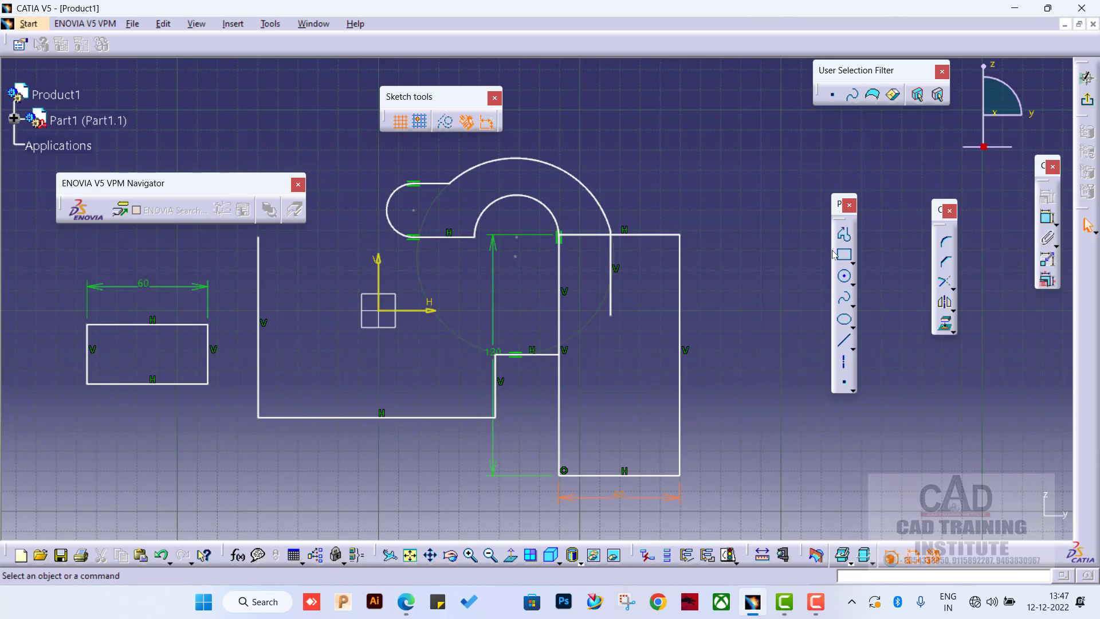
- Dimension the horizontal distance between the sketch's vertical axis and the left edge of the tall rectangle, placing it below the open profile
middle_click_drag(413, 306, 470, 315)
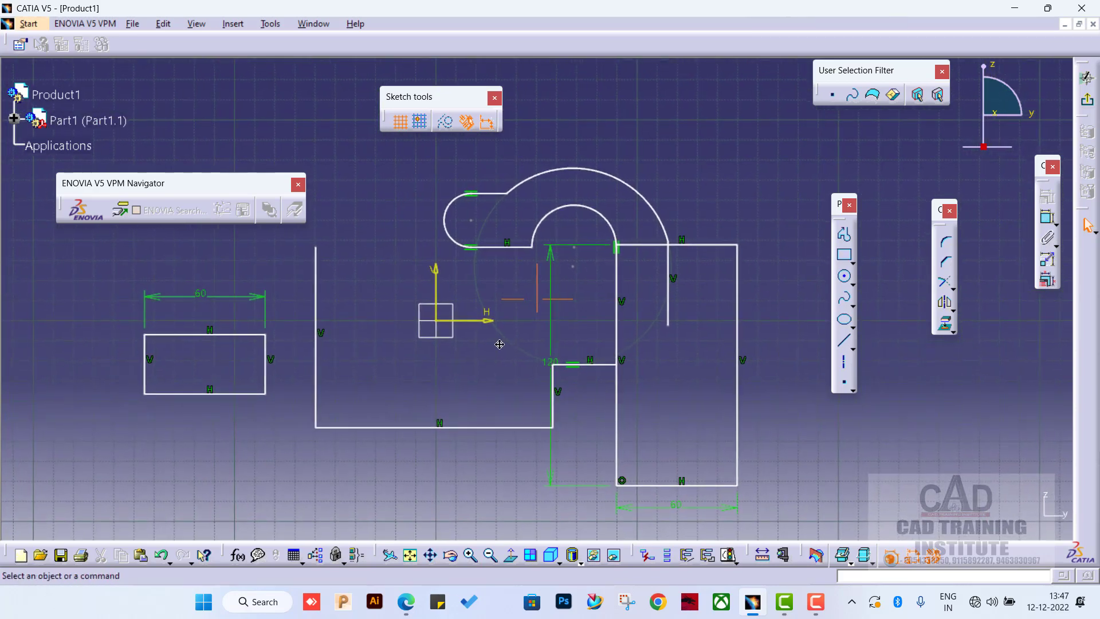
left_click(1049, 220)
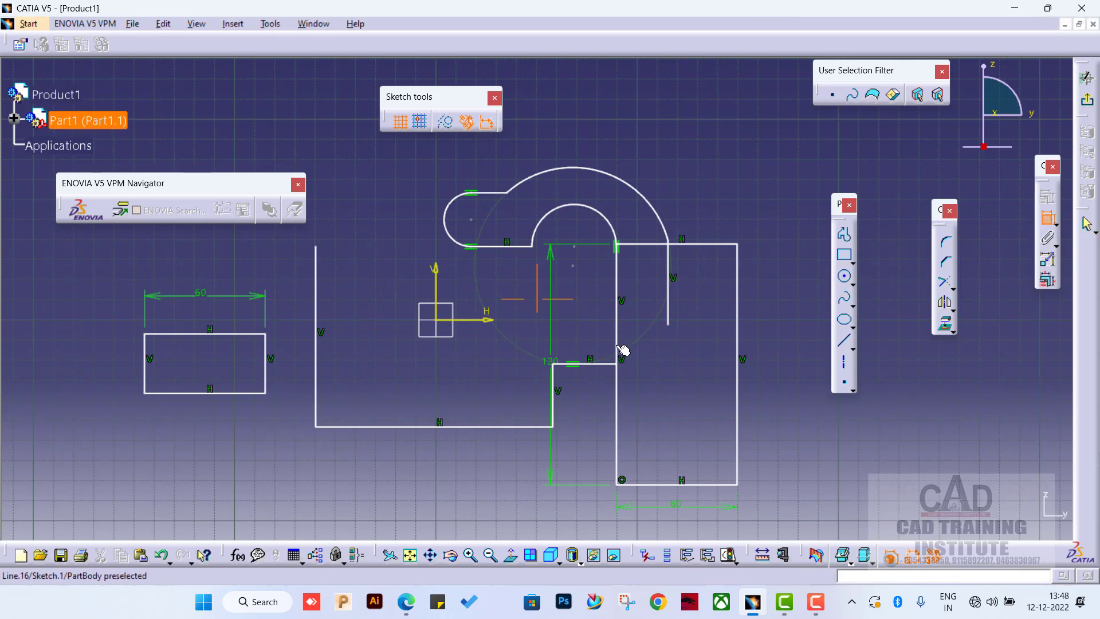
left_click(621, 348)
left_click(509, 464)
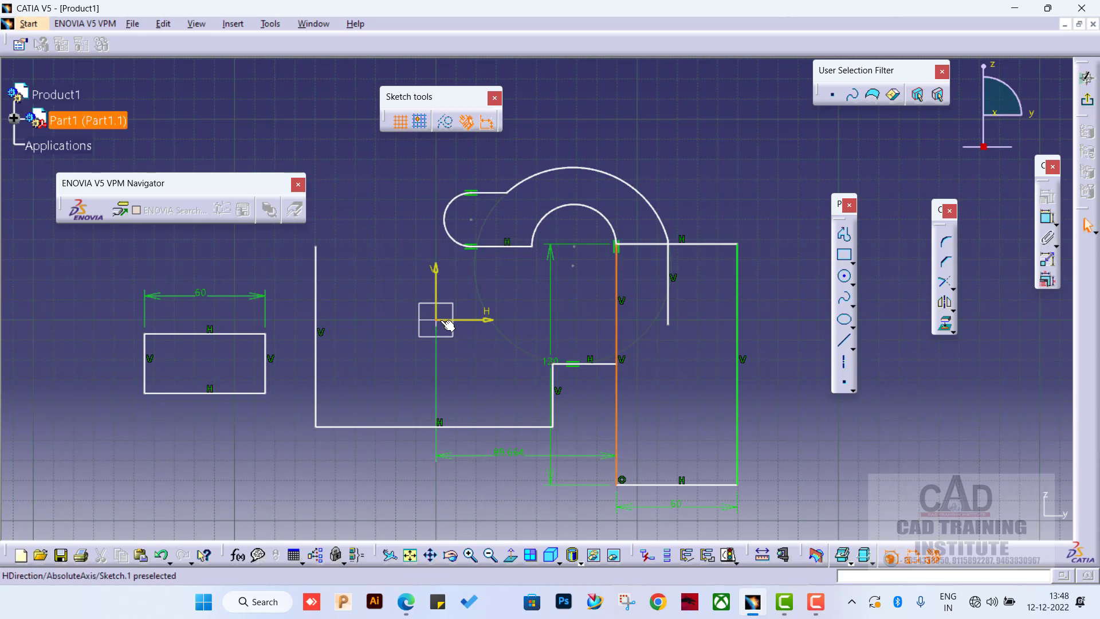
- Dimension the vertical distance between the horizontal axis and the tall rectangle's lower edge, placing it to the right of the rectangle
left_click(485, 320)
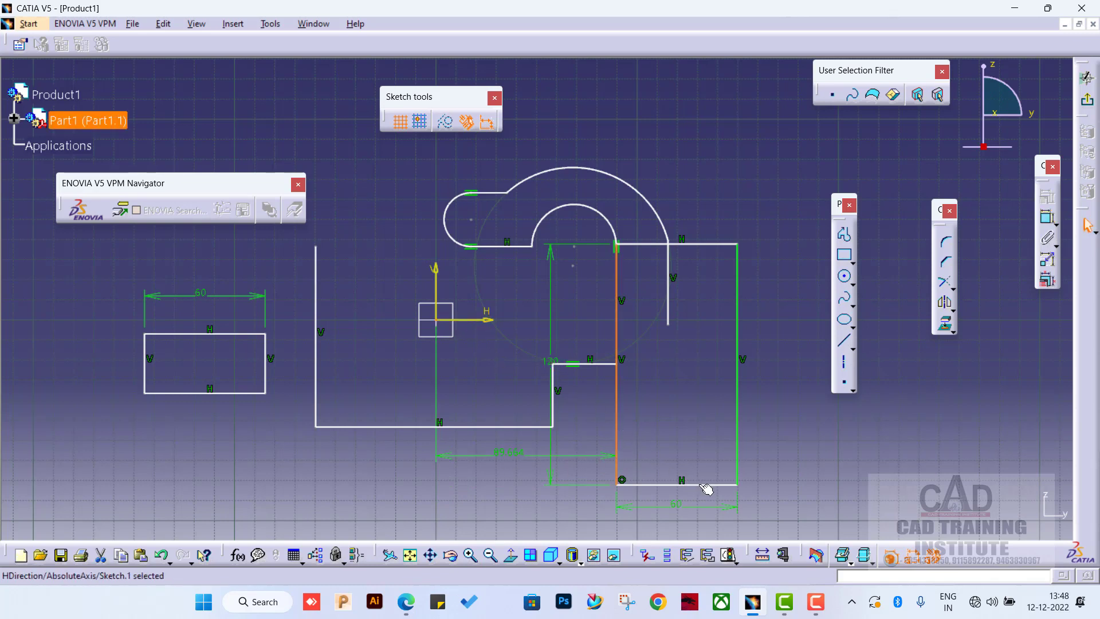
left_click(706, 486)
left_click(694, 433)
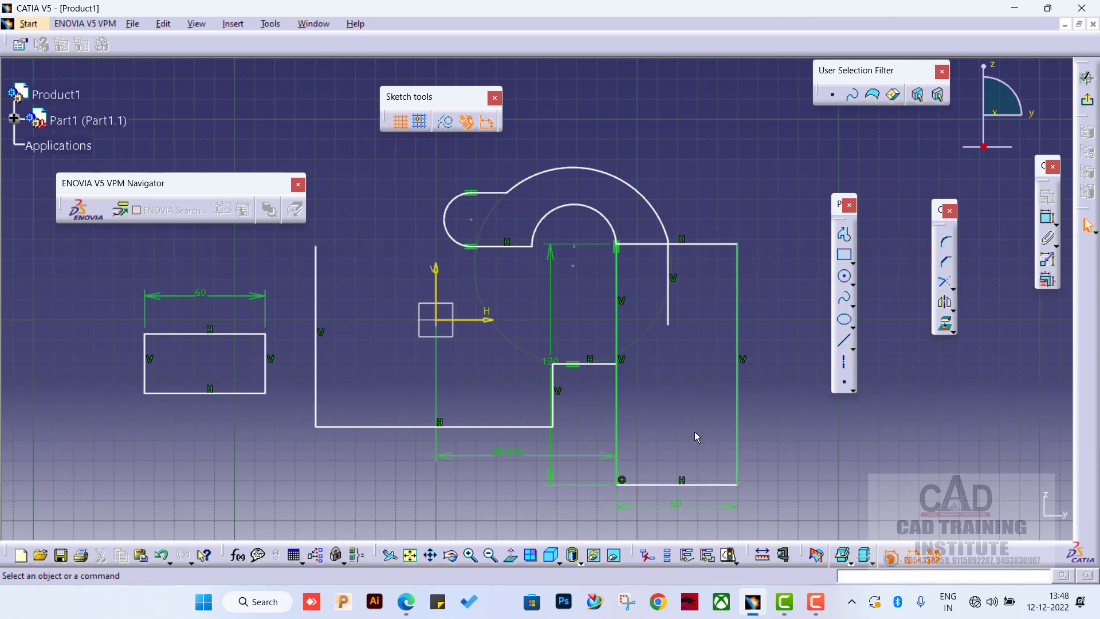
left_click(726, 484)
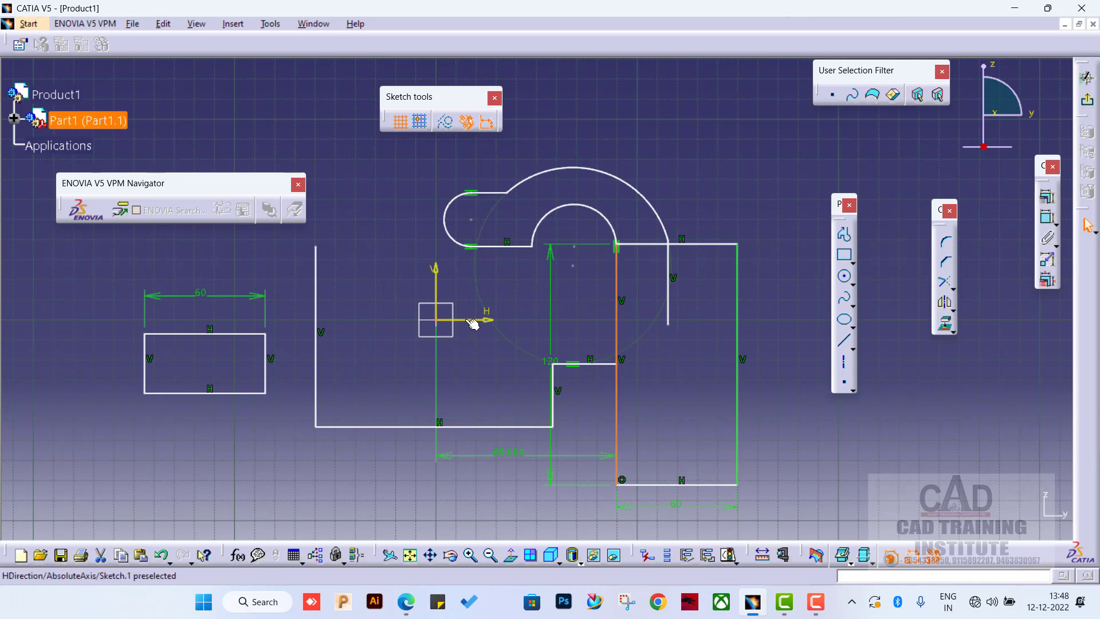
left_click(483, 319)
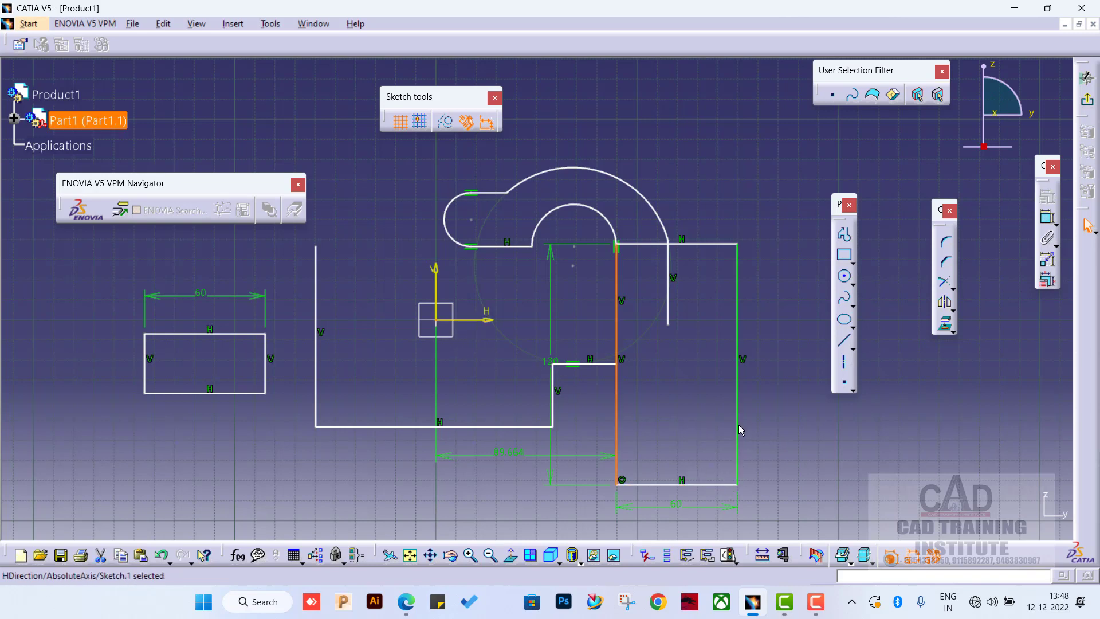
left_click(1049, 218)
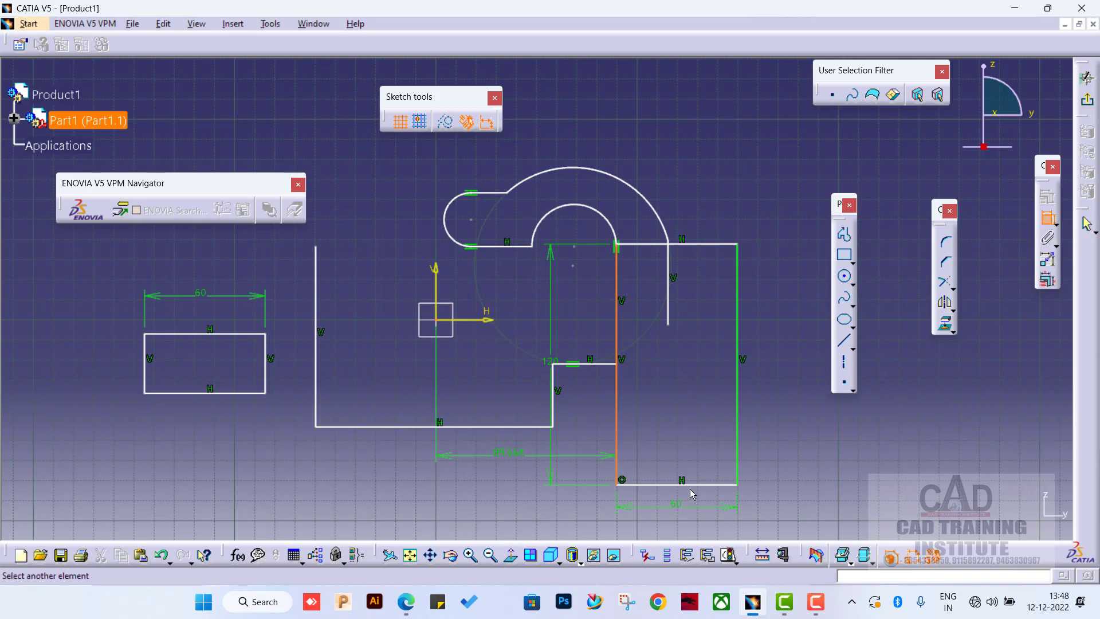
left_click(711, 485)
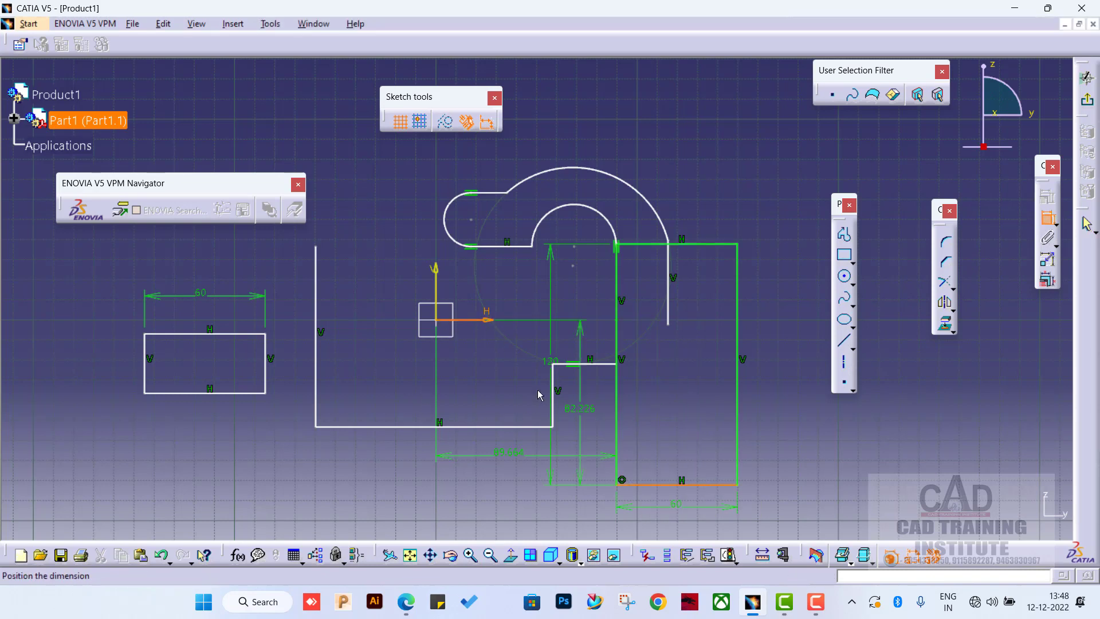
left_click(787, 404)
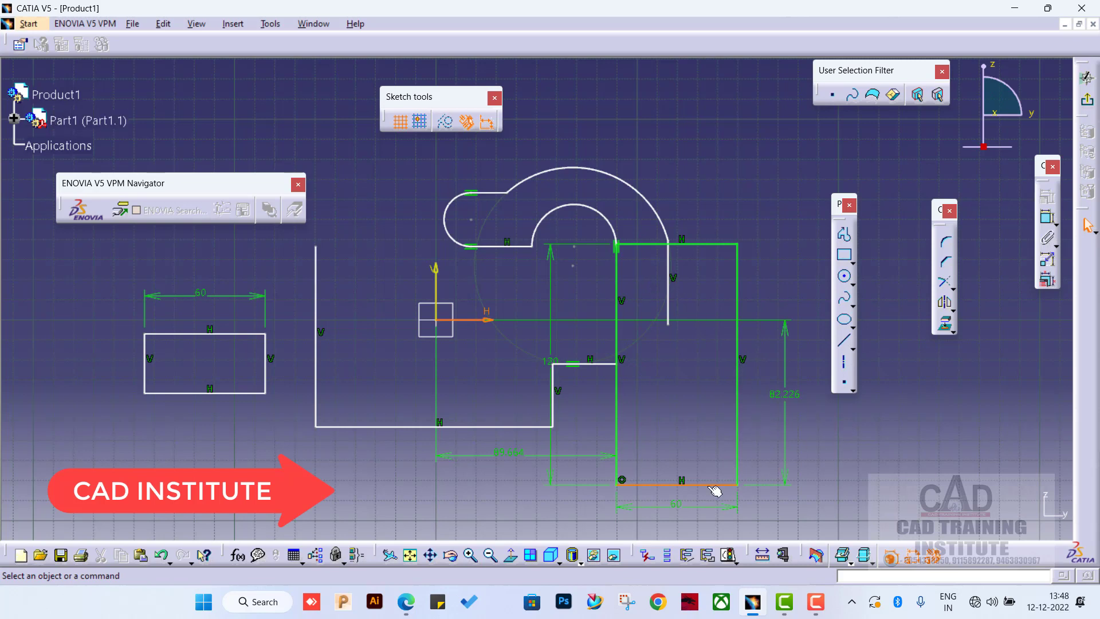
- Sketch a tilted oriented rectangle starting at the tall rectangle's upper right corner and extending above it
left_click(854, 259)
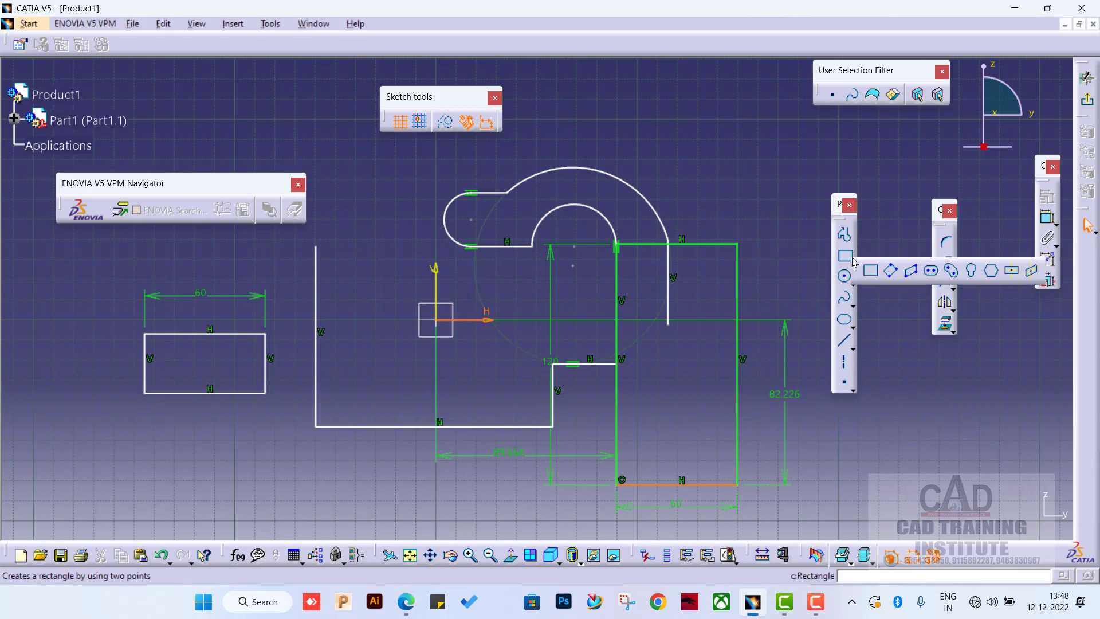
left_click(894, 272)
left_click(737, 244)
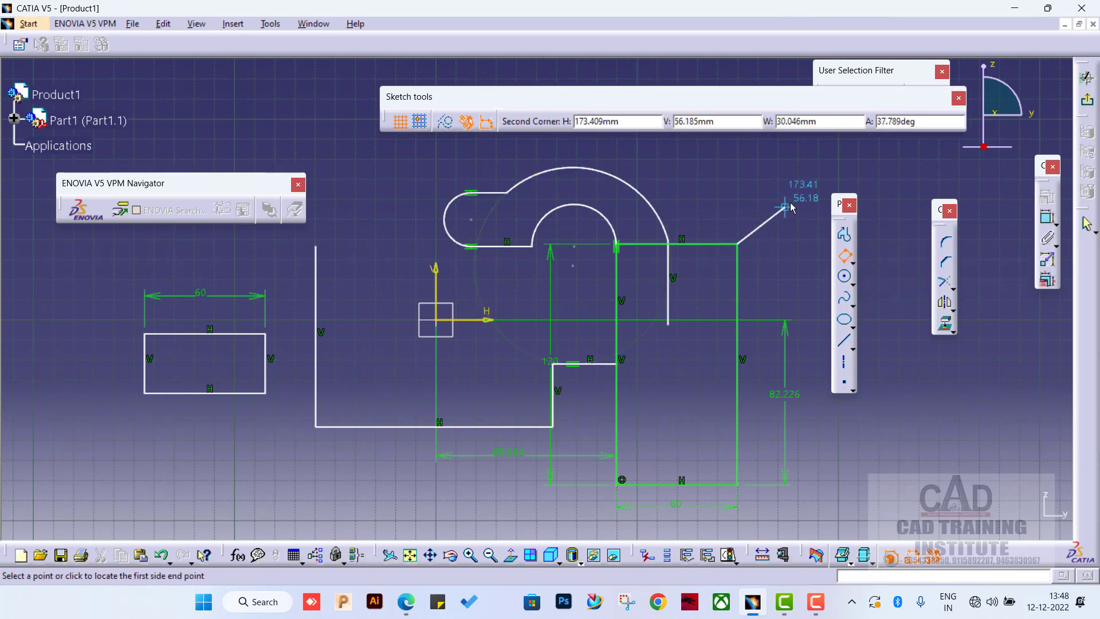
left_click(803, 188)
left_click(751, 154)
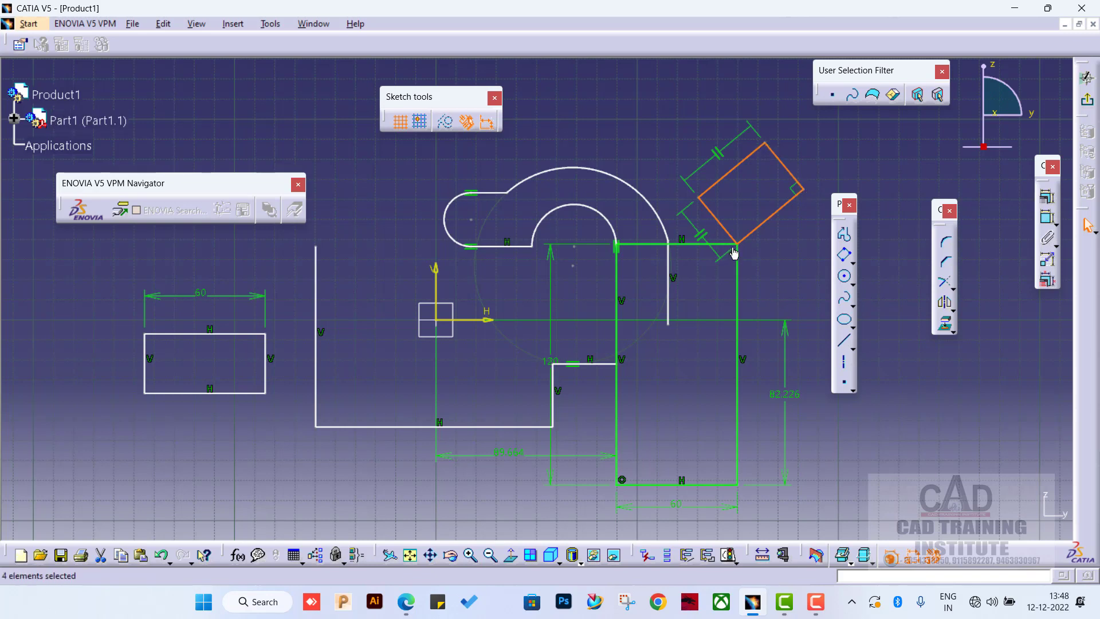
- Sketch a slanted parallelogram below the small 60 mm wide rectangle
left_click(854, 263)
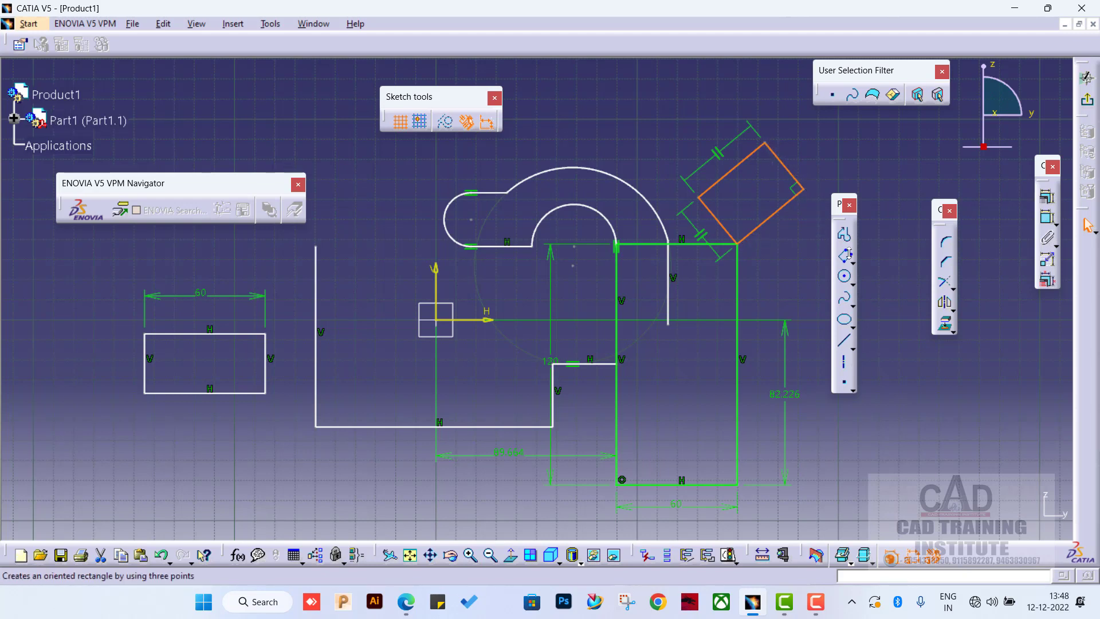
left_click(851, 256)
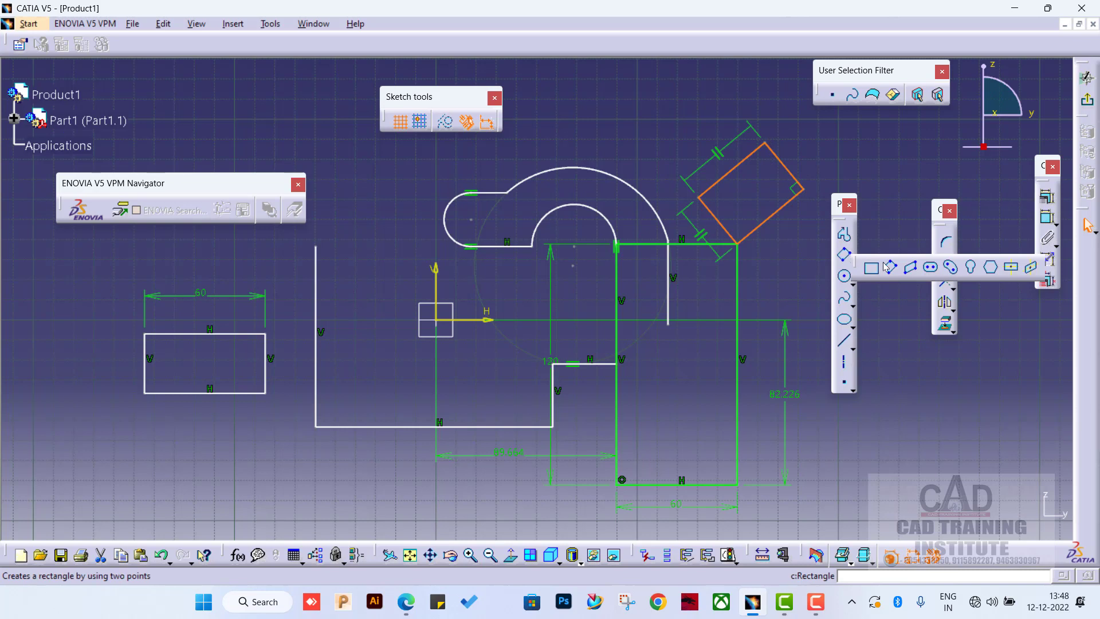
left_click(912, 271)
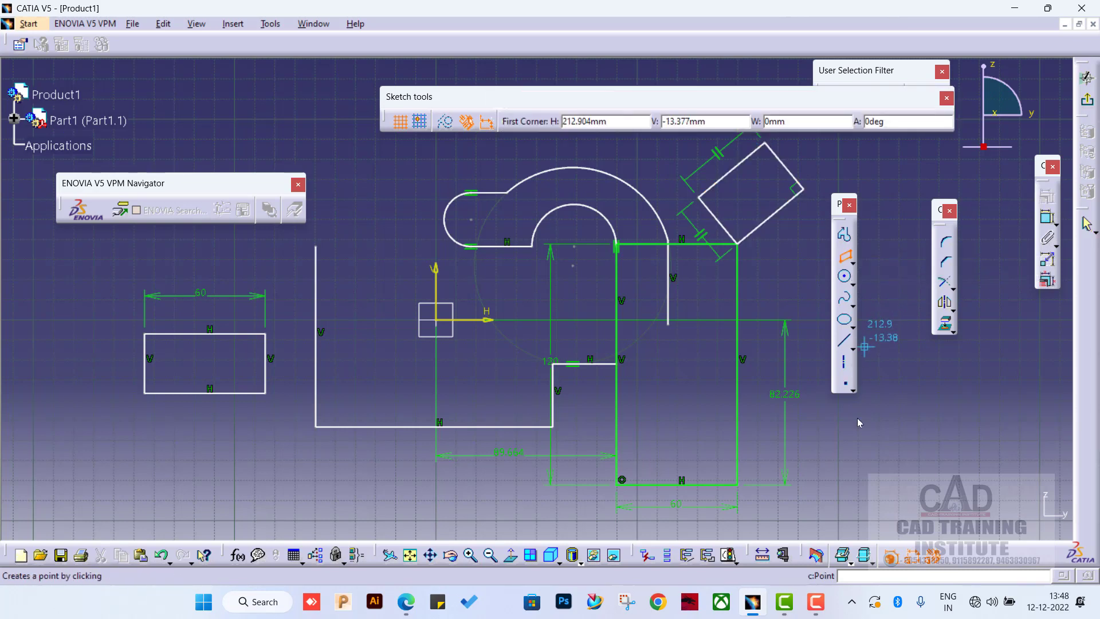
left_click(145, 508)
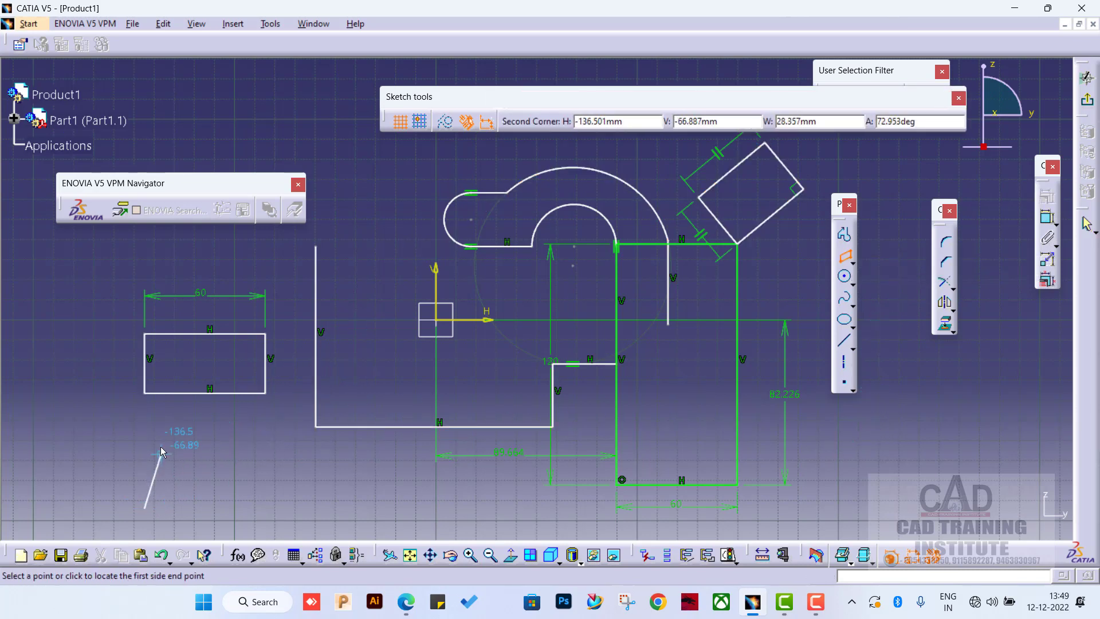
left_click(158, 431)
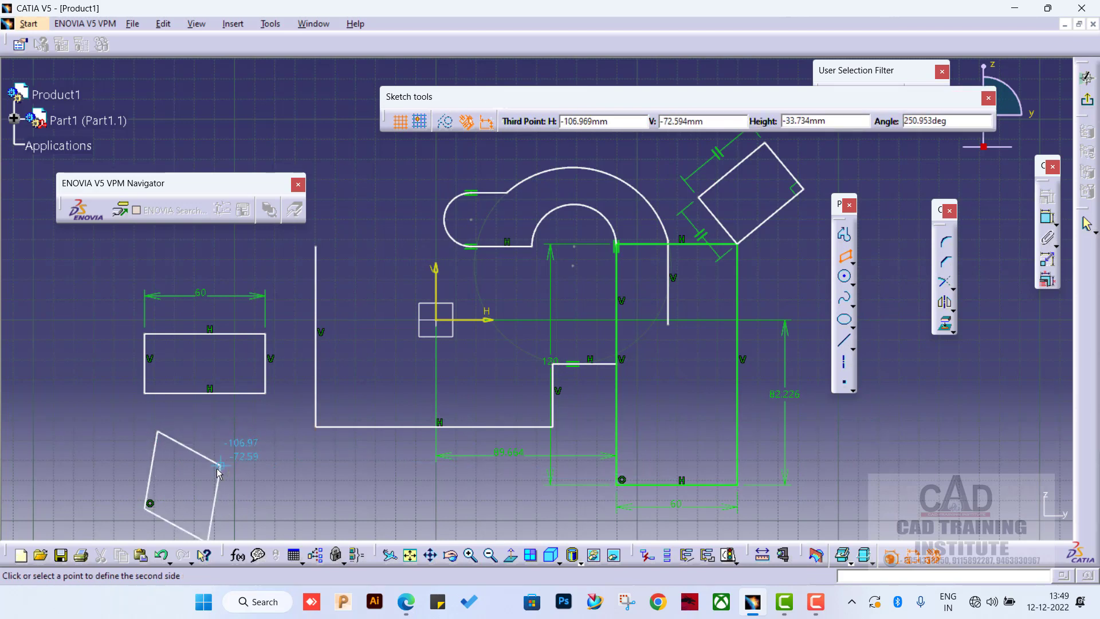
left_click(214, 408)
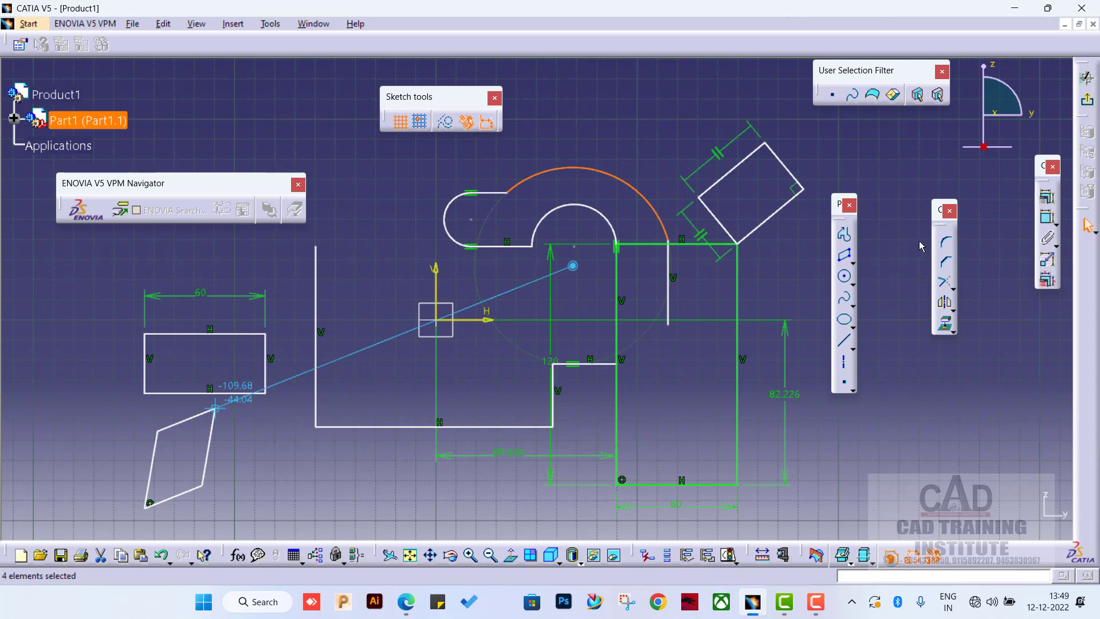
- Sketch a horizontal elongated hole to the right of the tall rectangle, near the level of its lower edge
left_click(853, 262)
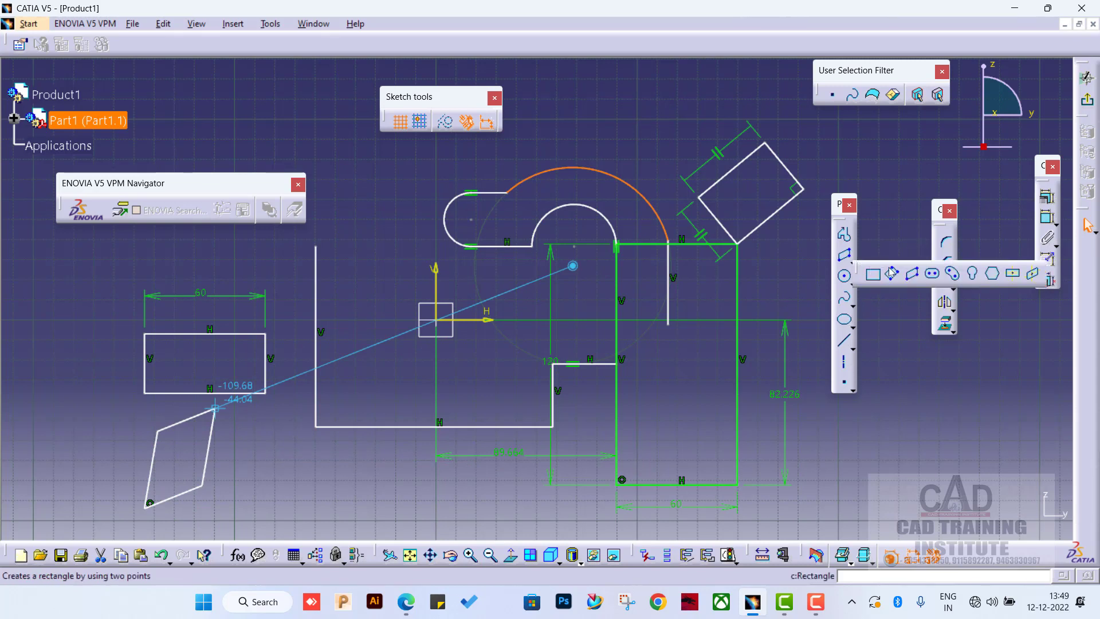
left_click(932, 273)
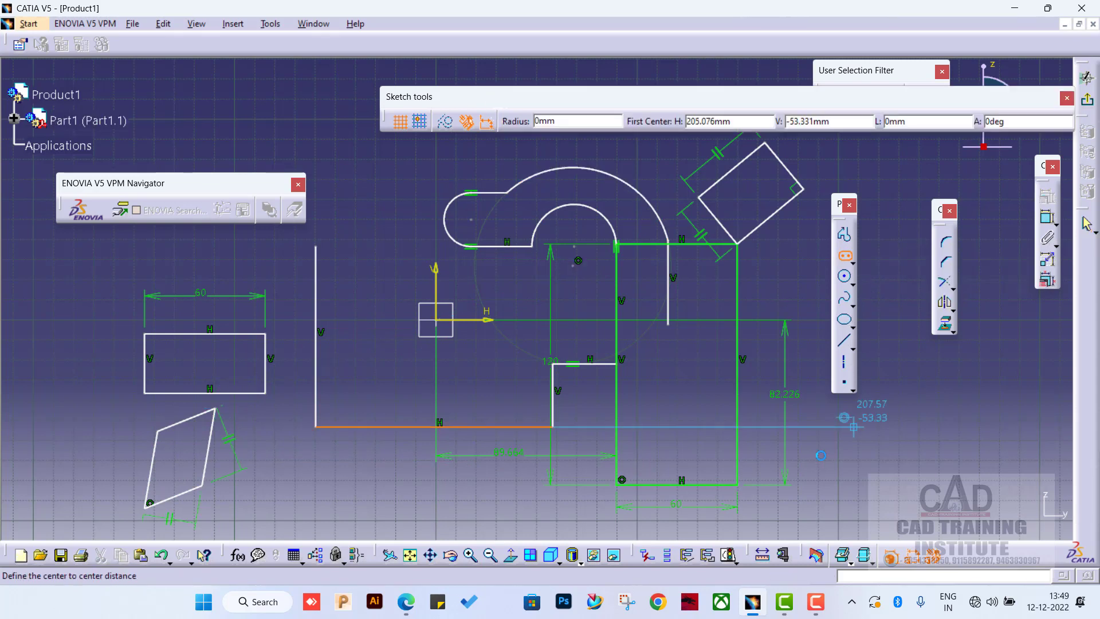
left_click(851, 459)
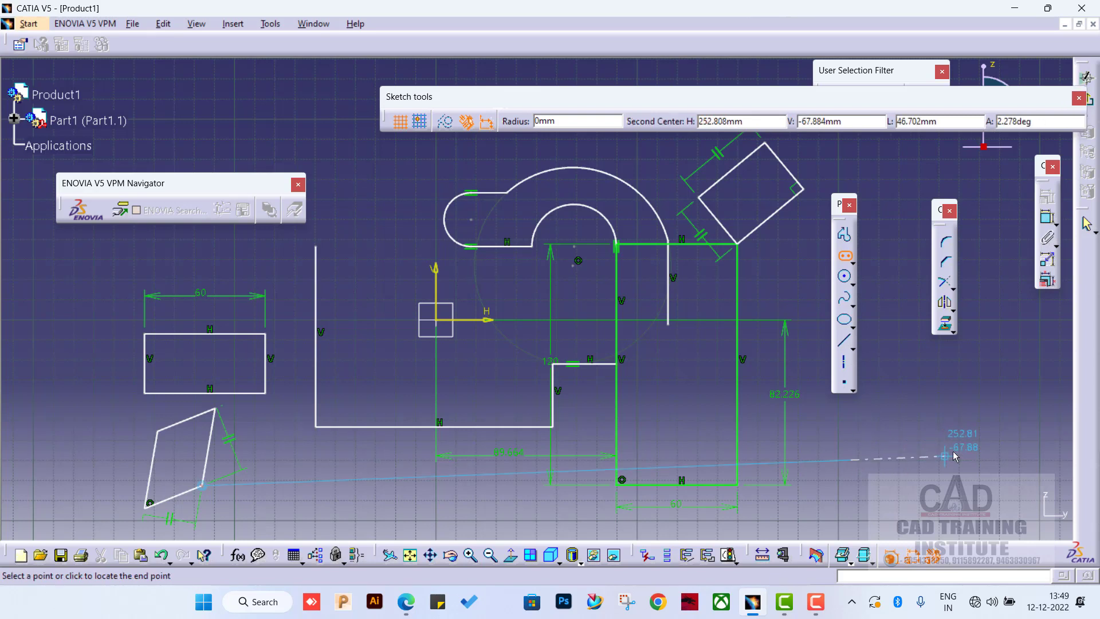
left_click(986, 459)
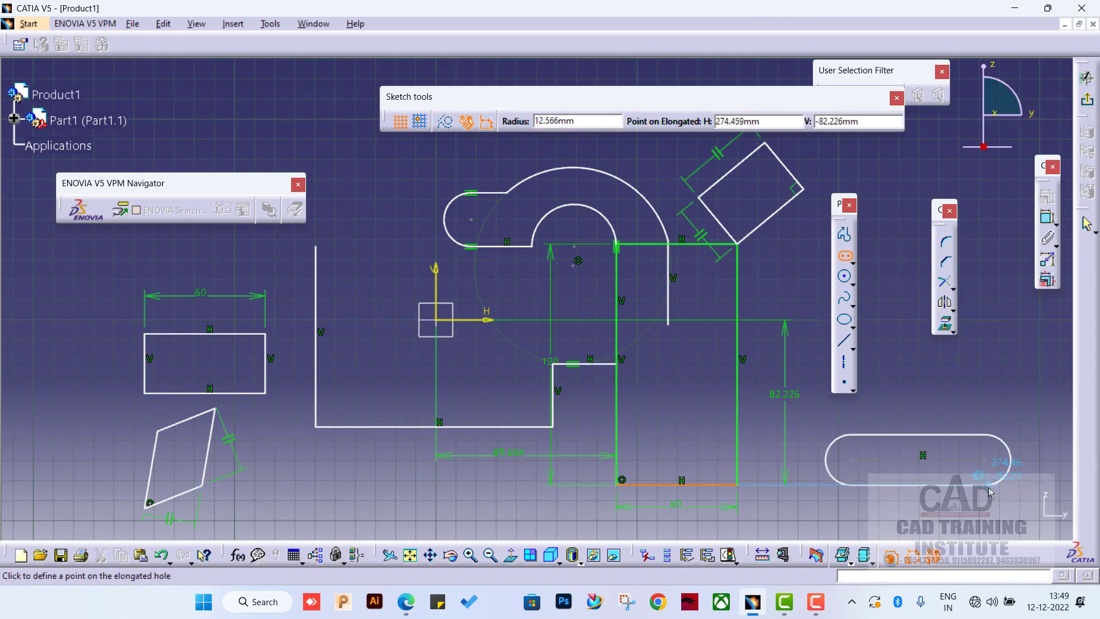
left_click(987, 477)
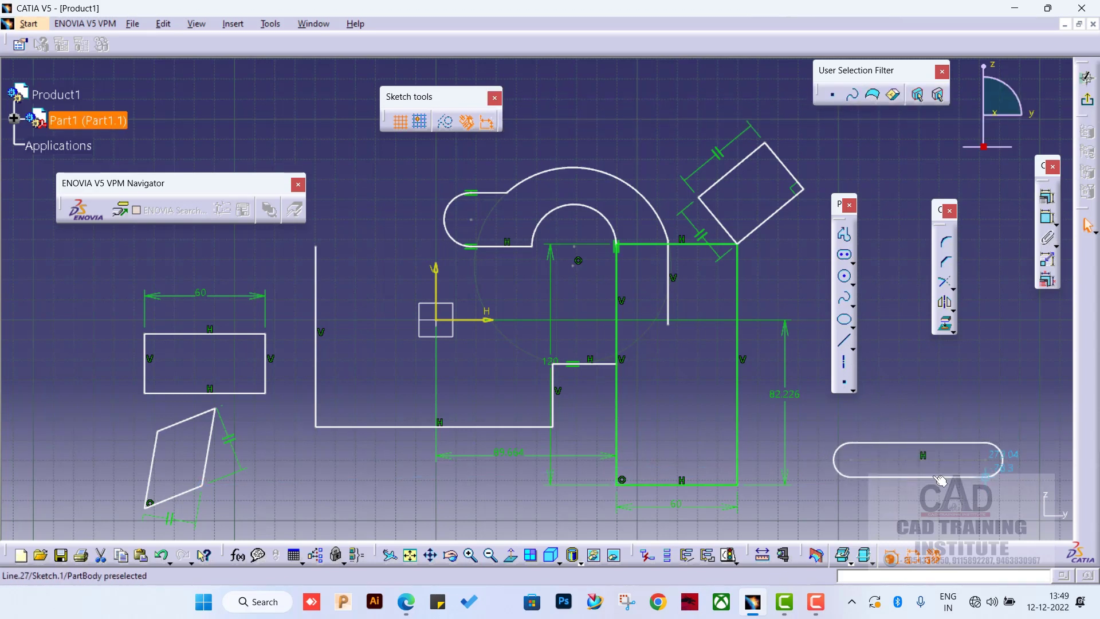
- Sketch a U-shaped cylindrical elongated hole with a semicircular centre arc of about 53 mm radius, above and right of the straight slot
middle_click_drag(831, 450, 310, 435)
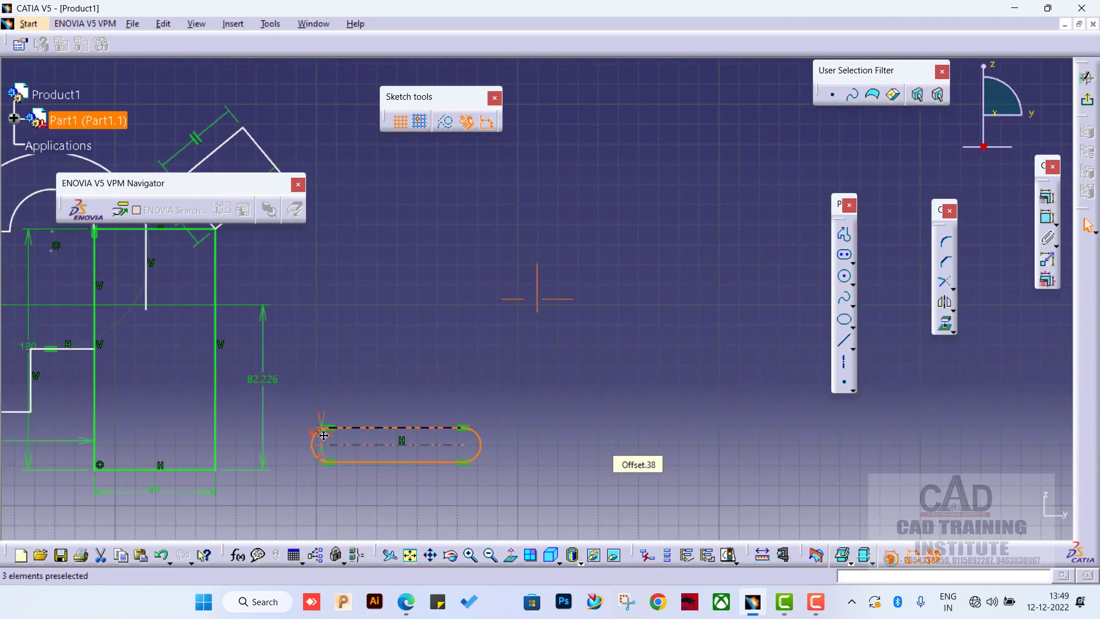
left_click(852, 262)
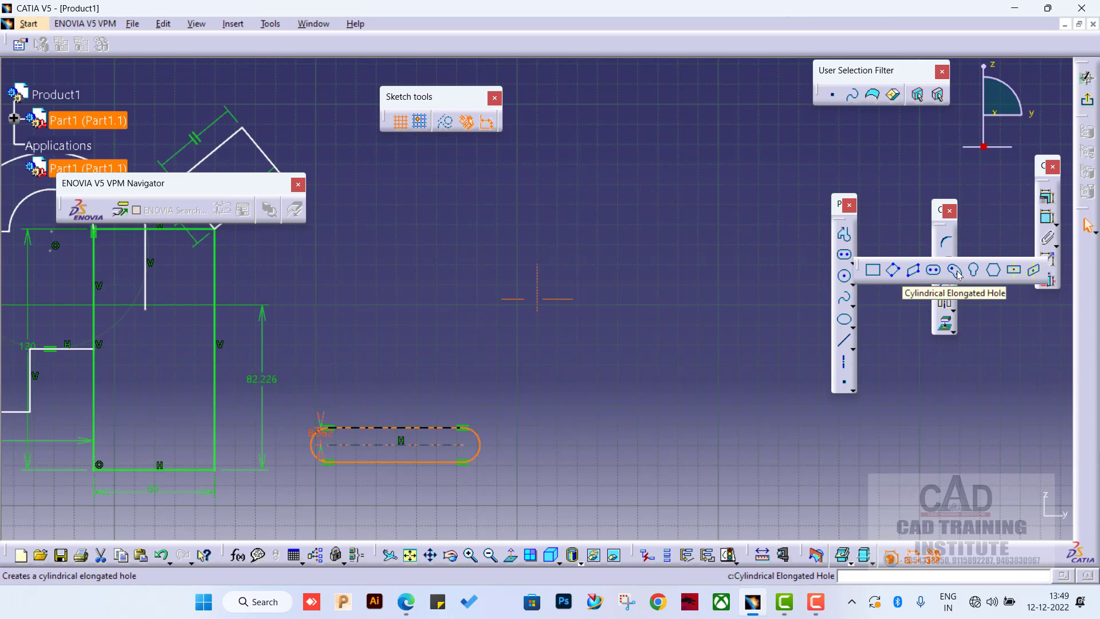
left_click(956, 270)
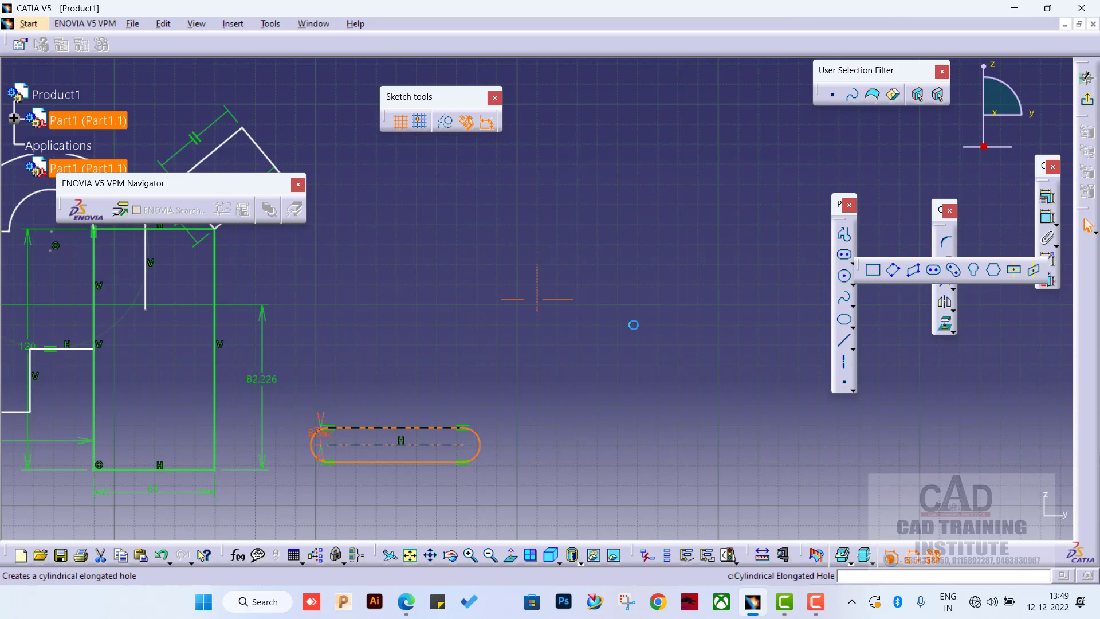
left_click(636, 305)
left_click(527, 306)
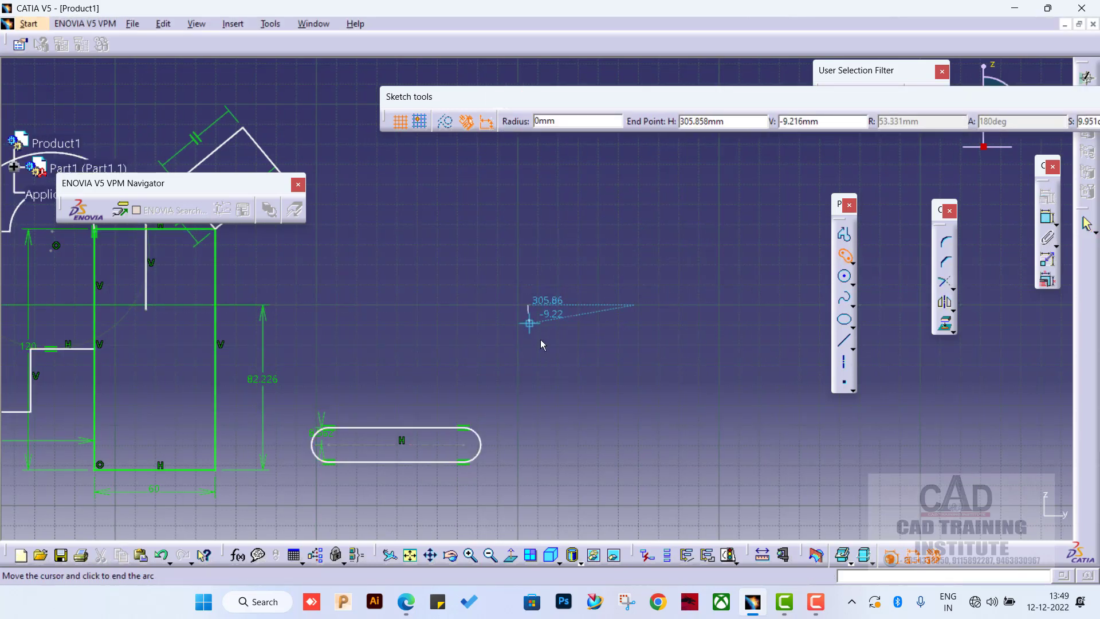
left_click(750, 308)
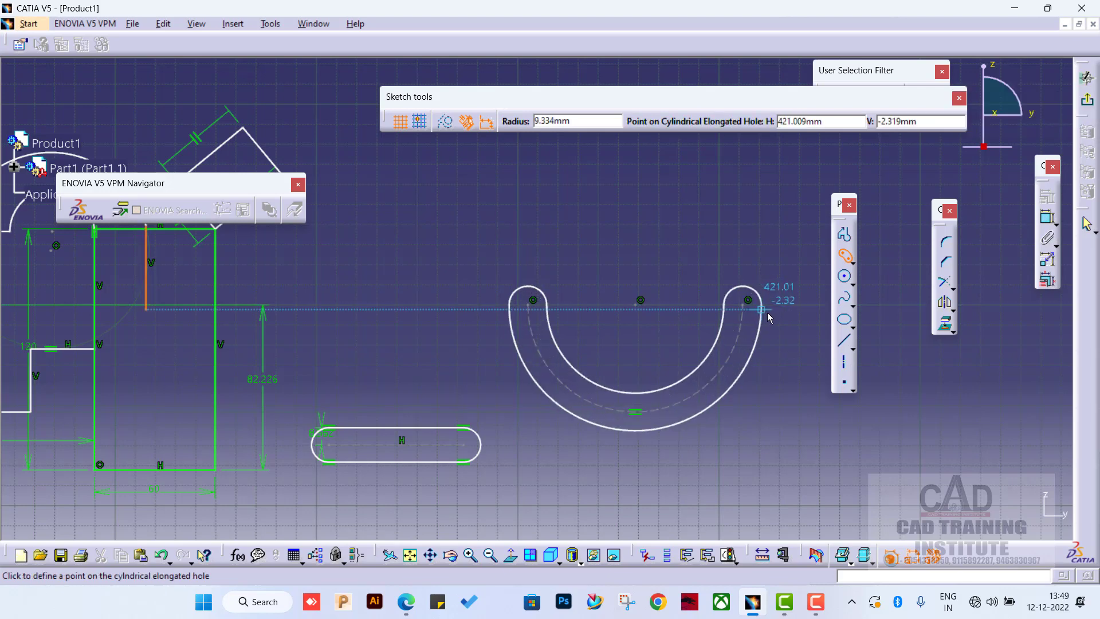
left_click(760, 319)
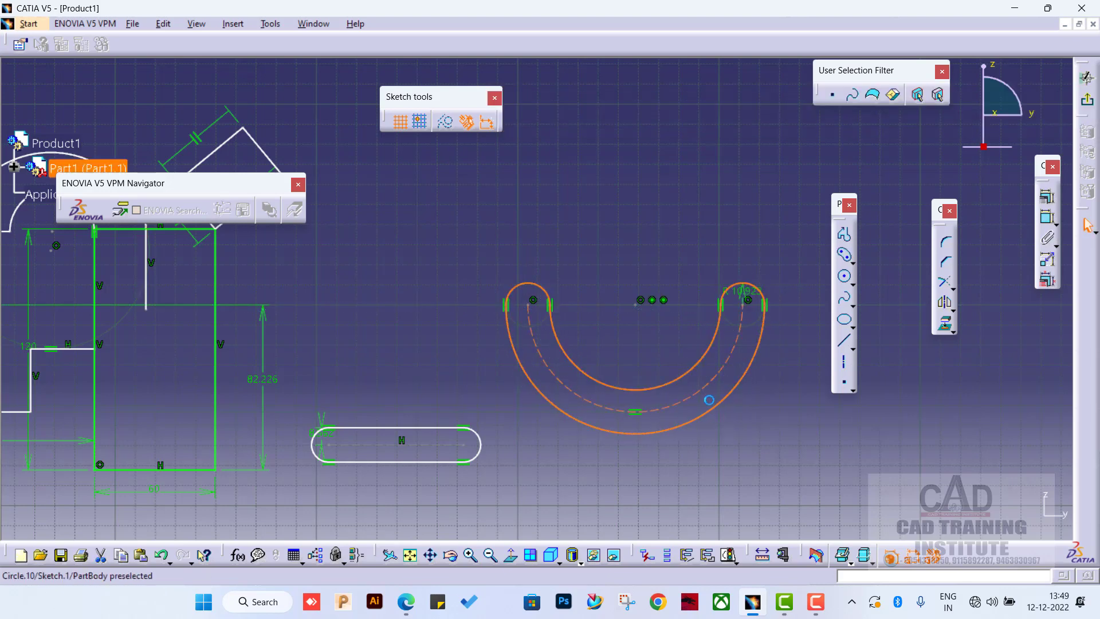
- Sketch a slanted line to the right of the U-shaped slot, running downward to the left from the level of the slot's end centres
middle_click_drag(819, 416, 674, 410)
left_click(674, 410)
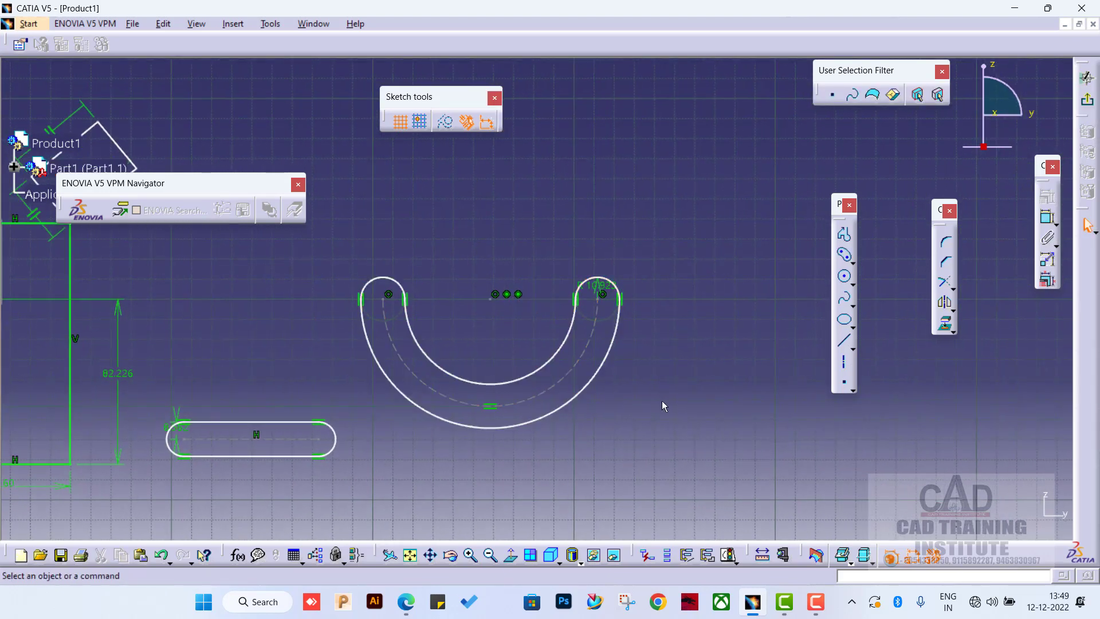
left_click(846, 344)
mouse_move(658, 344)
middle_mouse_down()
mouse_move(646, 315)
mouse_move(609, 284)
middle_mouse_up()
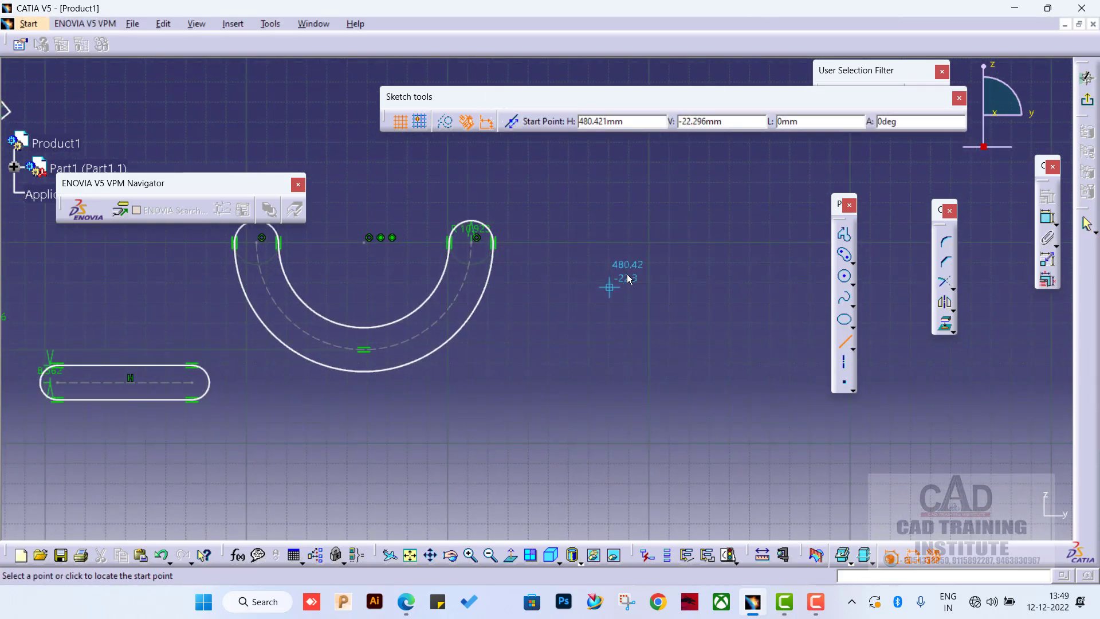
left_click(654, 237)
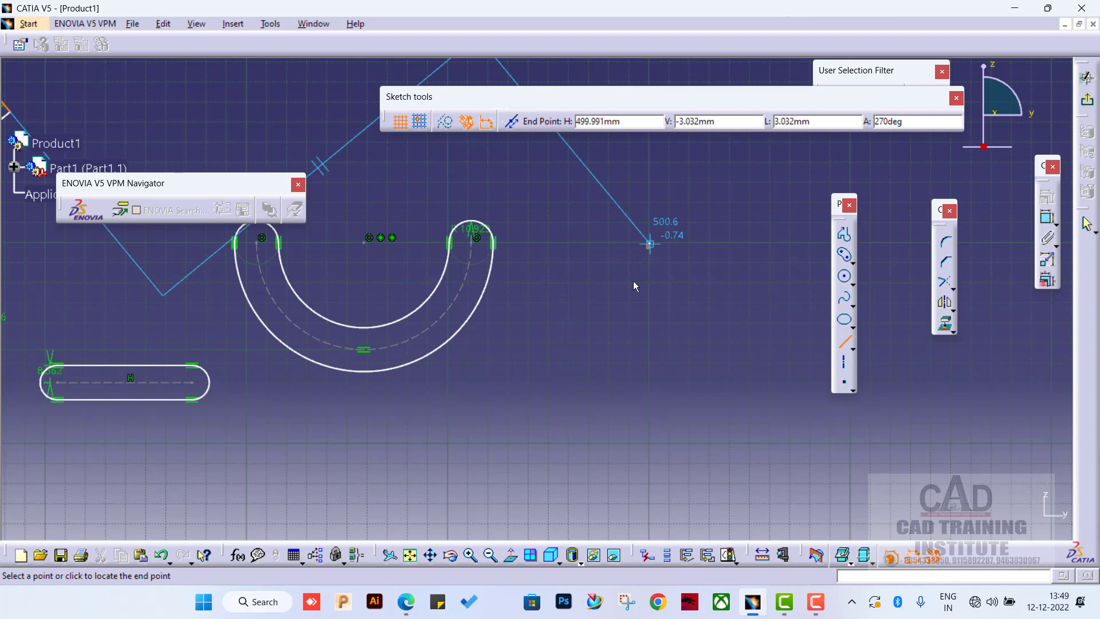
left_click(579, 391)
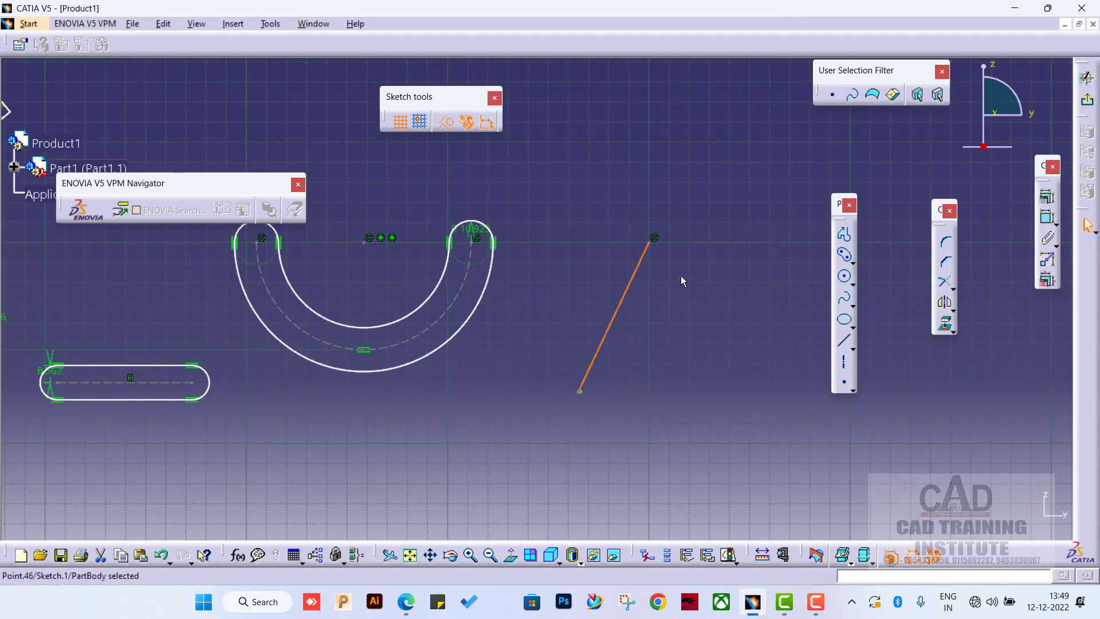
- Sketch a second slanted line from the first line's upper end, running downward to the right to the level of the first line's lower end
left_click(847, 344)
left_click(650, 245)
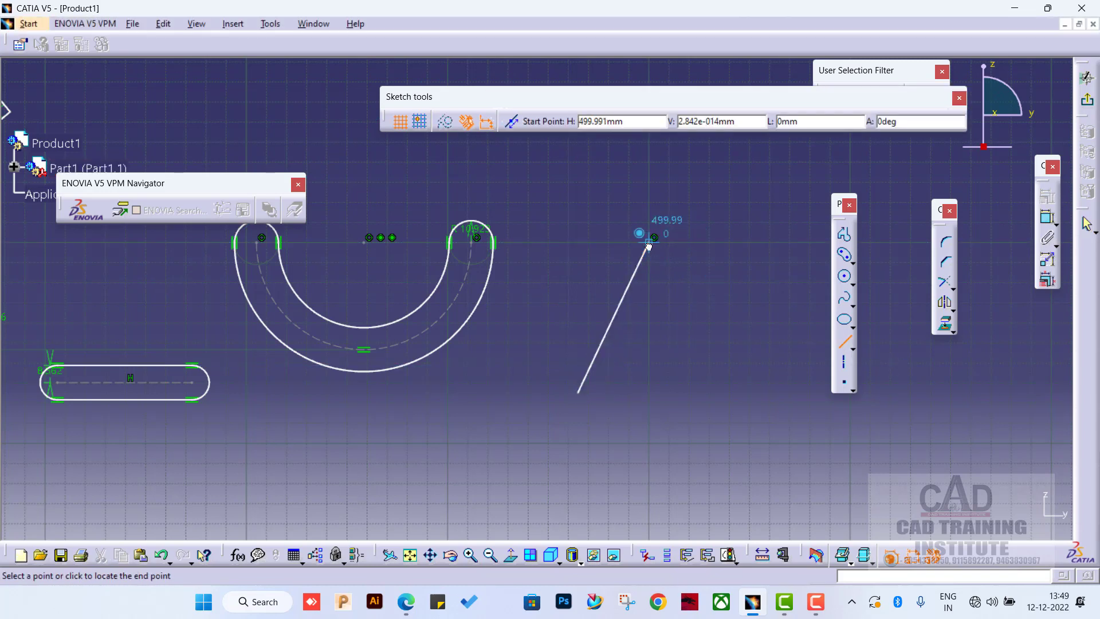
left_click(737, 392)
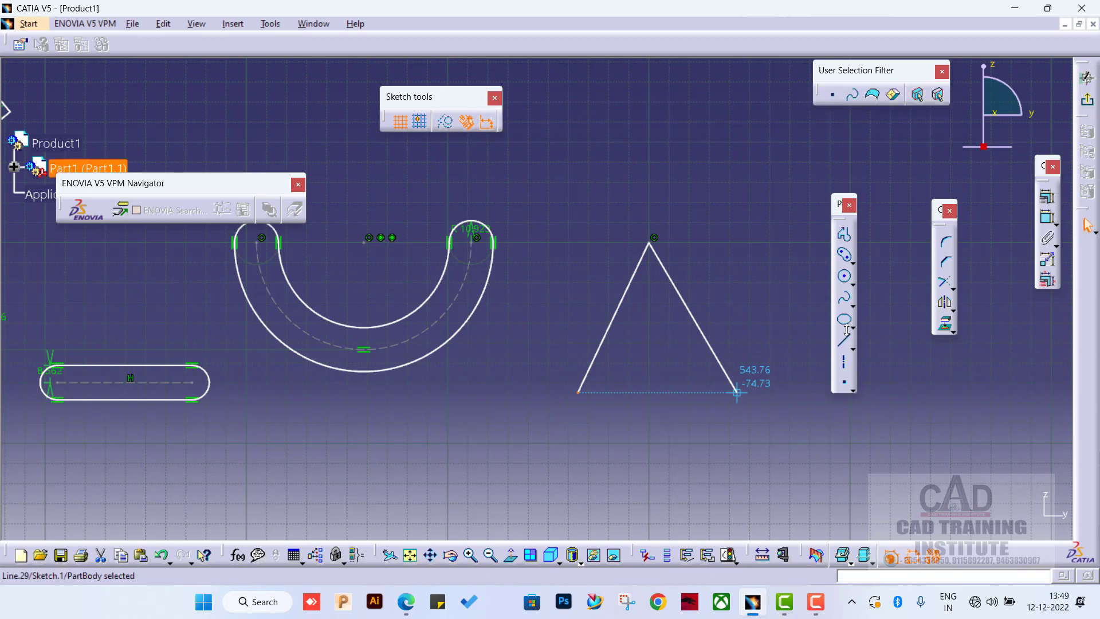
- Sketch a cylindrical elongated hole centred on the lines' apex, its roughly 83 mm radius centre arc spanning their lower ends, with an end radius of about 17 mm
left_click(847, 257)
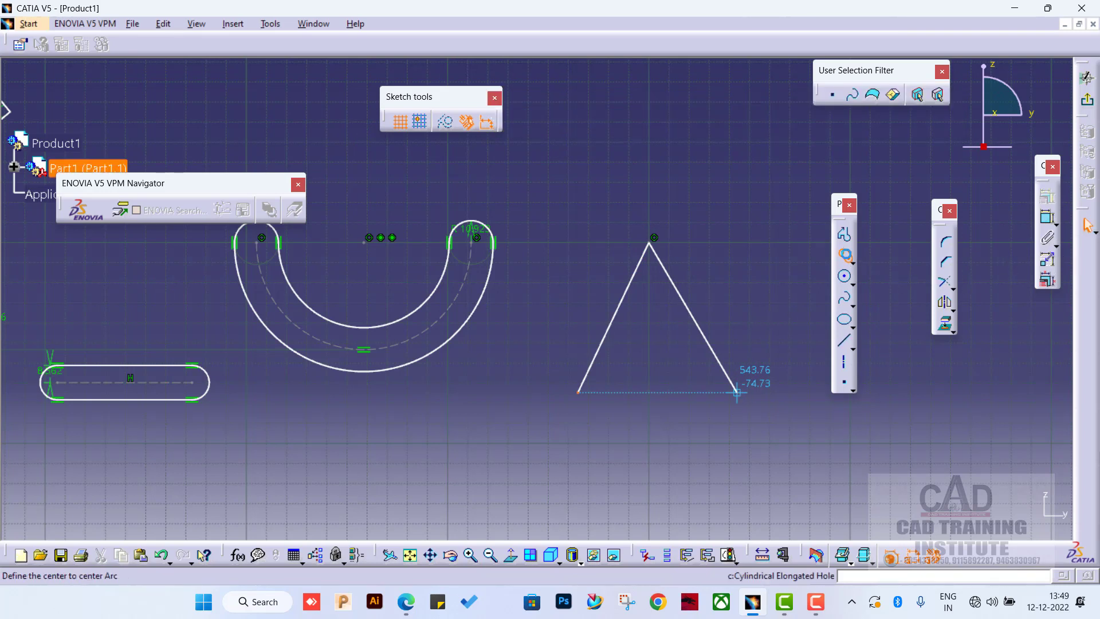
left_click(654, 243)
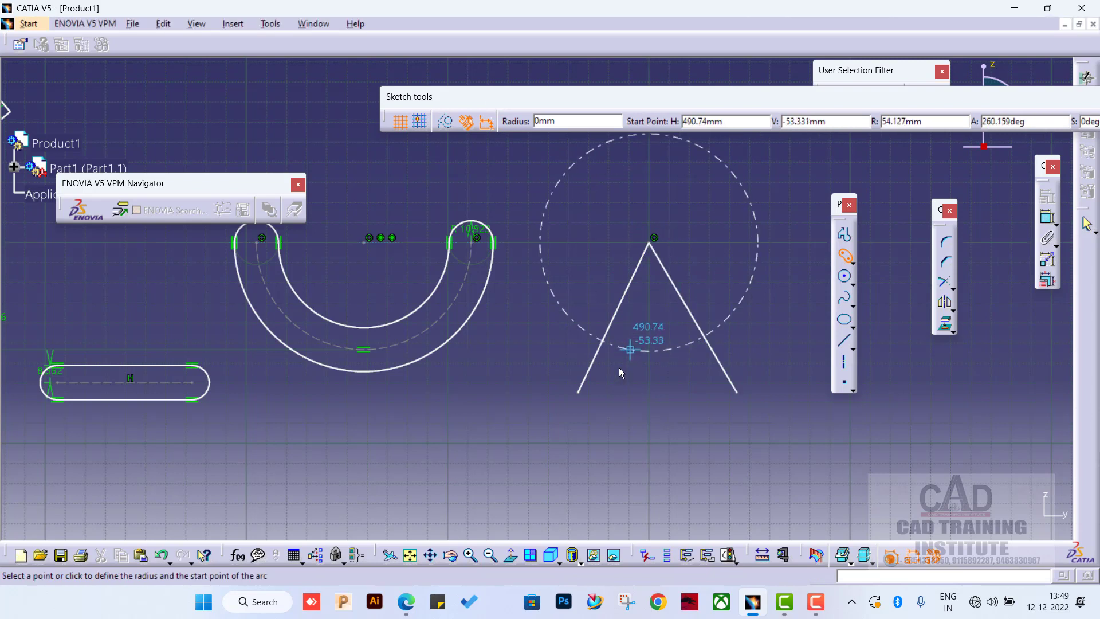
left_click(577, 394)
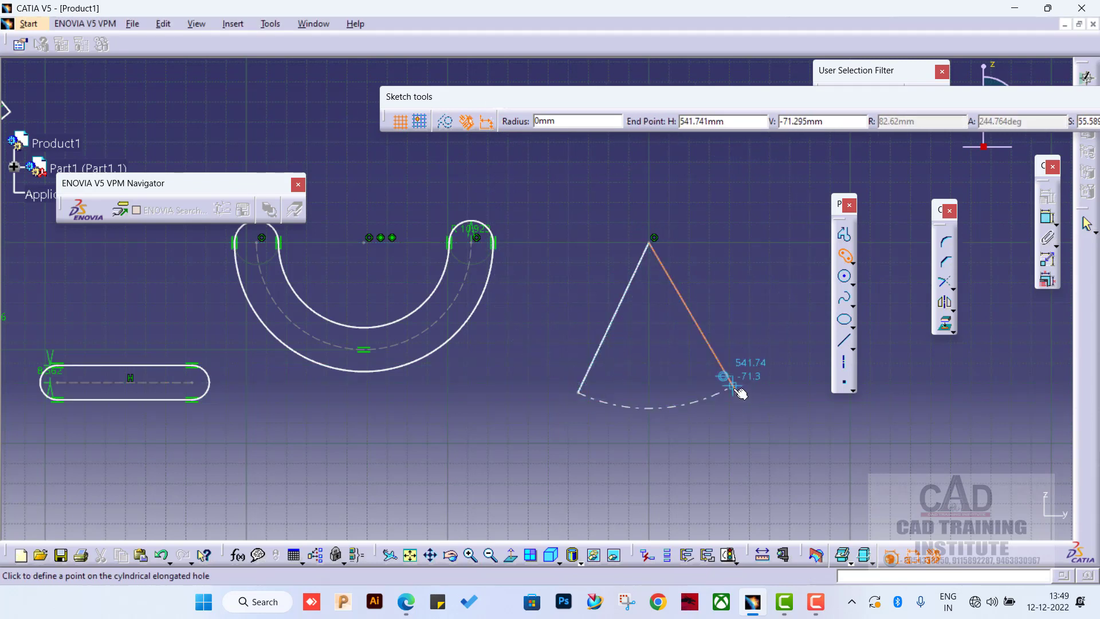
left_click(737, 393)
left_click(758, 411)
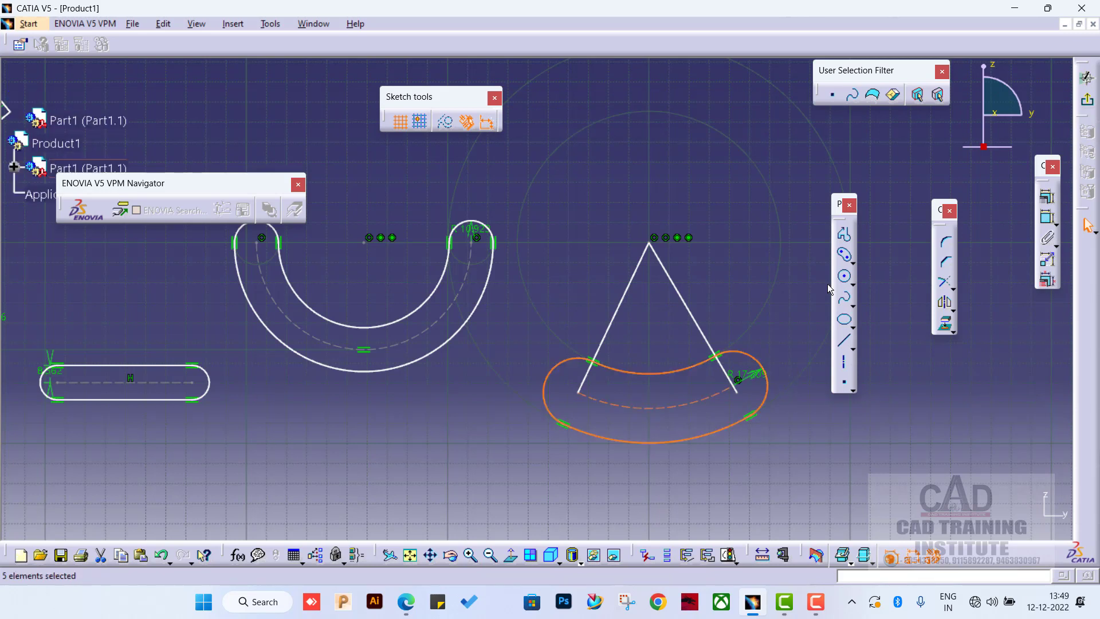
- Quick Trim the short overhang at the lower end of the right slanted line beyond the curved slot's centre arc
left_click(952, 288)
left_click(1011, 302)
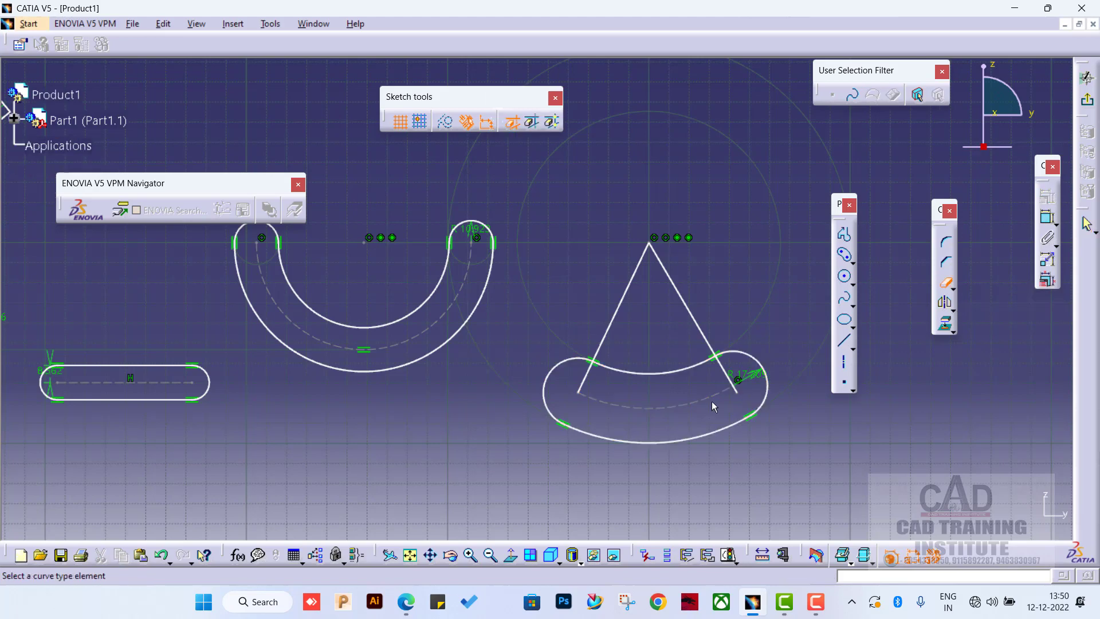
scroll(732, 404, "up", 1)
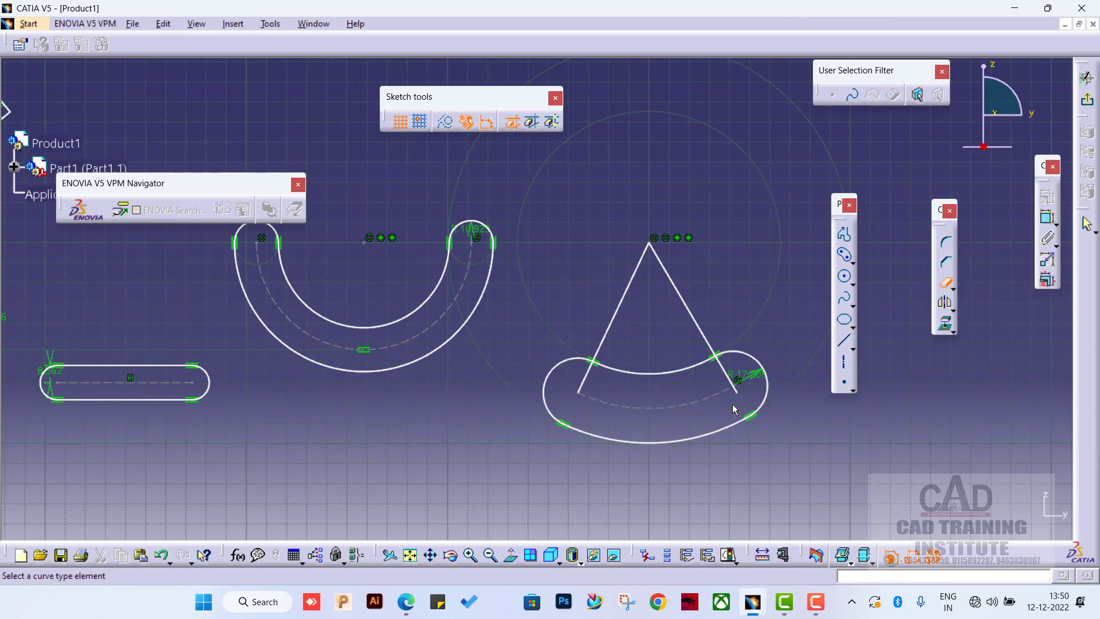
middle_click_drag(733, 403, 745, 312, "ctrl")
middle_click_drag(784, 434, 577, 342)
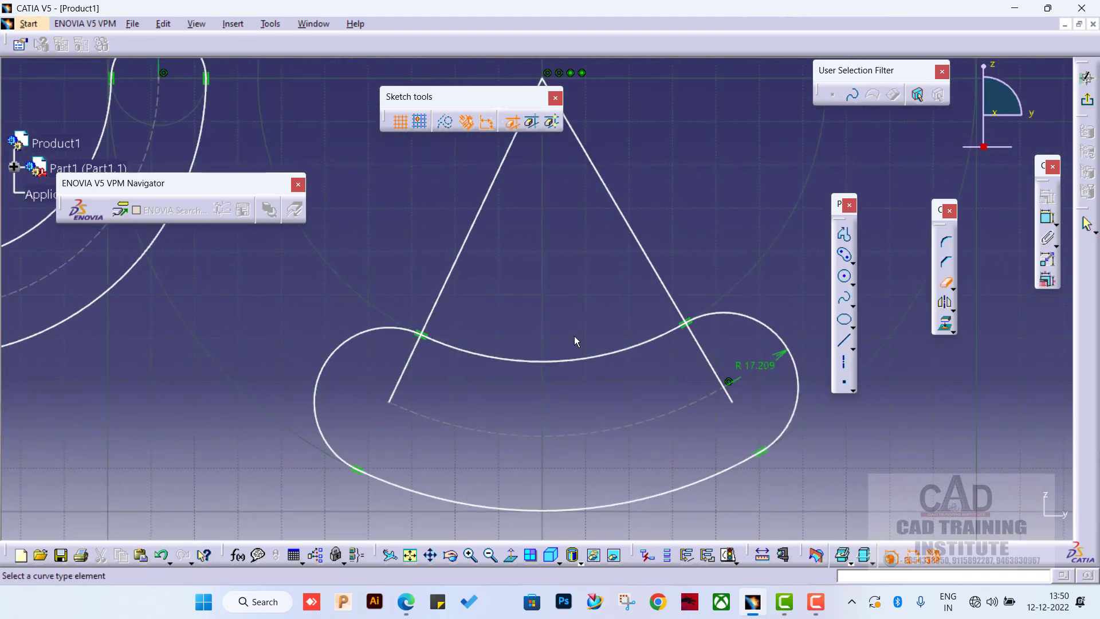
left_click(730, 396)
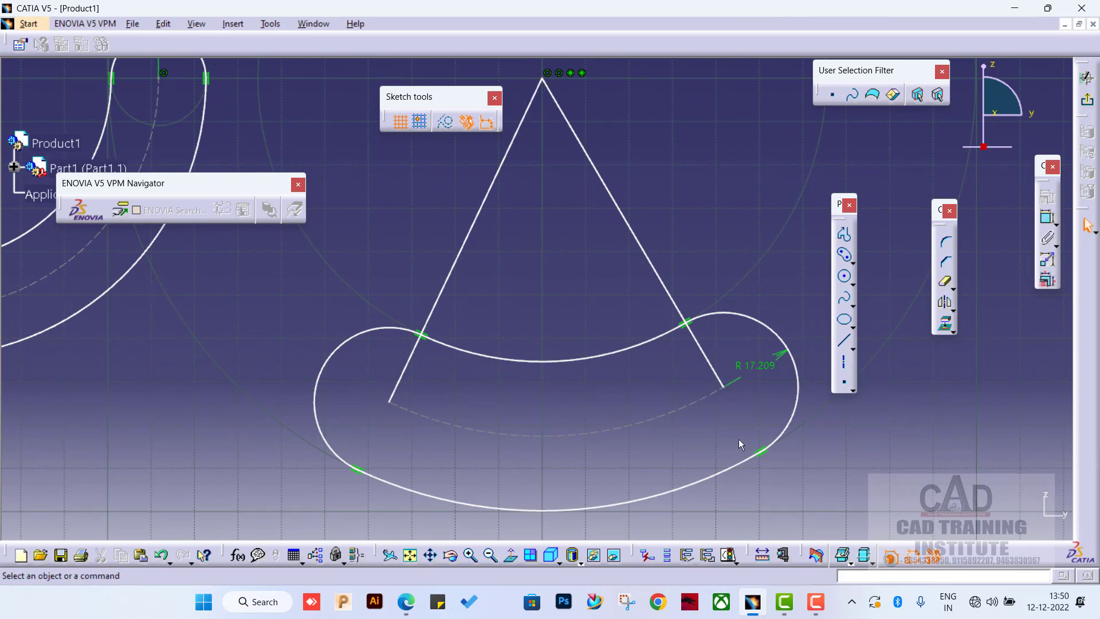
- Dimension the angle between the two slanted lines and set it to 40 degrees
middle_click_drag(659, 389, 672, 427, "ctrl")
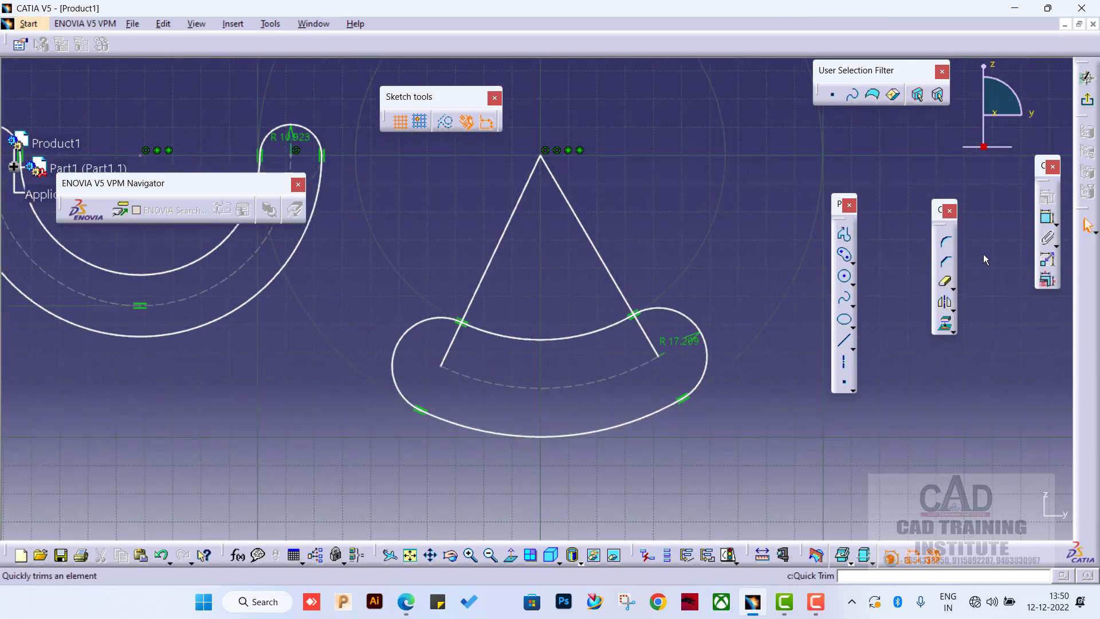
left_click(1044, 222)
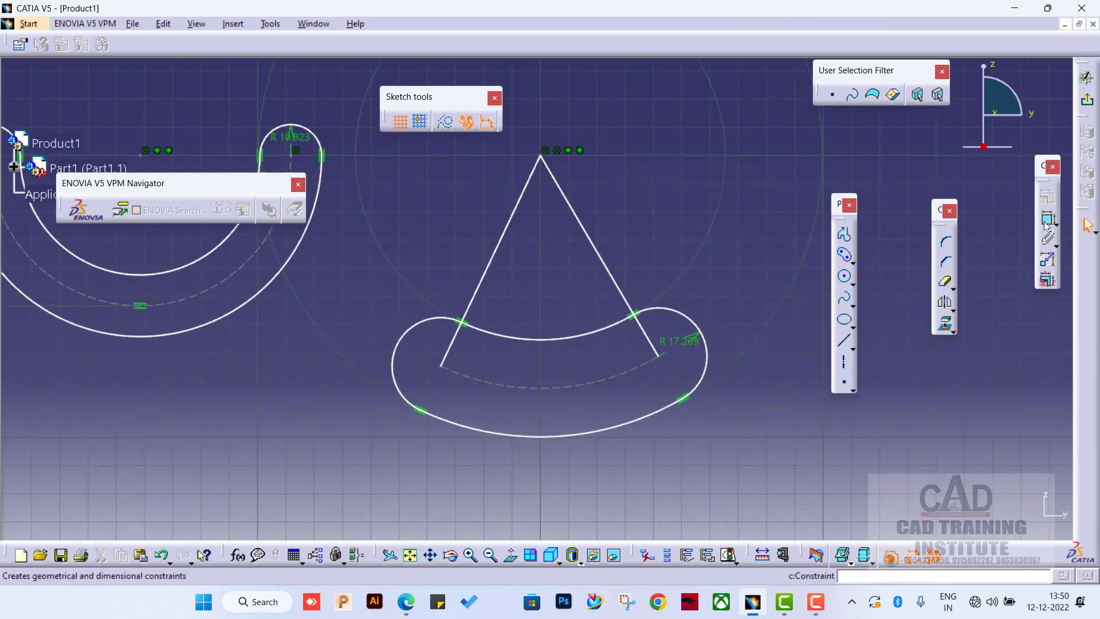
left_click(501, 248)
left_click(601, 255)
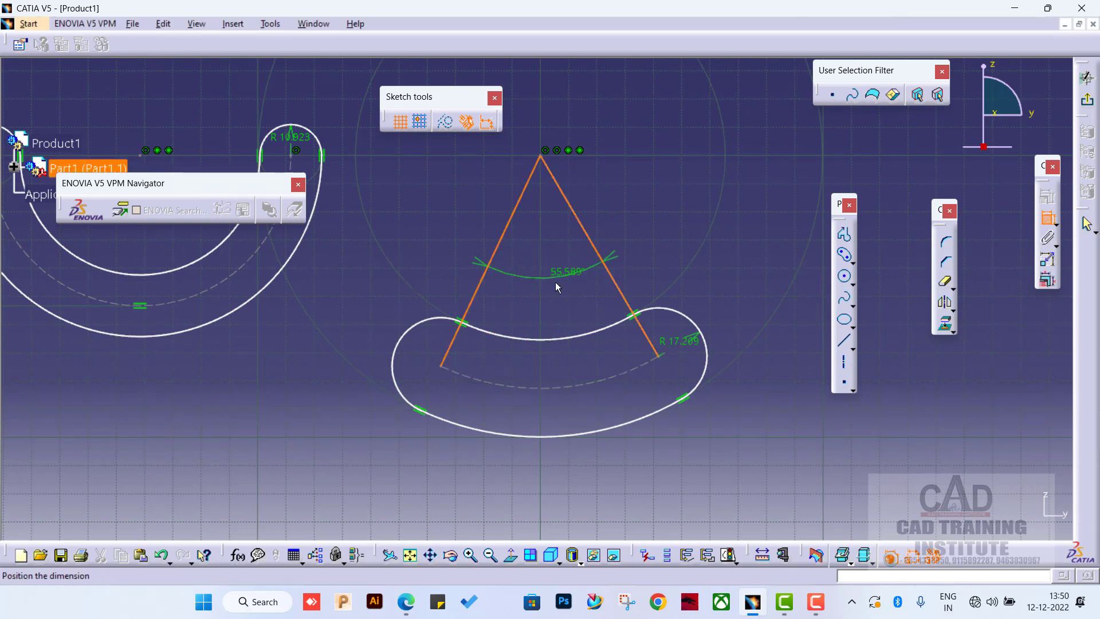
left_click(548, 283)
double_click(547, 282)
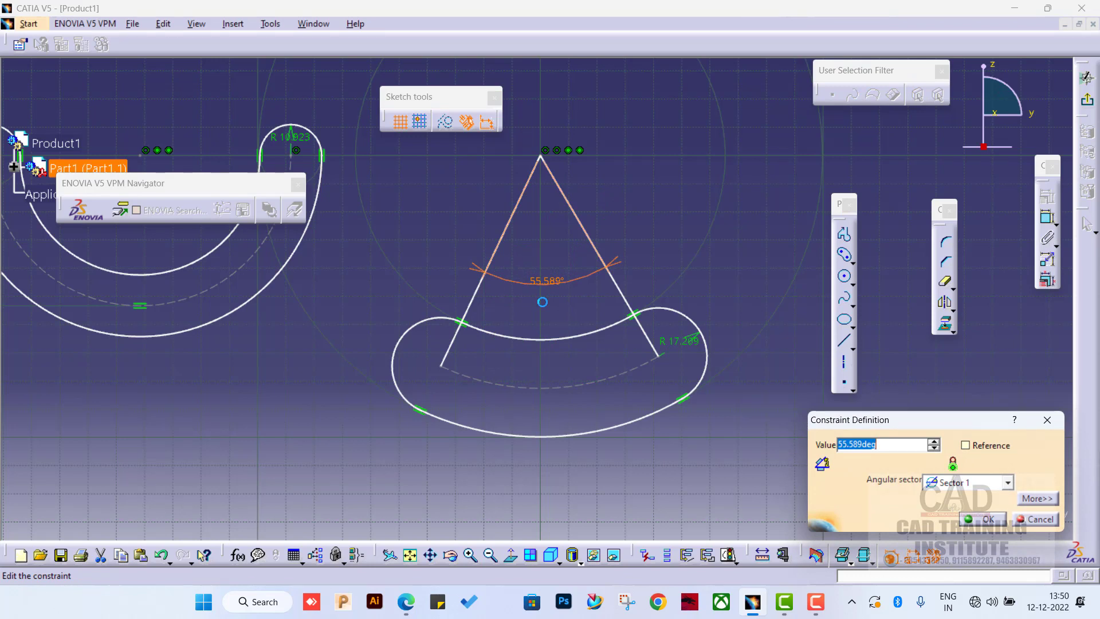
key("Return")
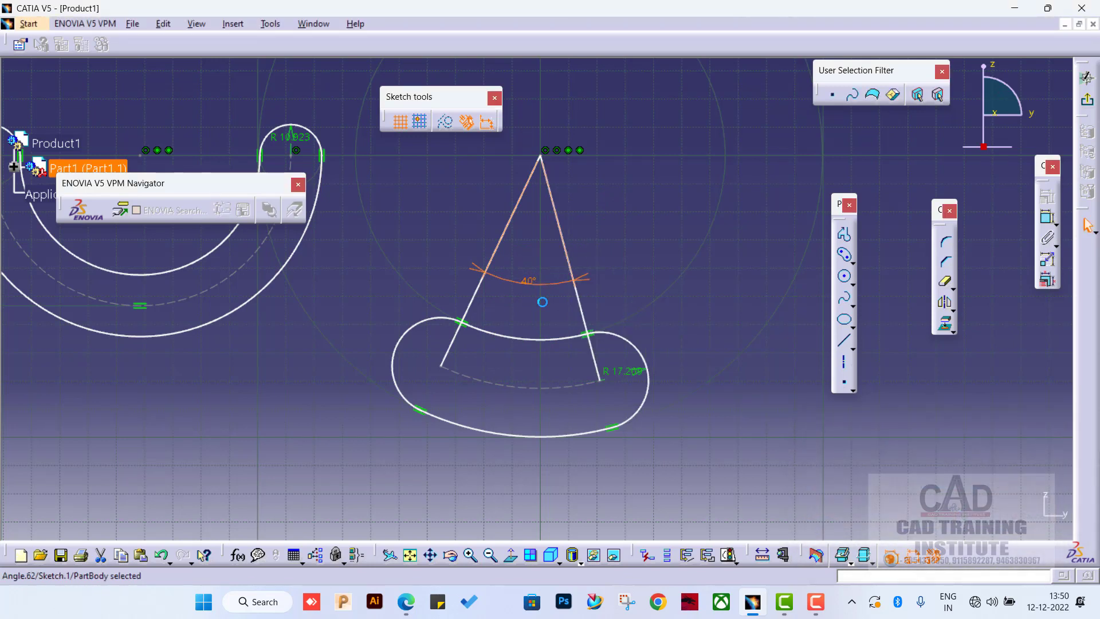
key("ctrl+z")
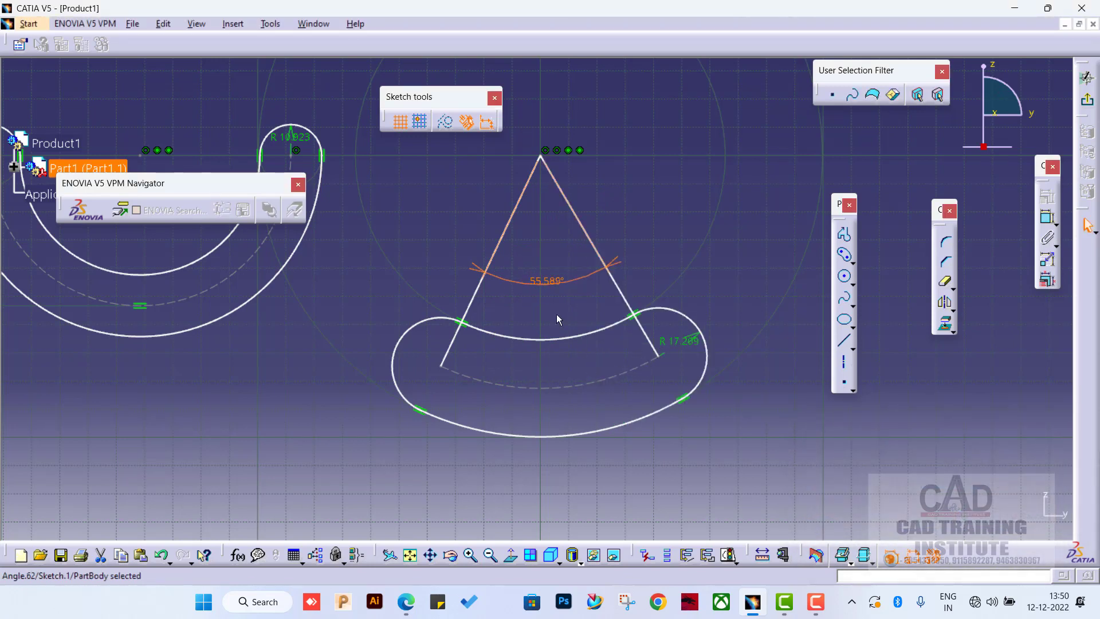
key("ctrl+y")
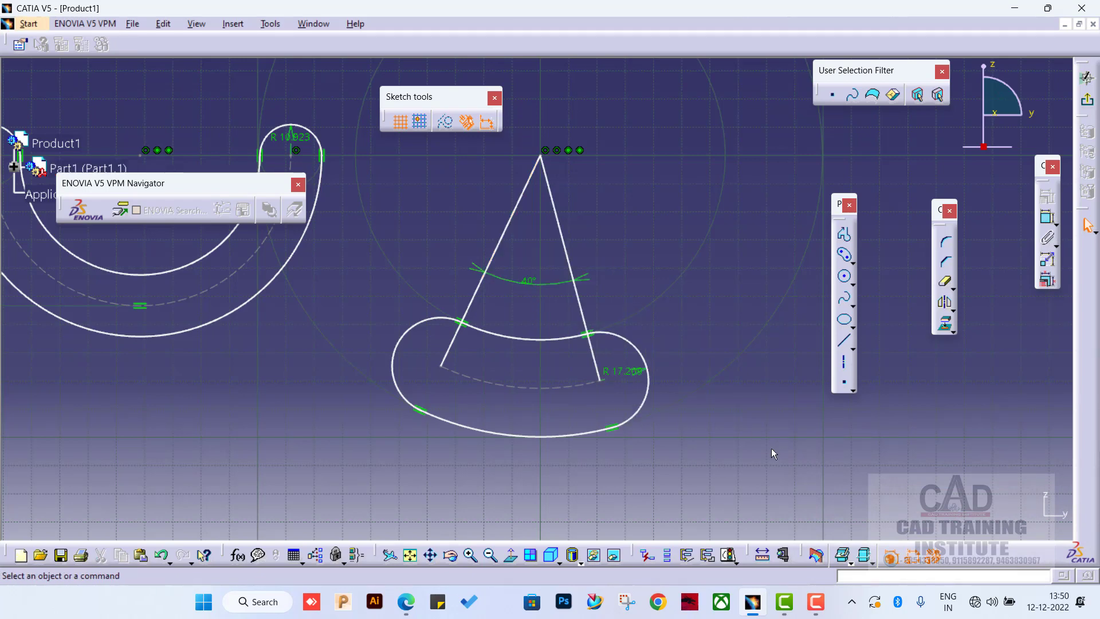
- Sketch a vertical keyhole profile to the right of the curved slot, narrow end down, with a large radius of about 39 mm
middle_click_drag(708, 387, 692, 405)
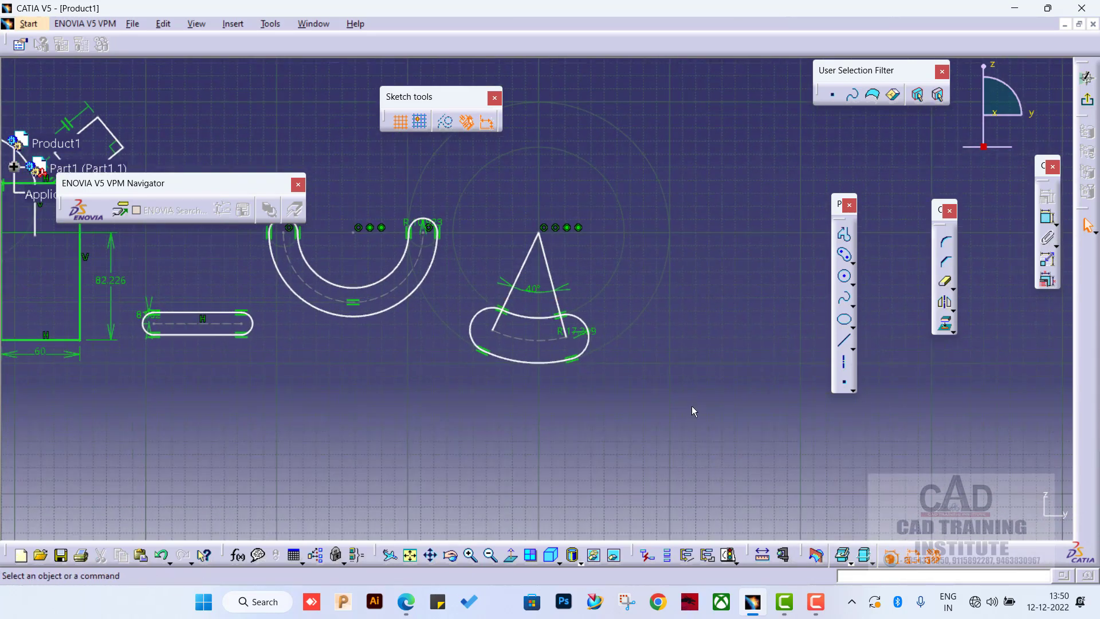
left_click(853, 265)
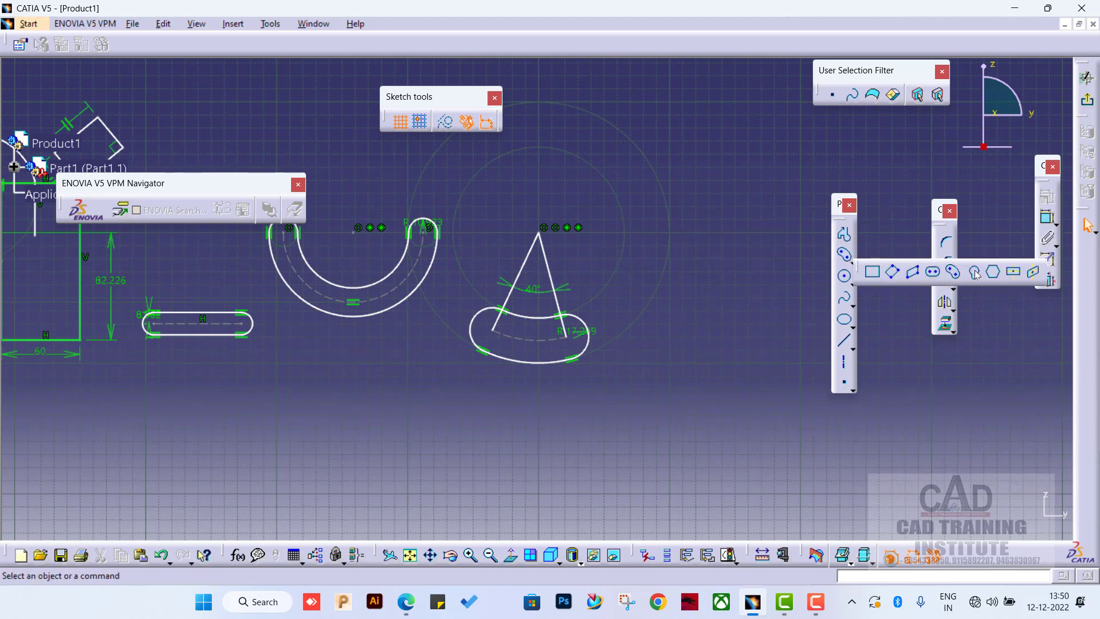
left_click(952, 272)
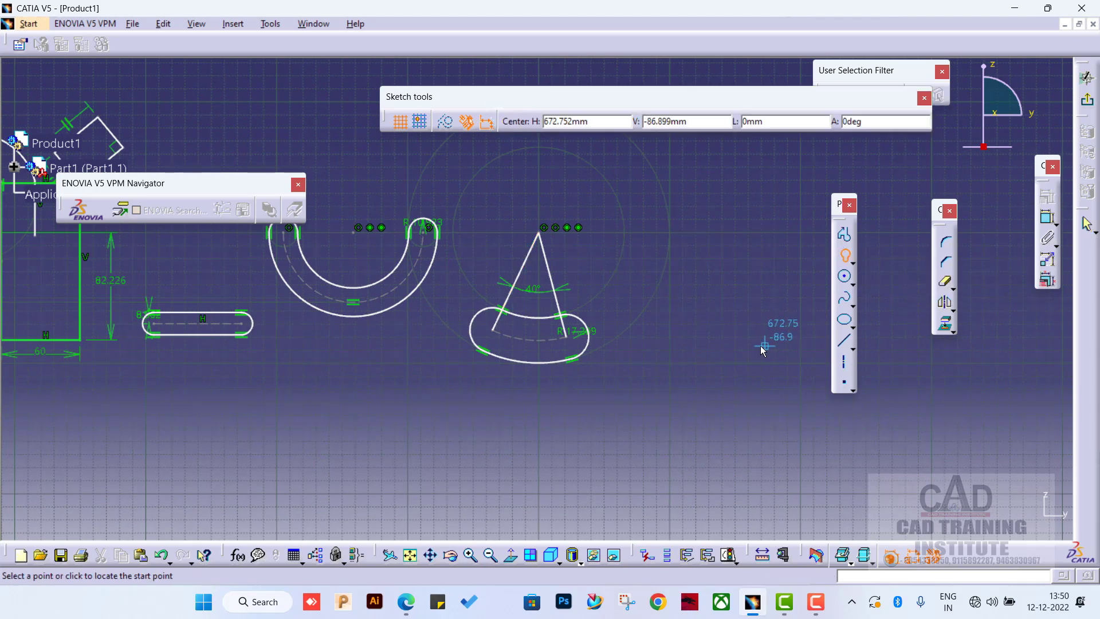
mouse_move(765, 344)
middle_mouse_down()
mouse_move(570, 324)
mouse_move(592, 364)
middle_mouse_up()
left_click(649, 280)
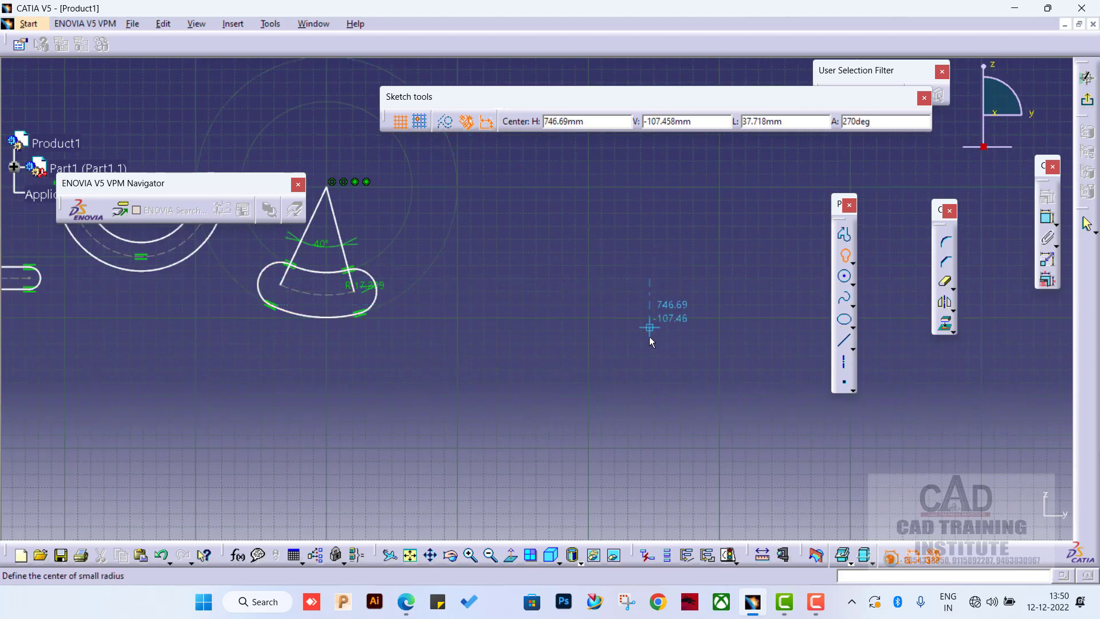
left_click(650, 387)
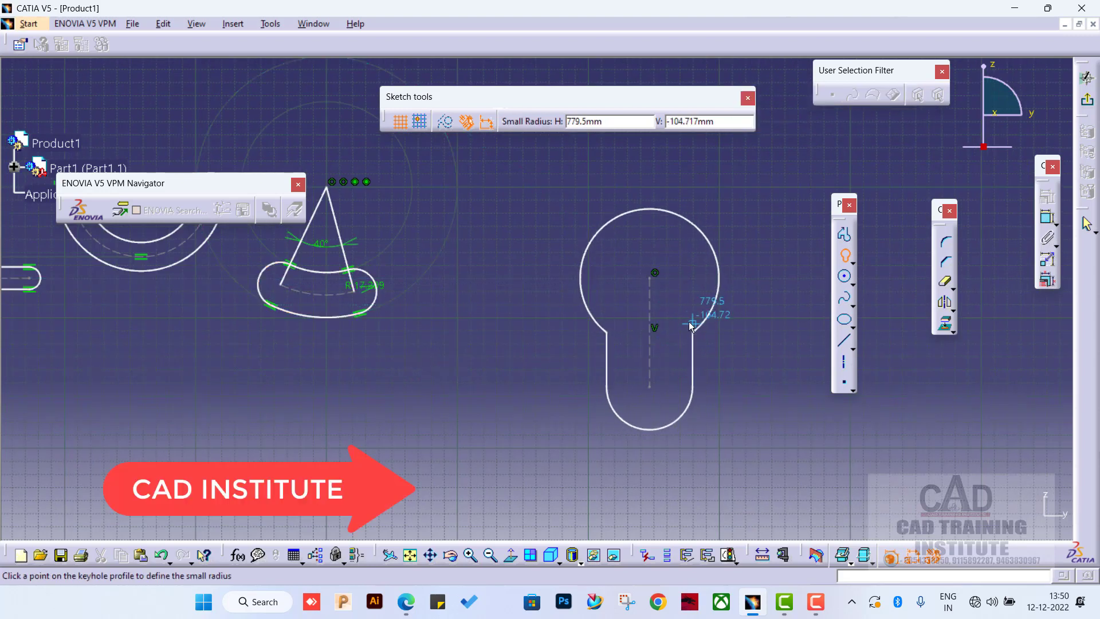
left_click(664, 330)
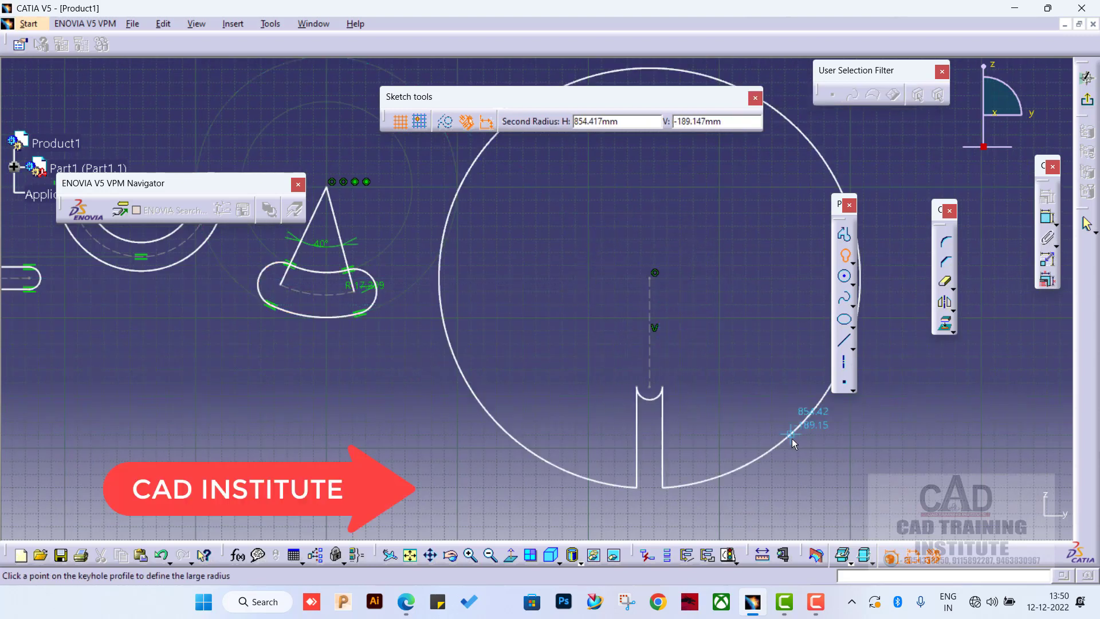
left_click(693, 304)
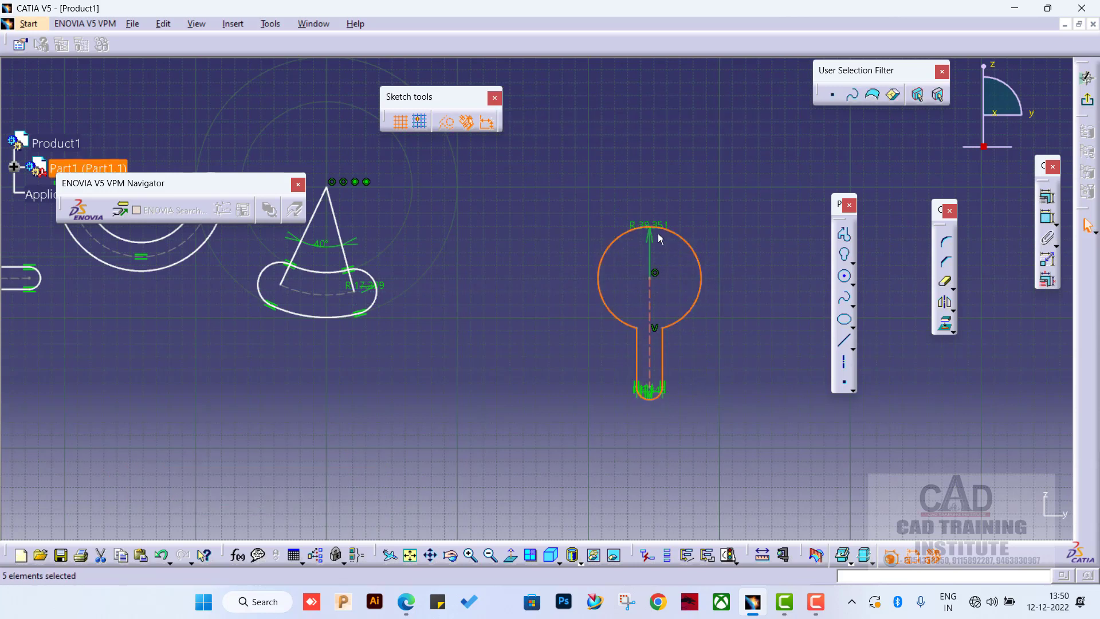
- Move the keyhole's parallelism symbol below the profile and its large radius dimension above it, and open the radius constraint for review
mouse_move(658, 226)
left_mouse_down()
mouse_move(730, 193)
mouse_move(668, 219)
left_mouse_up()
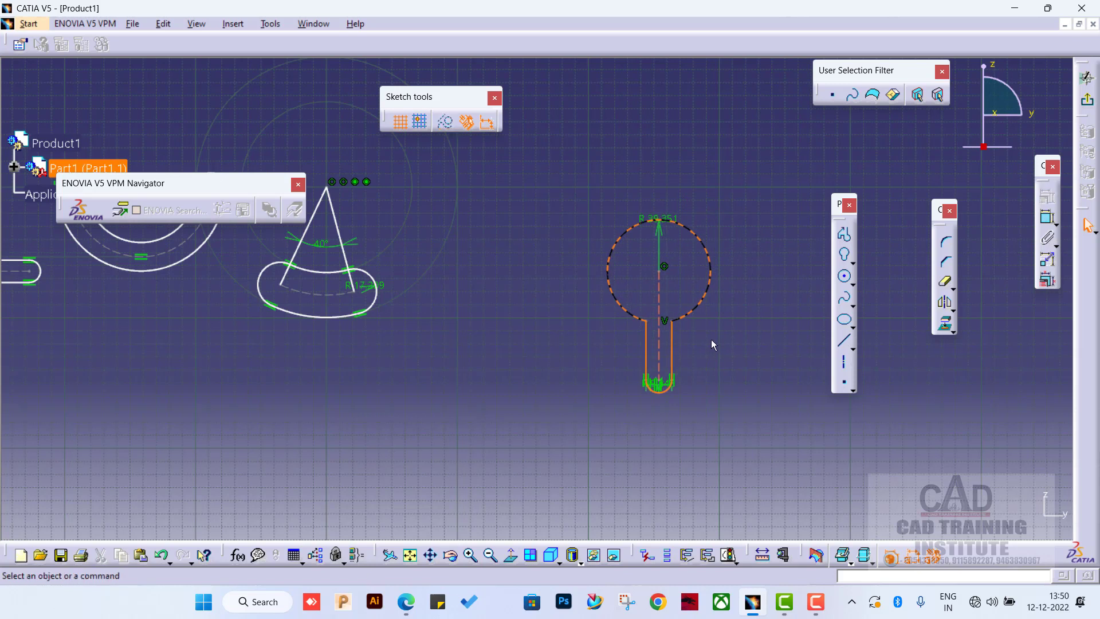
left_click_drag(663, 384, 655, 450)
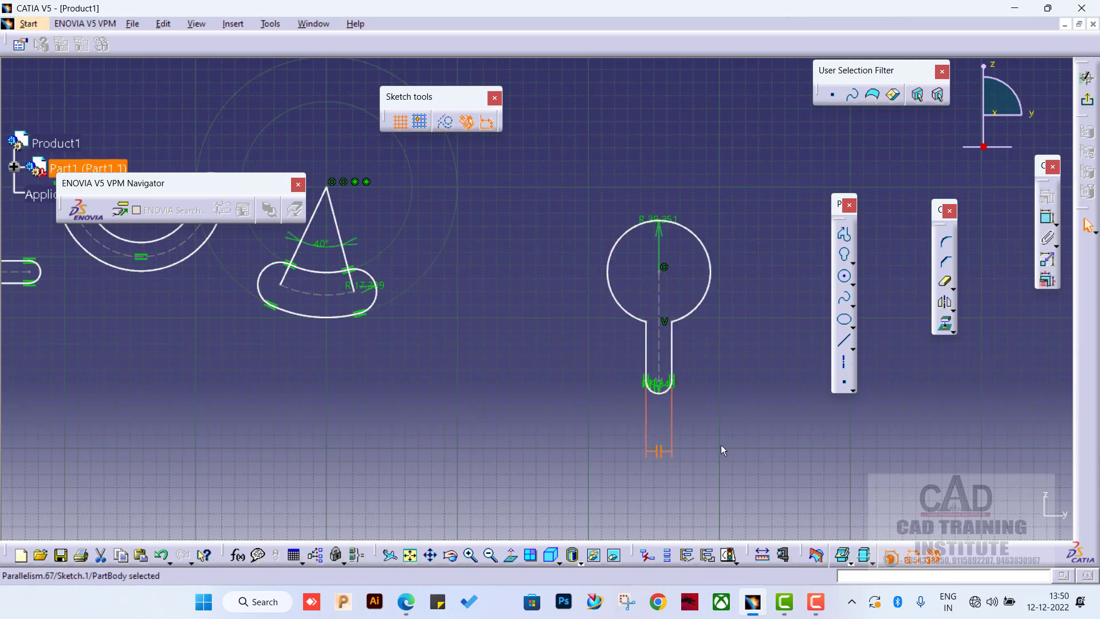
left_click(662, 223)
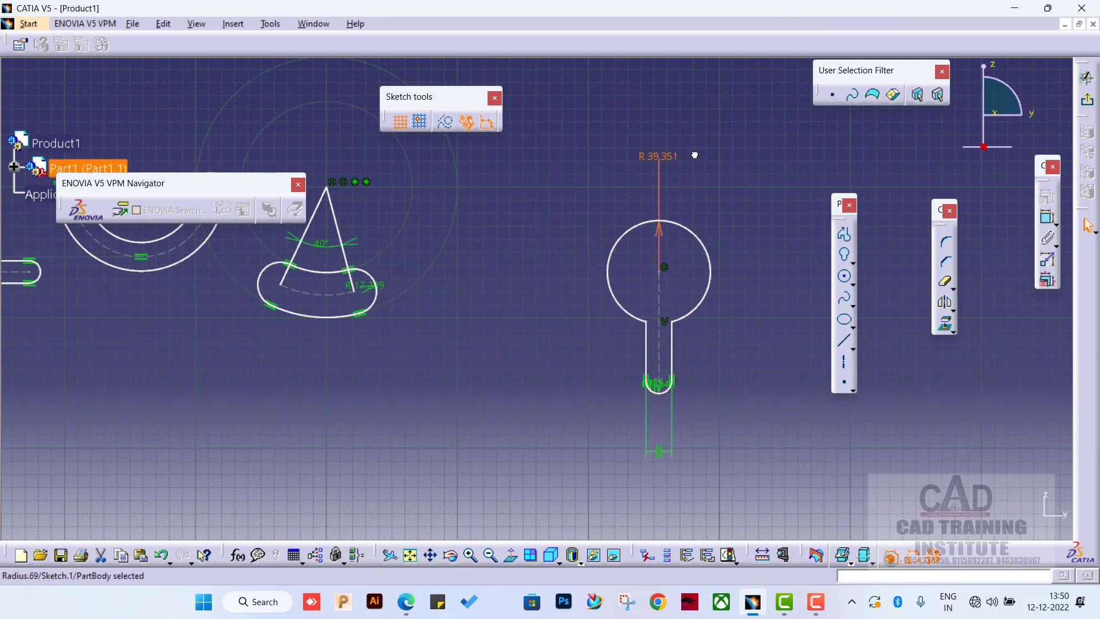
double_click(659, 157)
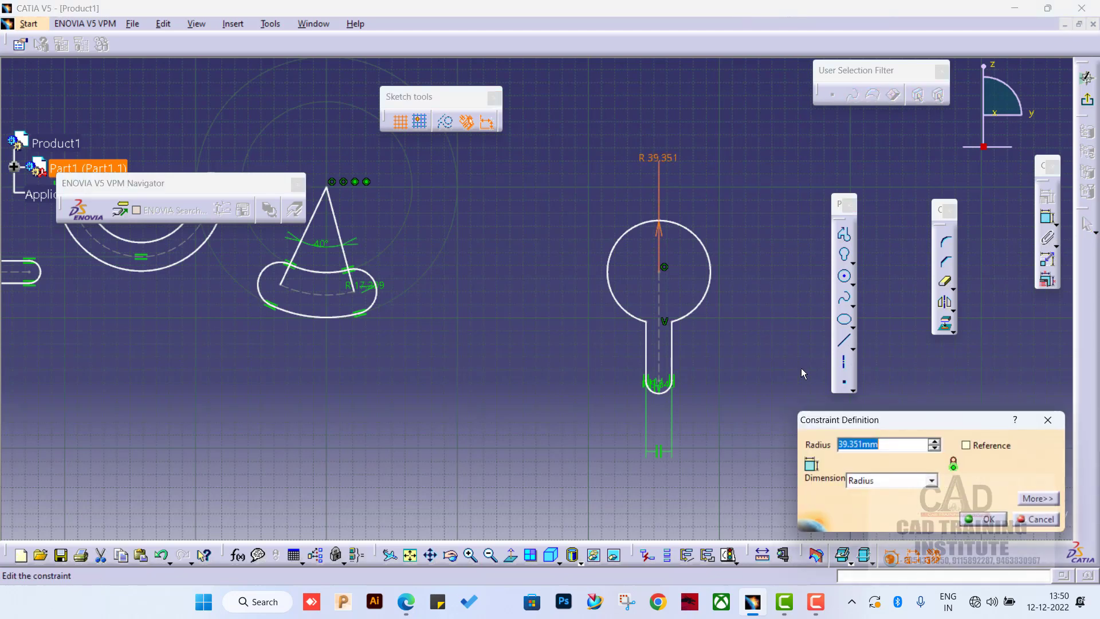
left_click(965, 517)
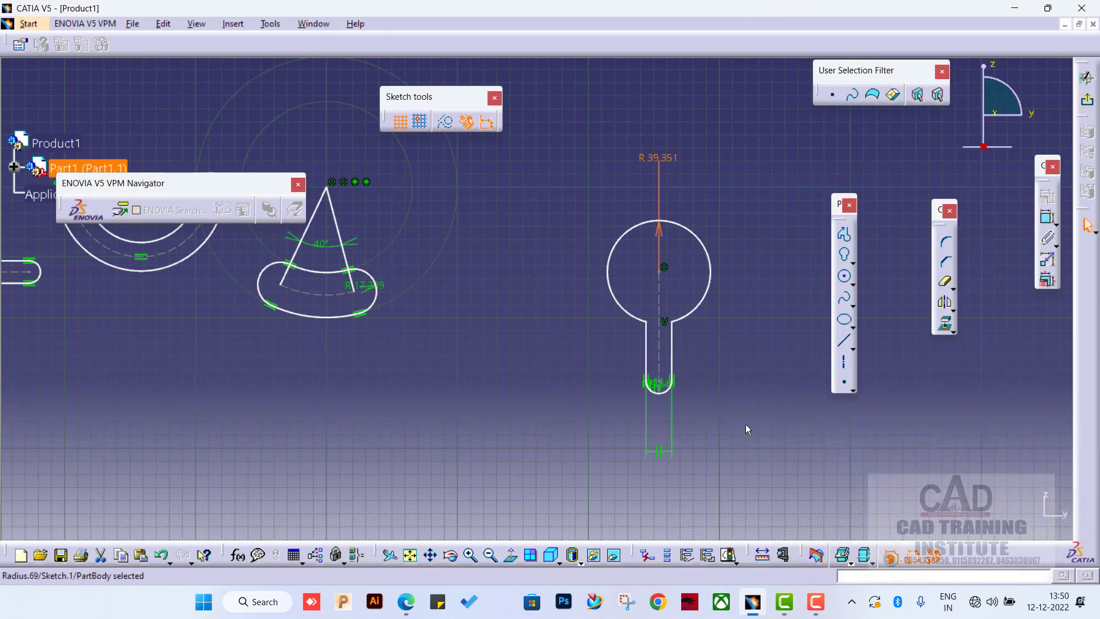
- Sketch a hexagon about 98 mm across flats at 0 degrees, below and between the curved slot and the keyhole
left_click(855, 264)
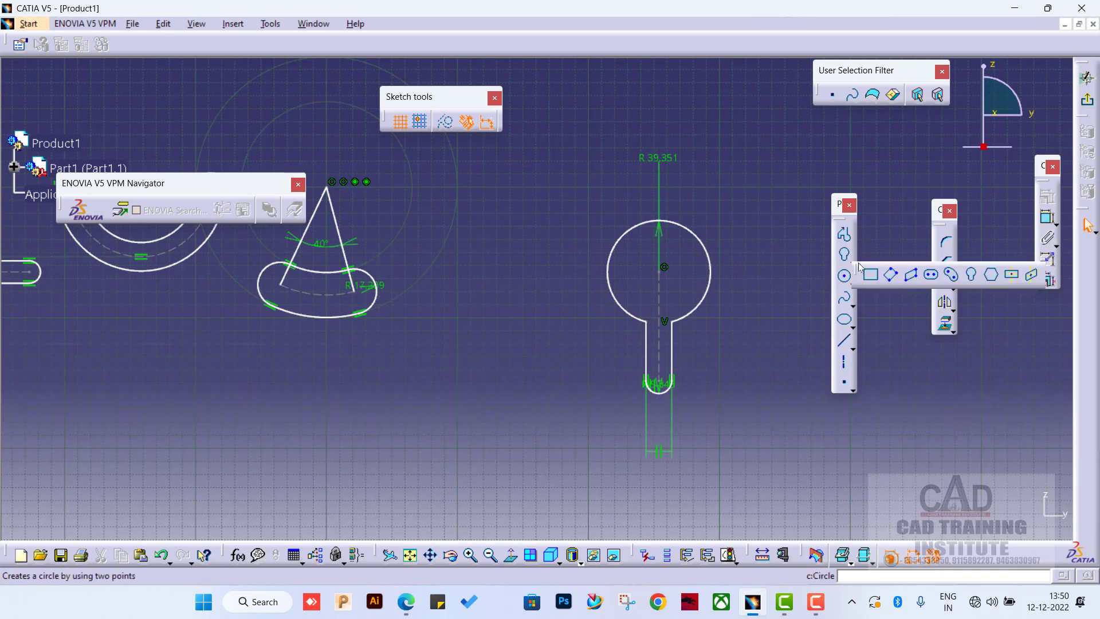
left_click(992, 278)
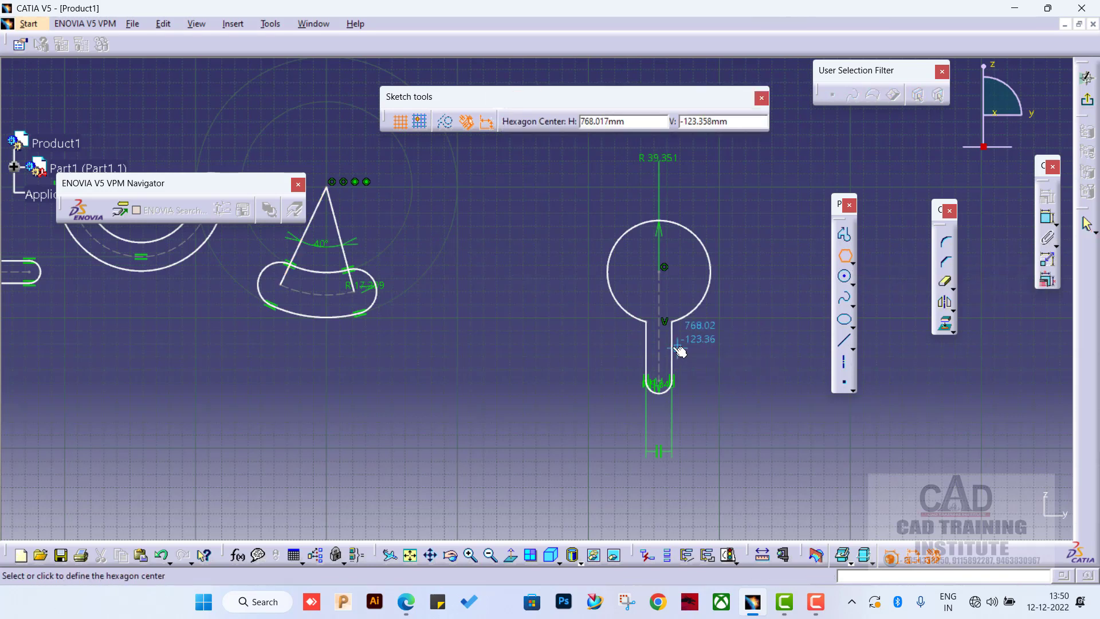
left_click(476, 406)
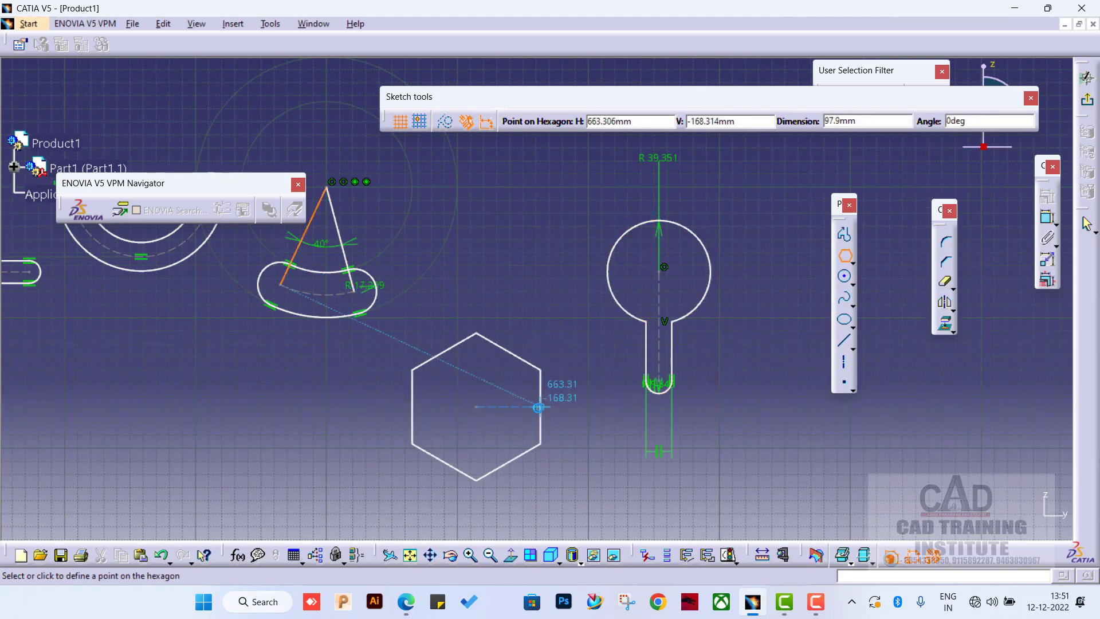
left_click(544, 401)
left_click(755, 439)
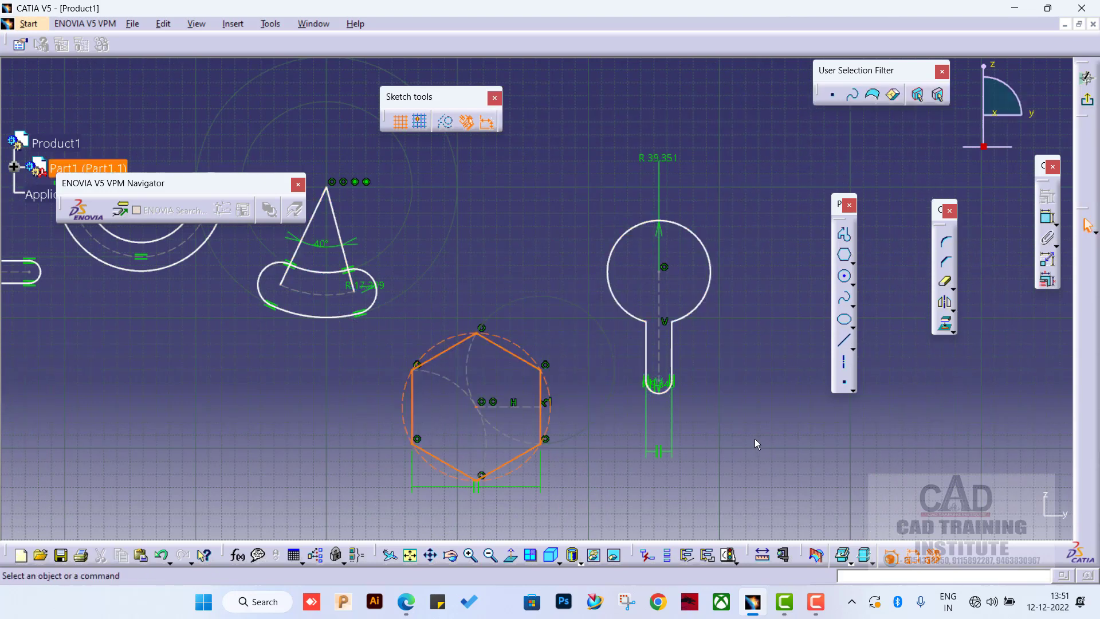
- Sketch a centered rectangle on the keyhole's large arc centre, wider than the keyhole and shorter than its circular head
left_click(853, 260)
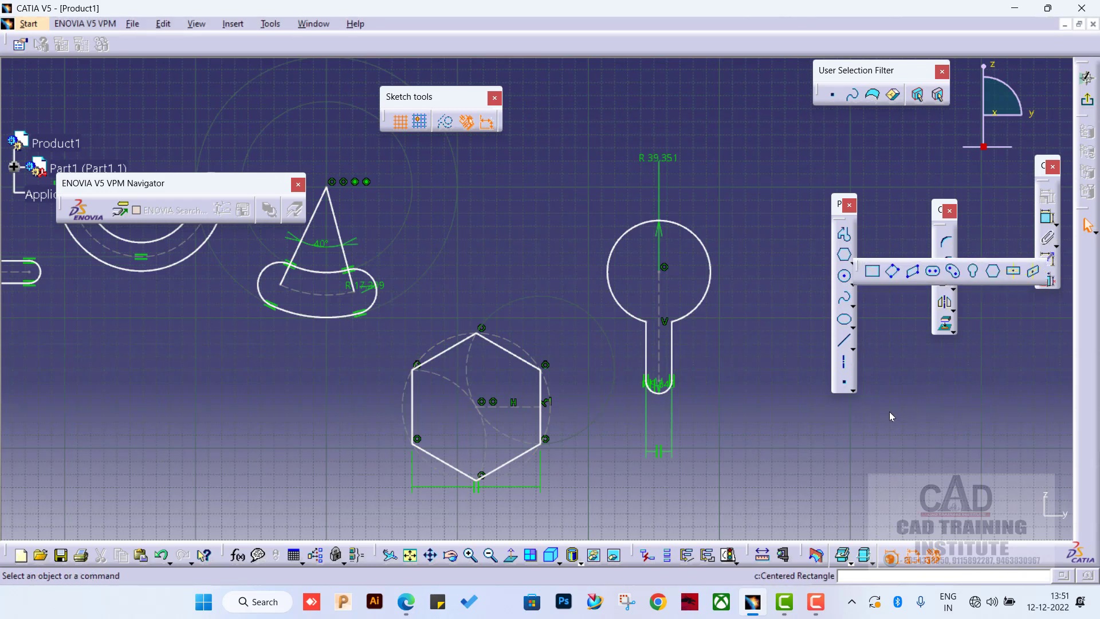
left_click(1014, 273)
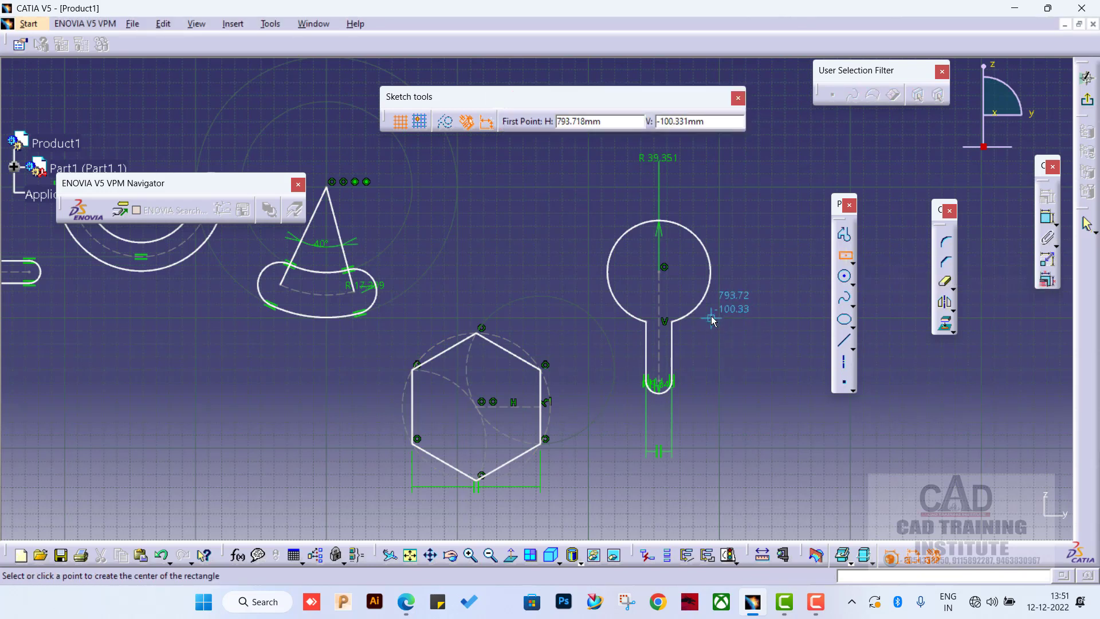
left_click(659, 272)
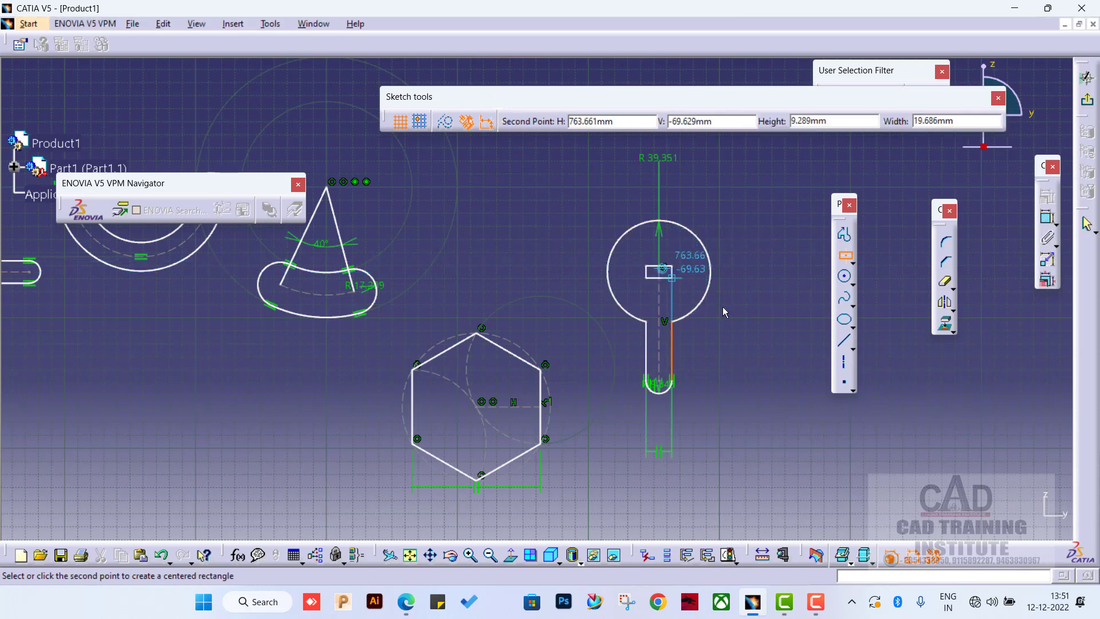
left_click(758, 309)
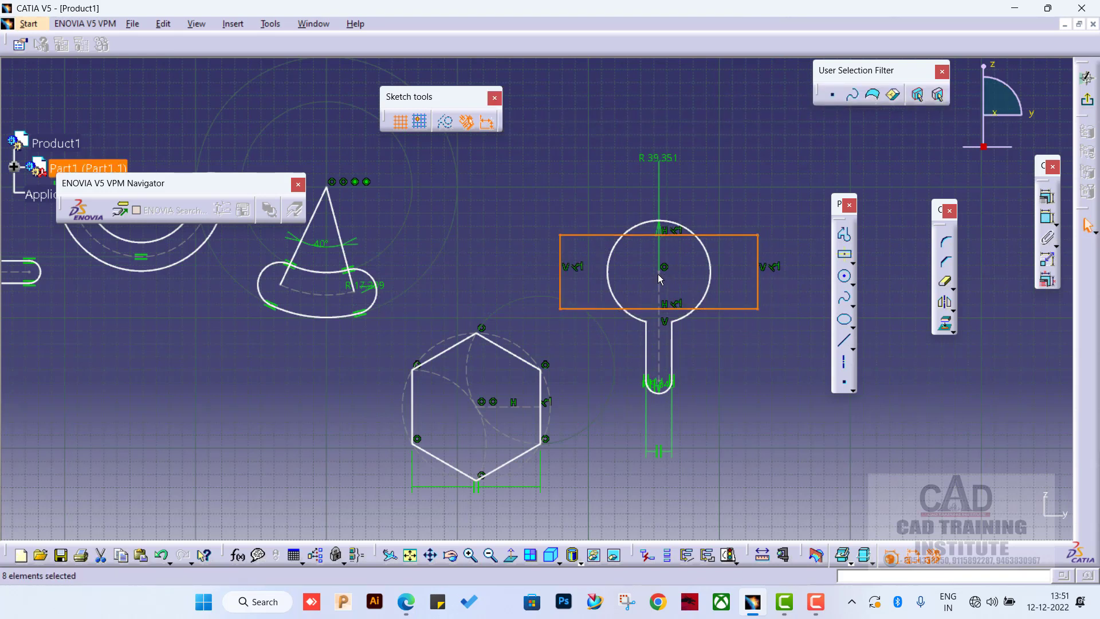
left_click(852, 261)
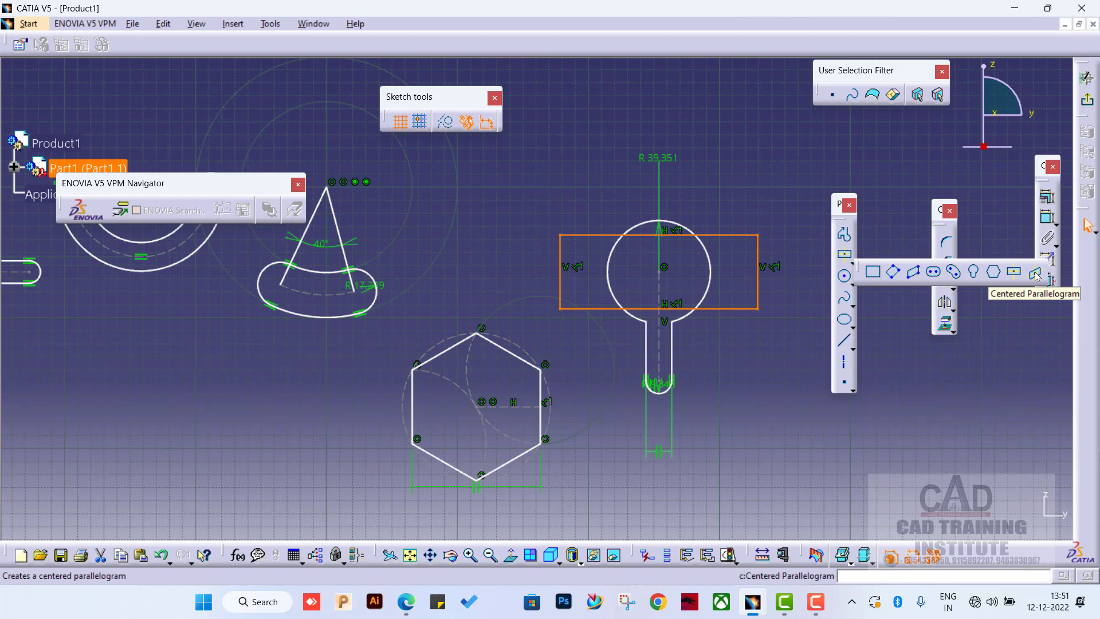
left_click(1020, 285)
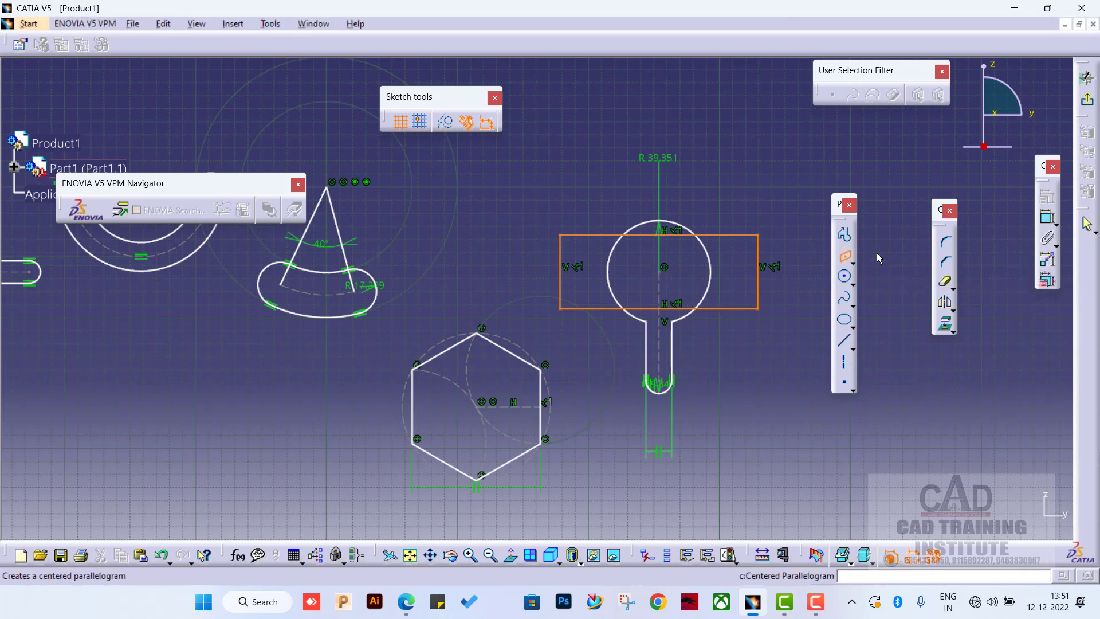
left_click(761, 259)
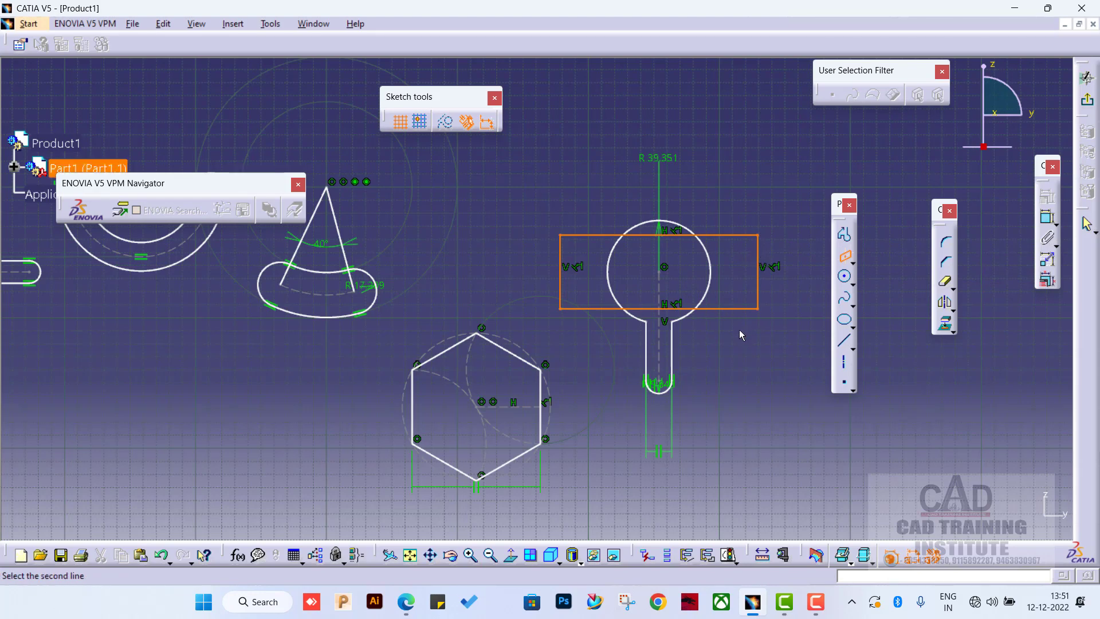
middle_click_drag(729, 395, 618, 399)
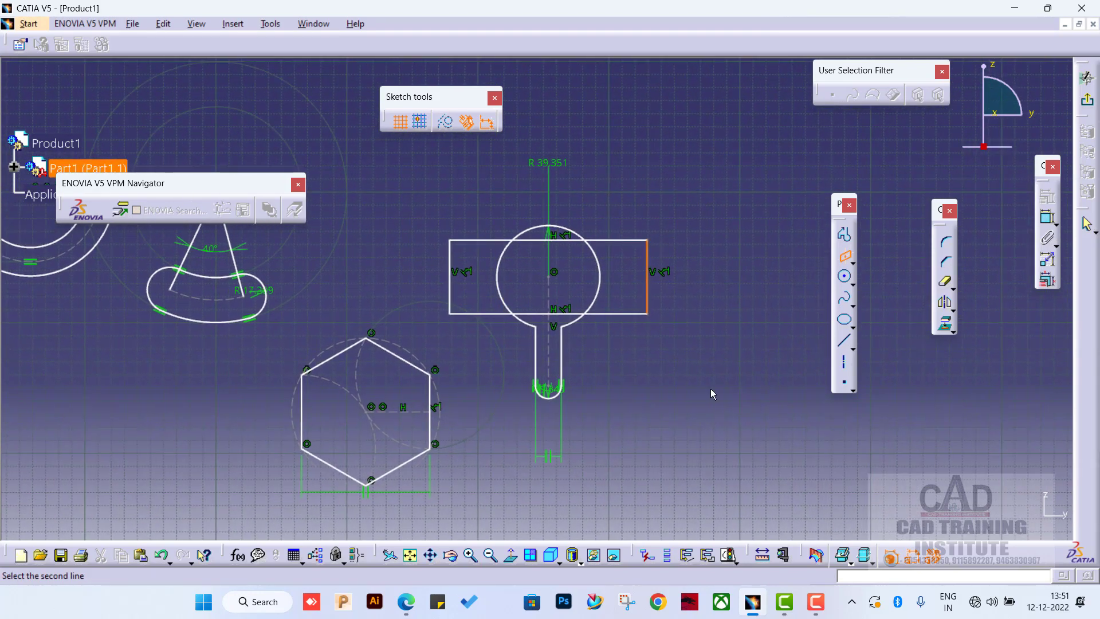
left_click(854, 261)
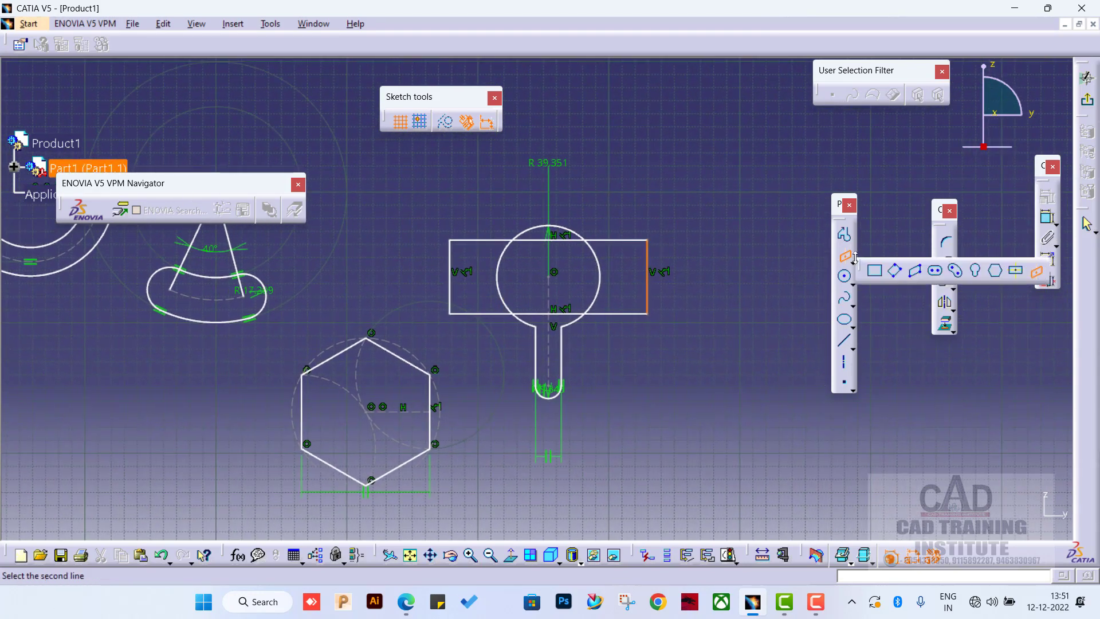
left_click(1038, 274)
left_click(649, 314)
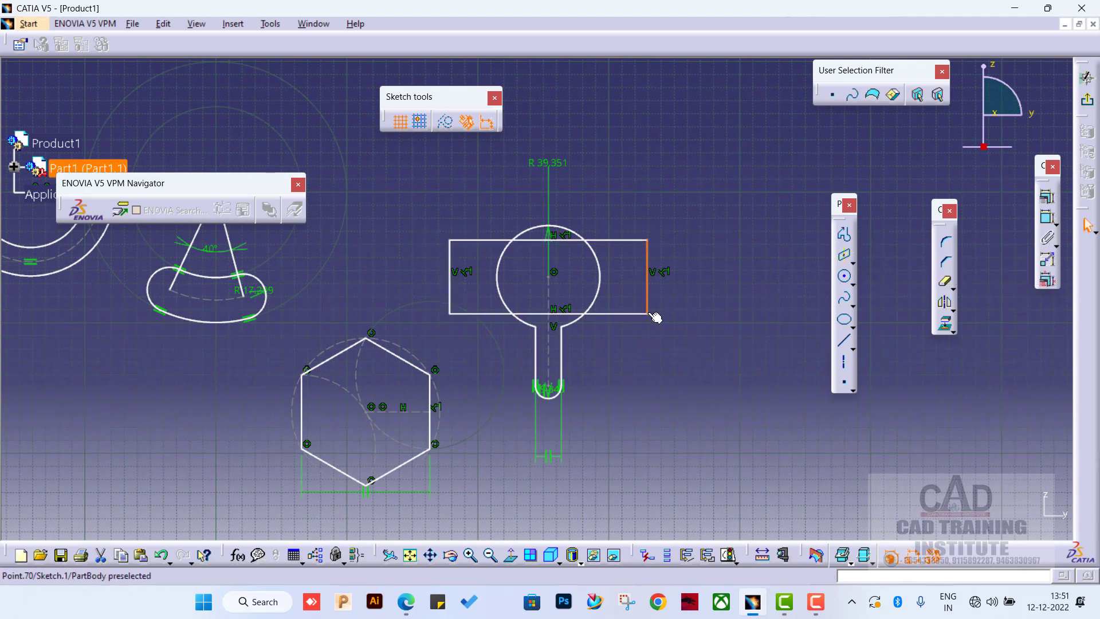
left_click(651, 380)
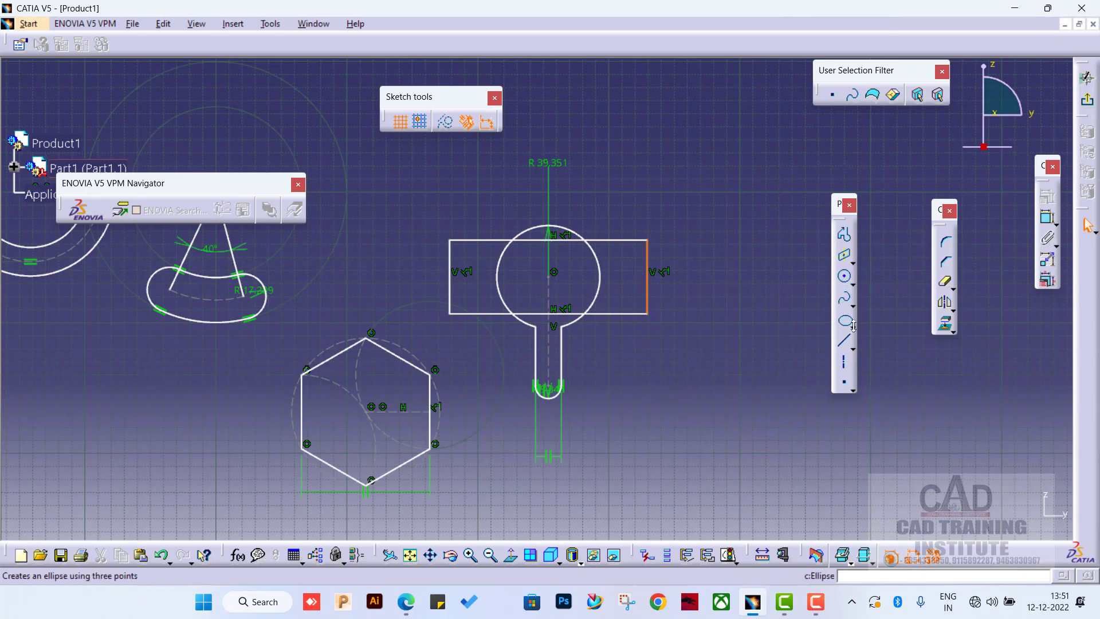
- Sketch two separate slanted lines to the right of the keyhole, converging towards their upper ends
left_click(844, 341)
left_click(536, 327)
left_click(669, 428)
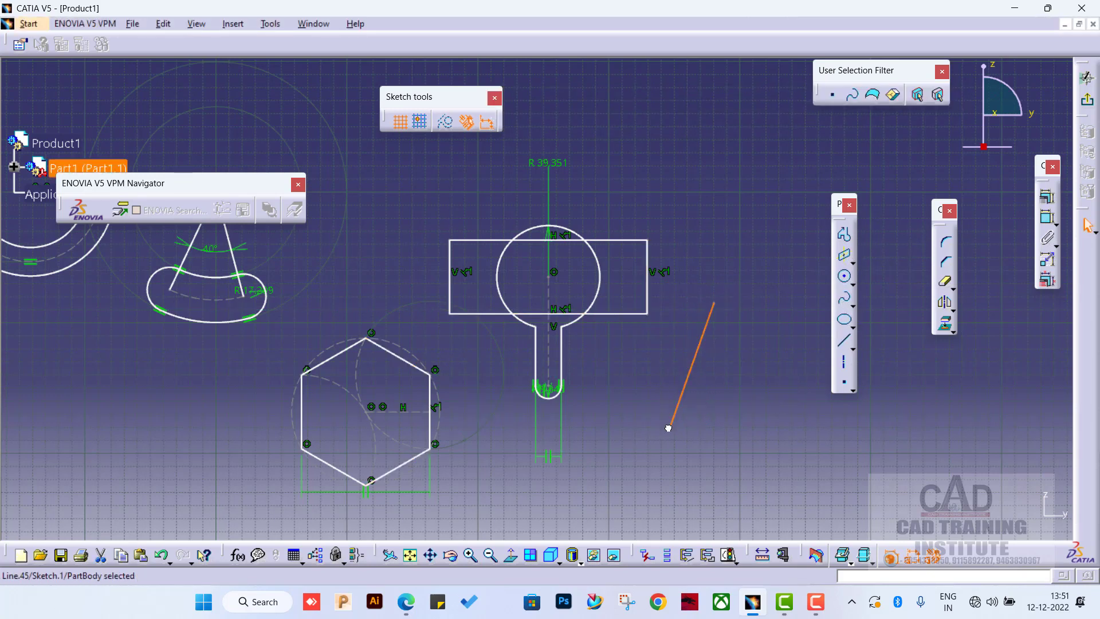
left_click(844, 341)
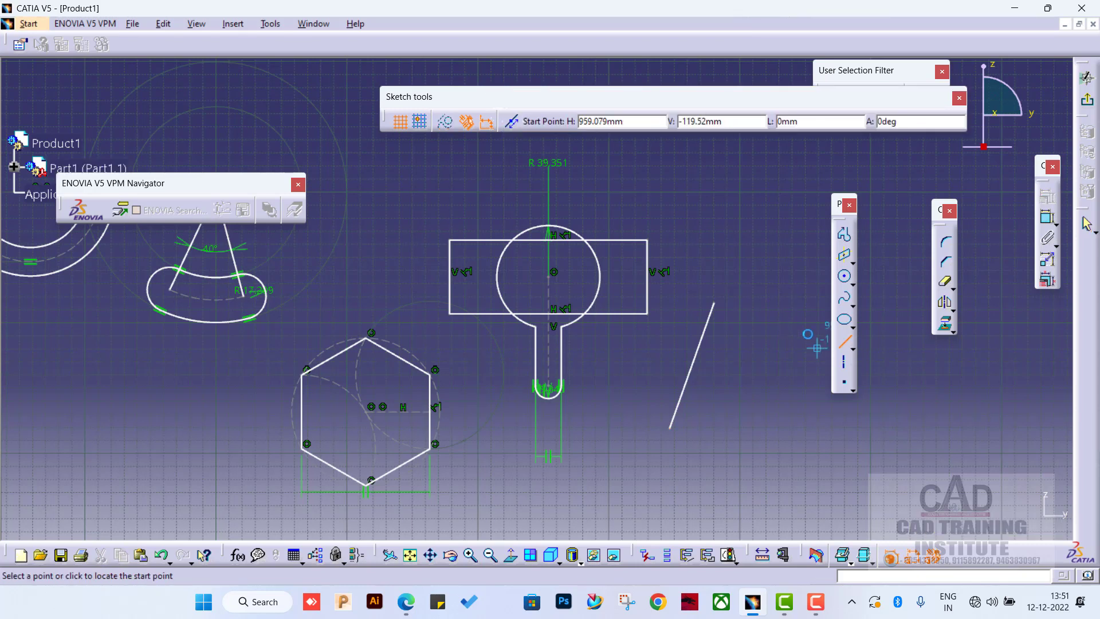
left_click(793, 314)
left_click(818, 453)
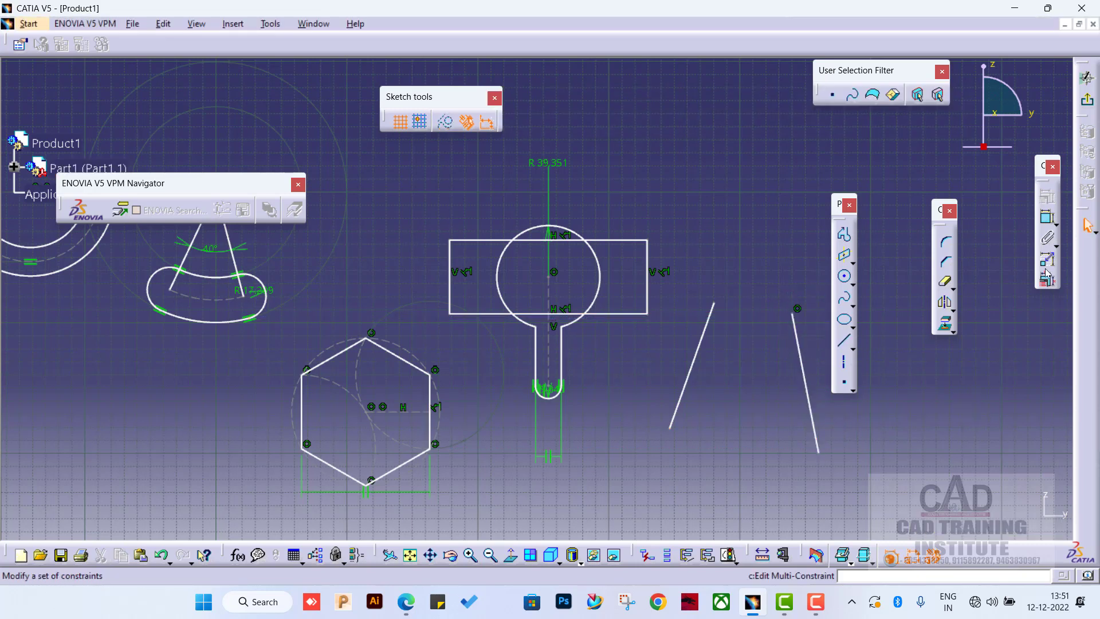
- Sketch a centered parallelogram using the two slanted lines as its side directions, placing it as a narrow diamond above them
left_click(854, 264)
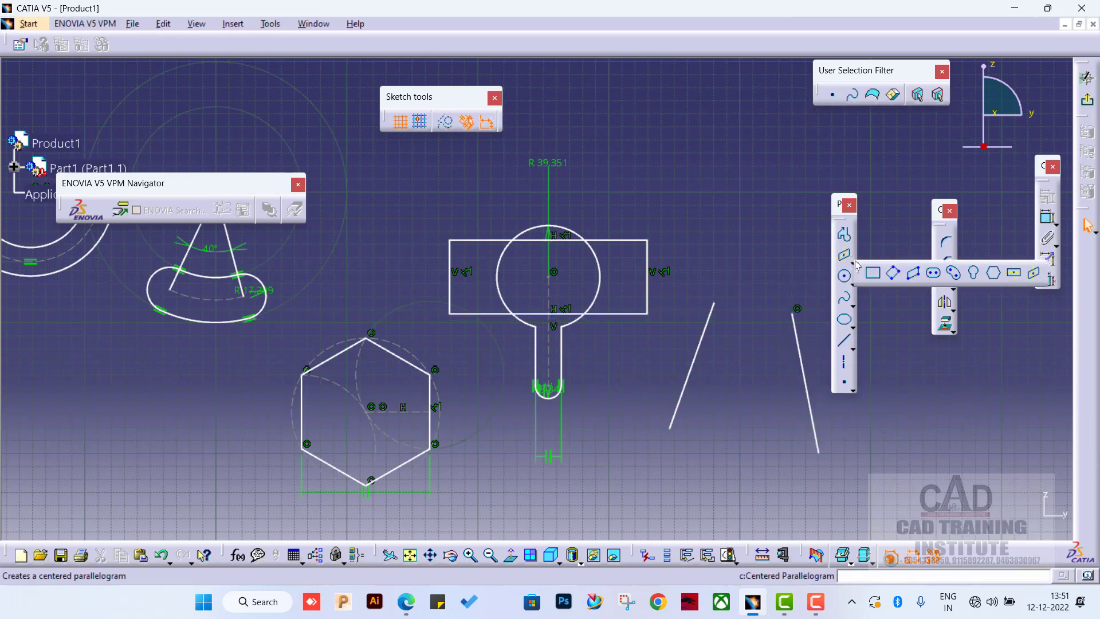
left_click(1036, 277)
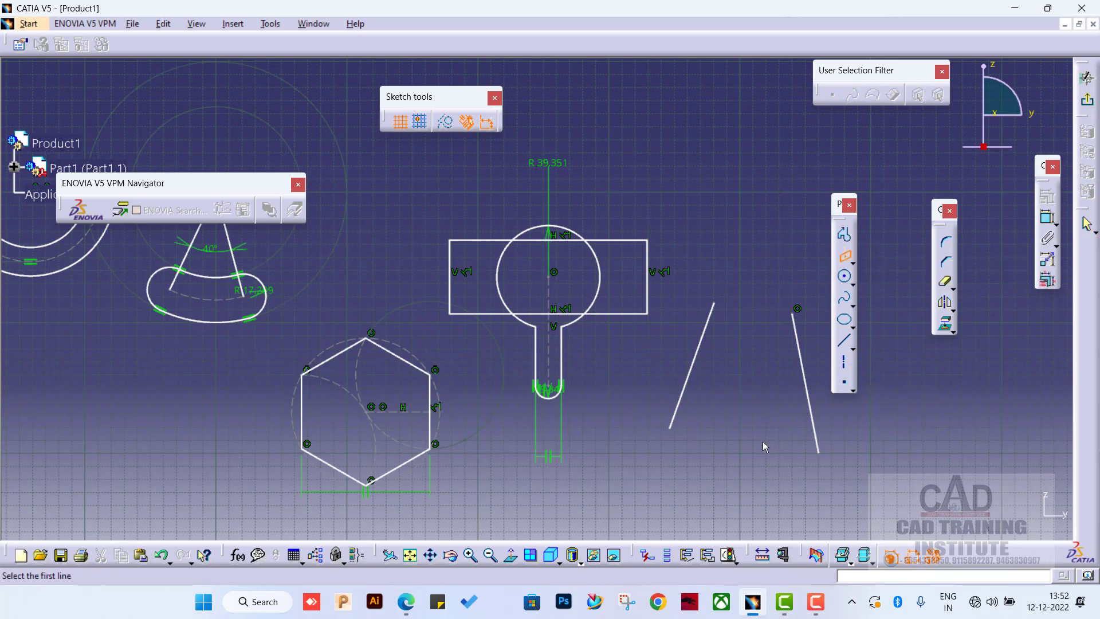
left_click(684, 401)
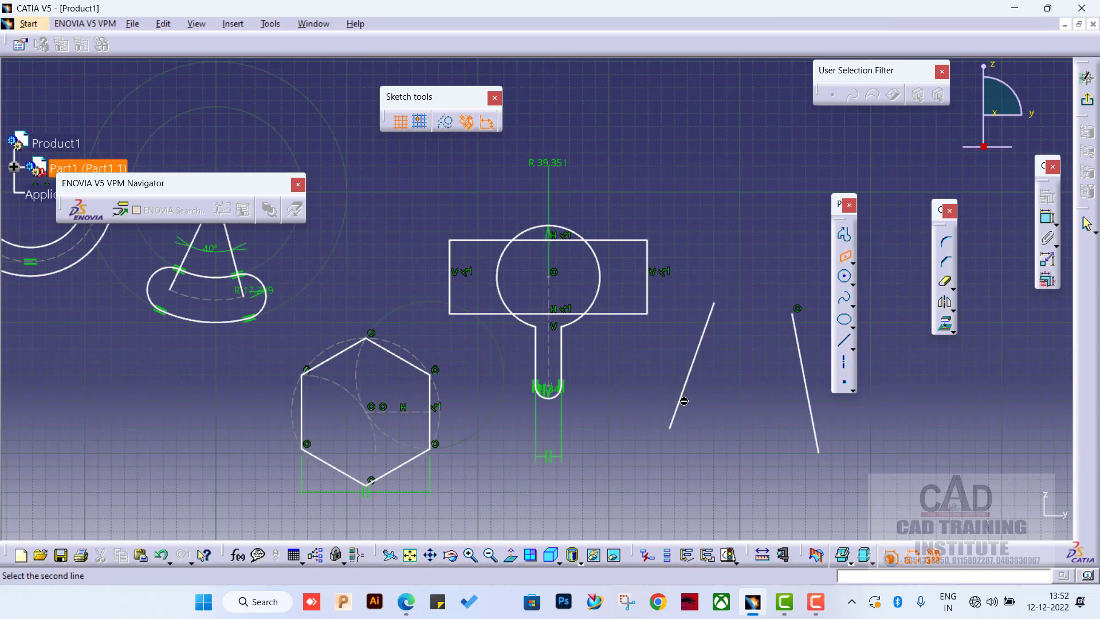
left_click(814, 407)
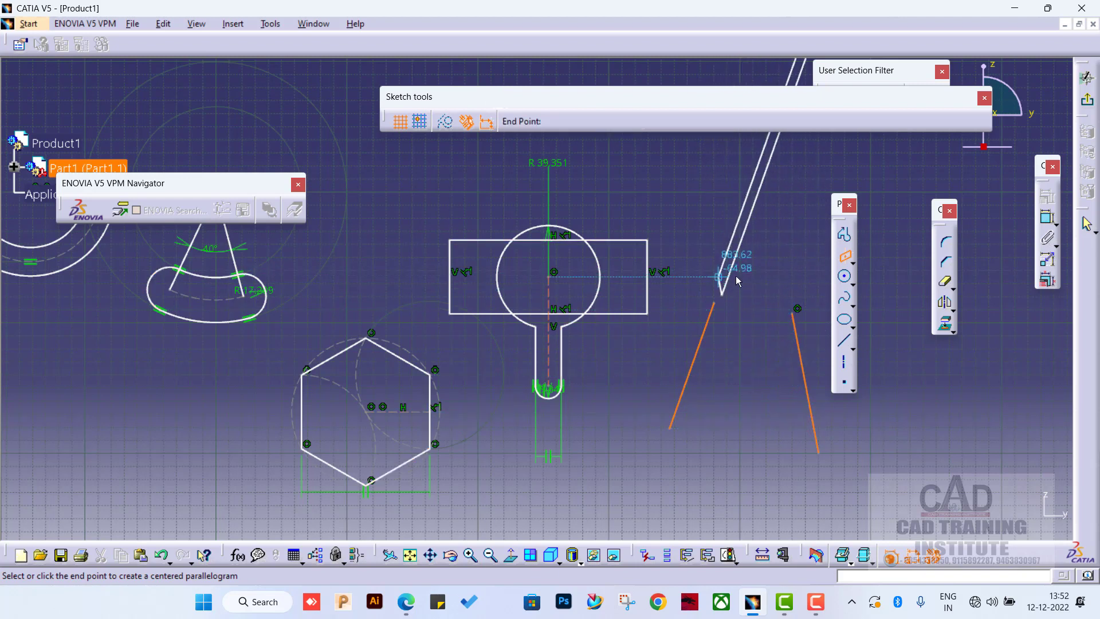
left_click(801, 169)
middle_click_drag(767, 263, 773, 290)
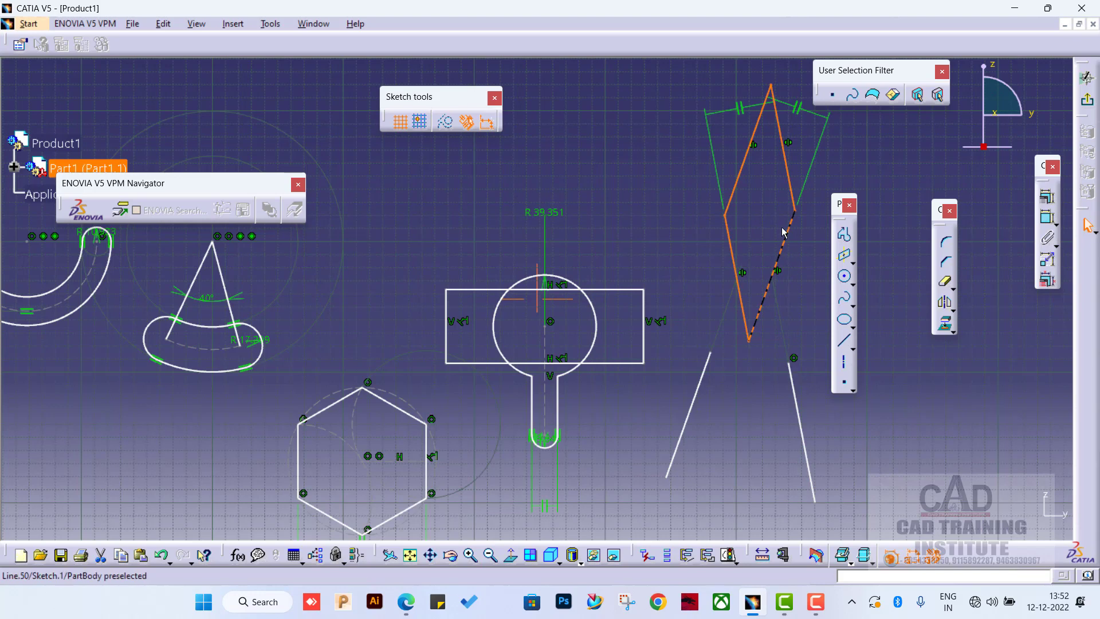
key("Escape")
key("Escape")
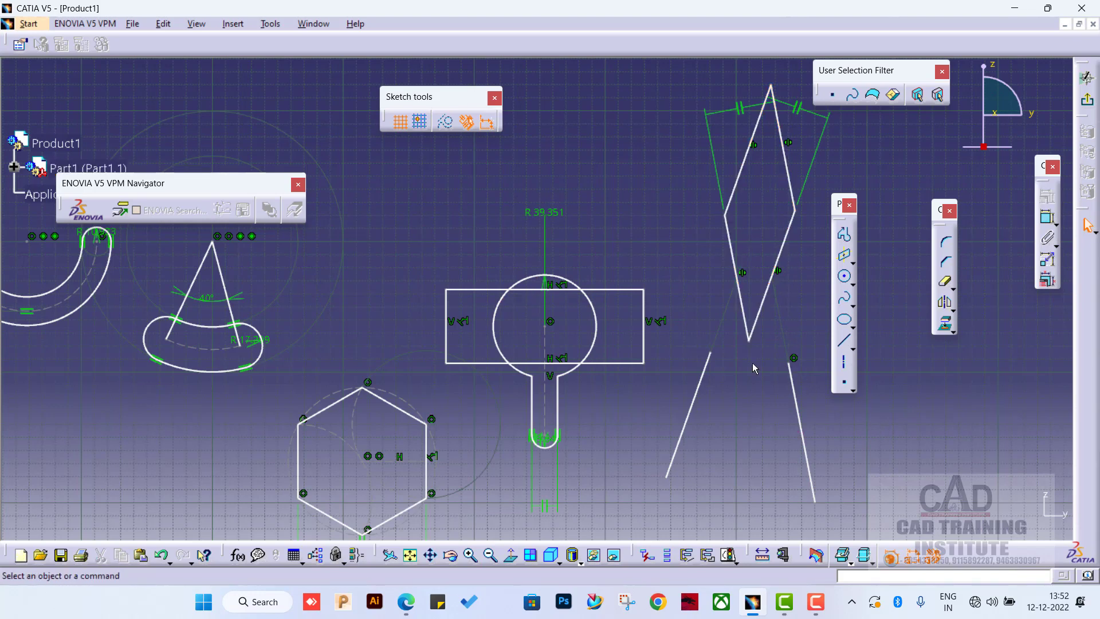
- Sketch a circle centred on the lower endpoint of the right-hand slanted line
middle_click(726, 360)
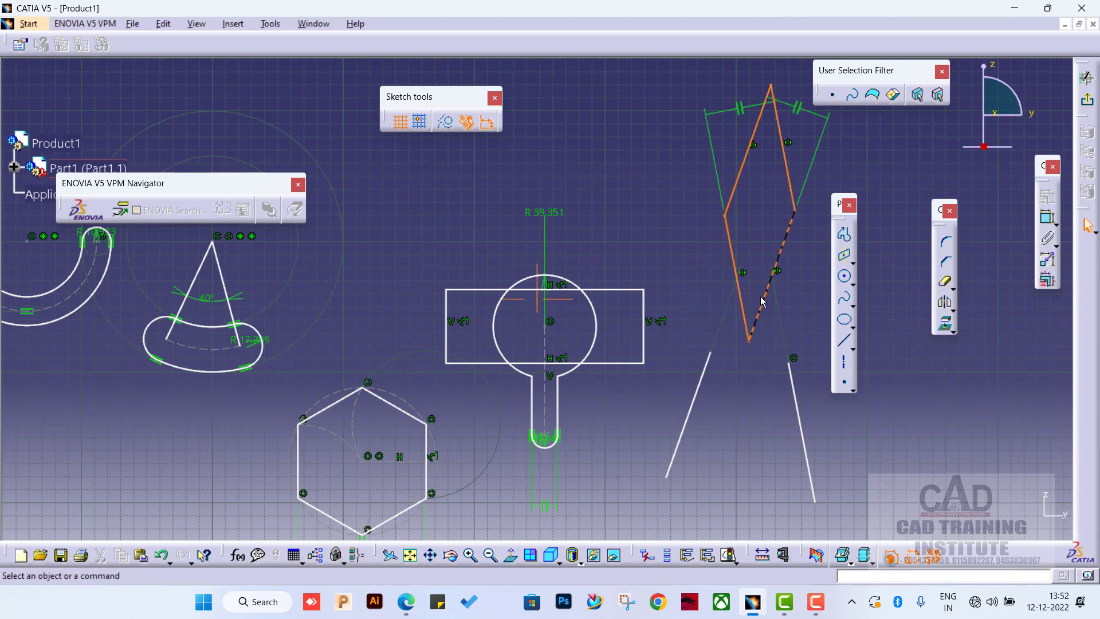
middle_click_drag(712, 329, 722, 371)
left_click(712, 329)
middle_click_drag(686, 403, 601, 412)
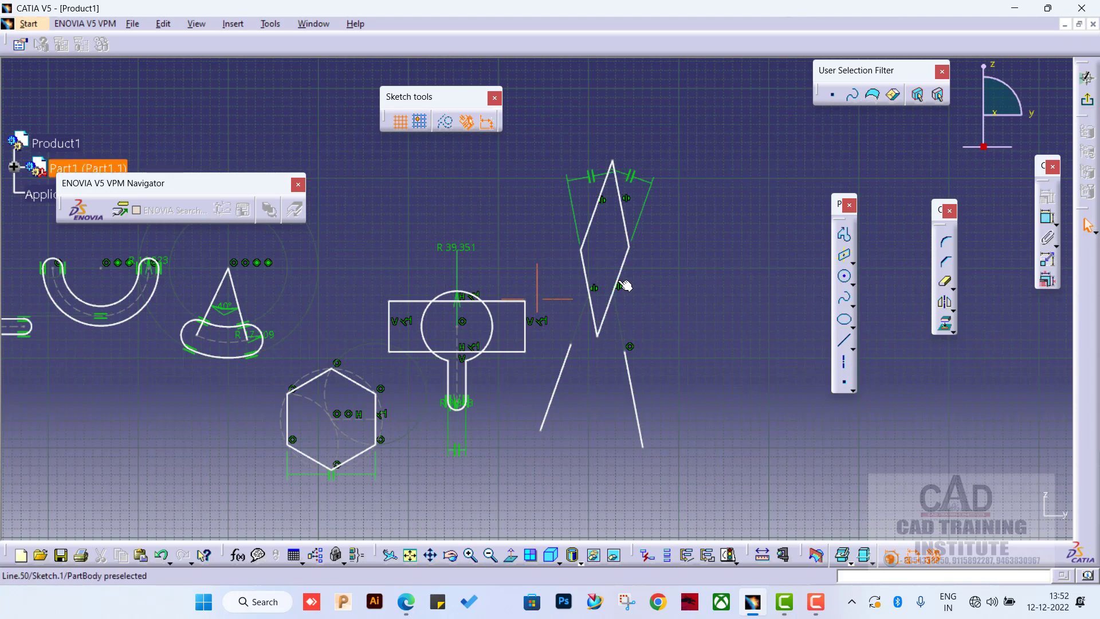
left_click(852, 262)
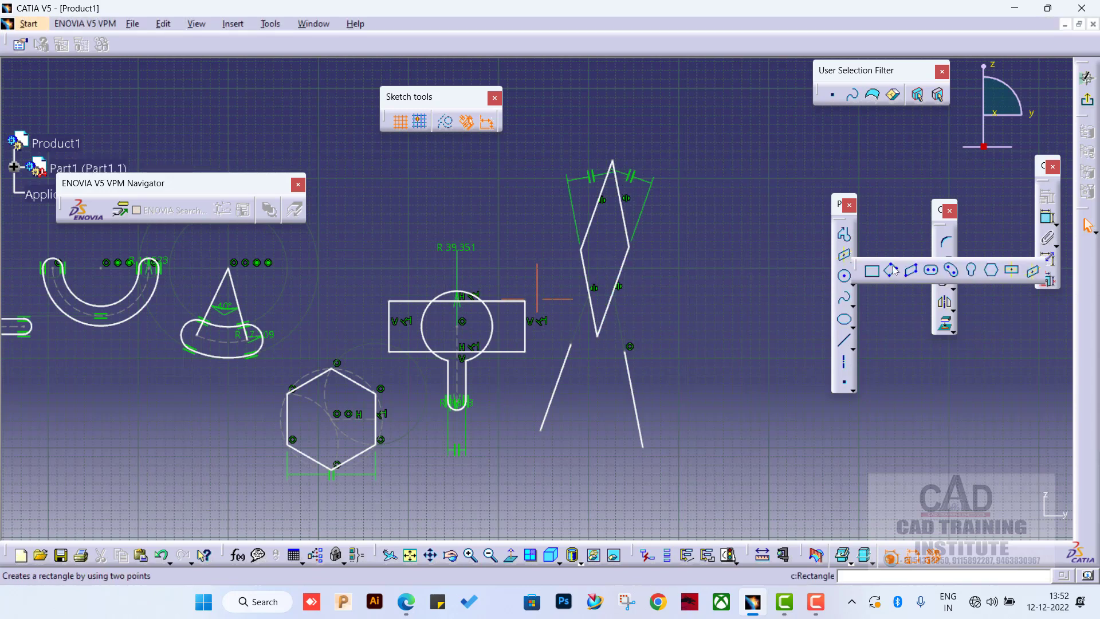
left_click(845, 276)
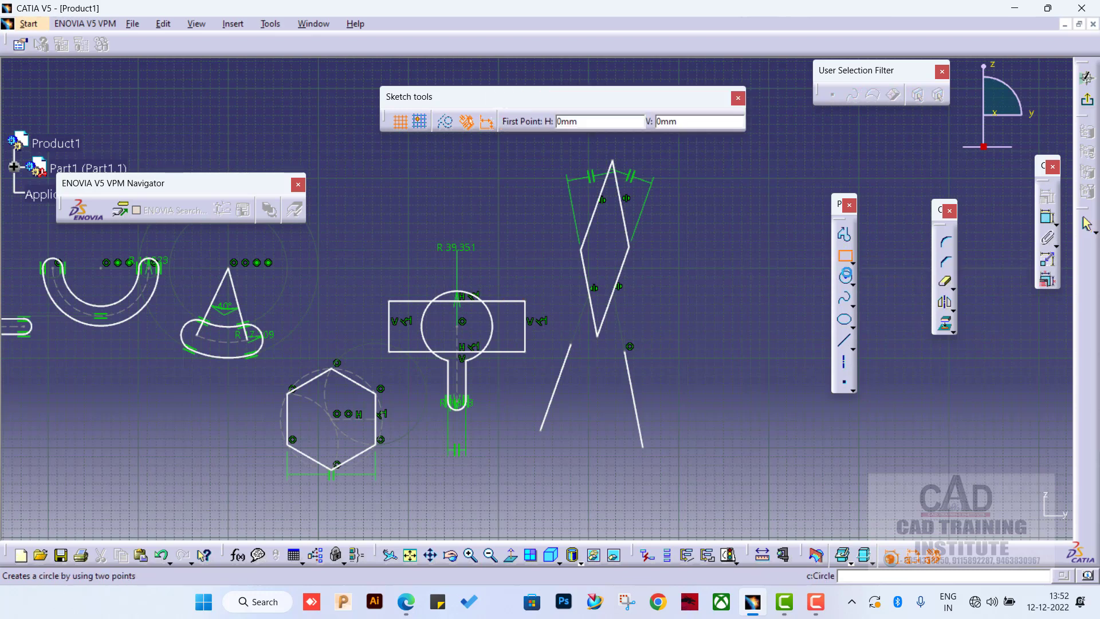
left_click(852, 283)
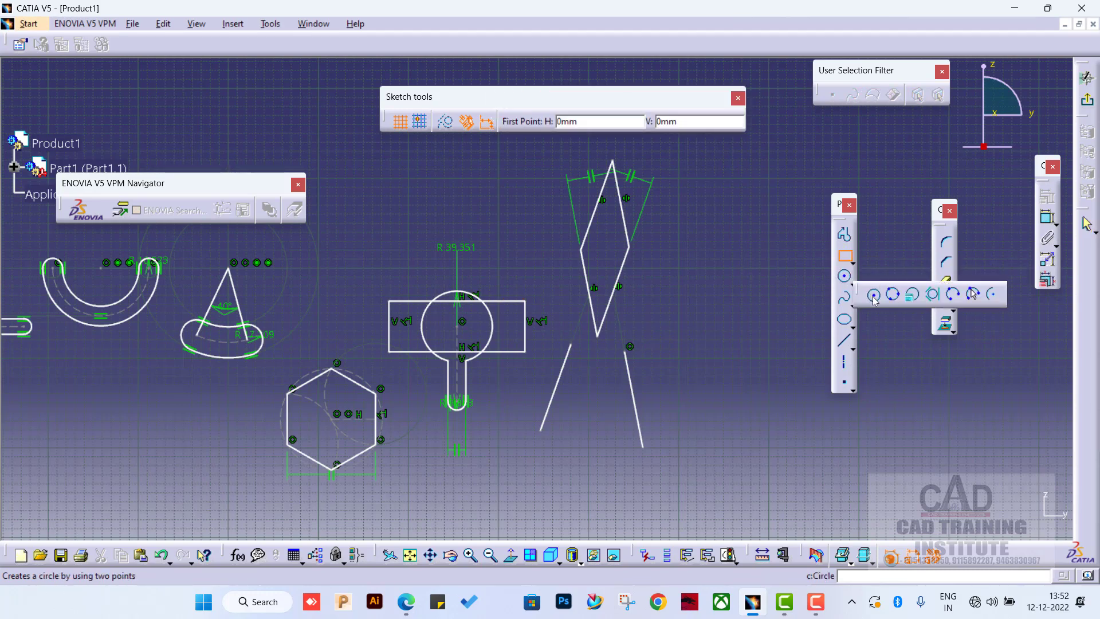
left_click(875, 296)
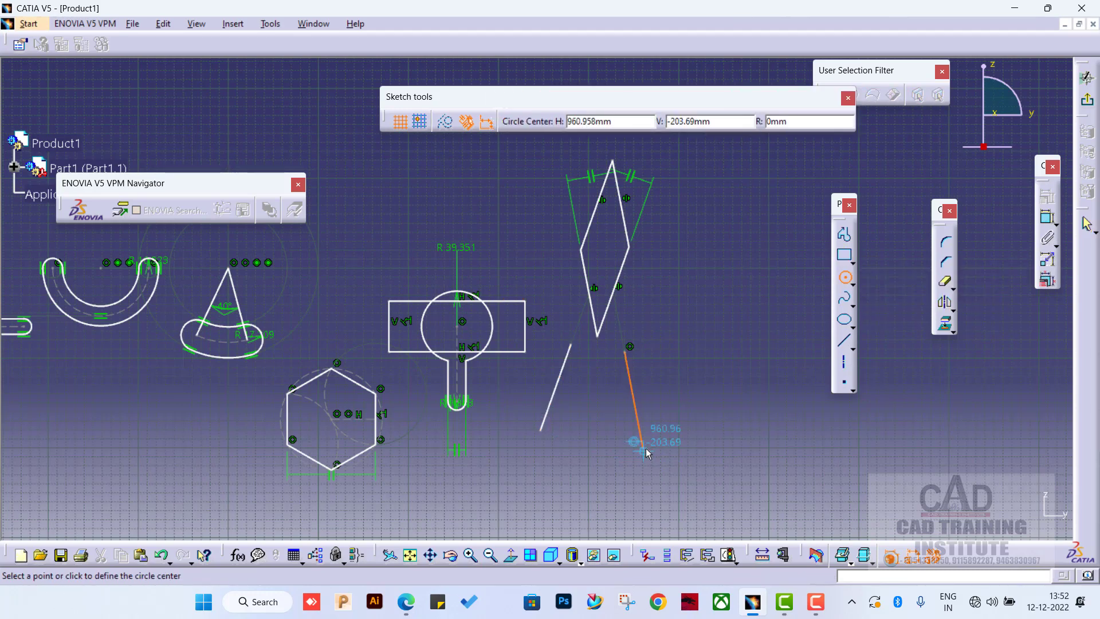
left_click(642, 448)
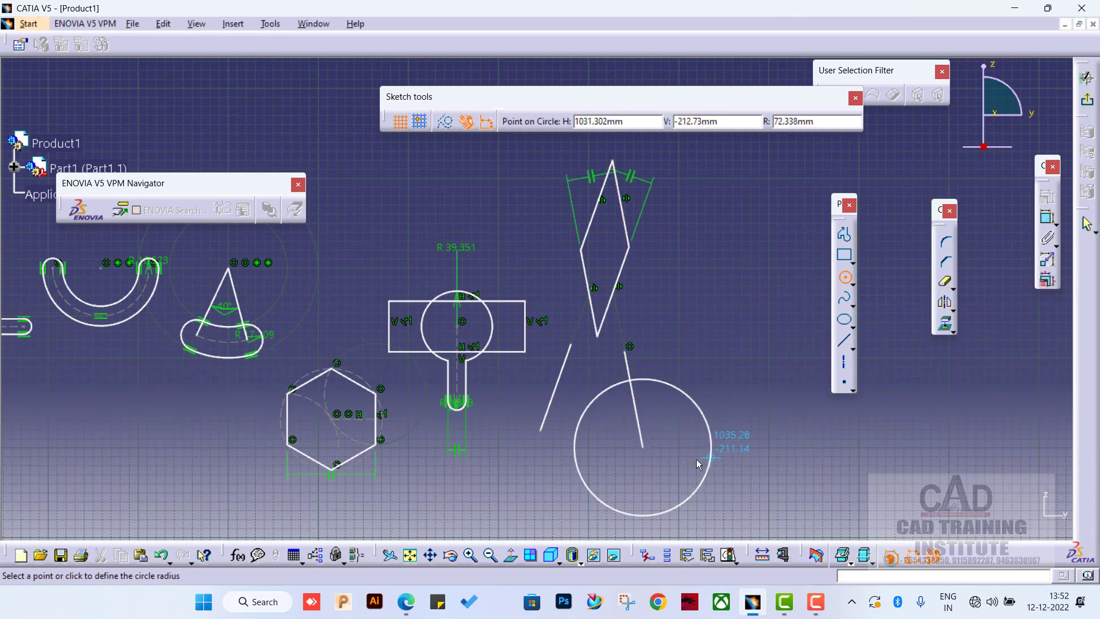
left_click(682, 469)
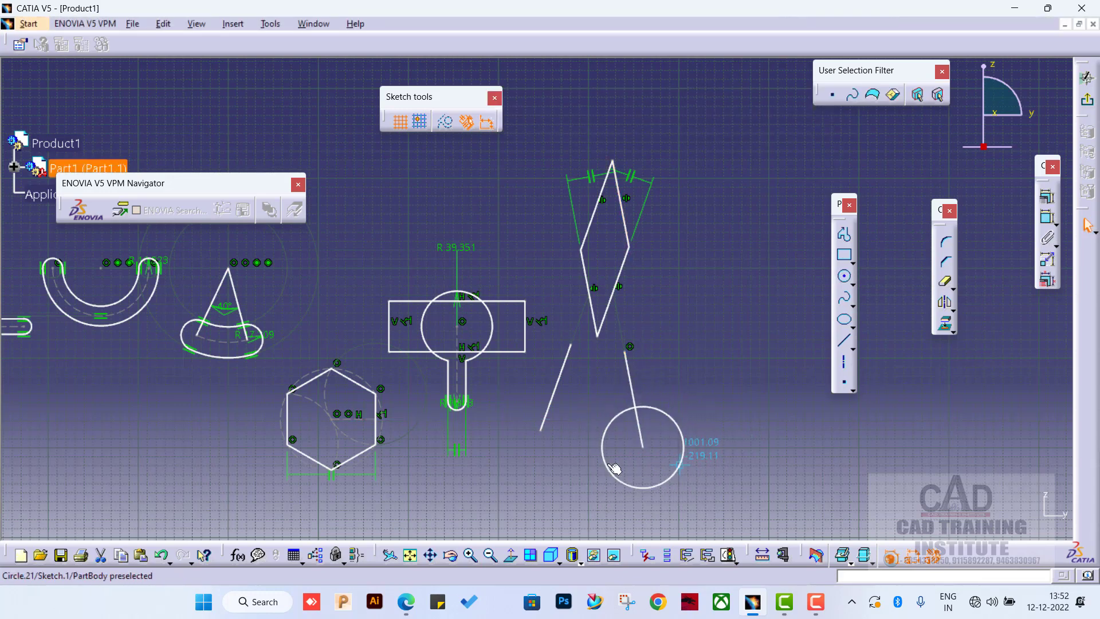
- Sketch circles centred on the other three endpoints of the slanted lines, with the two upper ones about 20 mm in radius
left_click(847, 279)
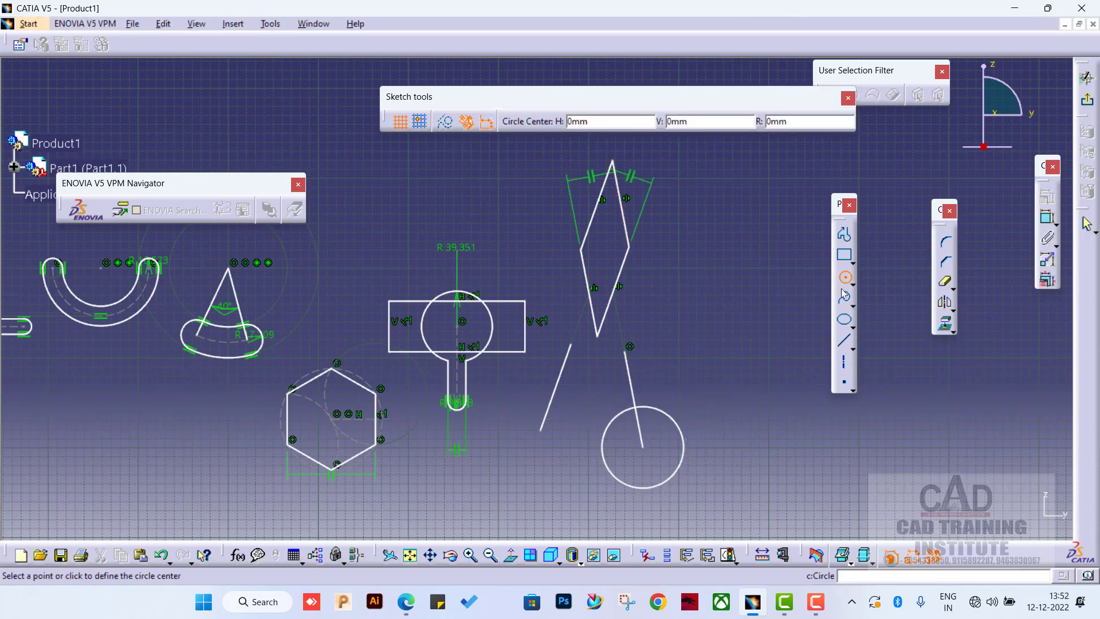
left_click(540, 433)
left_click(564, 411)
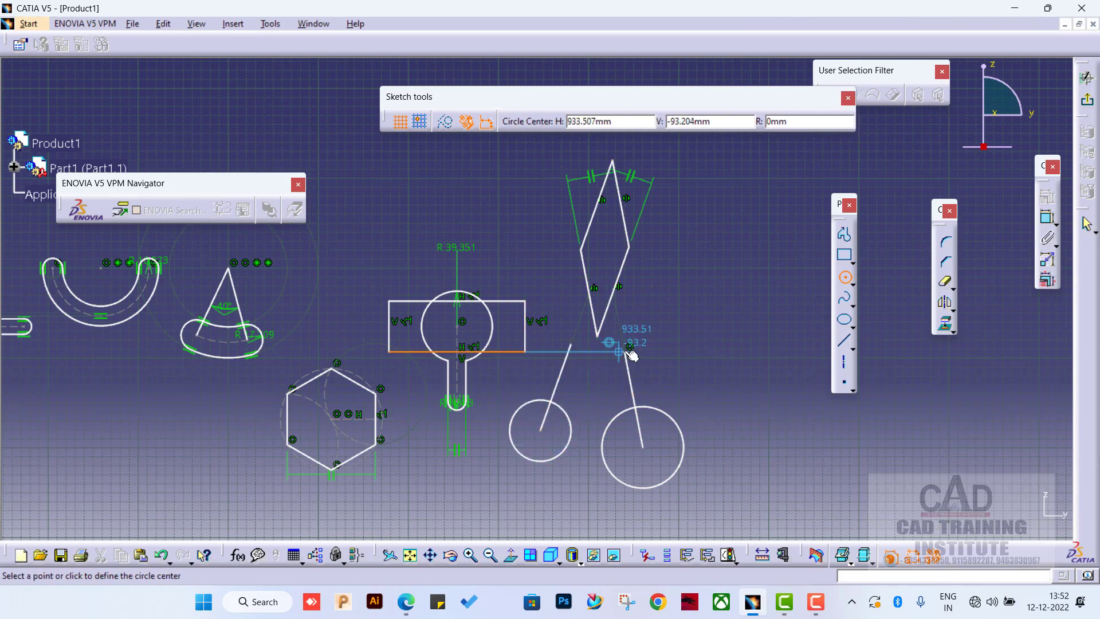
left_click(626, 353)
left_click(636, 362)
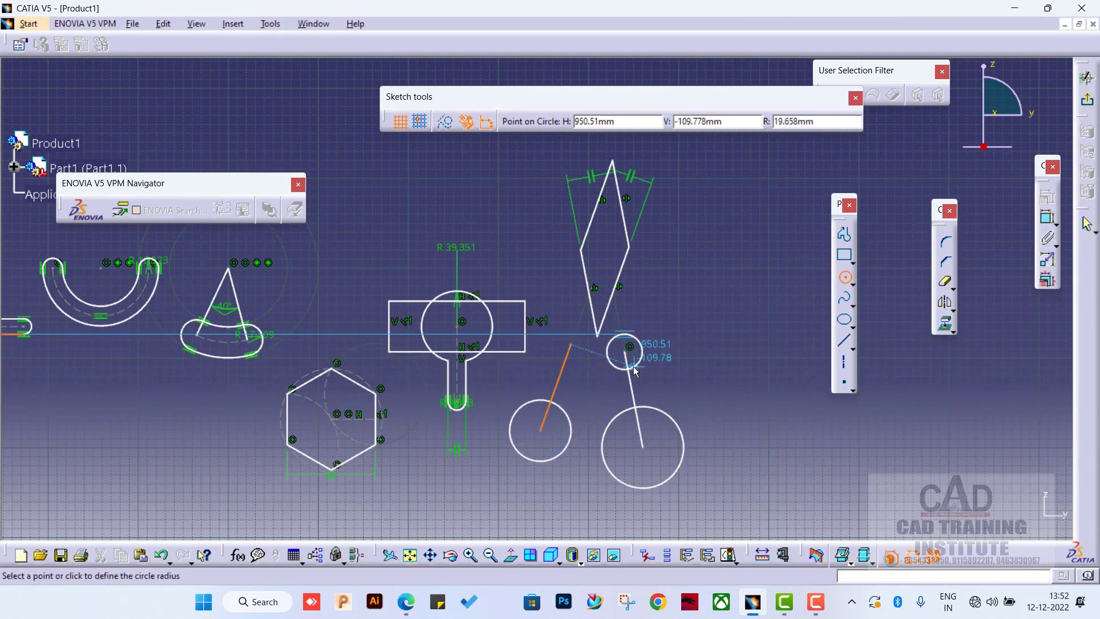
left_click(572, 345)
left_click(581, 367)
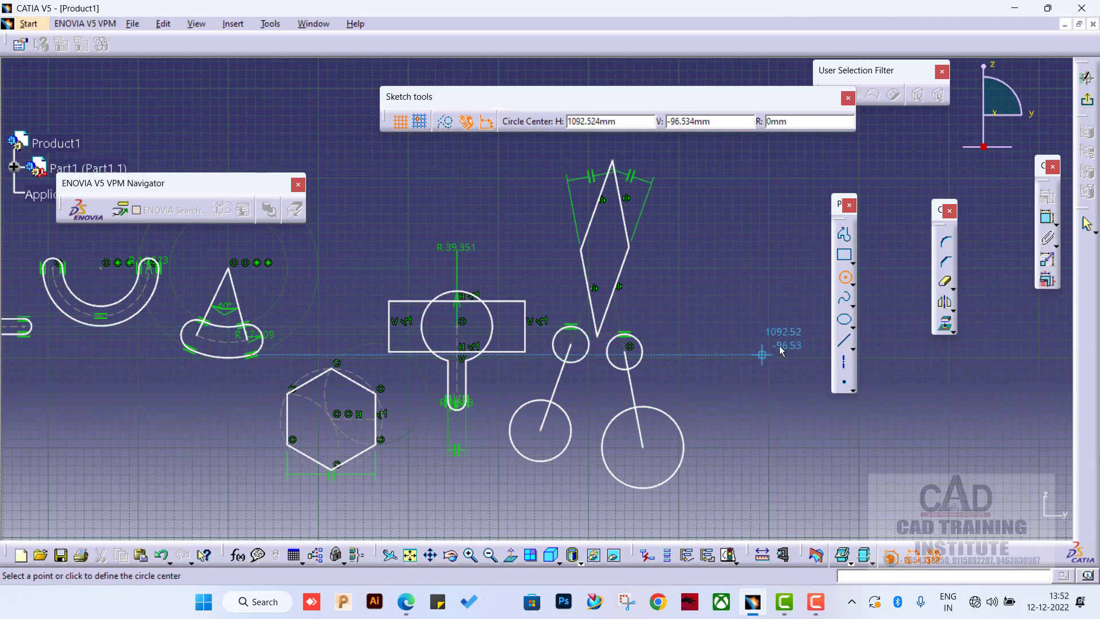
- Sketch a three-point circle about 53 mm in radius through the diamond's two side corners and its lower corner
left_click(852, 283)
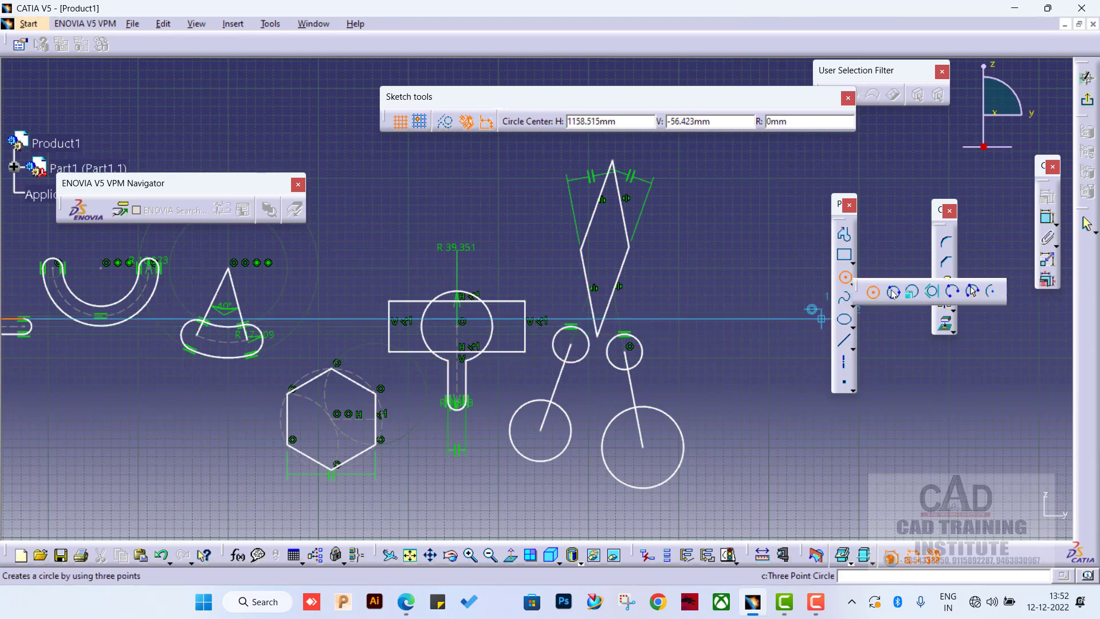
left_click(893, 291)
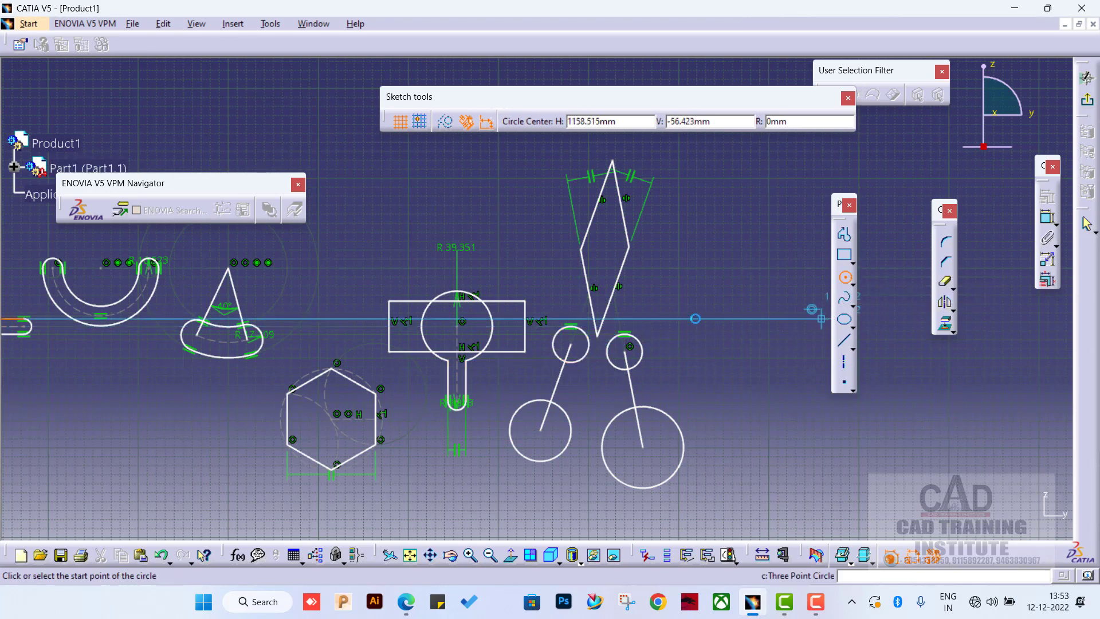
left_click(584, 251)
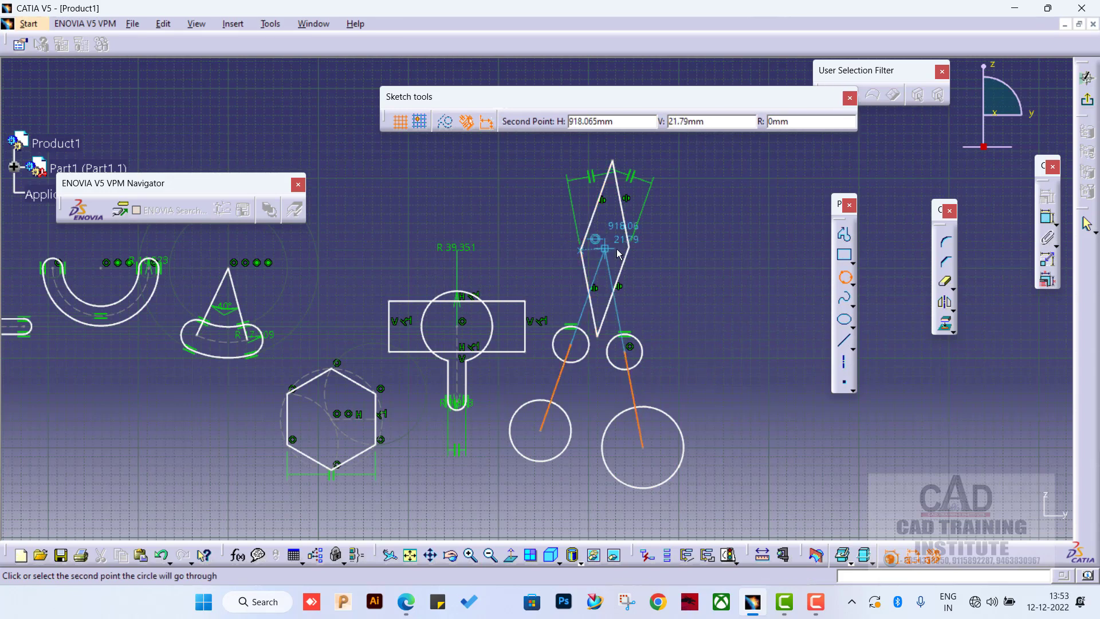
left_click(630, 253)
left_click(599, 326)
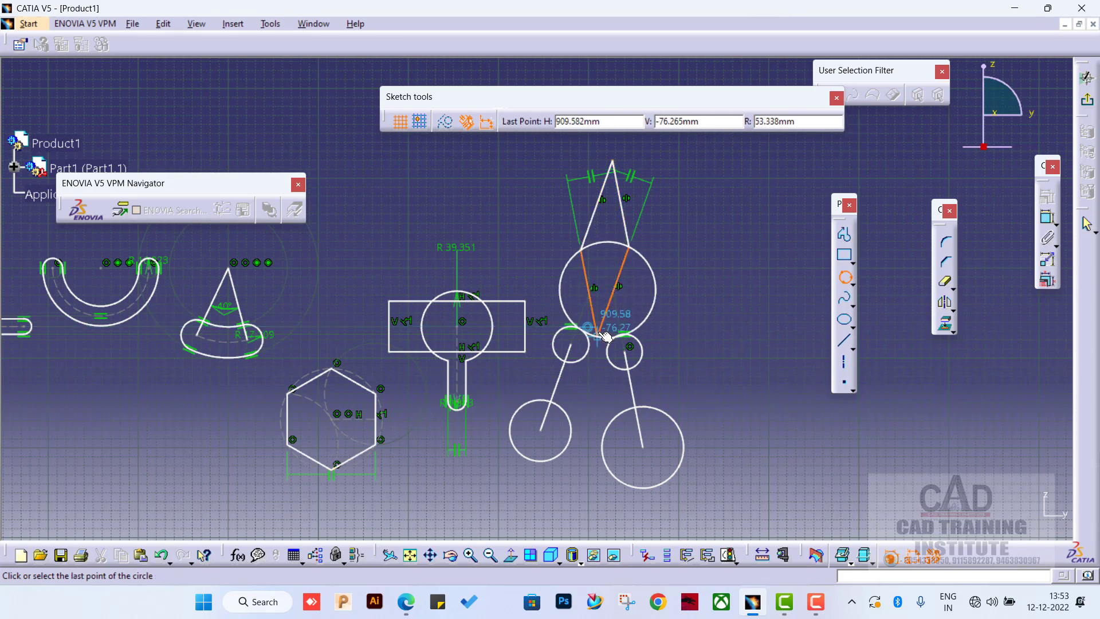
- Delete all the sketched geometry and its constraints, leaving only the sketch axes
middle_click_drag(692, 342, 697, 437)
scroll(697, 424, "down", 1)
left_click(680, 339)
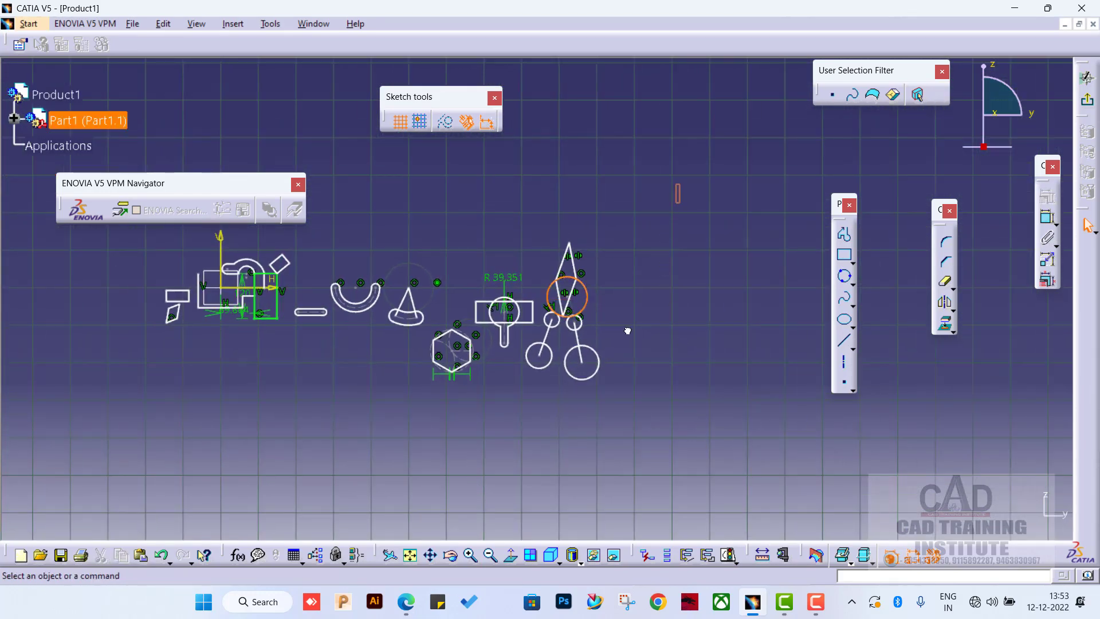
mouse_move(680, 184)
left_mouse_down()
mouse_move(281, 408)
mouse_move(131, 431)
left_mouse_up()
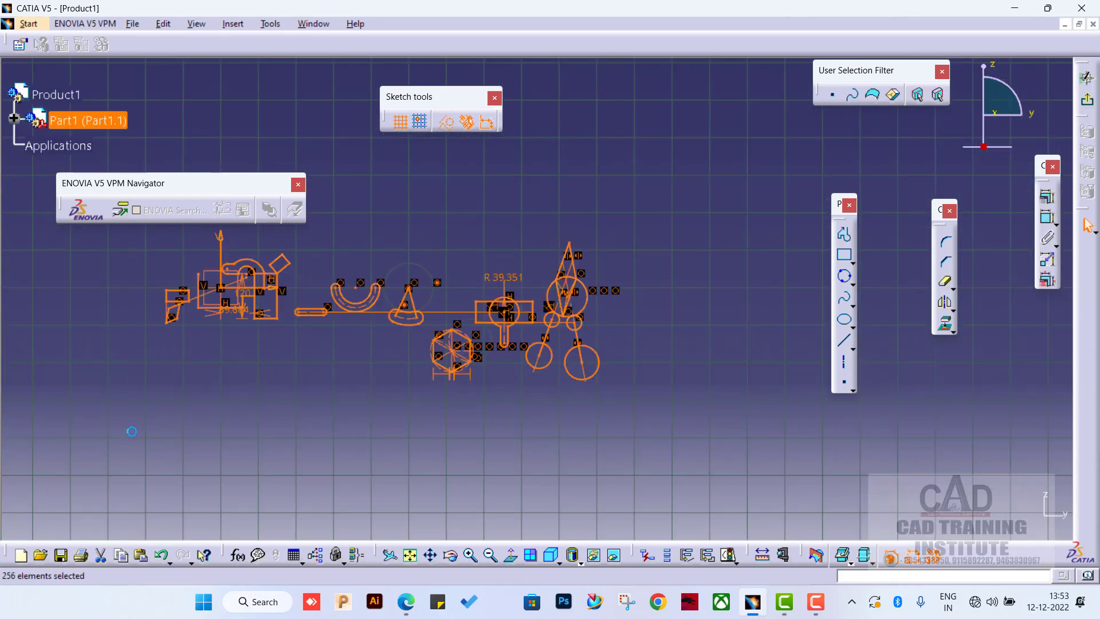
key("Delete")
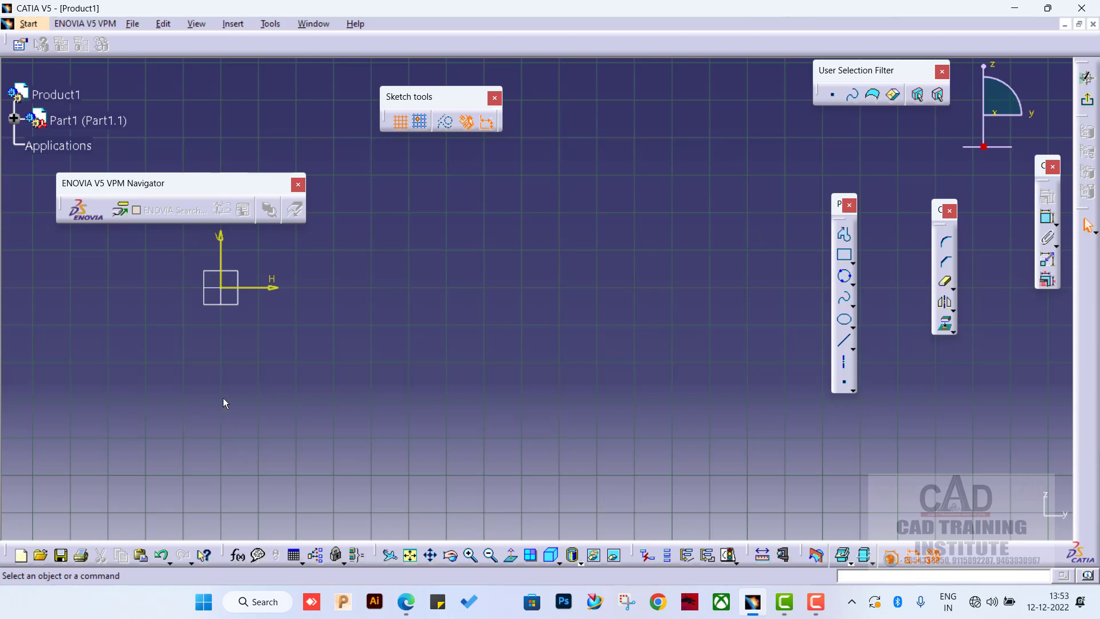
- Create a circle by coordinates, centred at H 0 mm and V 0 mm with a radius of 10 mm
mouse_move(224, 404)
middle_mouse_down()
mouse_move(400, 380)
mouse_move(624, 407)
mouse_move(626, 287)
middle_mouse_up()
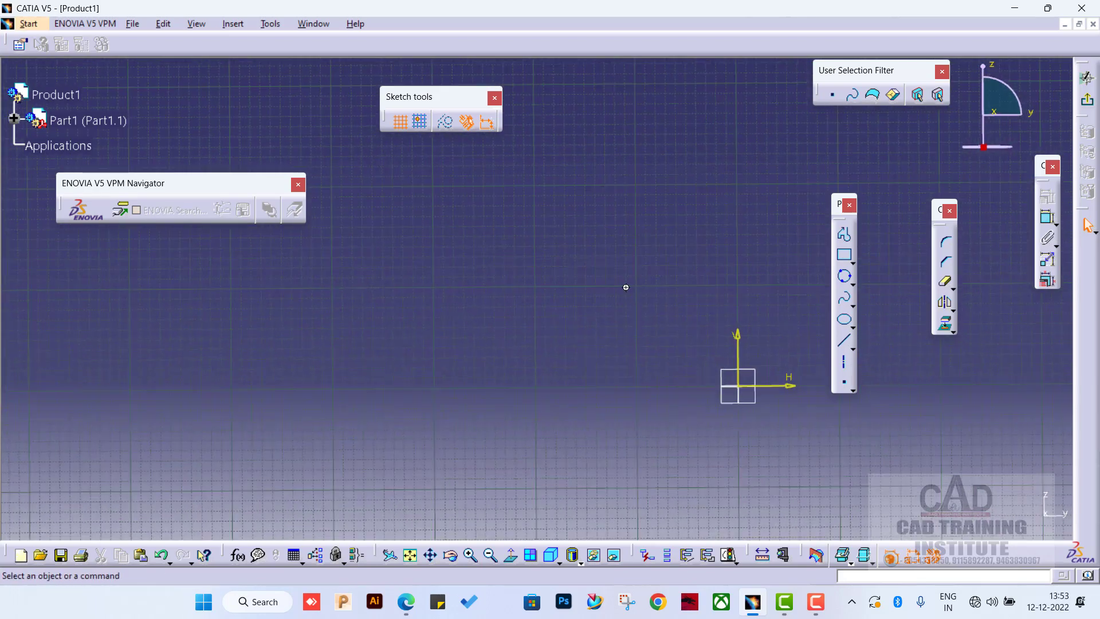
middle_click_drag(665, 441, 471, 419)
scroll(572, 454, "down", 1)
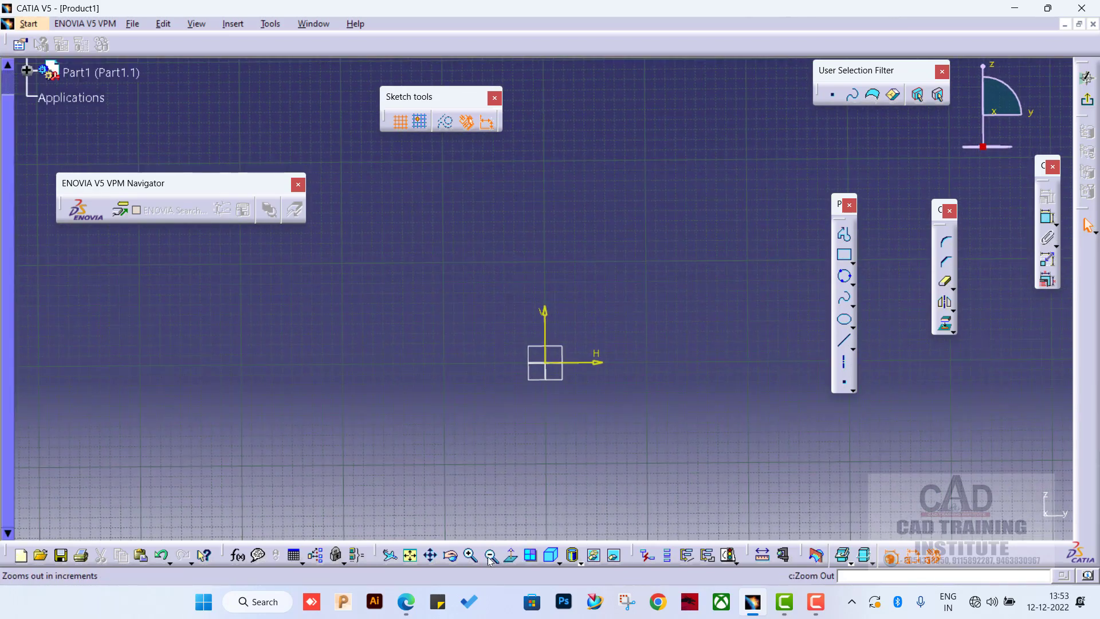
left_click(412, 556)
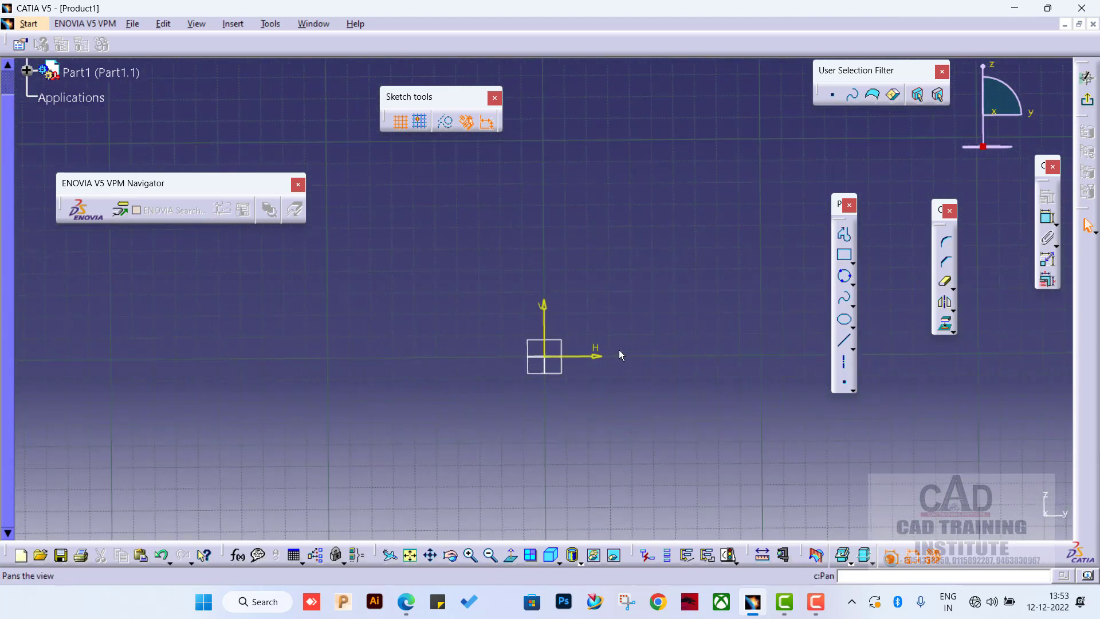
middle_click_drag(561, 356, 563, 413)
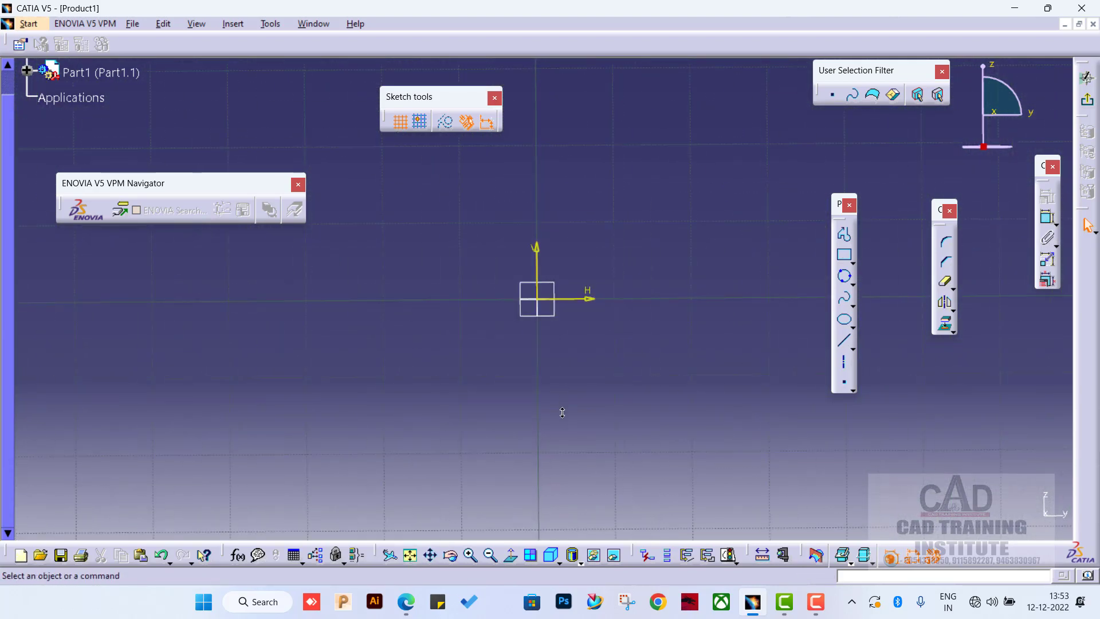
left_click(853, 283)
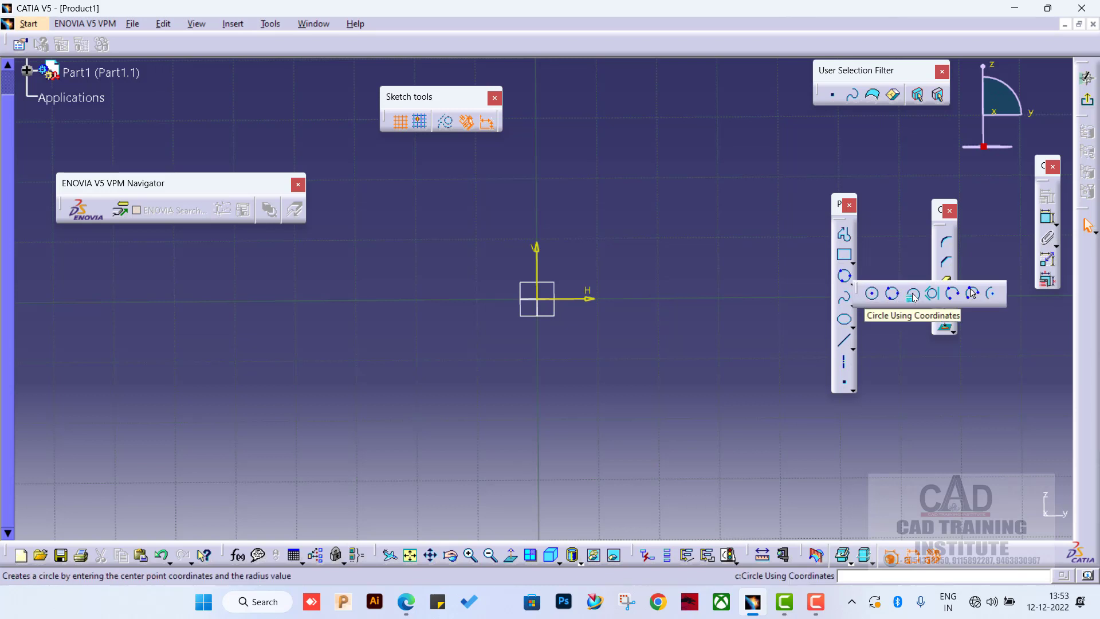
left_click(913, 295)
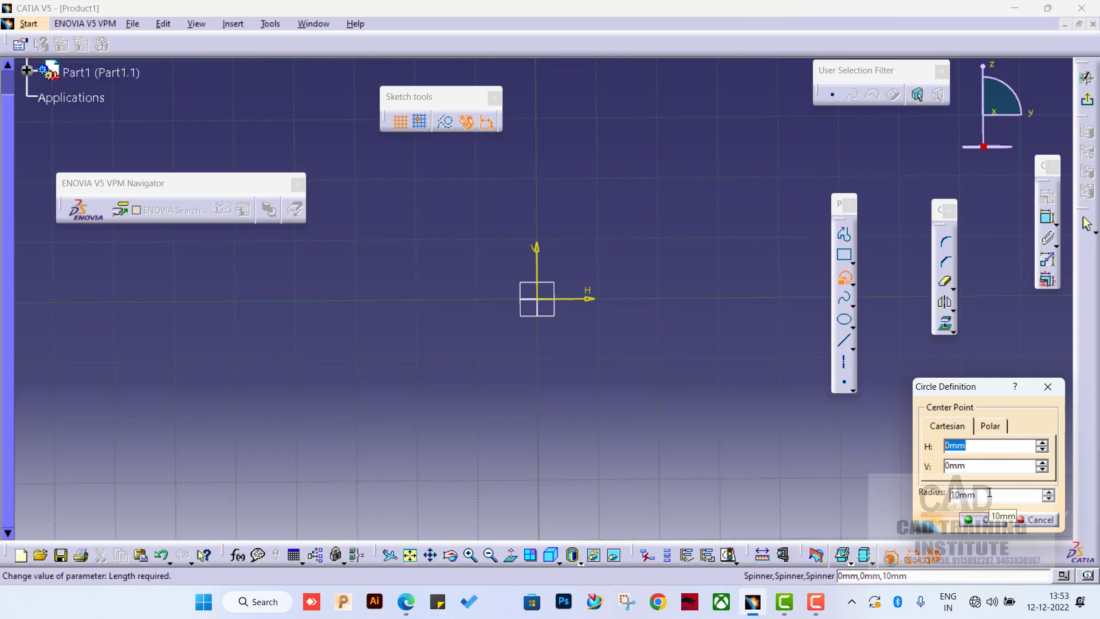
left_click(987, 518)
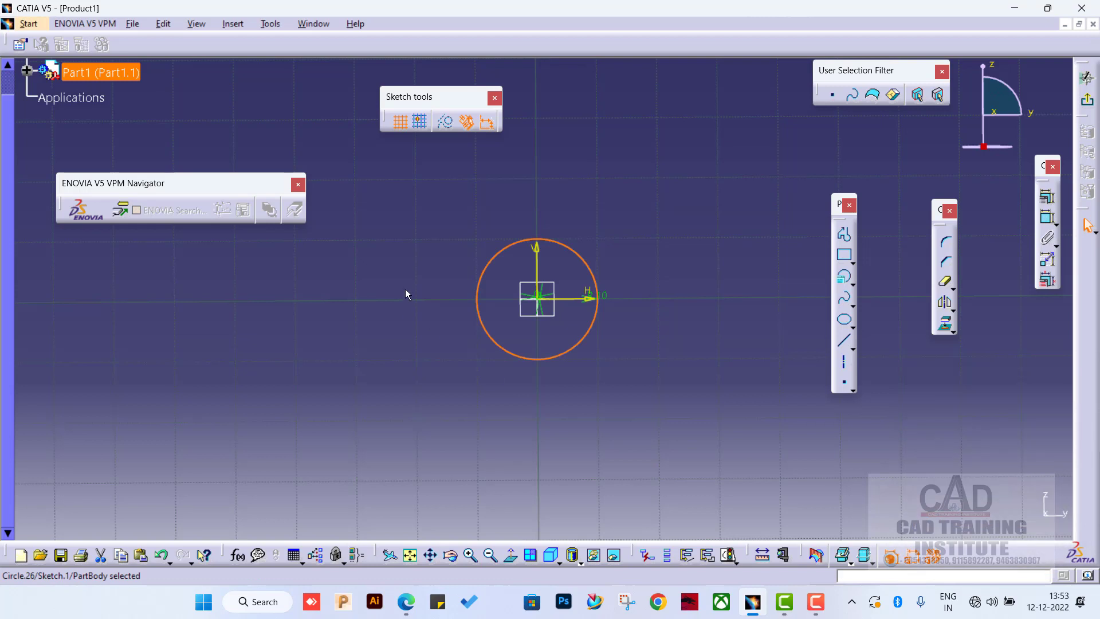
- Create a second circle by coordinates with the same centre at 0, 0 and a radius of 13 mm
left_click(844, 277)
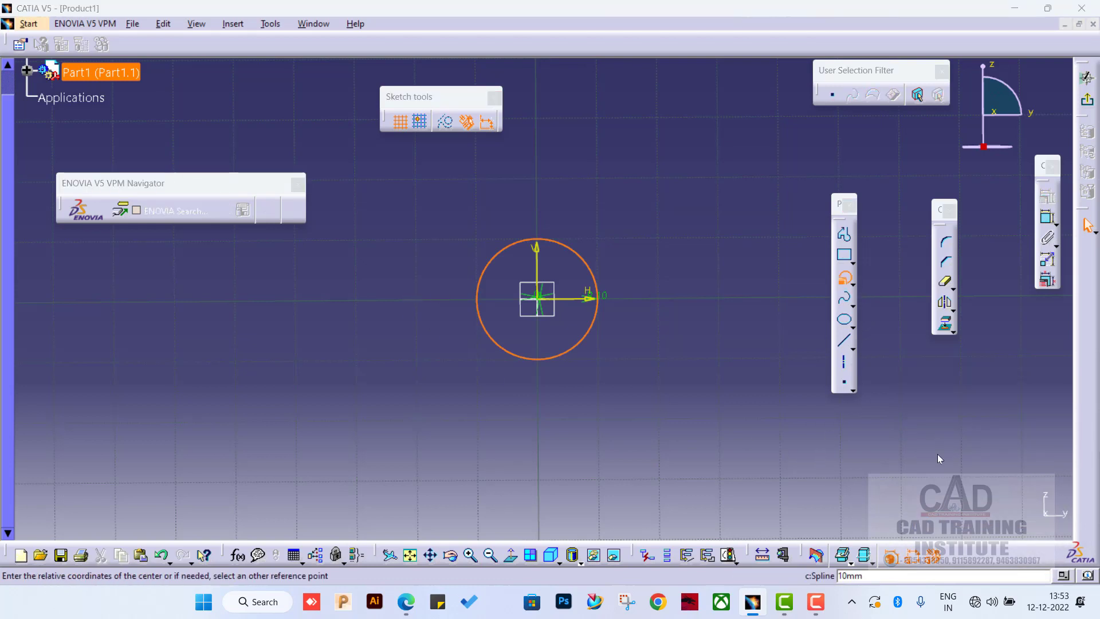
left_click(1049, 493)
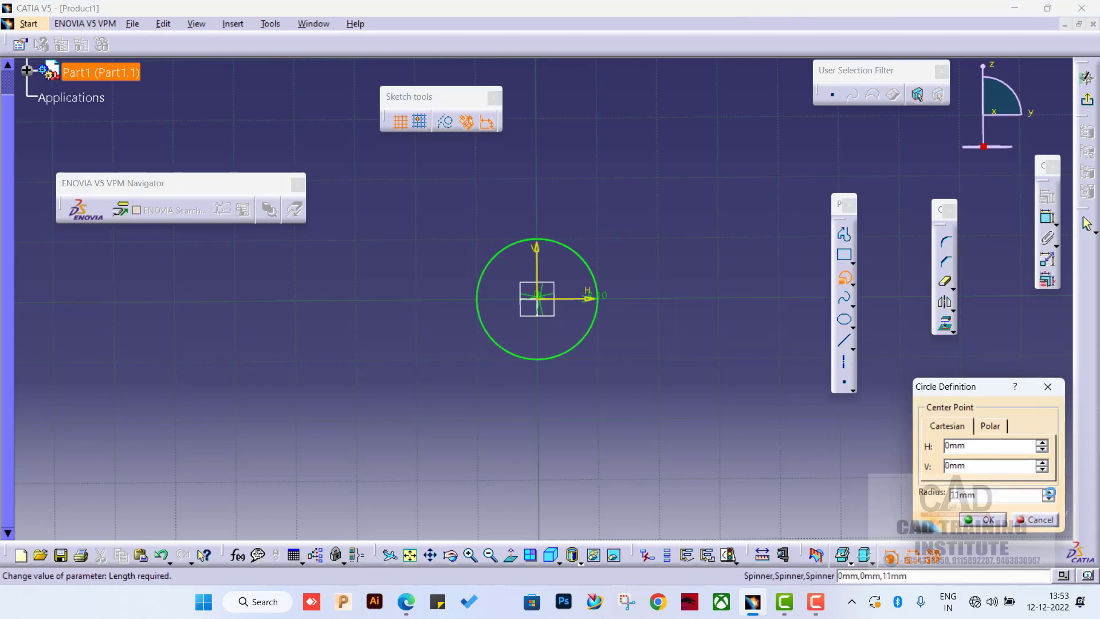
left_click(1049, 492)
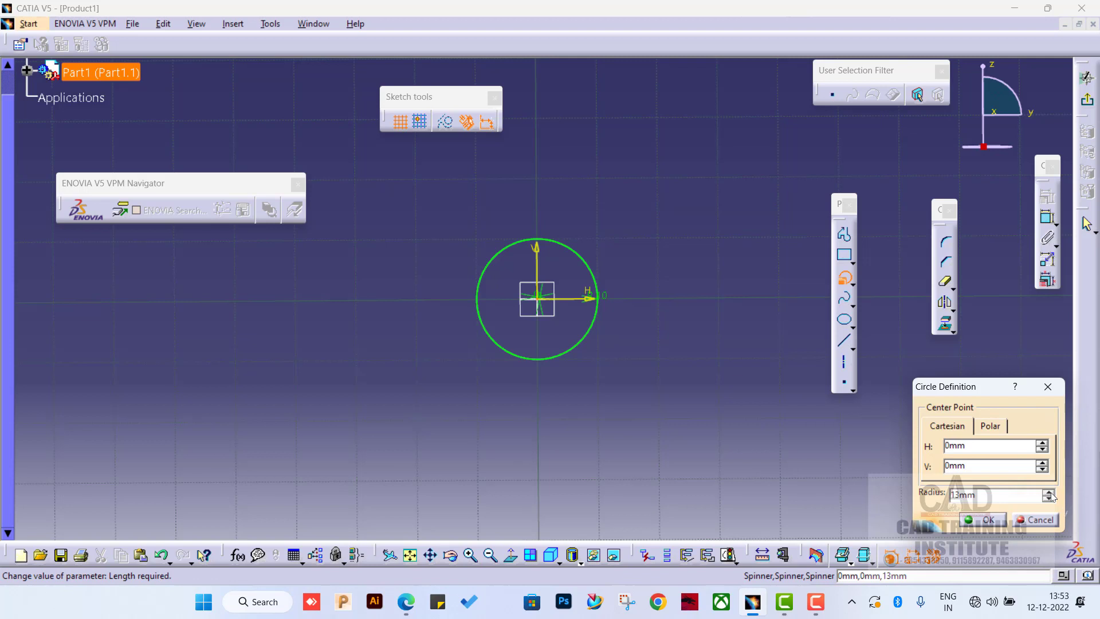
left_click(987, 519)
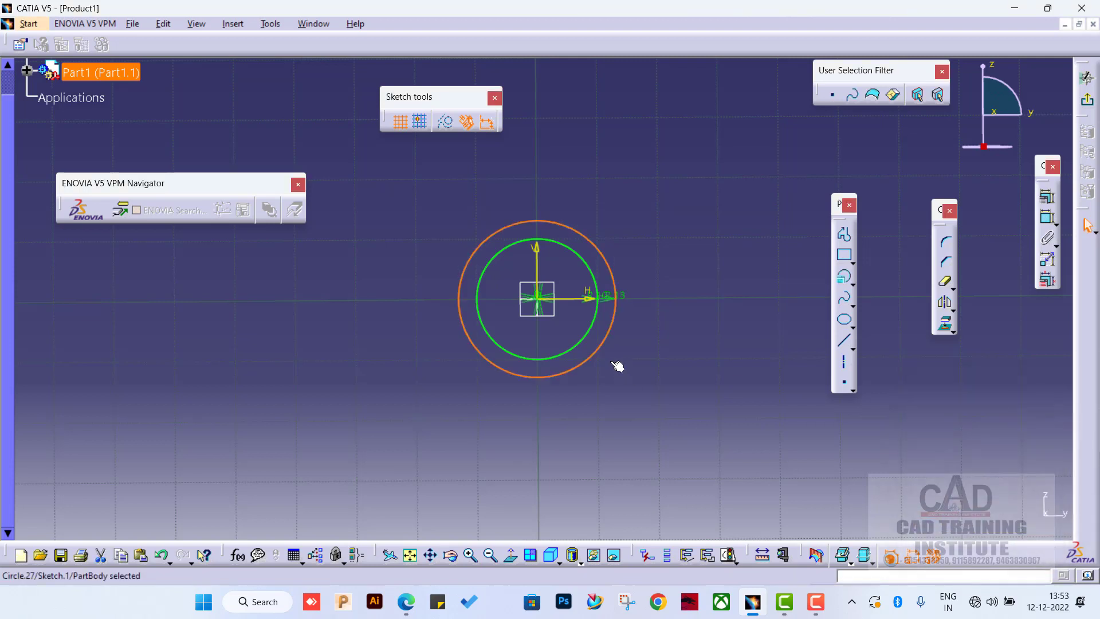
left_click(740, 396)
- Sketch three separate lines outlining an open triangle to the lower left of the circles, with its right side about 30 mm long
left_click(853, 285)
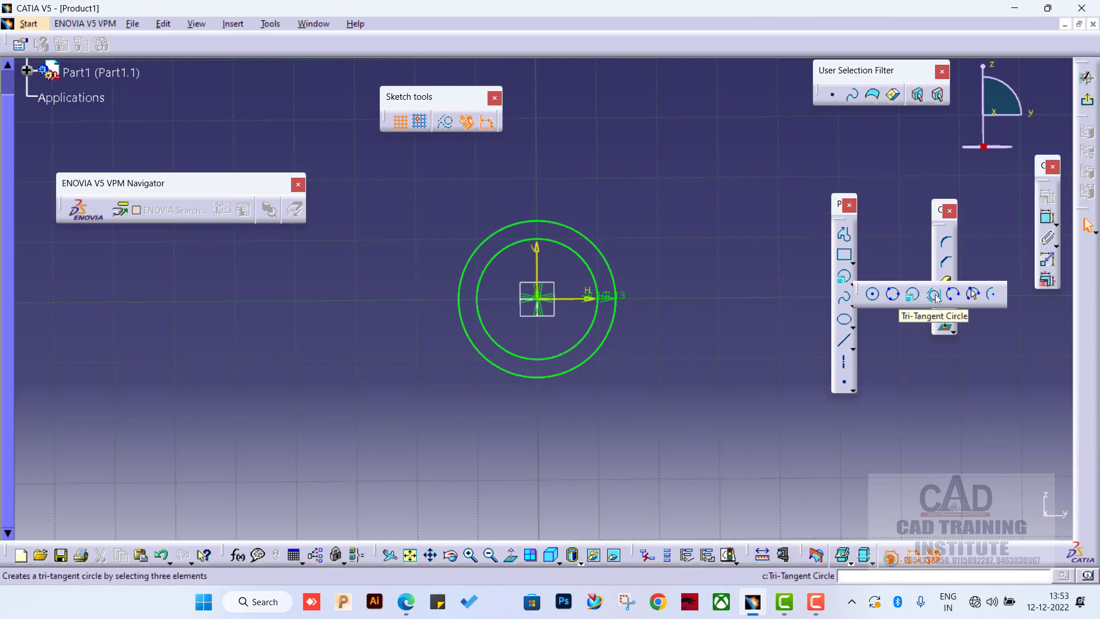
left_click(912, 295)
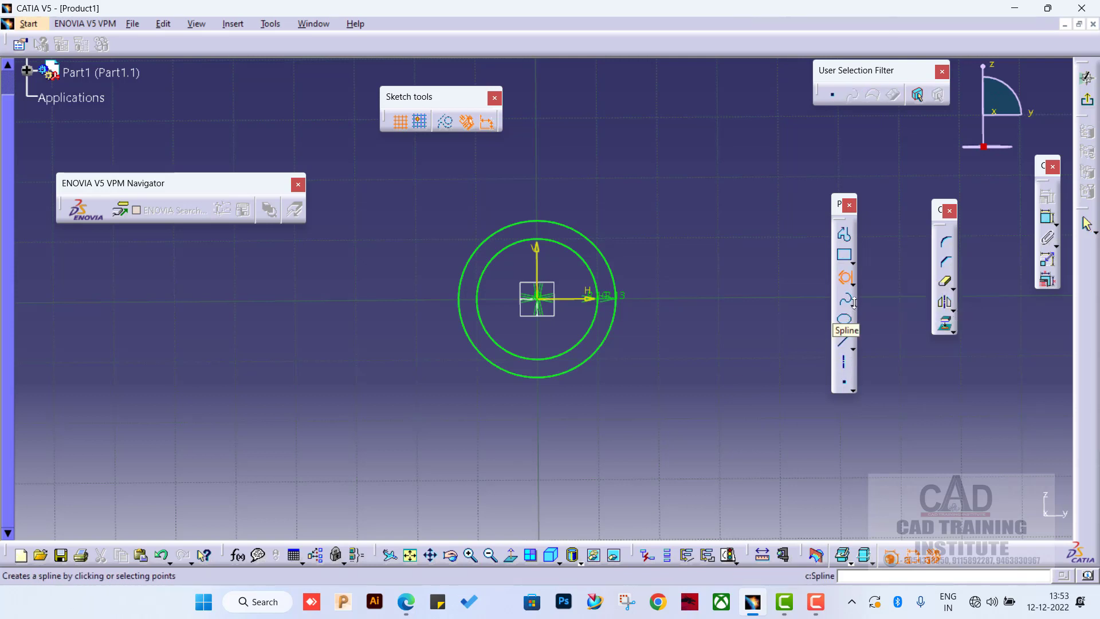
left_click(844, 342)
left_click(357, 300)
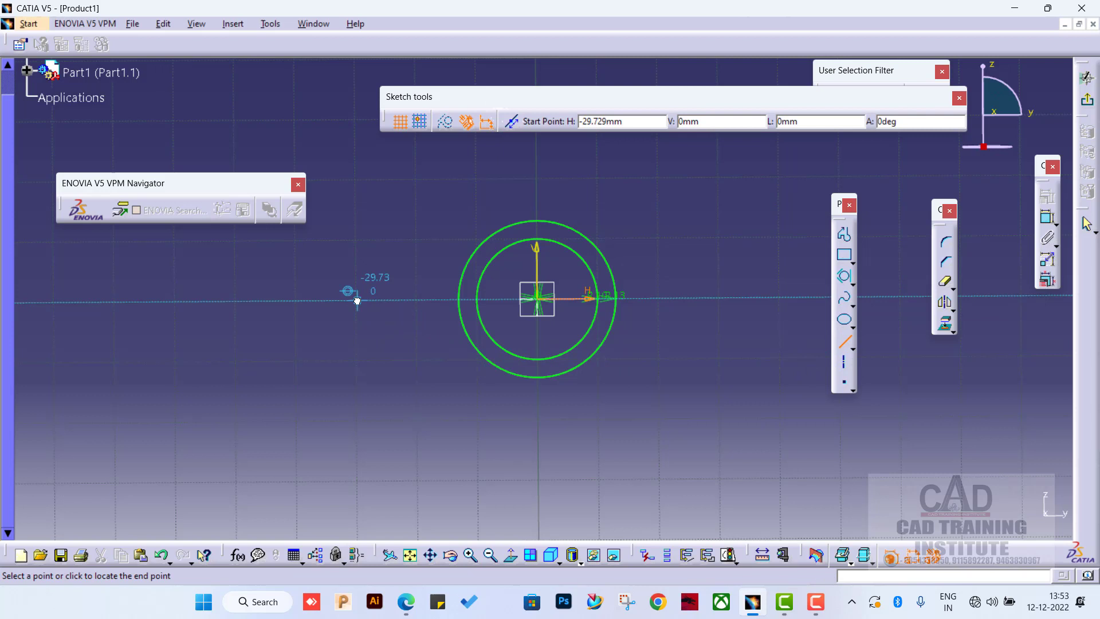
left_click(233, 450)
double_click(846, 342)
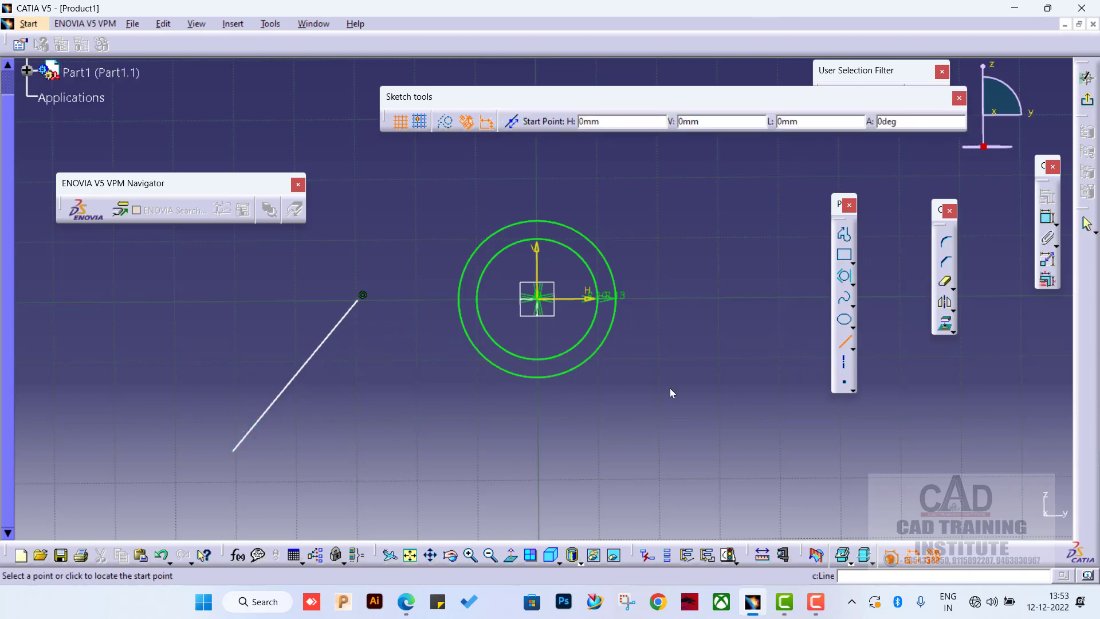
left_click(408, 319)
left_click(510, 463)
left_click(249, 480)
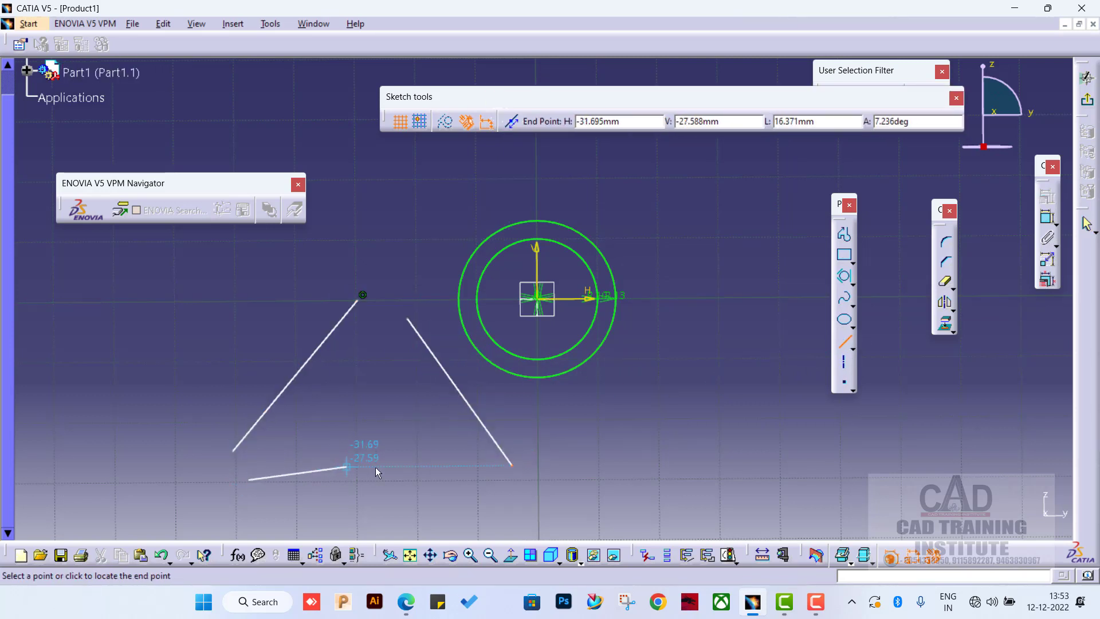
left_click(476, 466)
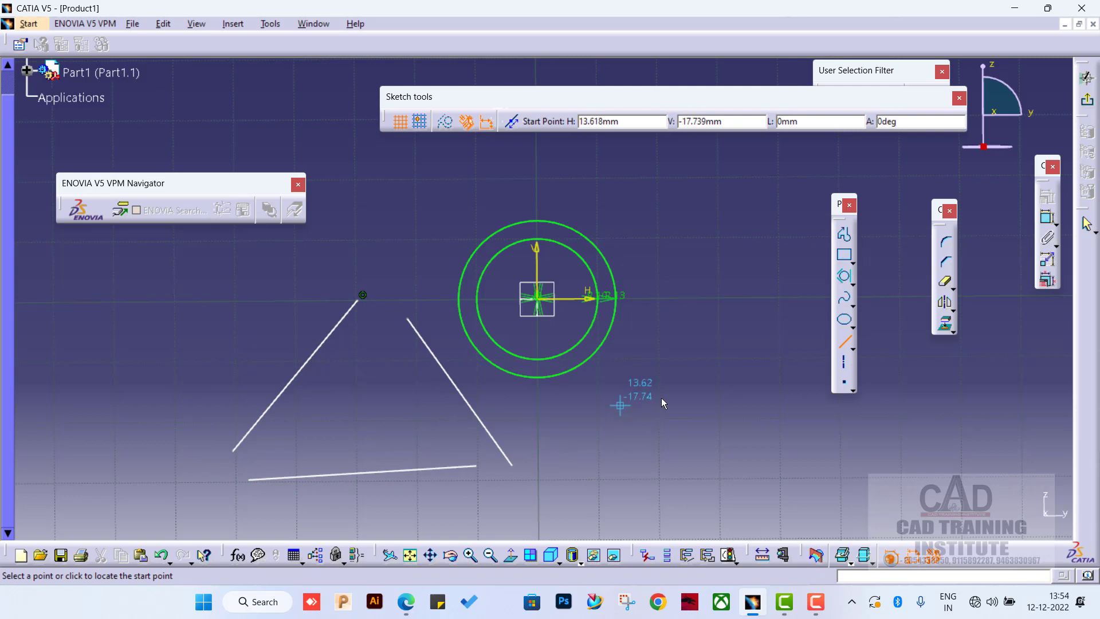
left_click(844, 344)
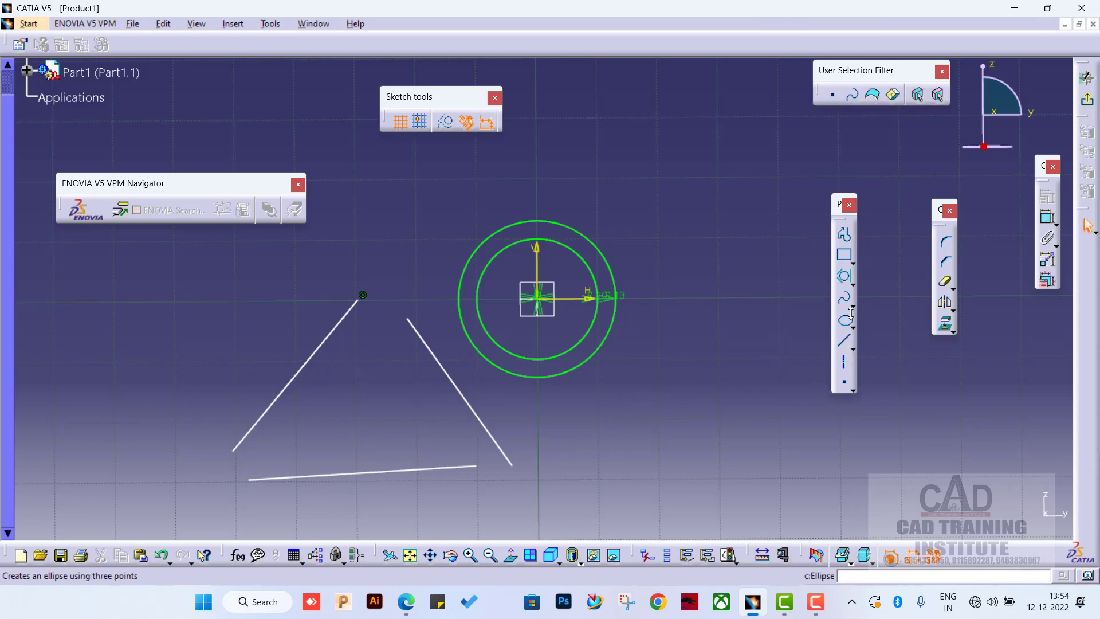
- Create a tri-tangent circle touching the three triangle lines, undoing and redoing it once
left_click(846, 278)
left_click(853, 284)
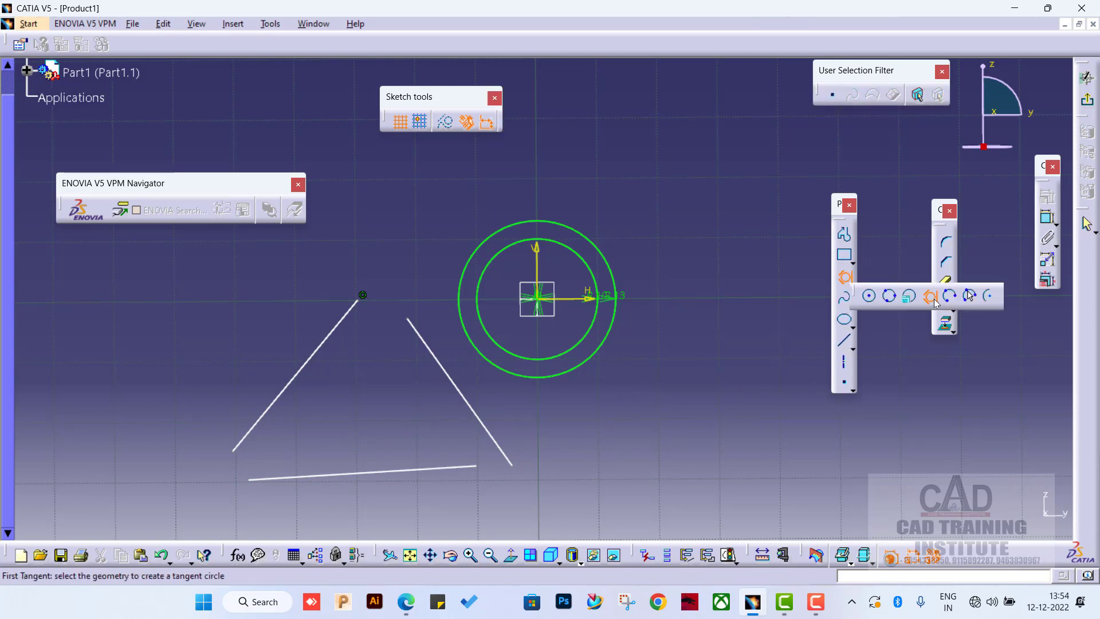
left_click(935, 300)
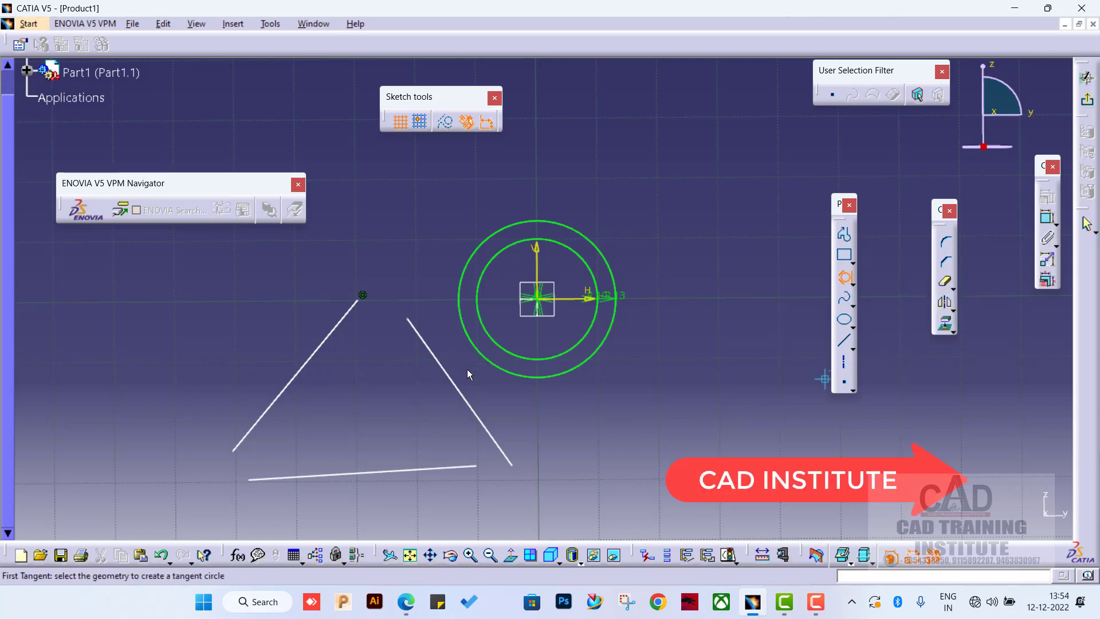
left_click(319, 359)
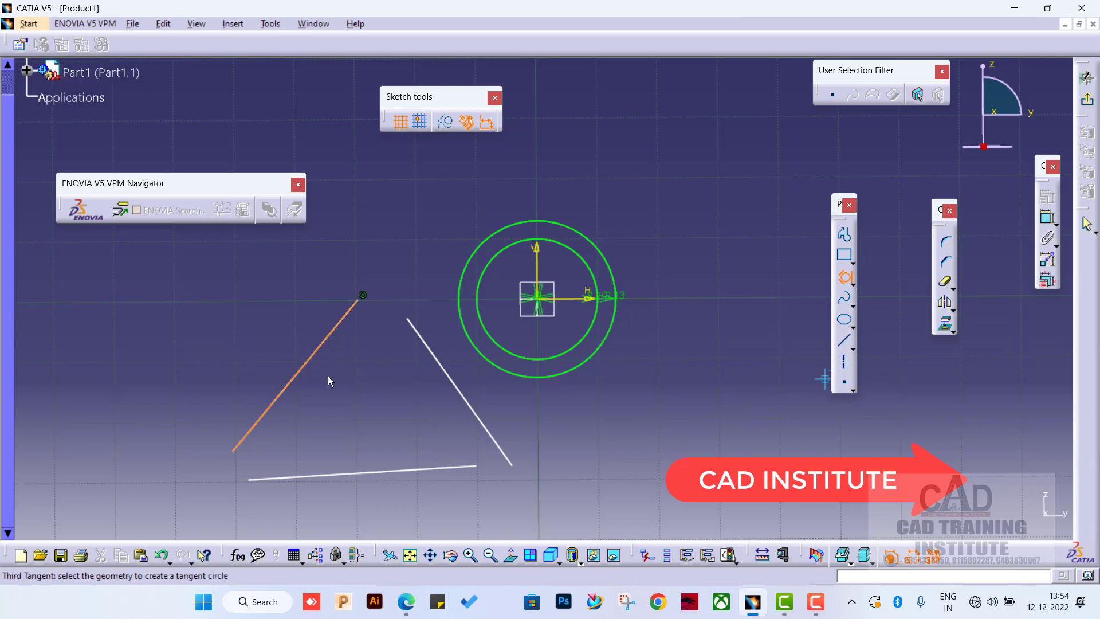
left_click(385, 473)
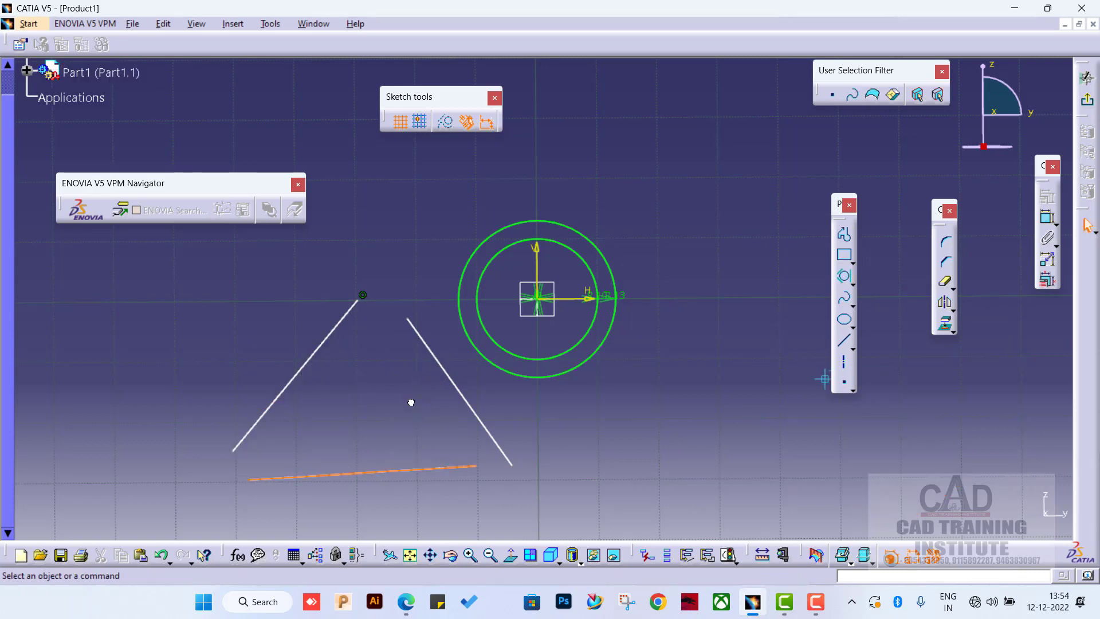
left_click(465, 392)
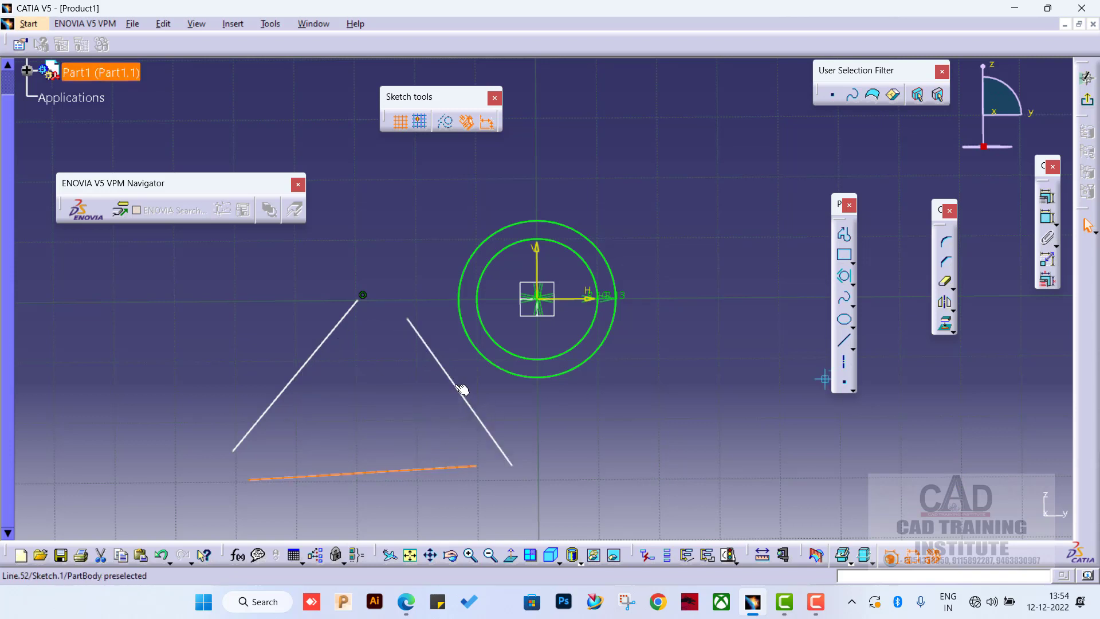
double_click(462, 390)
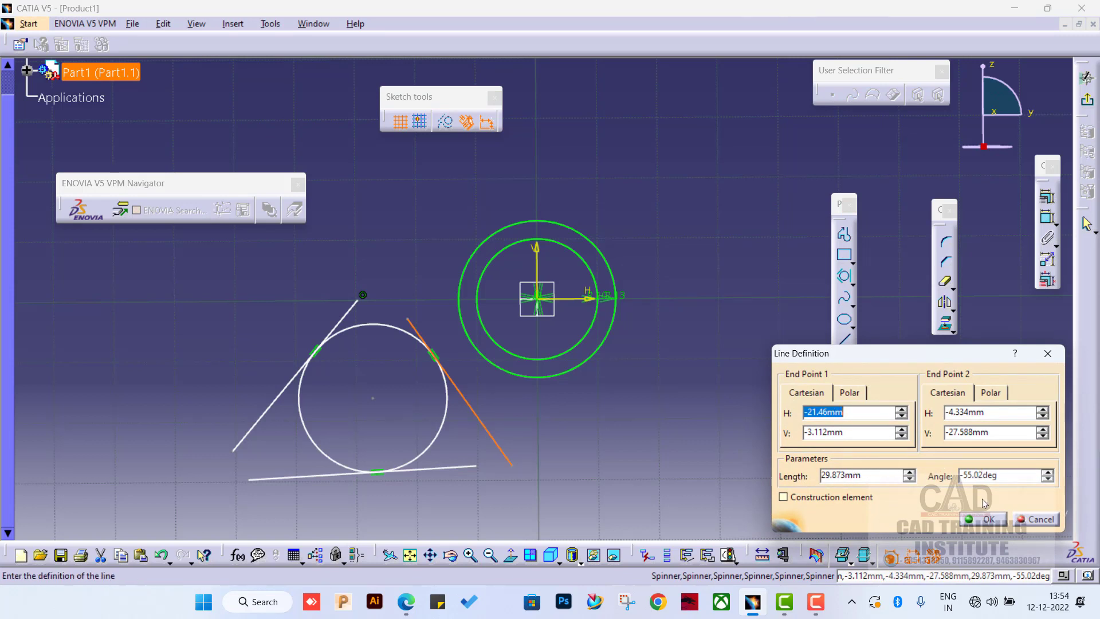
left_click(987, 519)
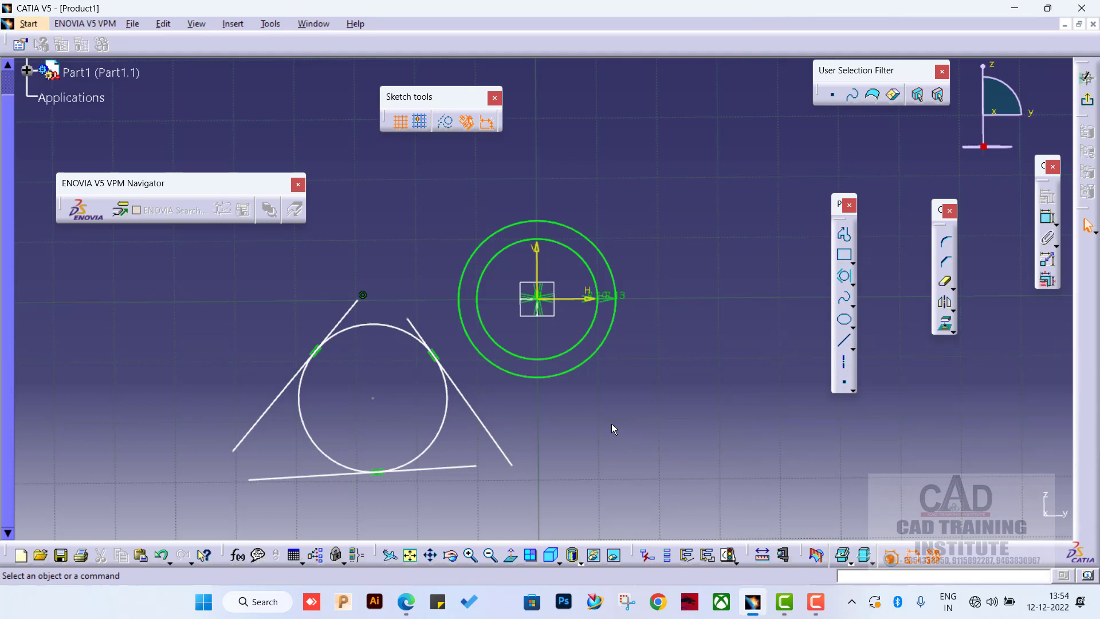
key("ctrl+z")
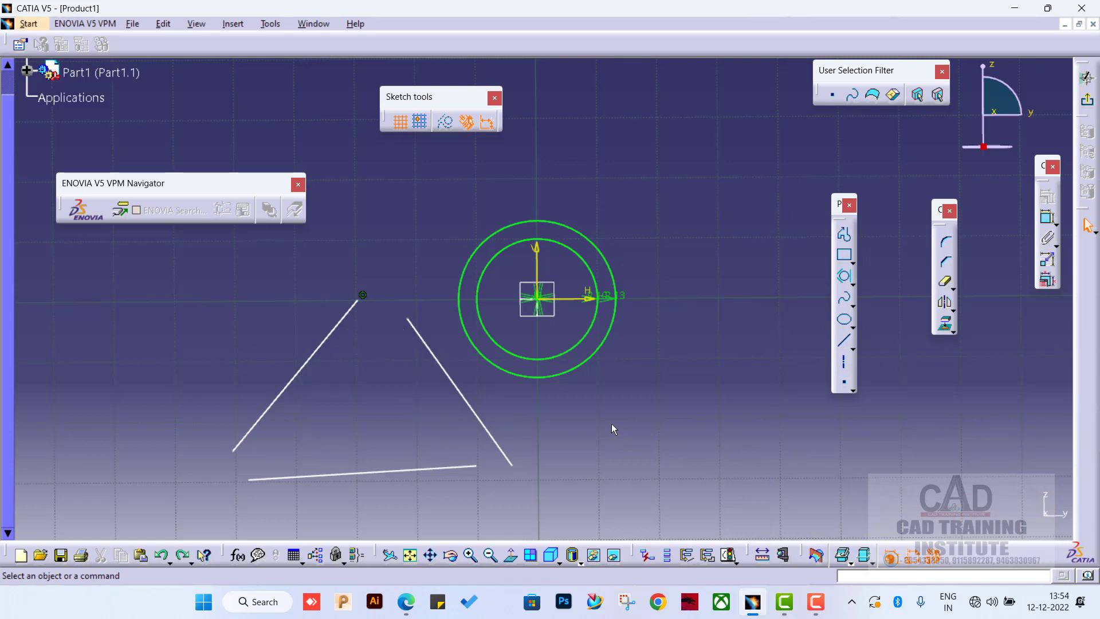
key("ctrl+y")
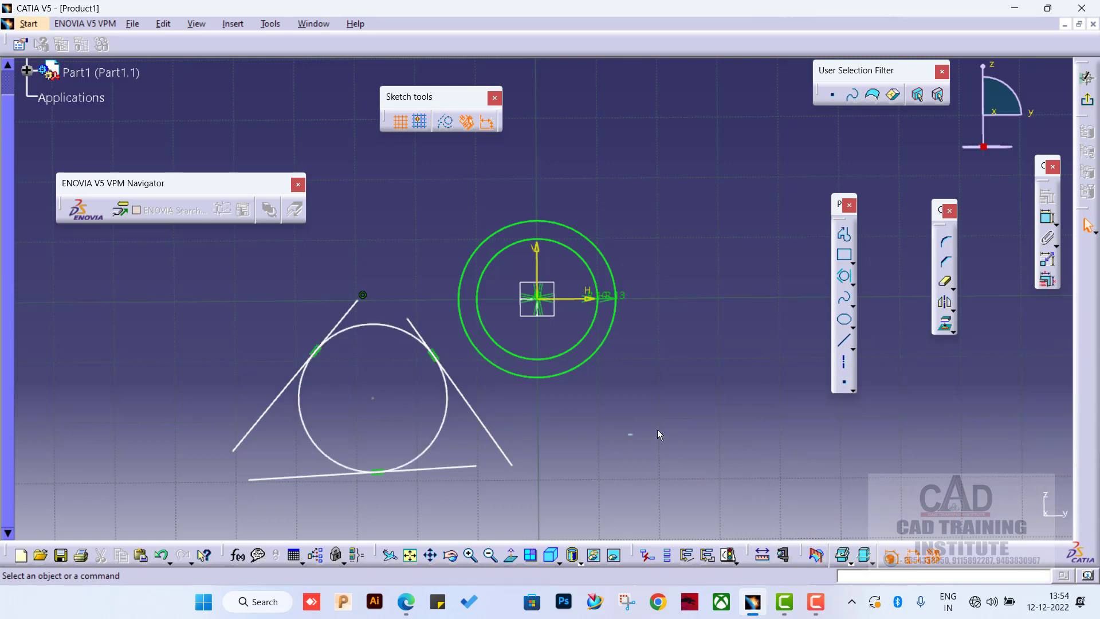
left_click(851, 281)
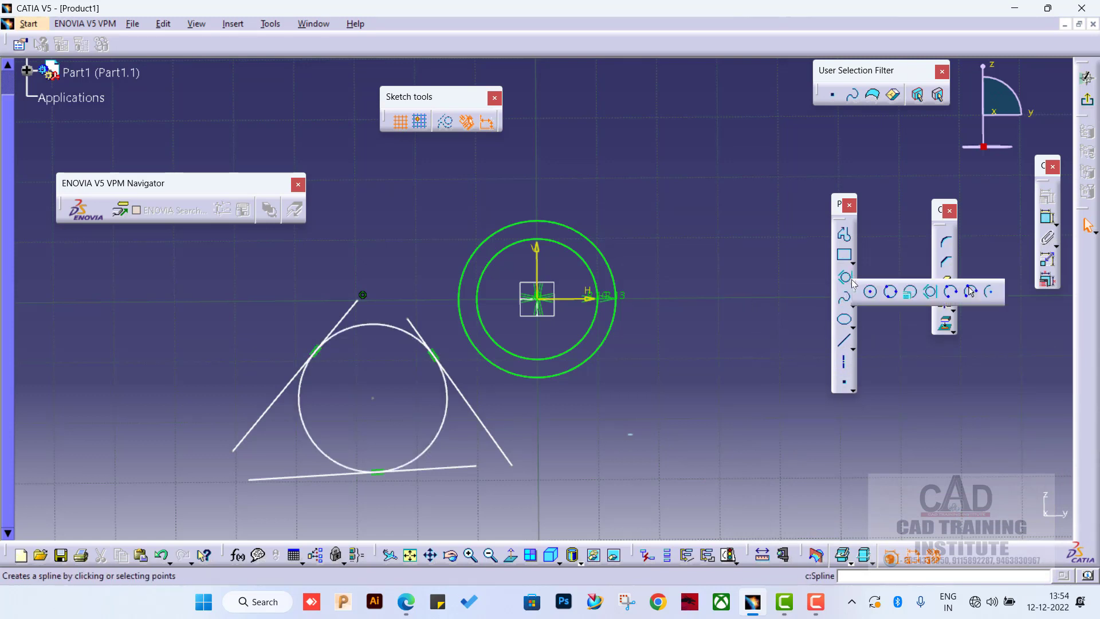
left_click(931, 293)
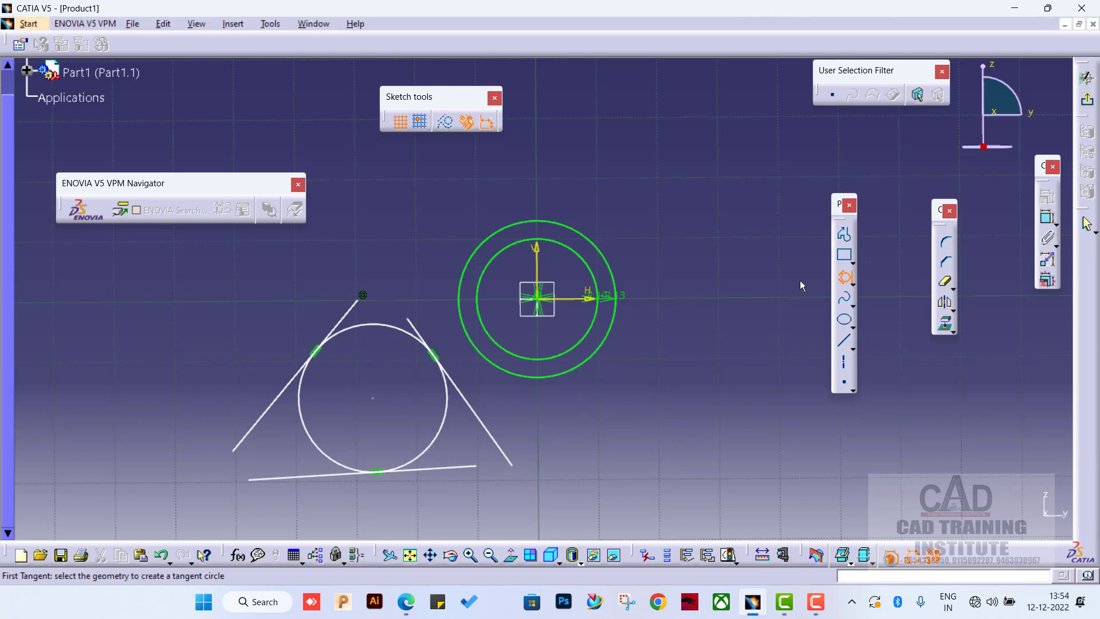
key("Escape")
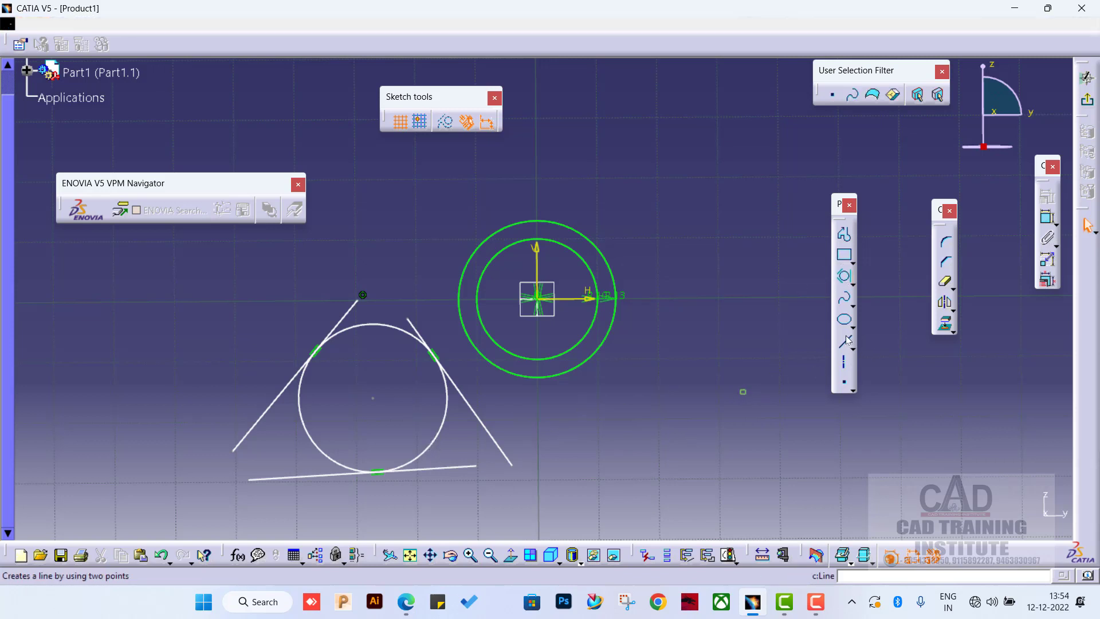
- Sketch three separate lines outlining a second open triangle to the lower right of the concentric circles
left_click(845, 341)
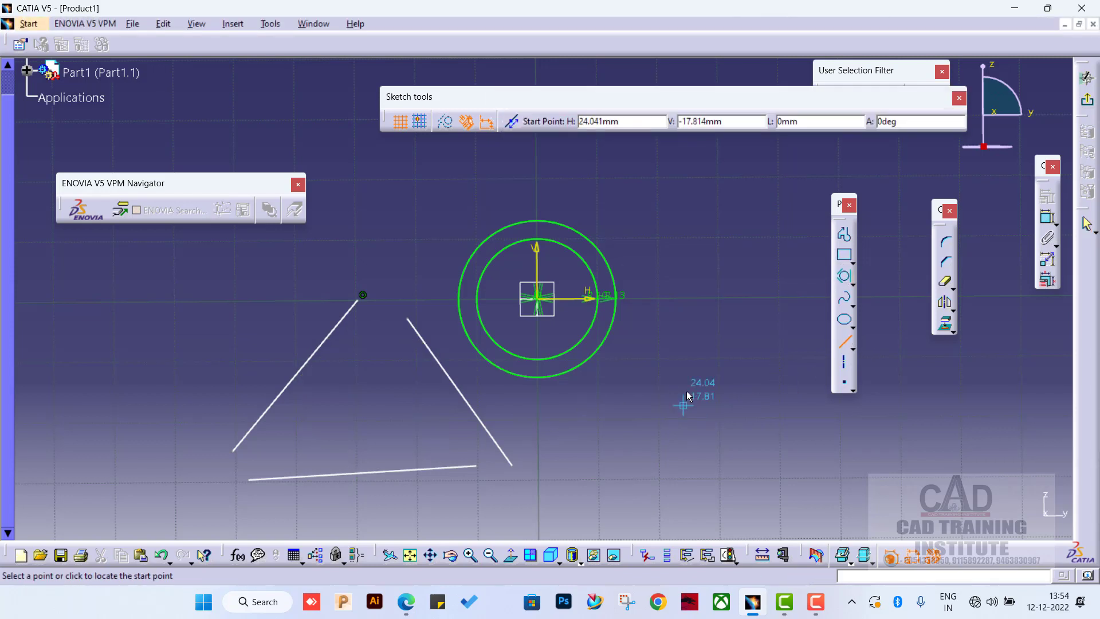
left_click(740, 373)
left_click(797, 472)
left_click(616, 496)
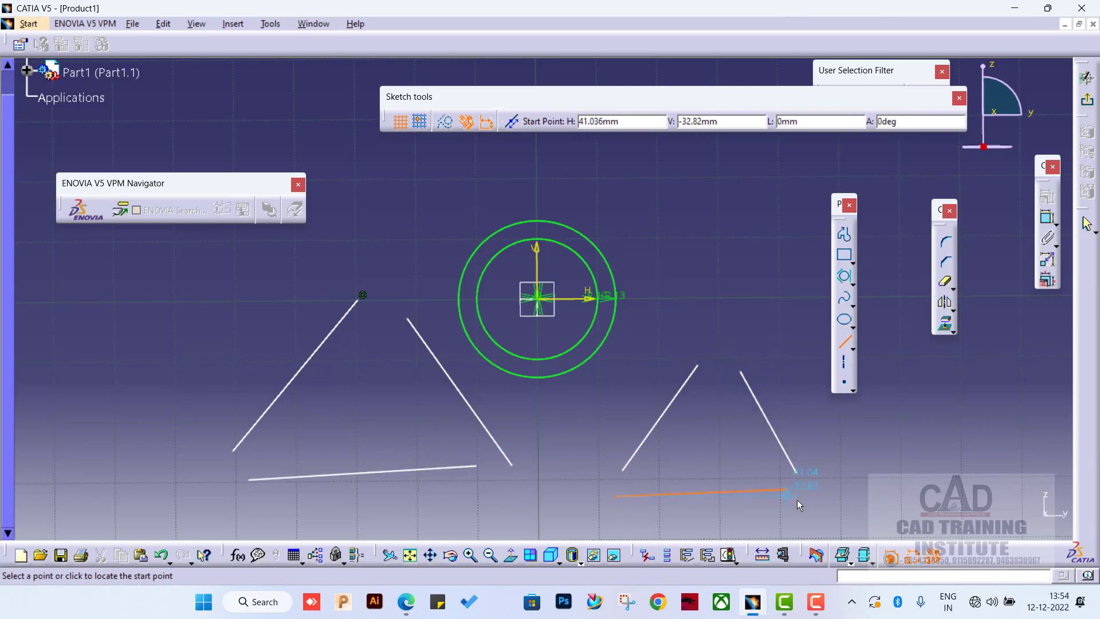
left_click(787, 489)
left_click(846, 339)
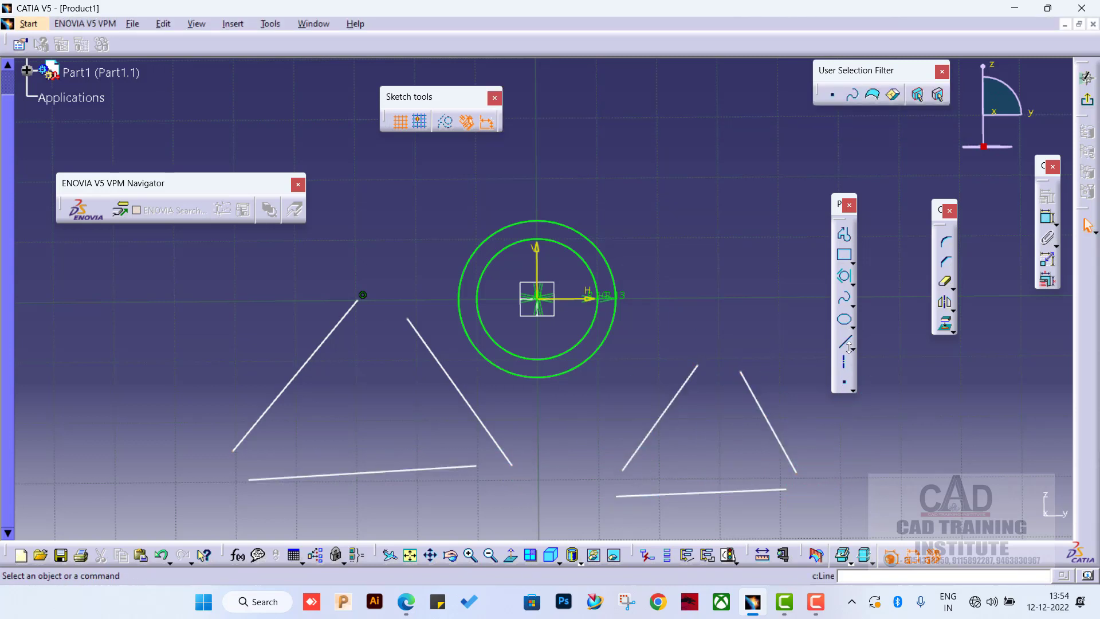
- Create a tri-tangent circle touching the three lines of the second triangle and accept its circle definition without changes
left_click(846, 276)
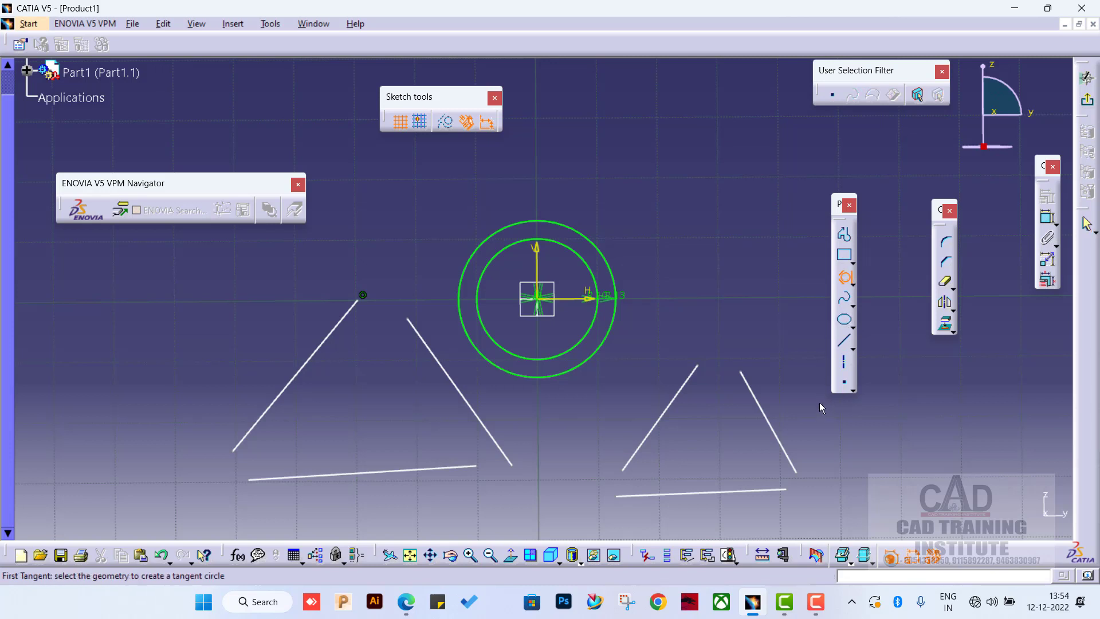
left_click(671, 406)
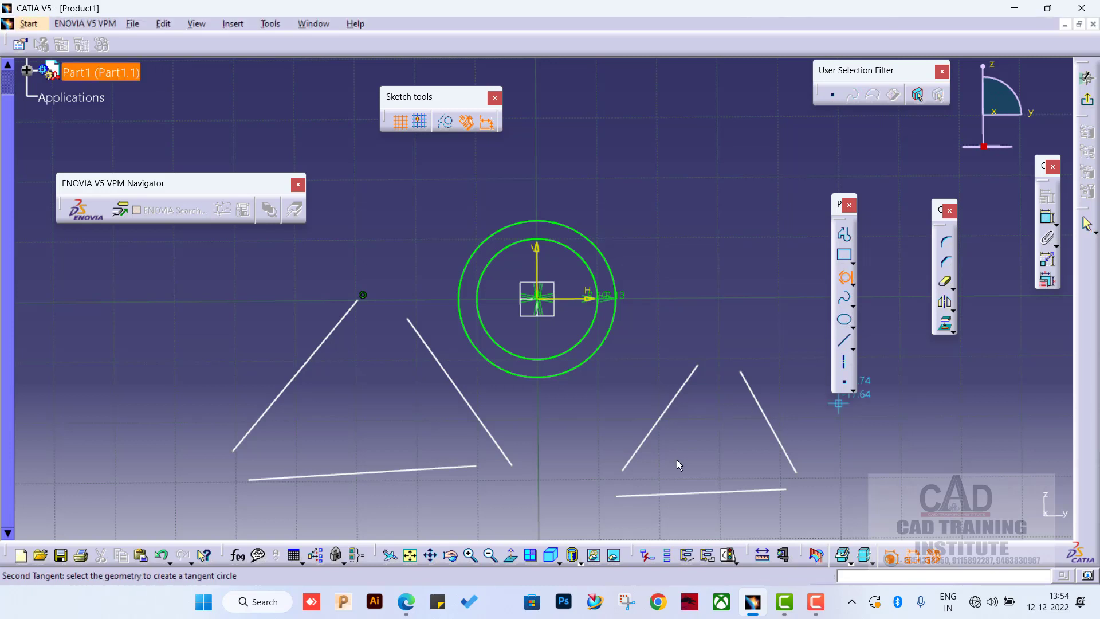
left_click(692, 493)
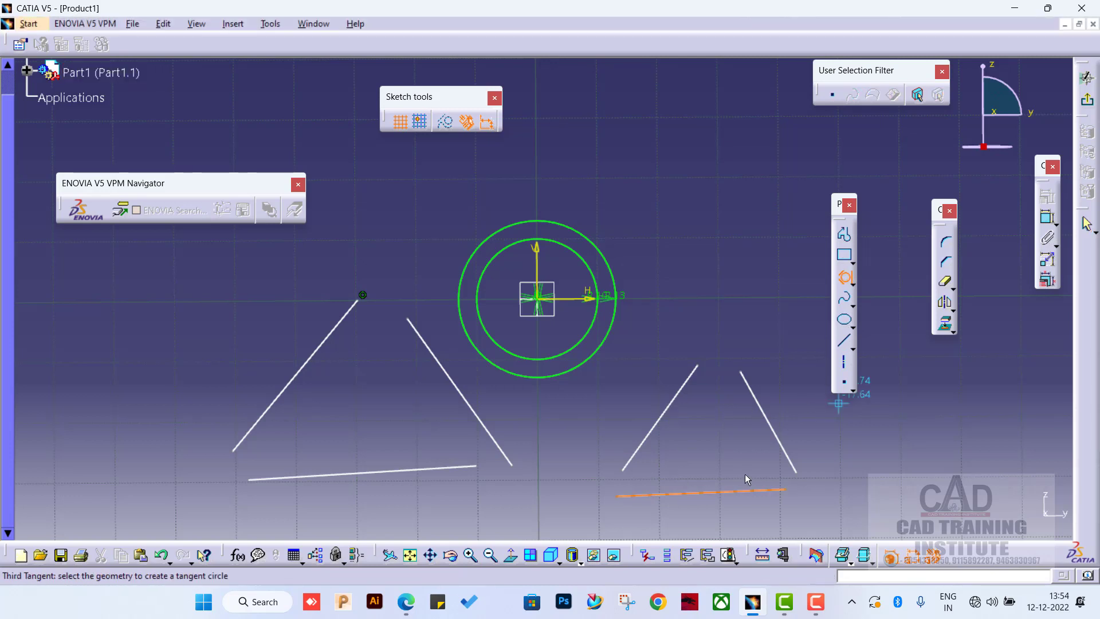
left_click(775, 426)
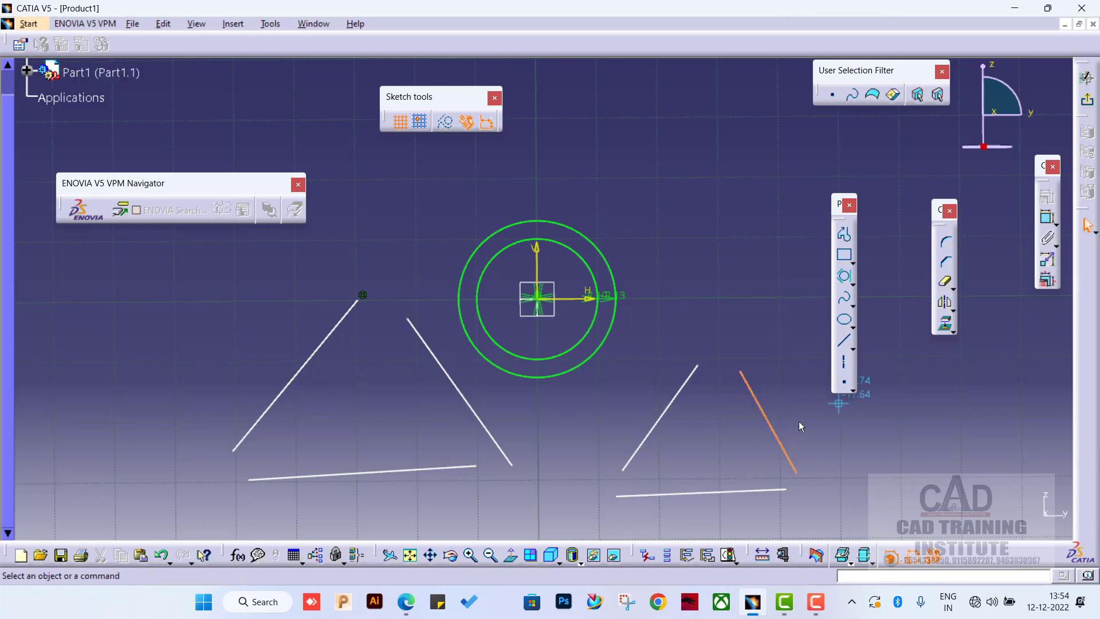
double_click(766, 408)
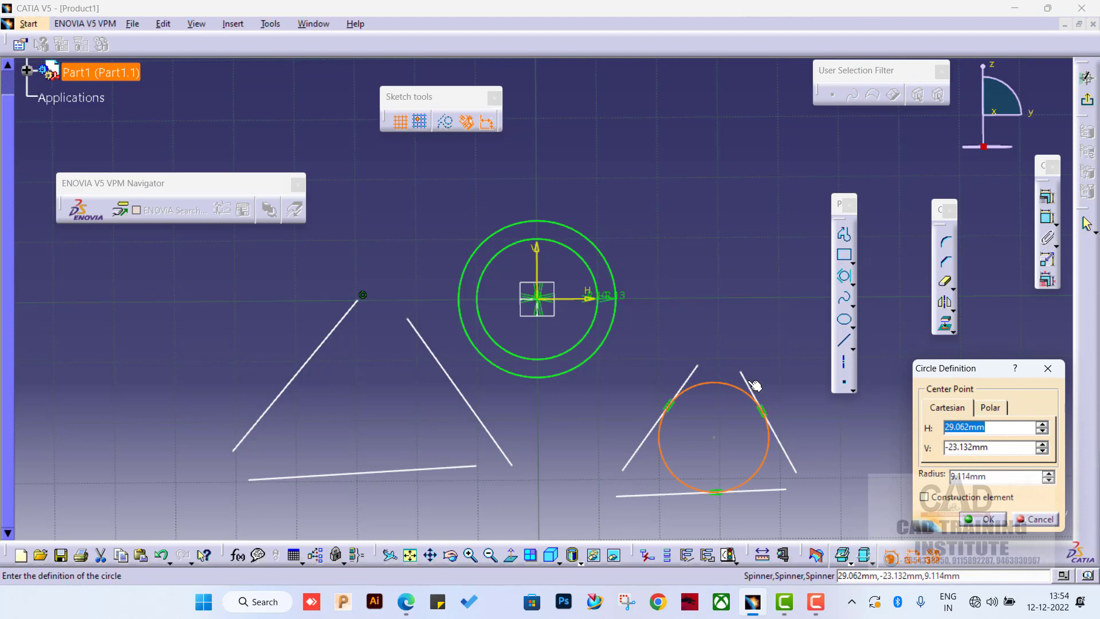
left_click(983, 521)
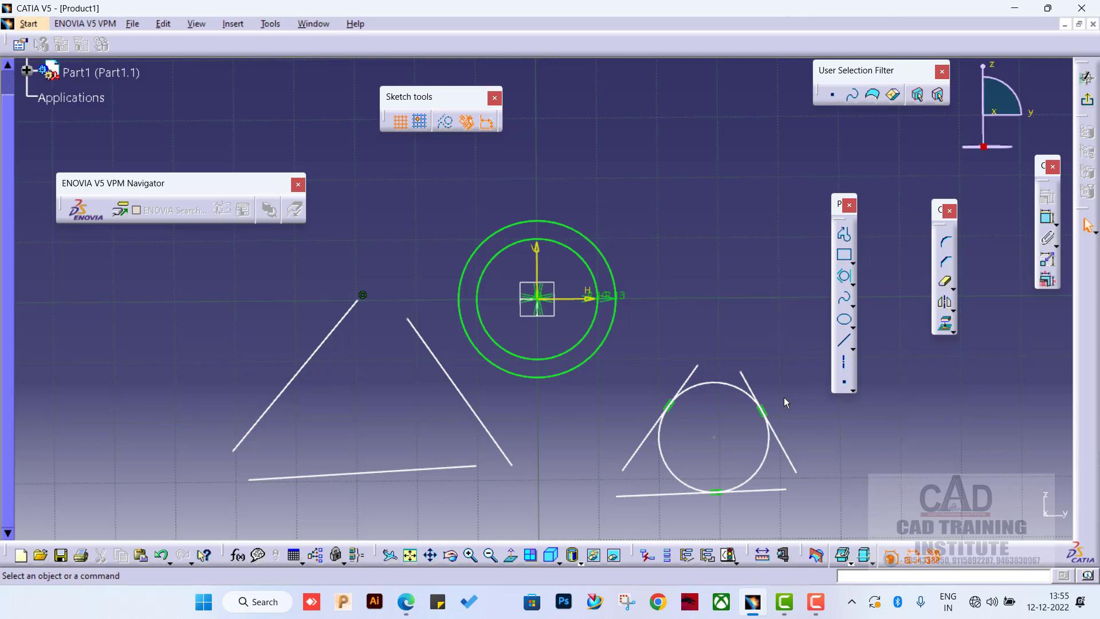
left_click(768, 418)
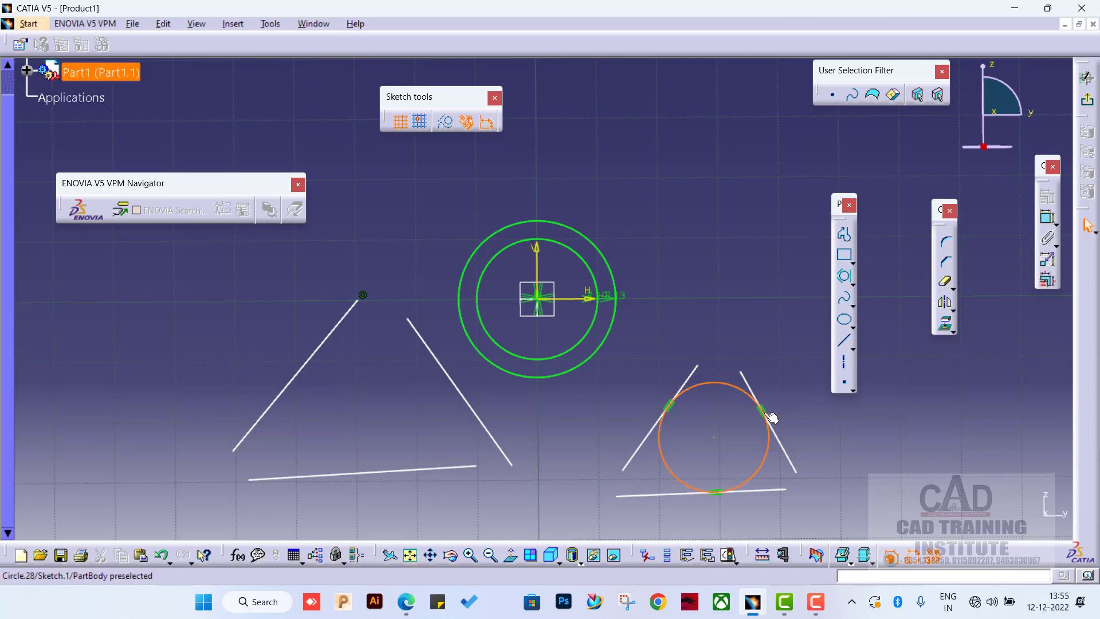
- Draw a three-point arc over the concentric circles, from the horizontal axis on their right to the top end of the first triangle's left line
left_click(852, 282)
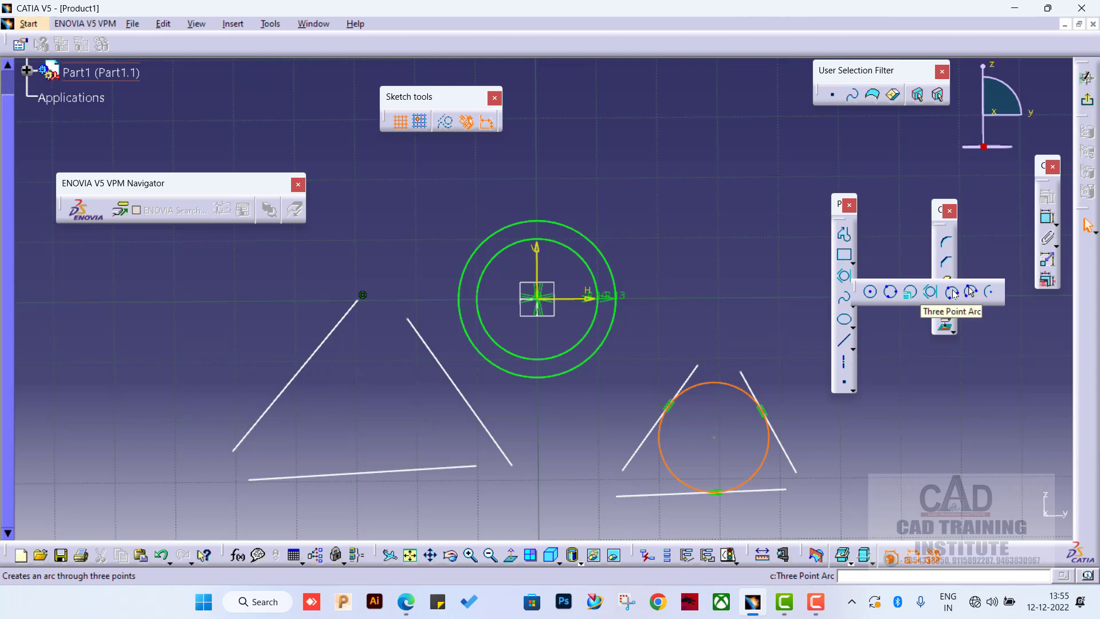
left_click(953, 292)
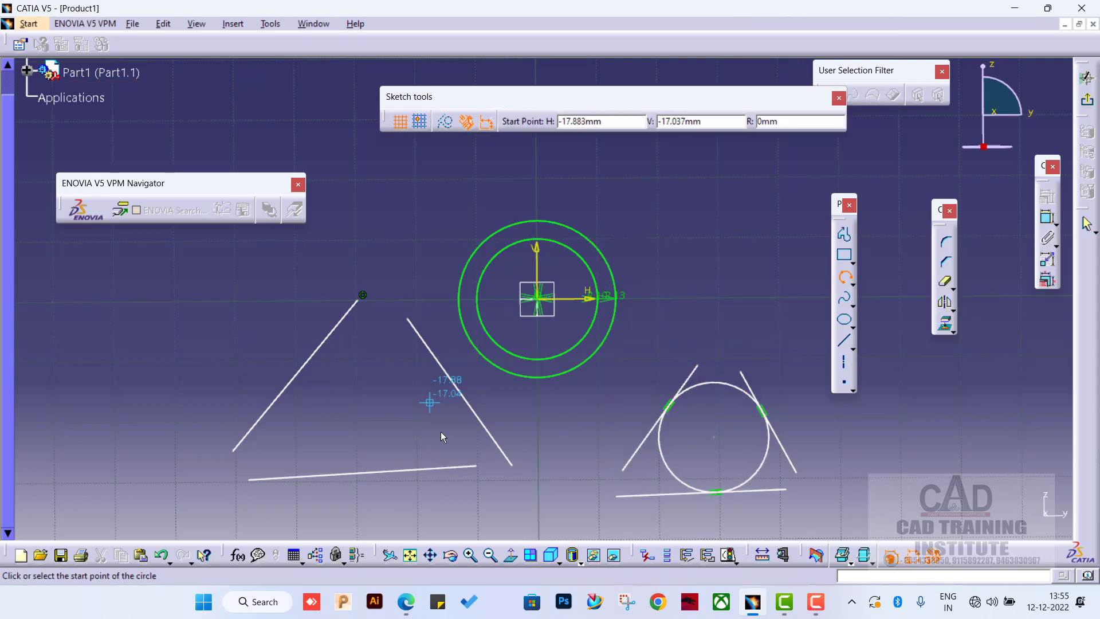
left_click(697, 294)
left_click(540, 177)
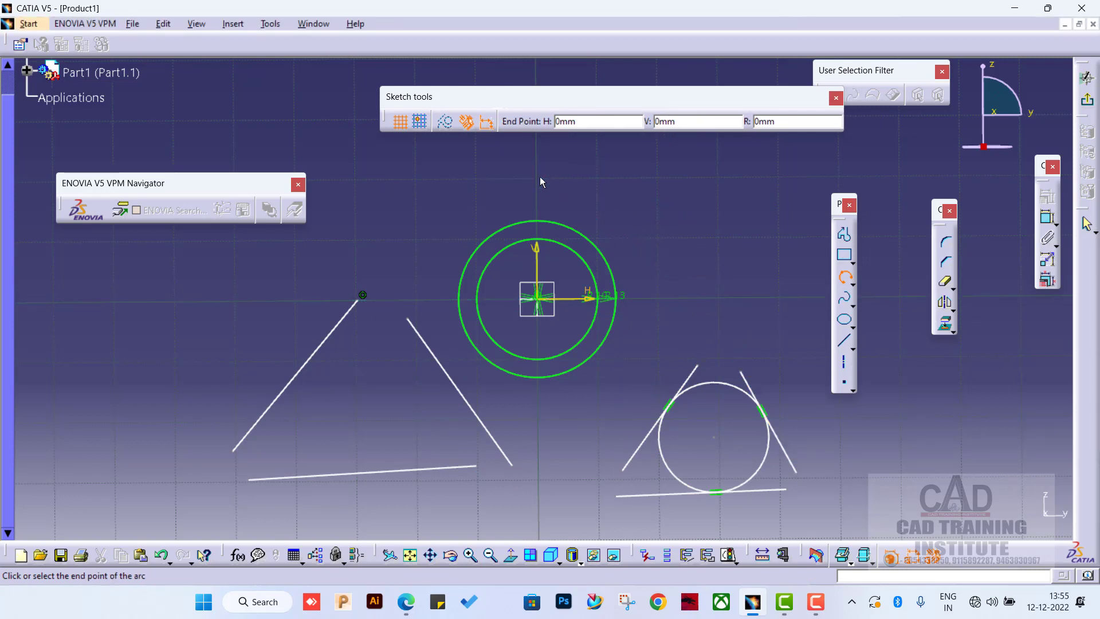
left_click(359, 295)
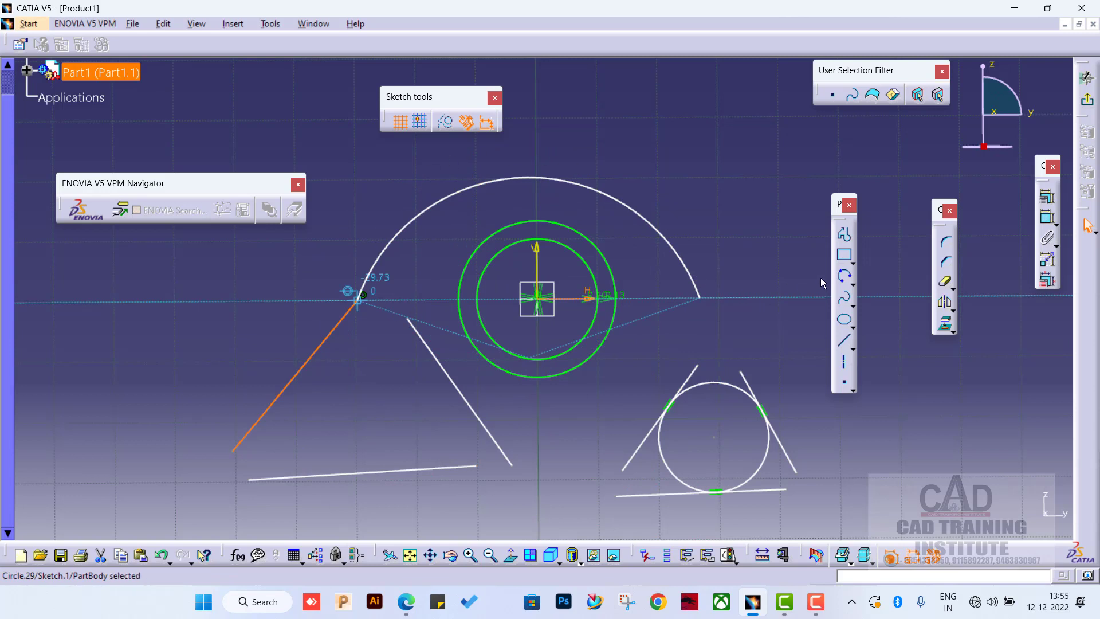
- Draw a Three Point Arc Starting With Limits between the ends of the second triangle's base line, bulging downward
left_click(853, 285)
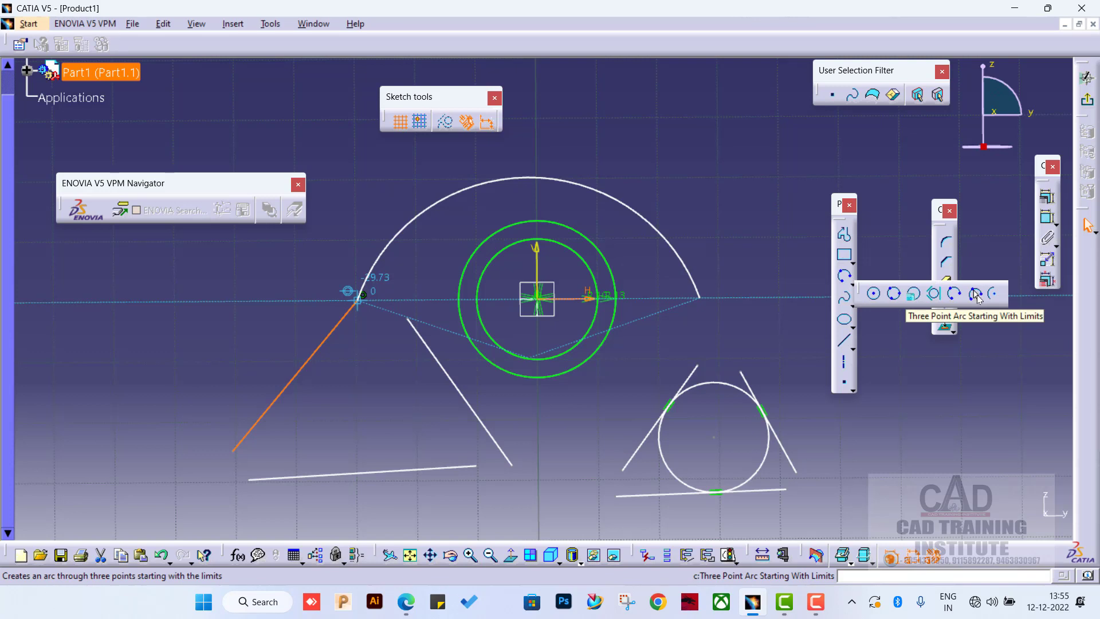
left_click(976, 294)
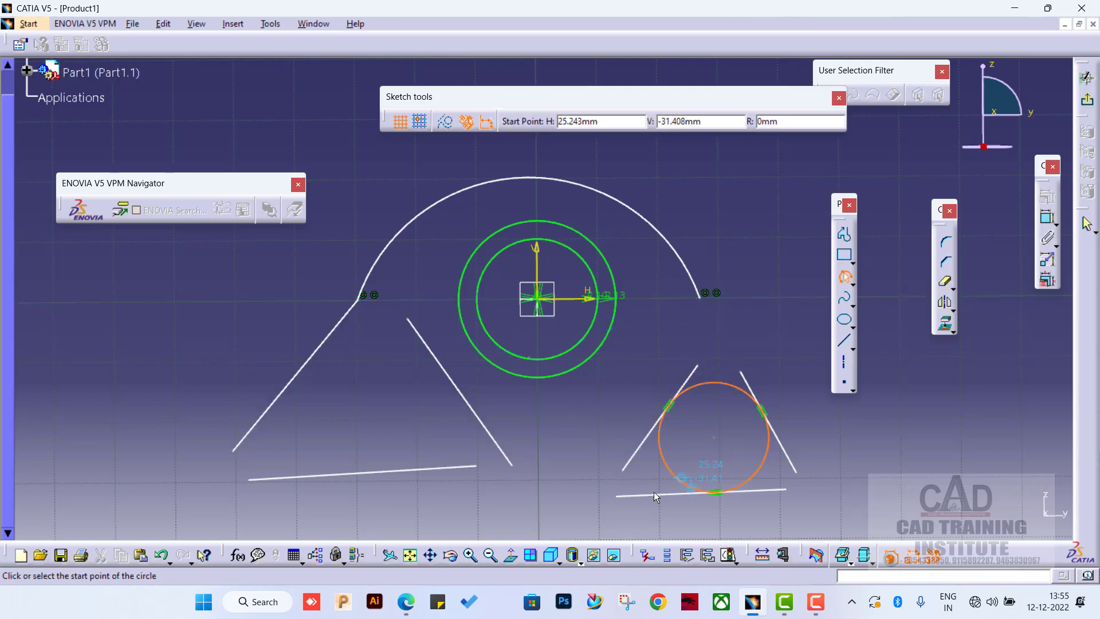
left_click(619, 497)
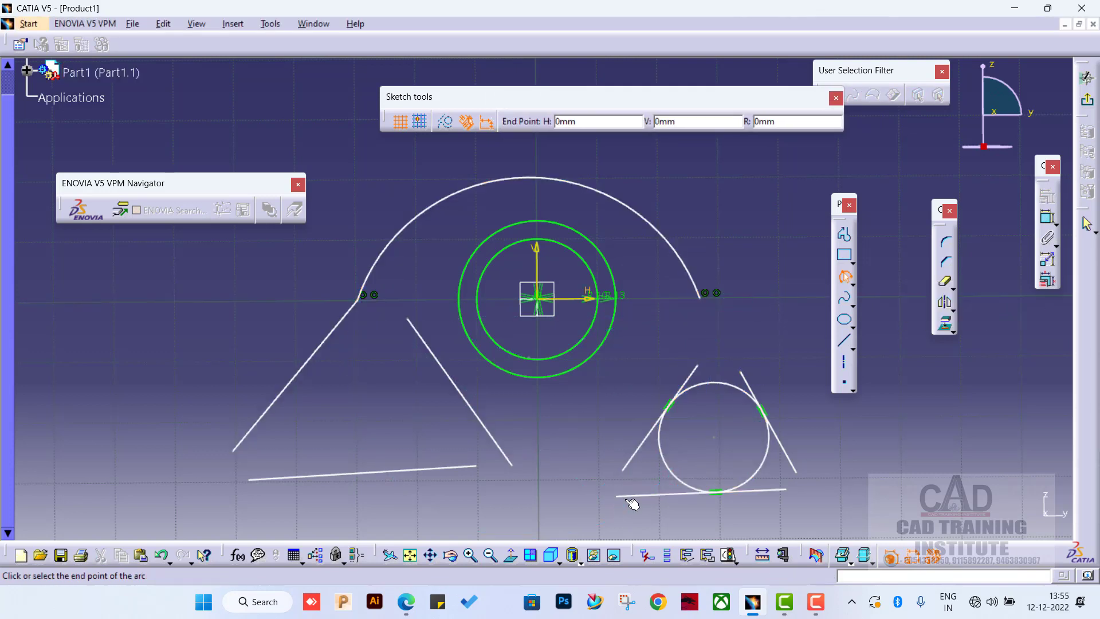
left_click(787, 490)
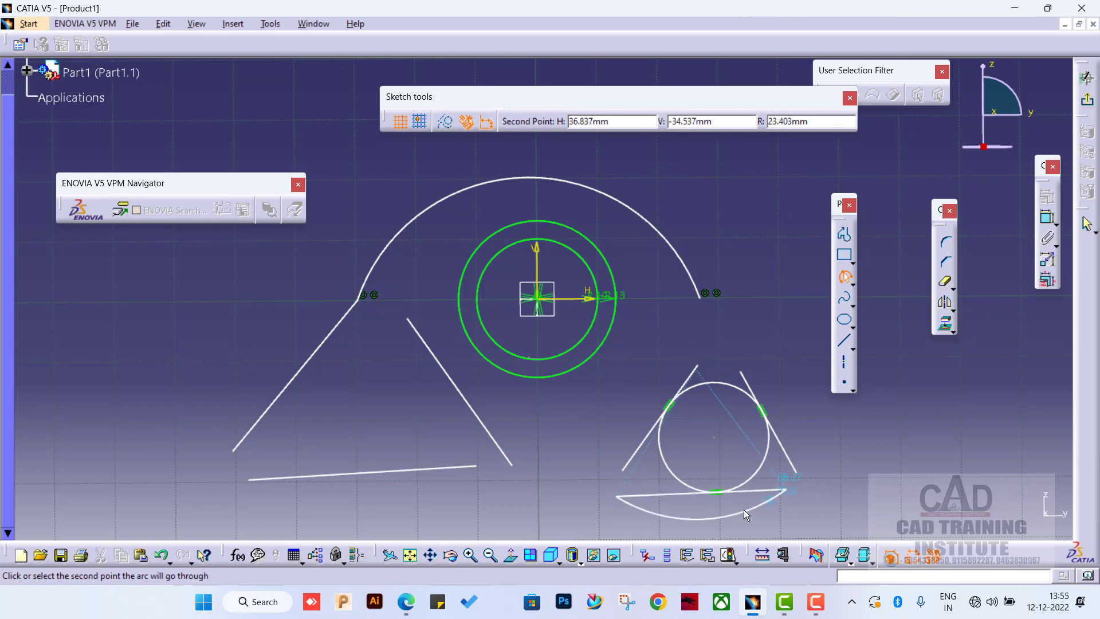
left_click(714, 526)
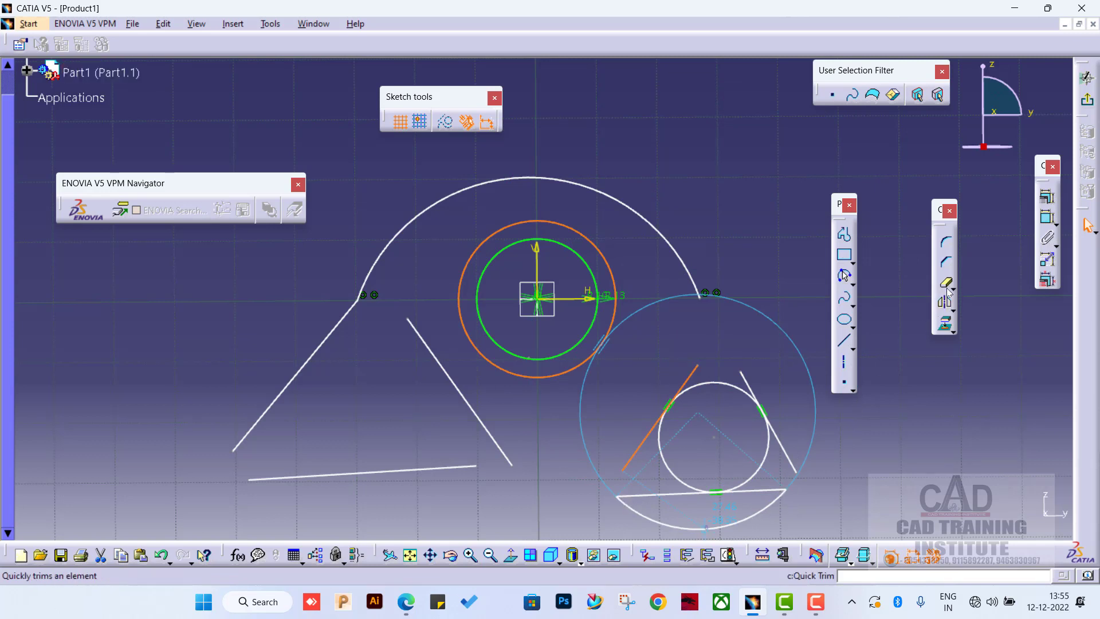
- Draw another arc starting with limits between the ends of the second triangle's right line, bulging outward
left_click(846, 277)
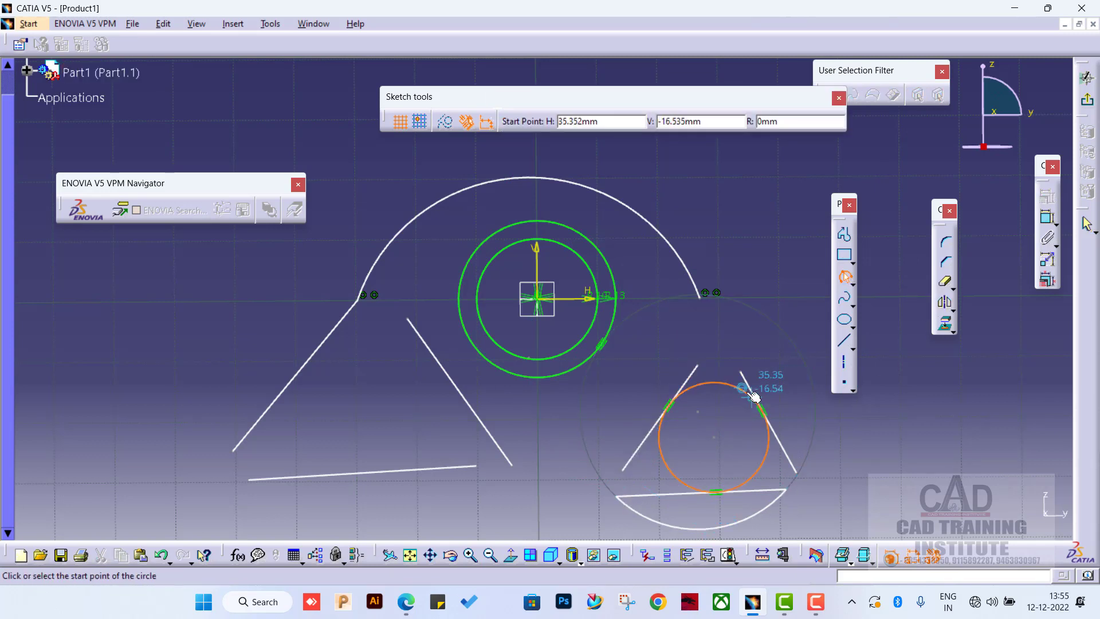
left_click(741, 372)
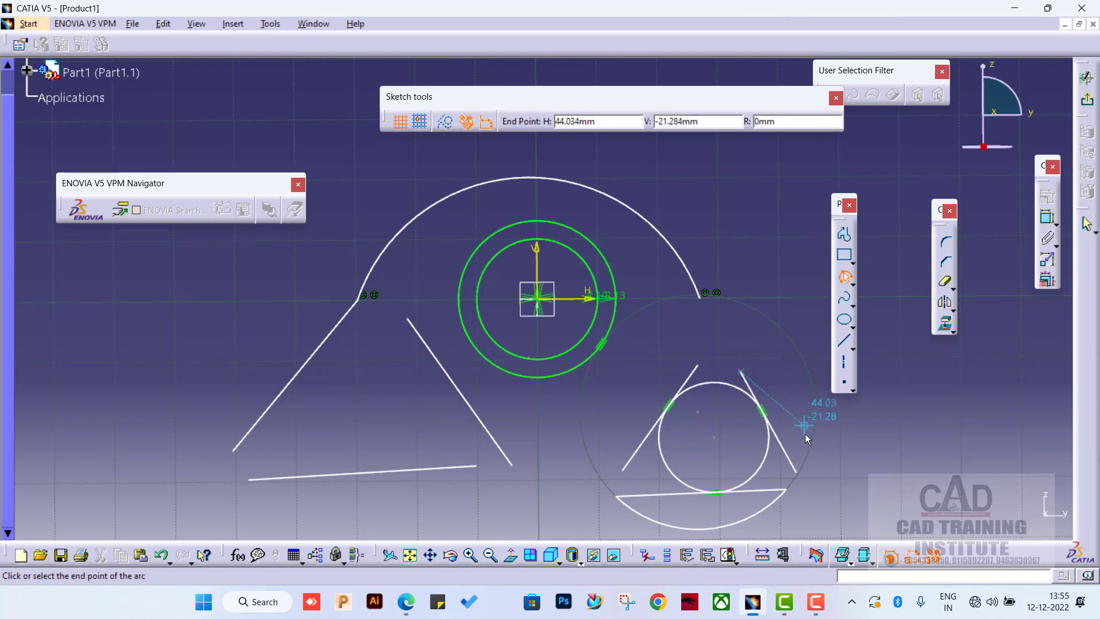
left_click(796, 473)
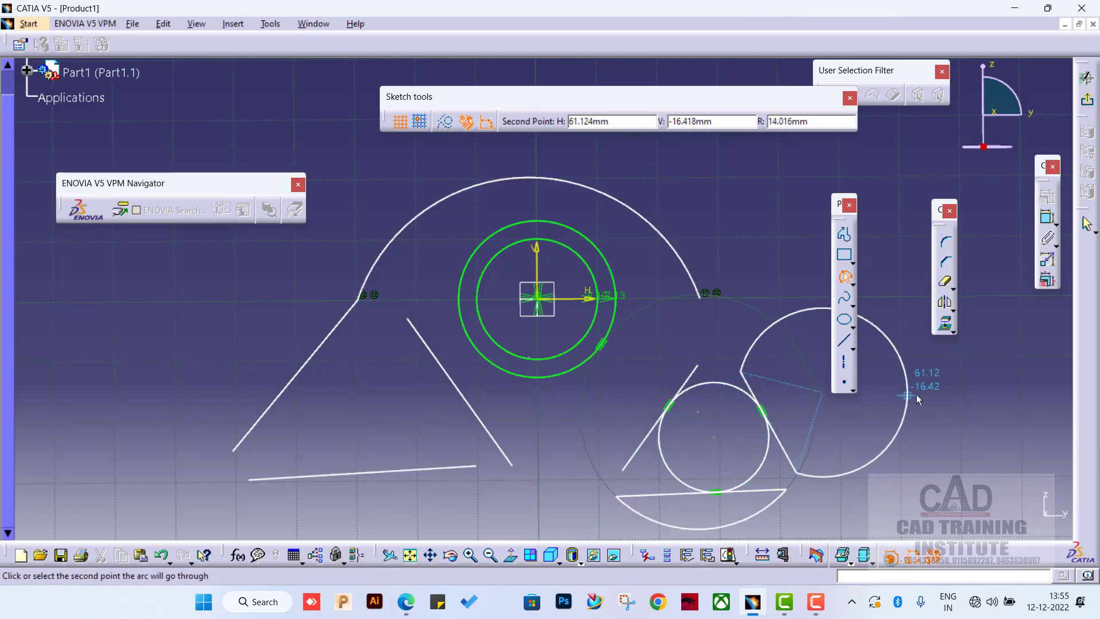
left_click(804, 413)
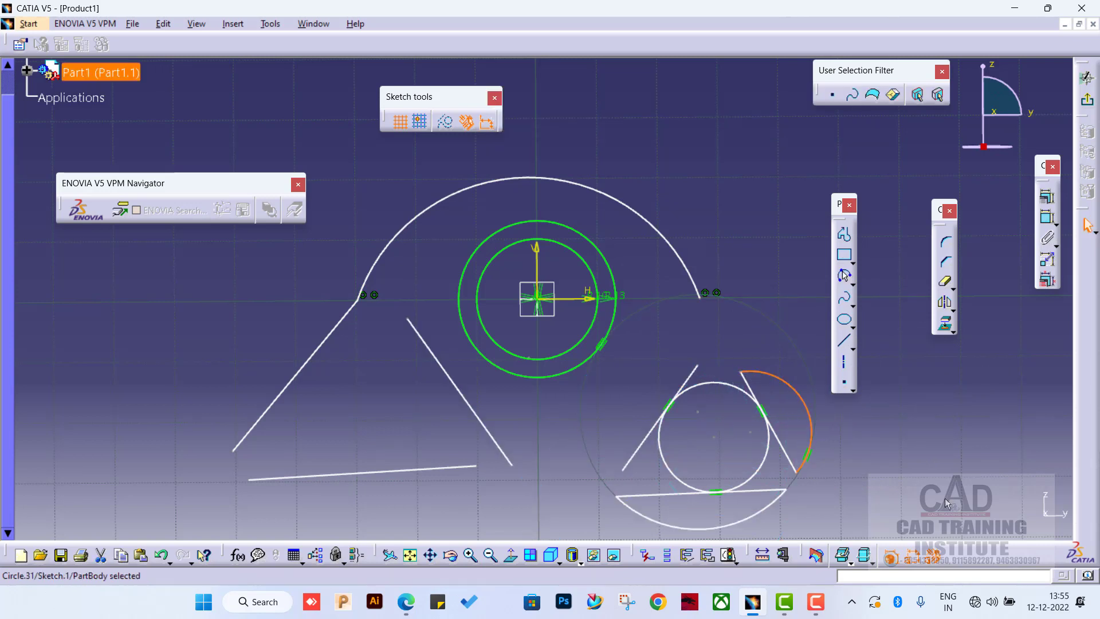
left_click(911, 454)
- Draw a centre-based arc with a radius of about 10.5 mm to the right of the second triangle
left_click(845, 276)
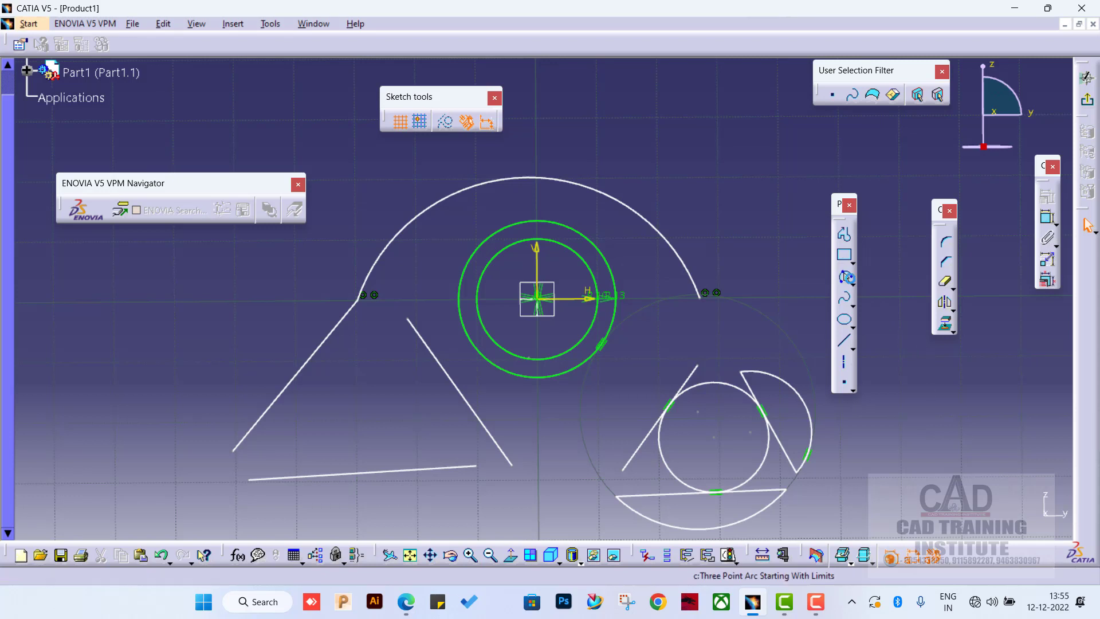
left_click(853, 284)
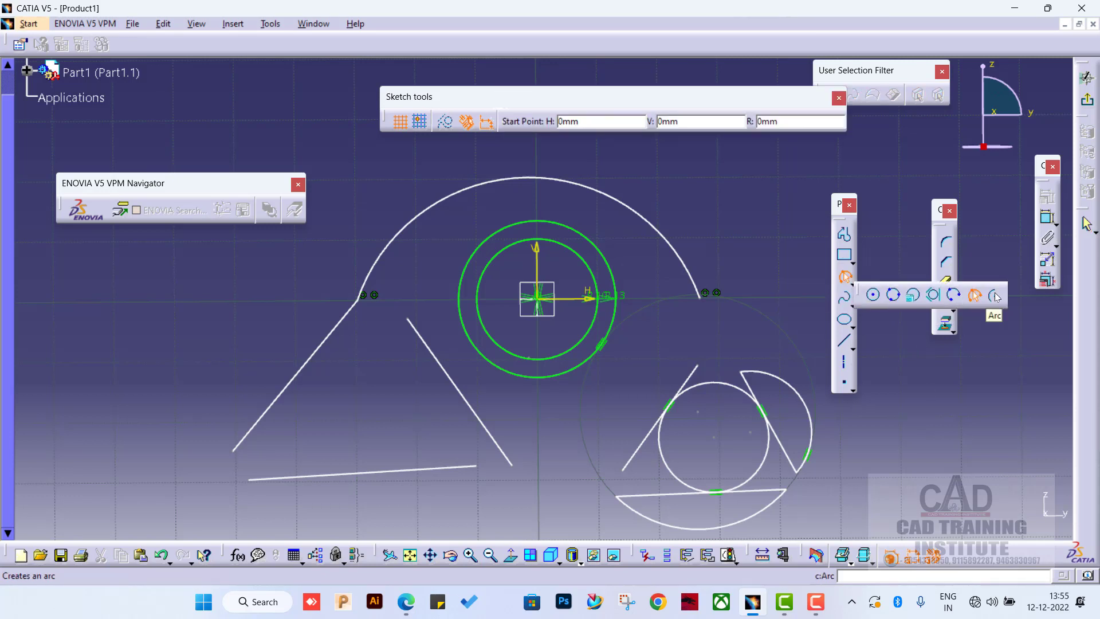
left_click(992, 297)
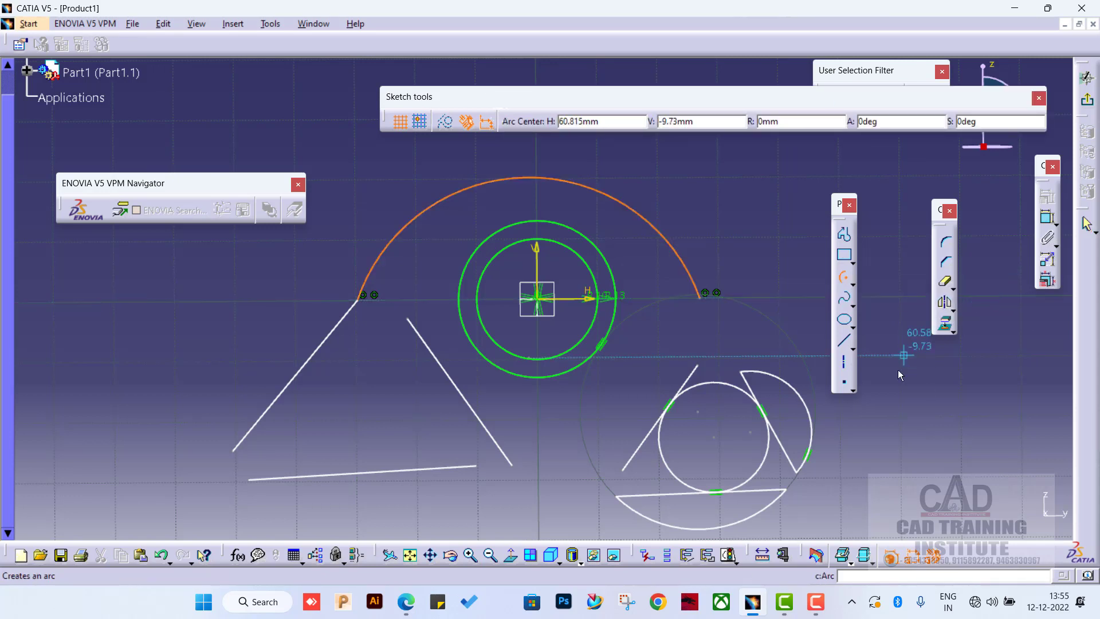
left_click(884, 480)
left_click(947, 480)
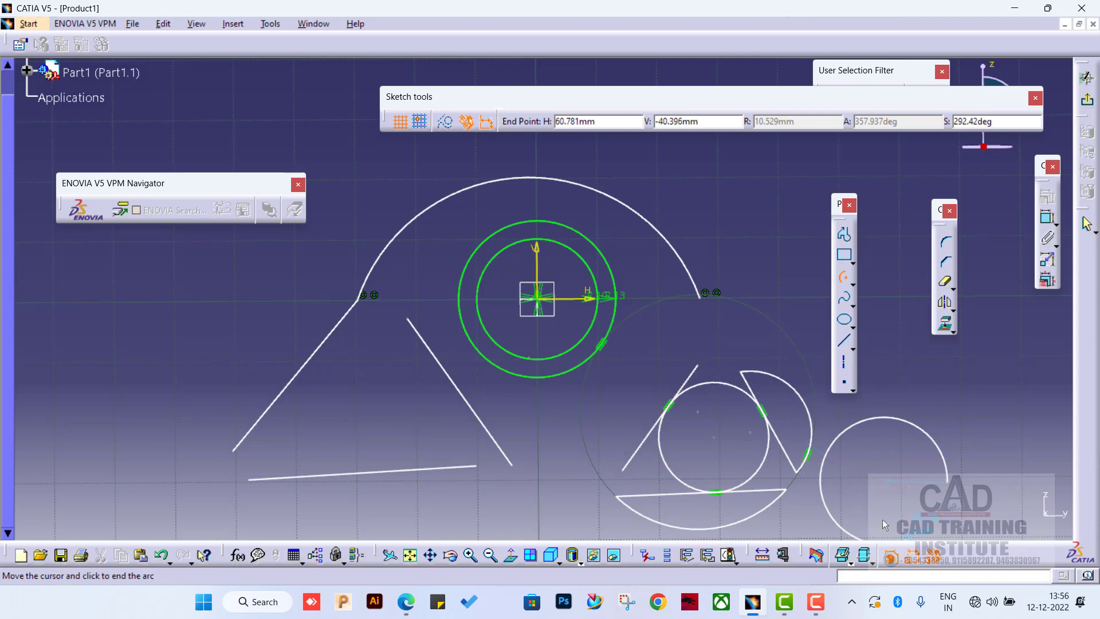
left_click(864, 423)
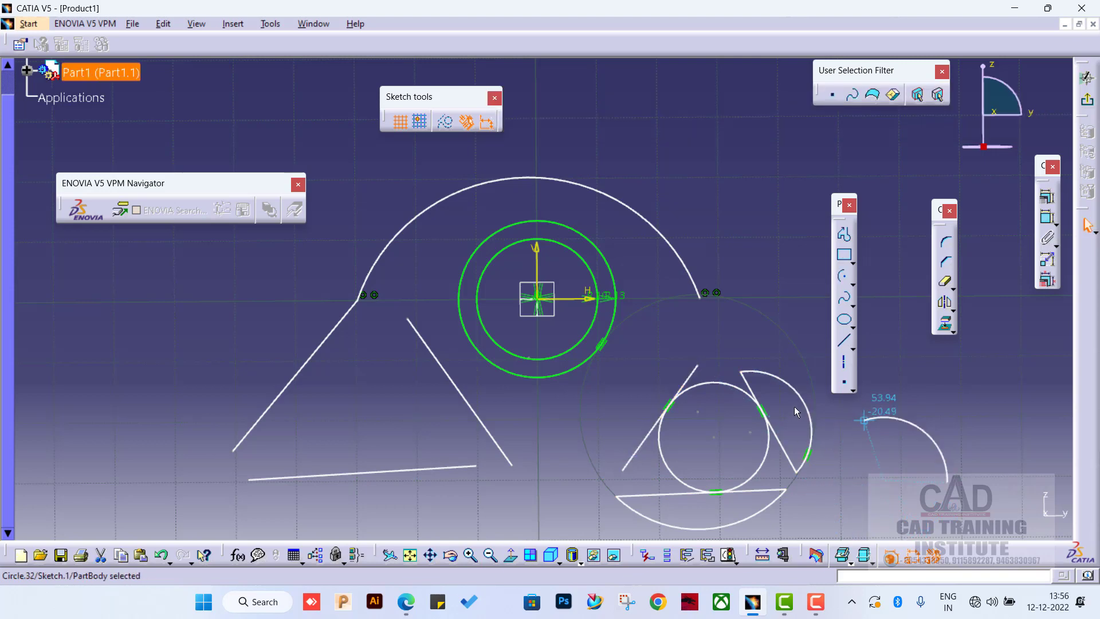
middle_click_drag(941, 373, 759, 359)
left_click(753, 361)
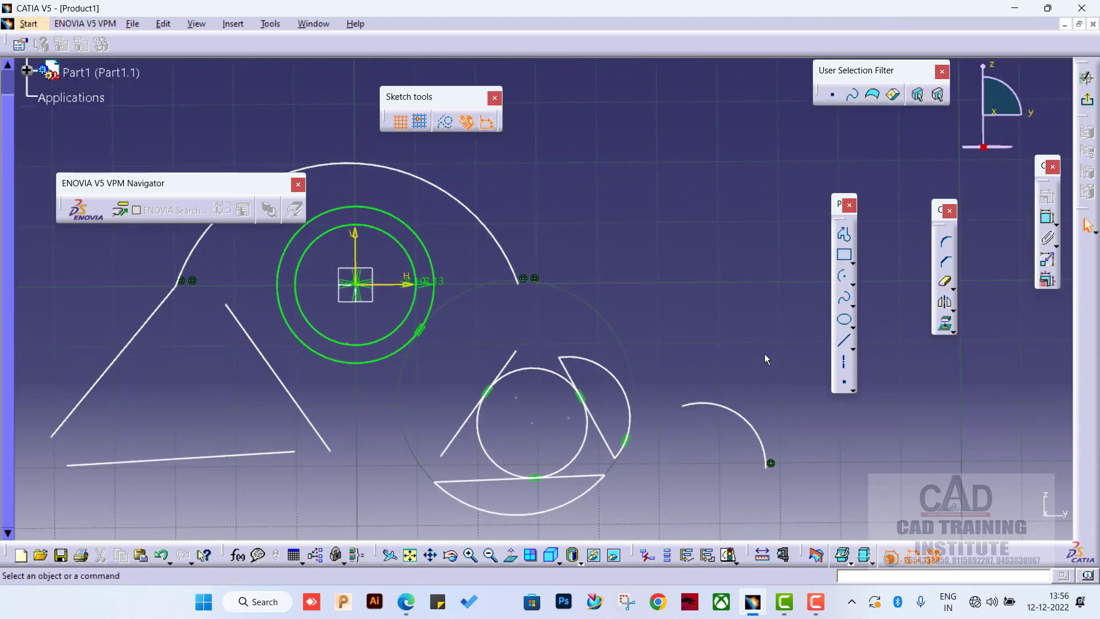
left_click(852, 263)
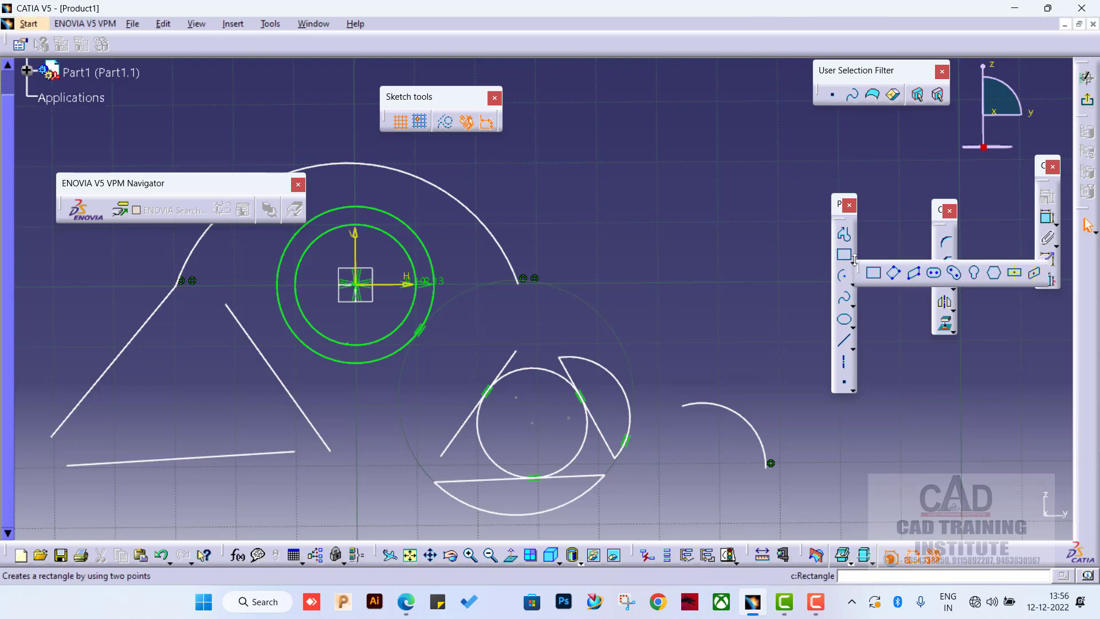
left_click(876, 271)
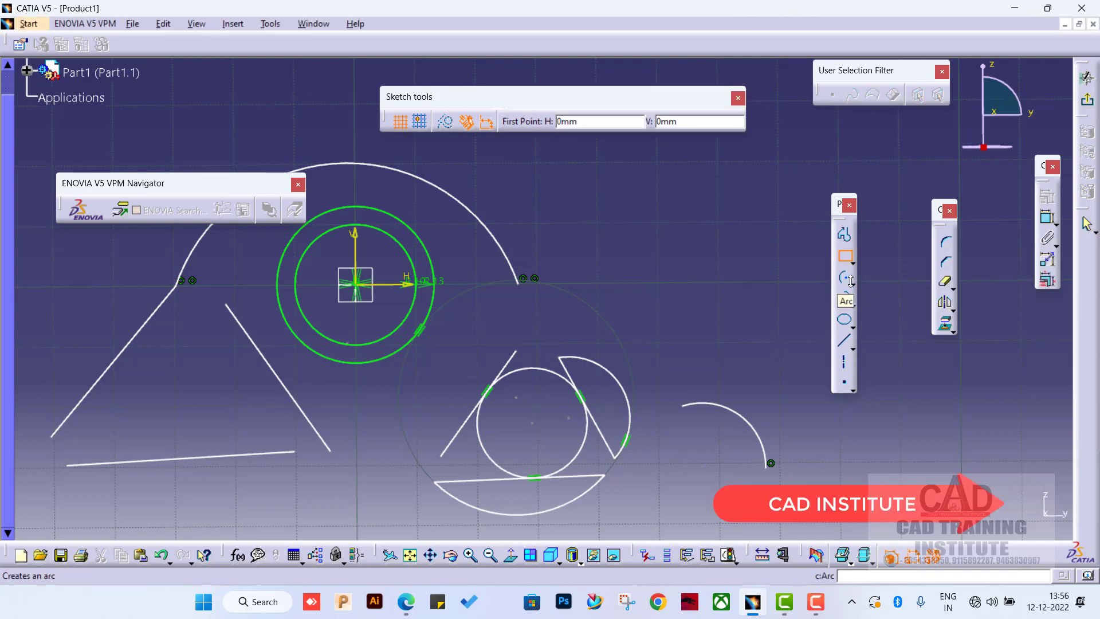
left_click(852, 282)
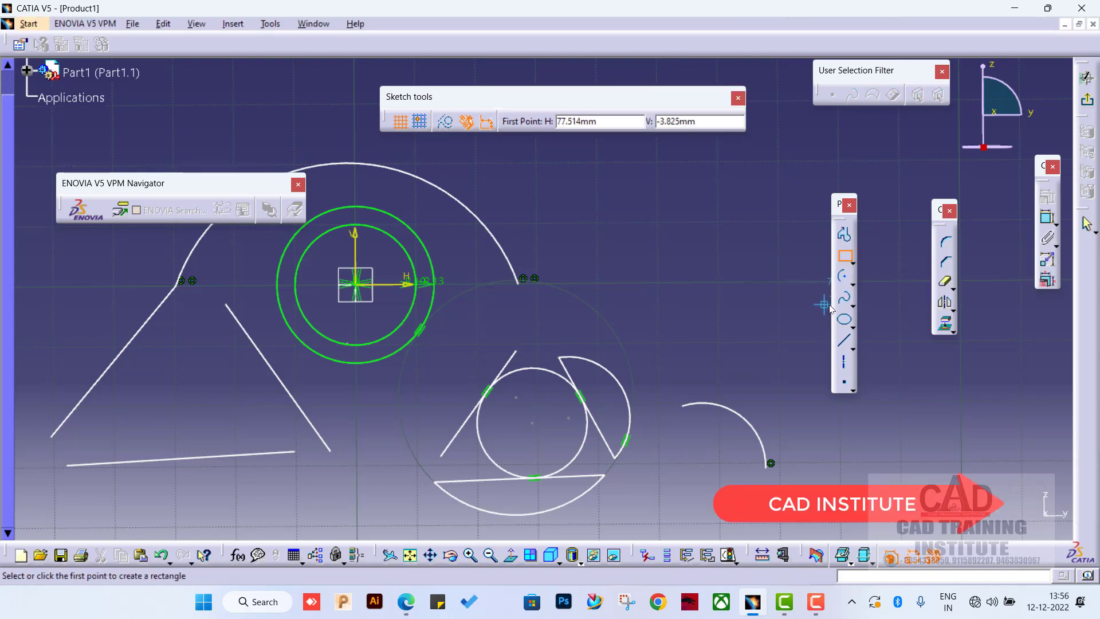
left_click(854, 306)
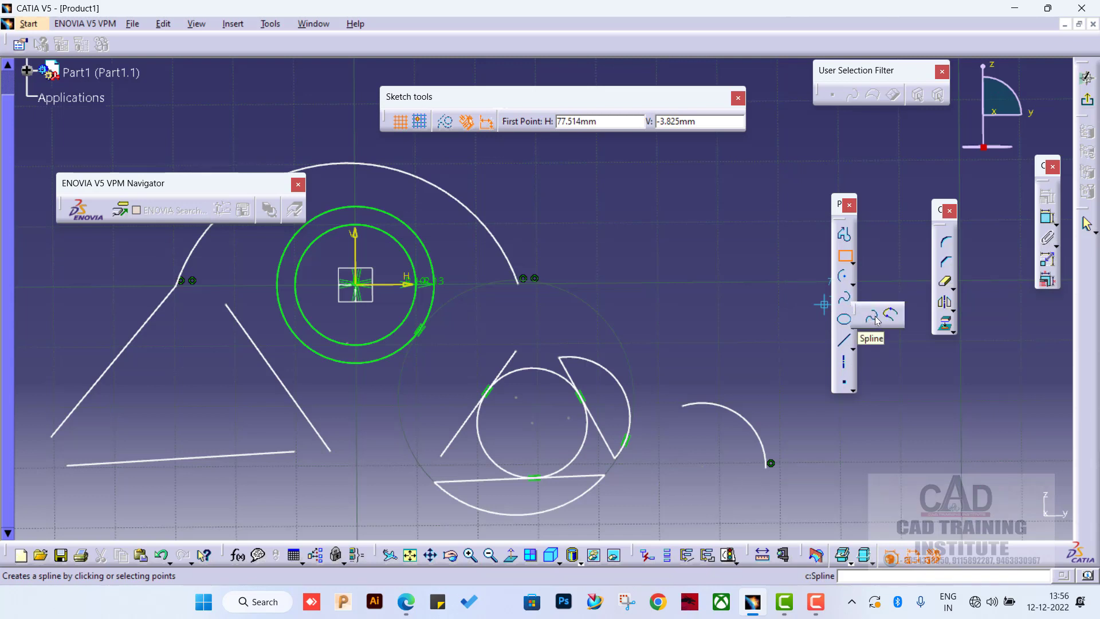
left_click(877, 320)
left_click(852, 302)
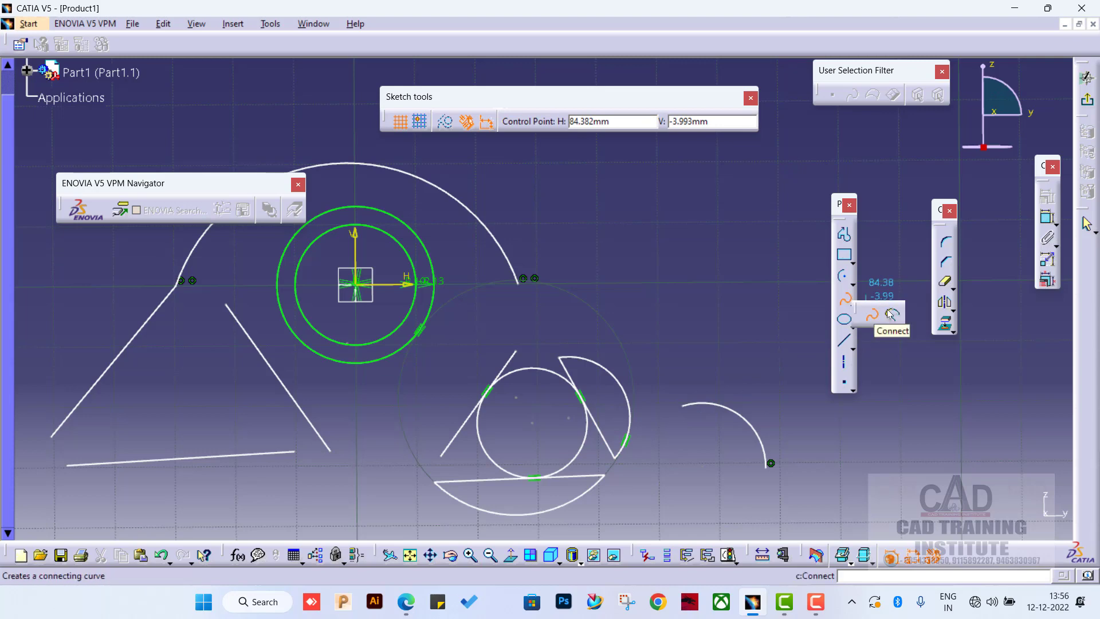
left_click(891, 314)
- Draw an open wavy spline through five control points to the right of the centre-based arc
mouse_move(807, 408)
middle_mouse_down()
mouse_move(601, 424)
mouse_move(551, 446)
middle_mouse_up()
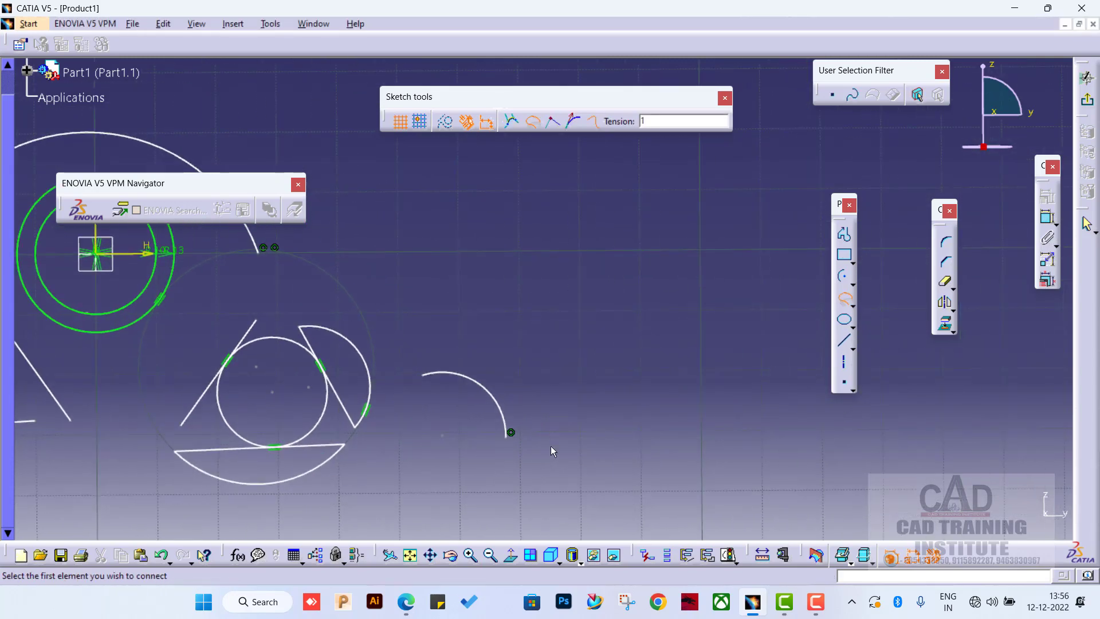
left_click(853, 303)
left_click(875, 318)
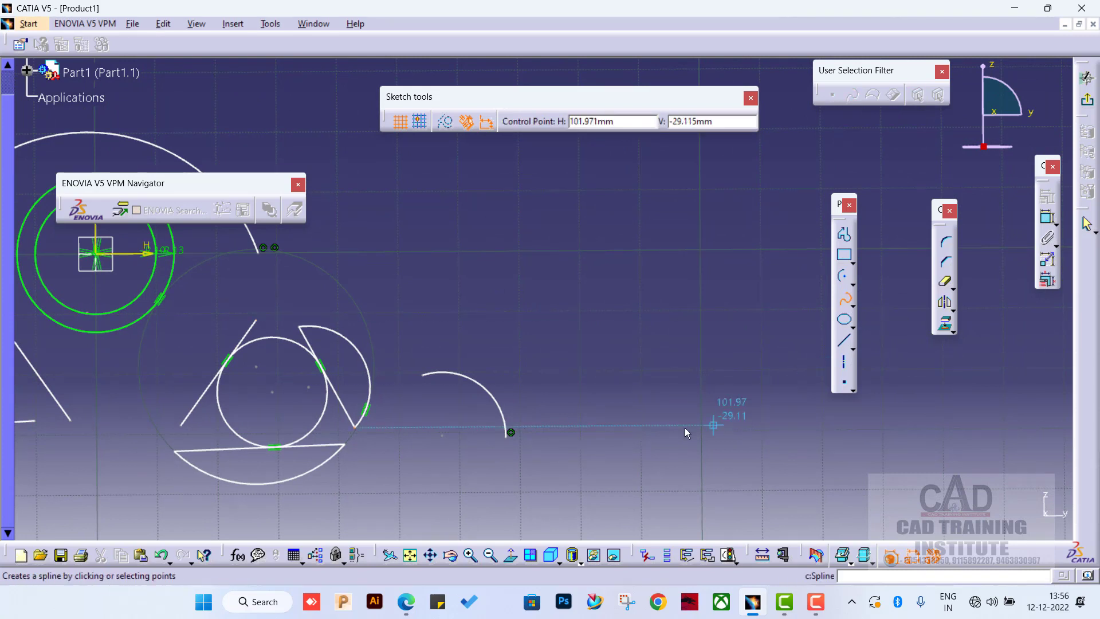
left_click(569, 452)
left_click(613, 390)
left_click(692, 454)
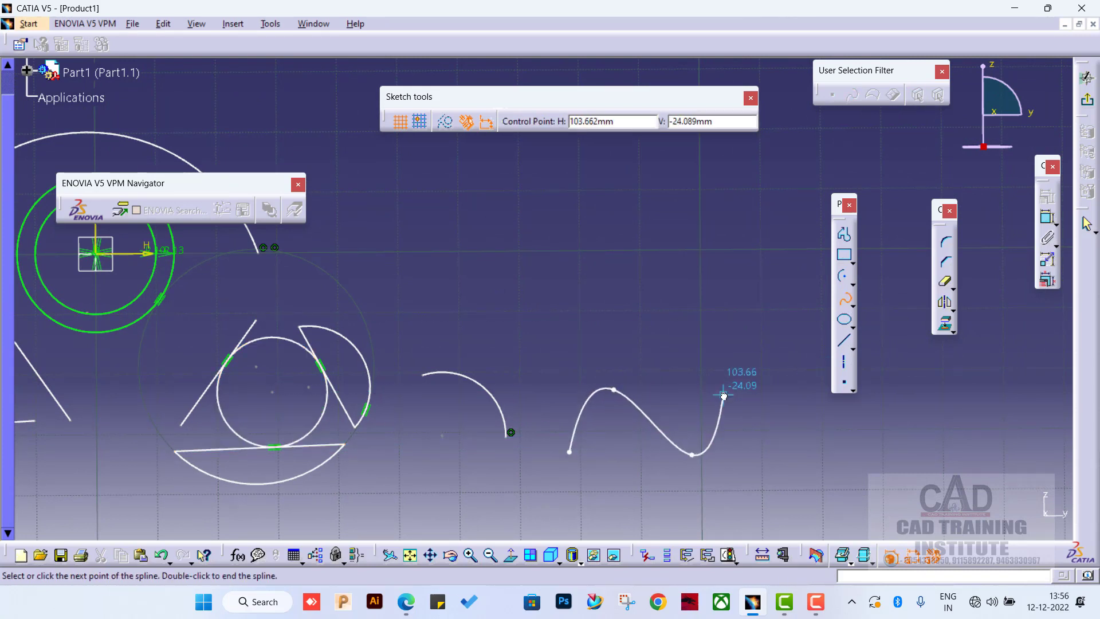
left_click(723, 395)
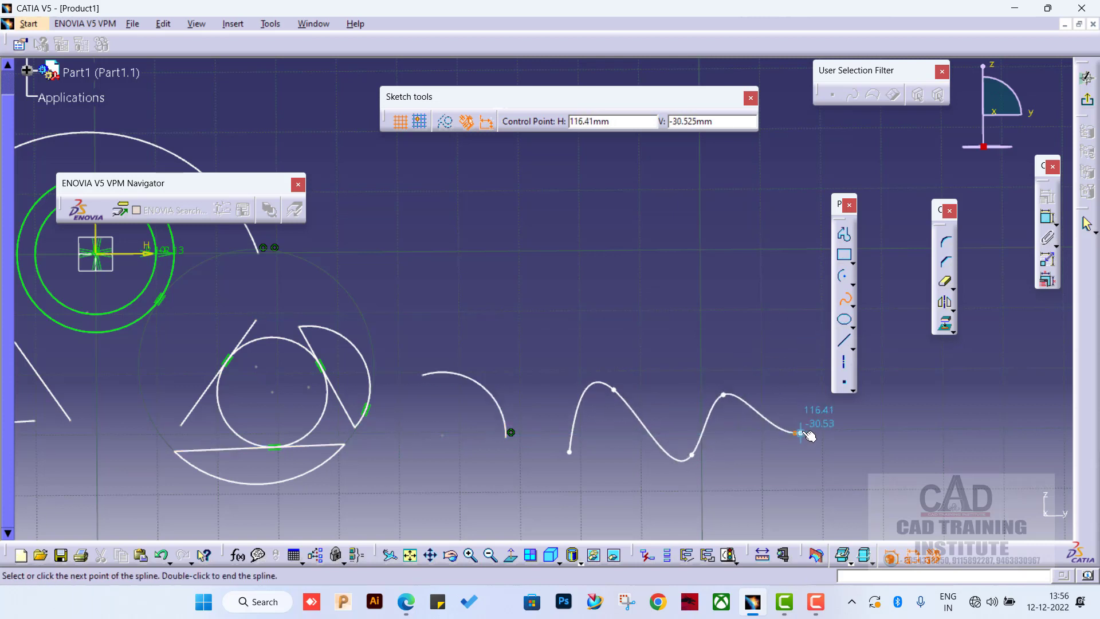
right_click(798, 433)
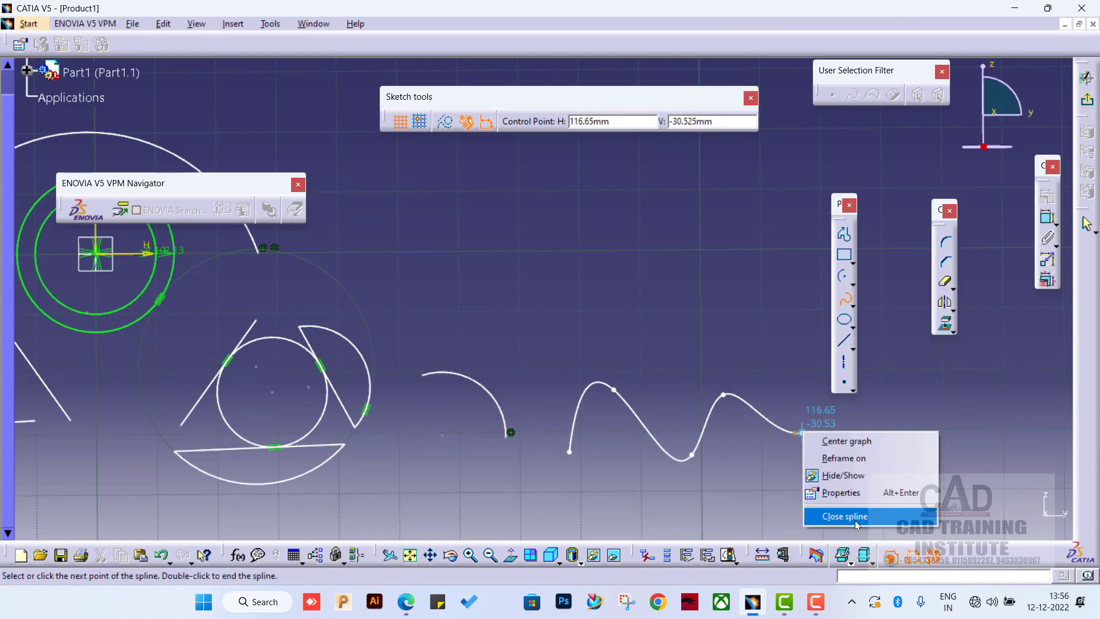
left_click(858, 440)
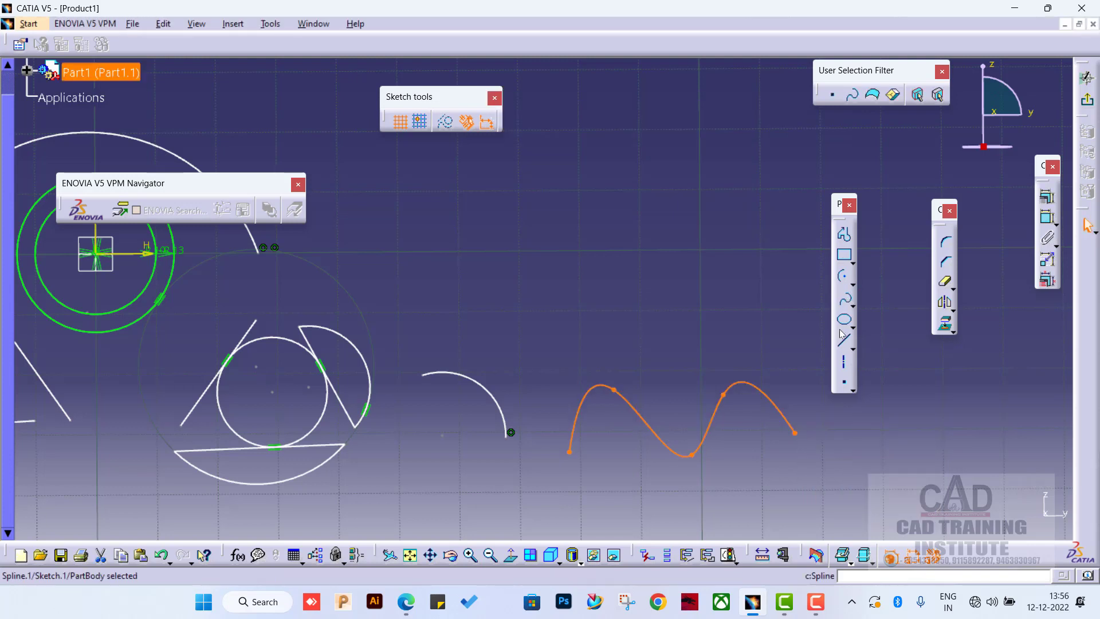
- Draw a second open spline through six control points, to the right of the first spline with a gap between them
left_click(844, 298)
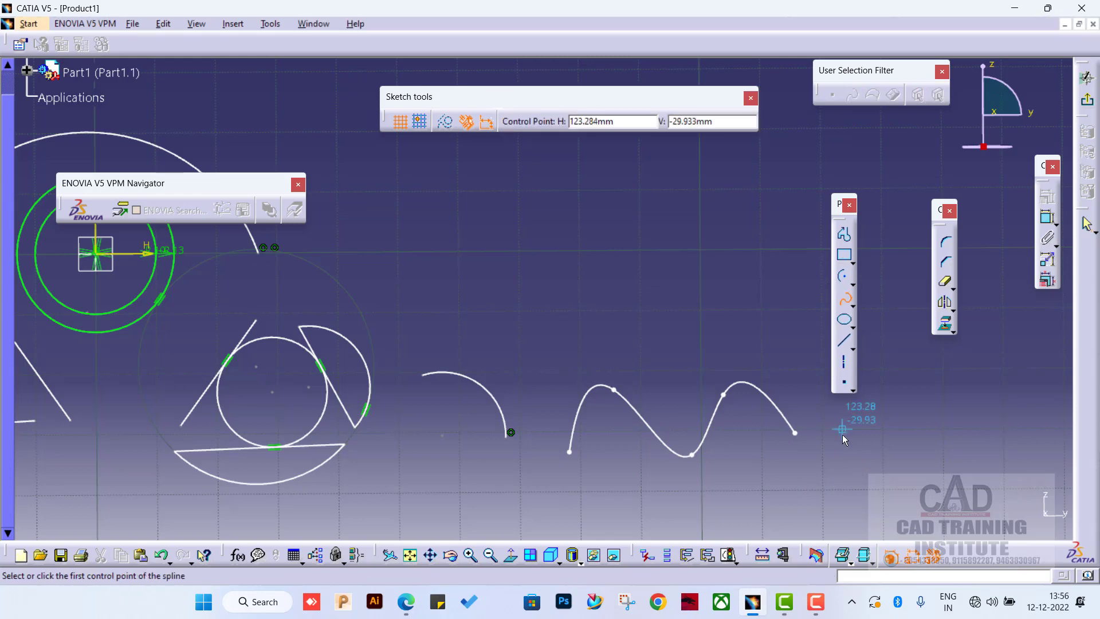
middle_click_drag(701, 424, 620, 418)
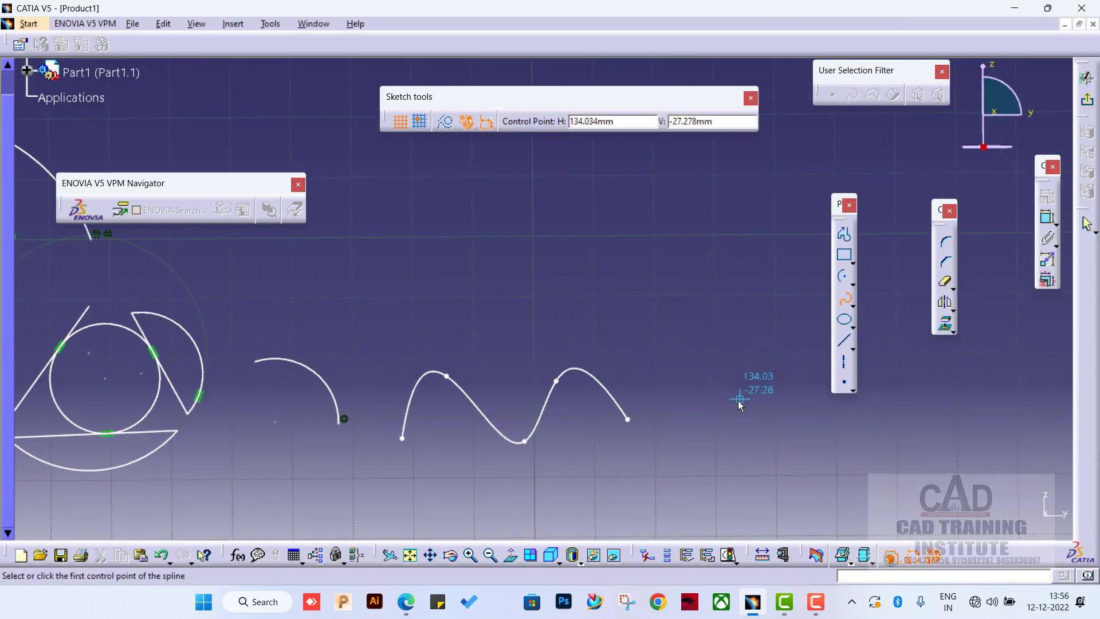
left_click(740, 379)
left_click(787, 405)
left_click(856, 426)
left_click(915, 397)
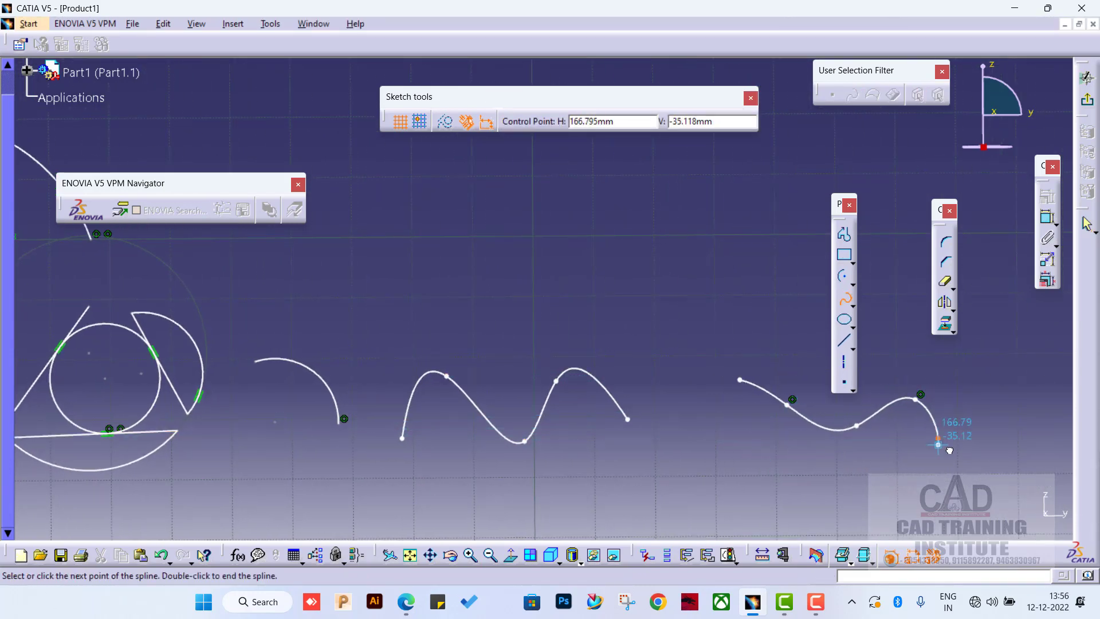
left_click(938, 439)
left_click(985, 414)
left_click(848, 301)
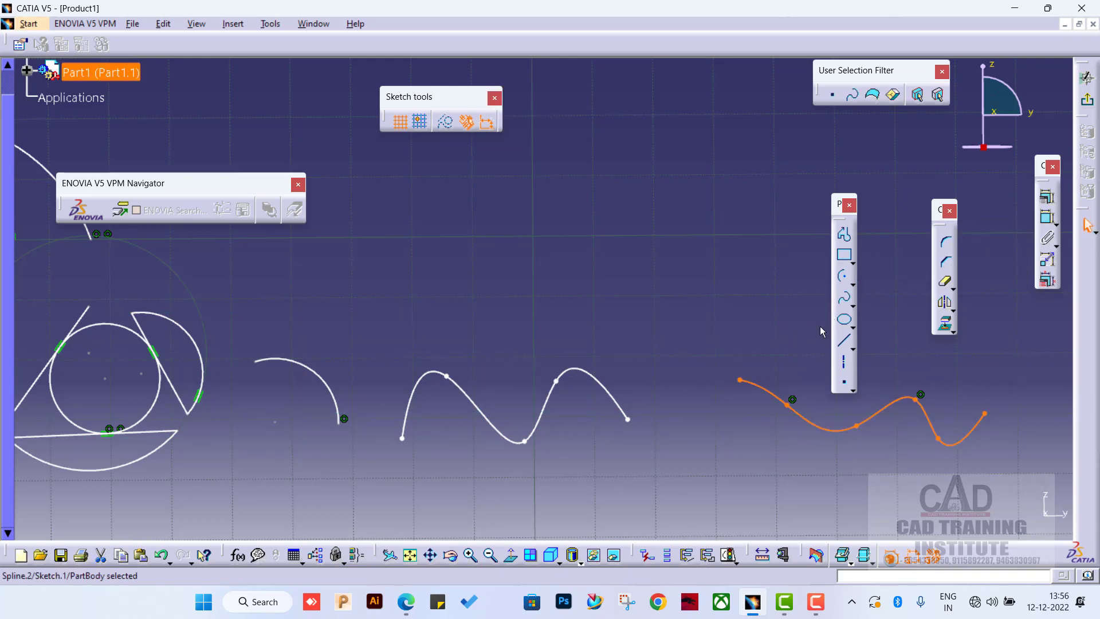
left_click(852, 303)
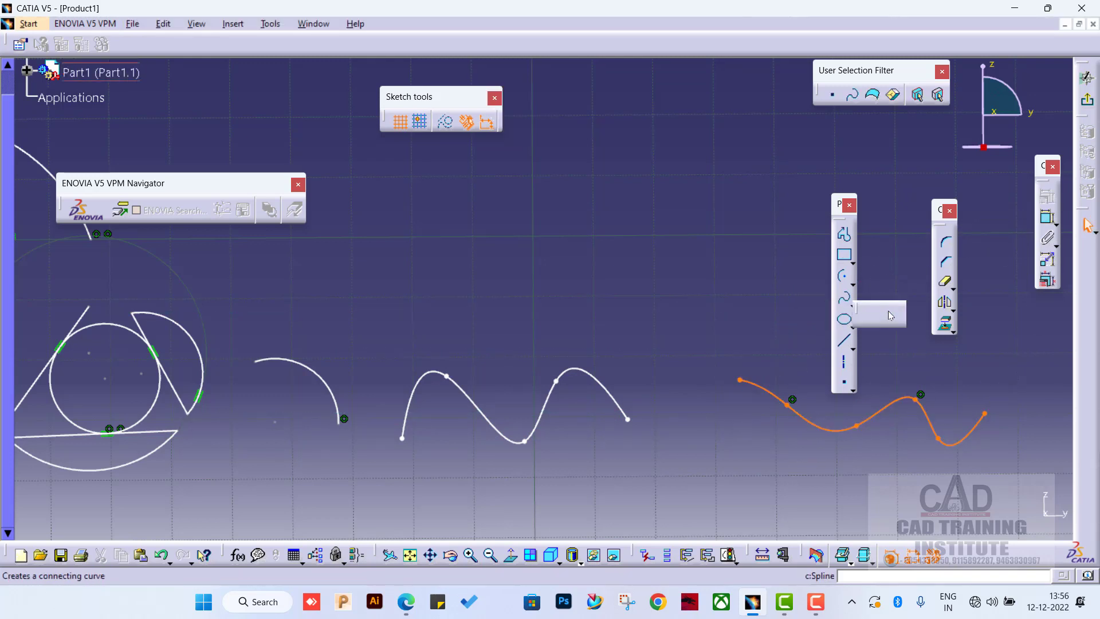
left_click(894, 314)
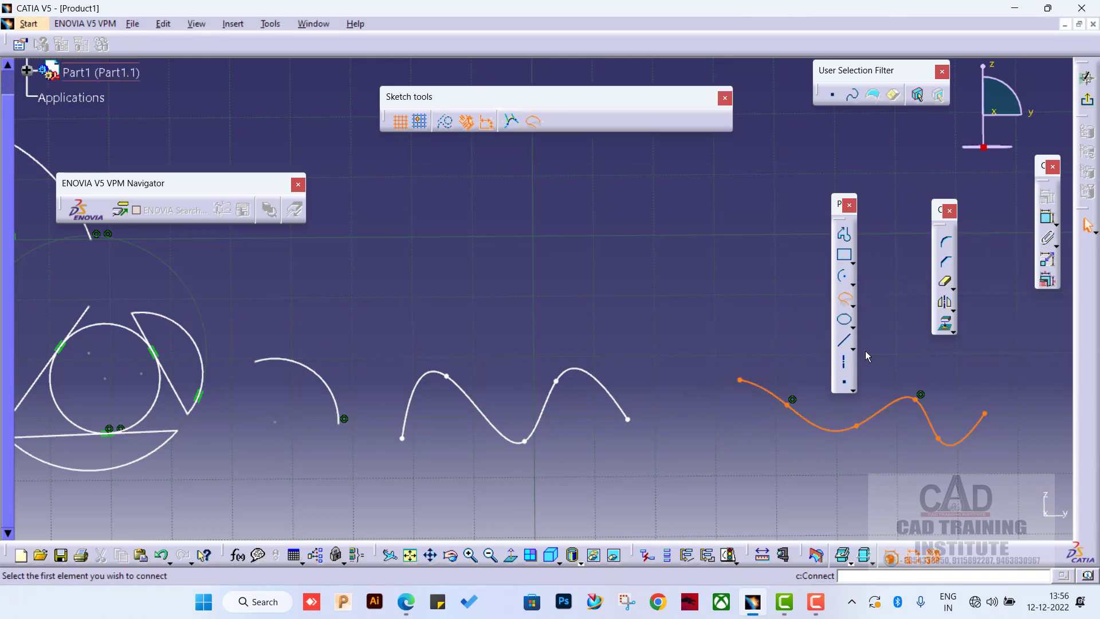
left_click(627, 416)
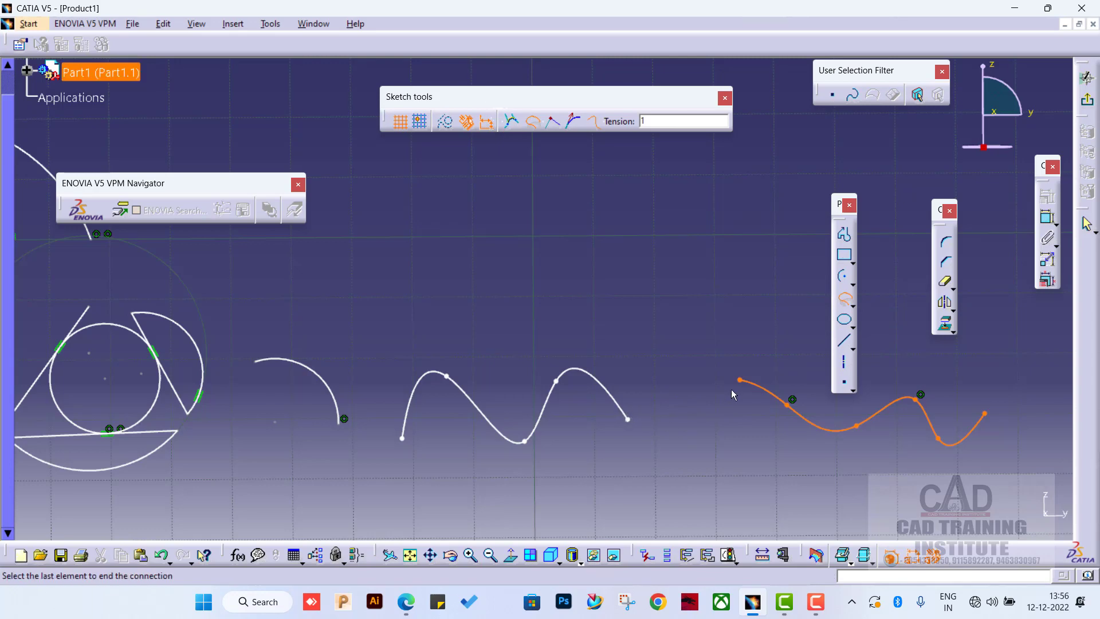
left_click(630, 420)
key("Return")
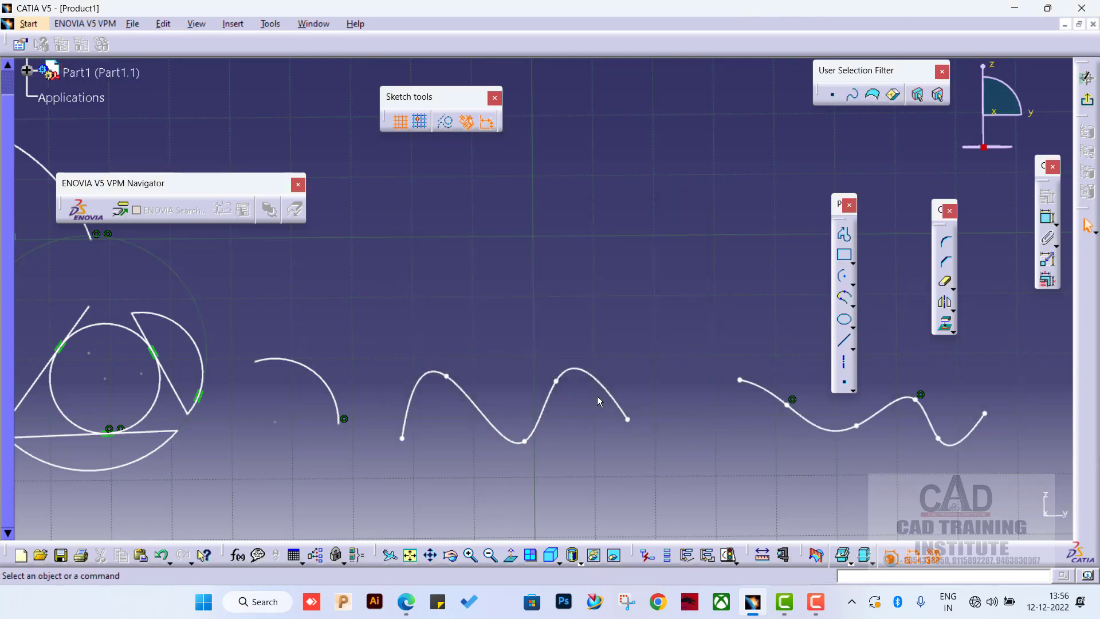
- Connect the first spline's right end to the second spline's left end with a Connect curve
left_click(844, 298)
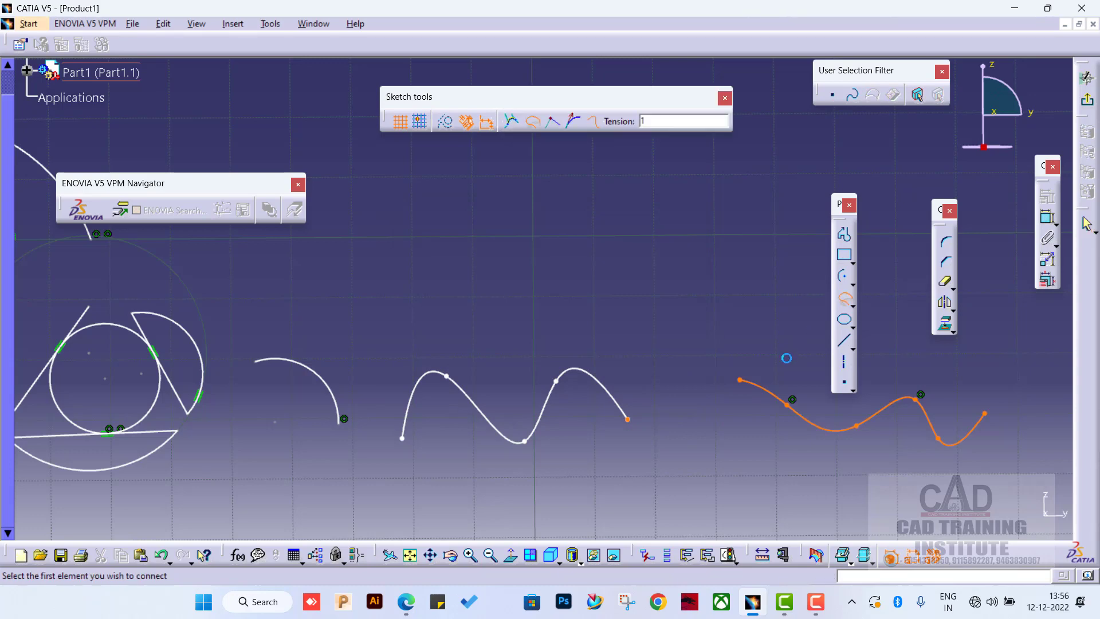
left_click(755, 388)
left_click(627, 414)
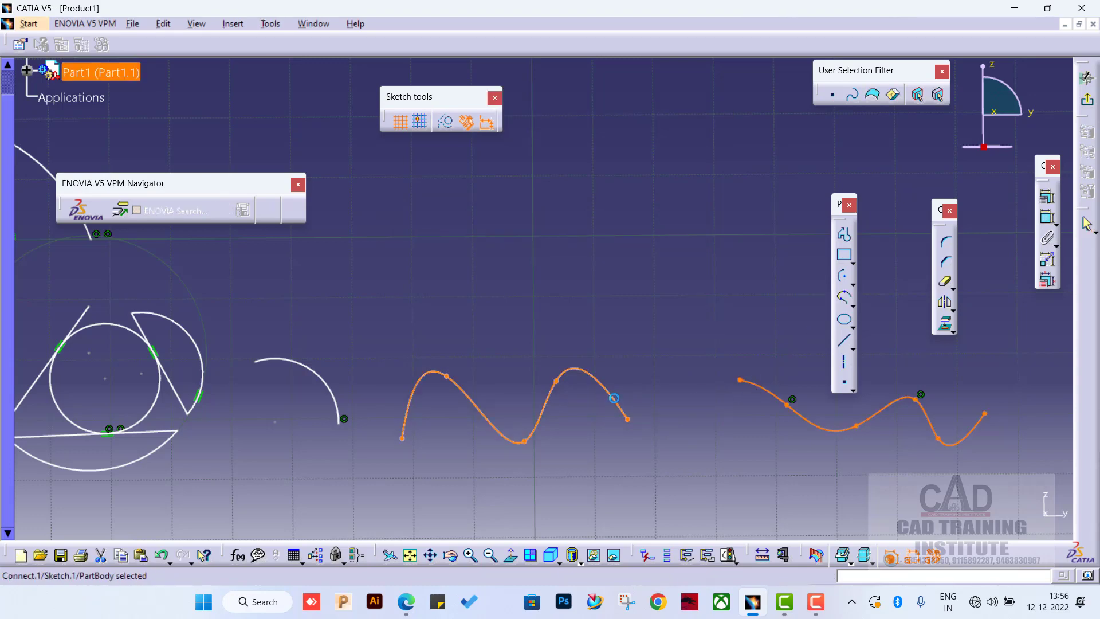
- Open the first spline's definition to view its control points and close it without changes
left_click(626, 412)
double_click(624, 411)
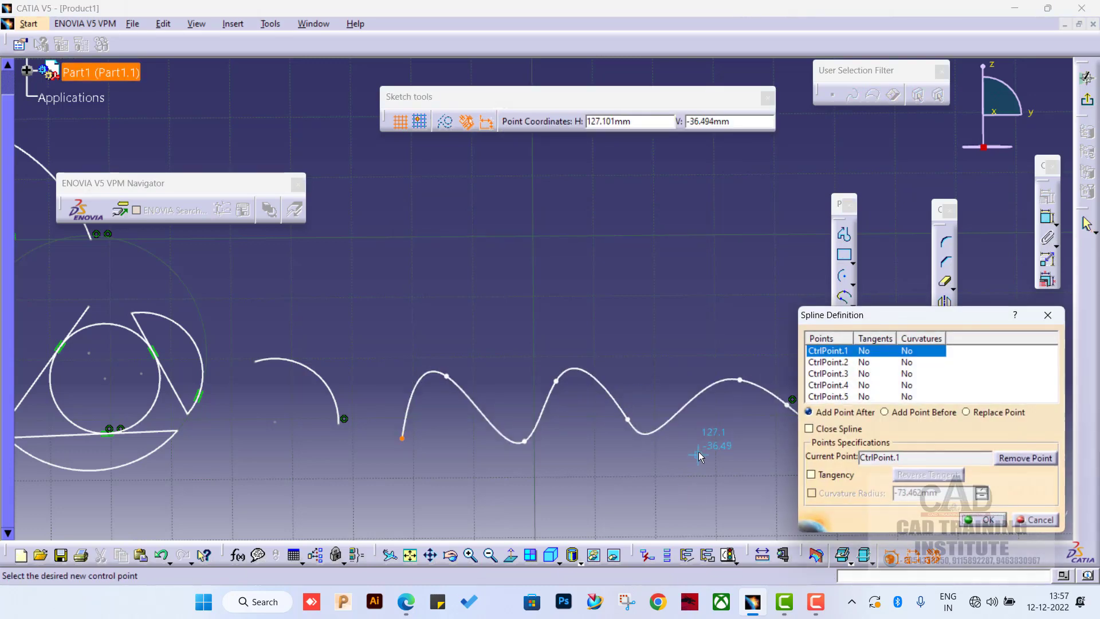
left_click(985, 519)
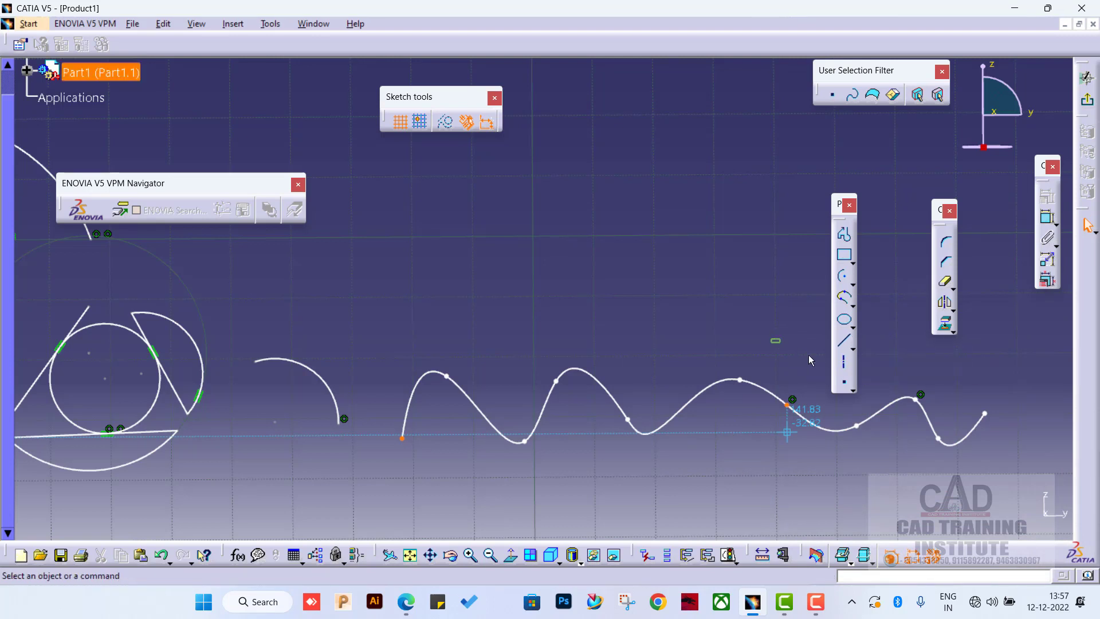
- Draw a vertical axis above the connected splines and a horizontal axis crossing it near its middle
left_click(847, 368)
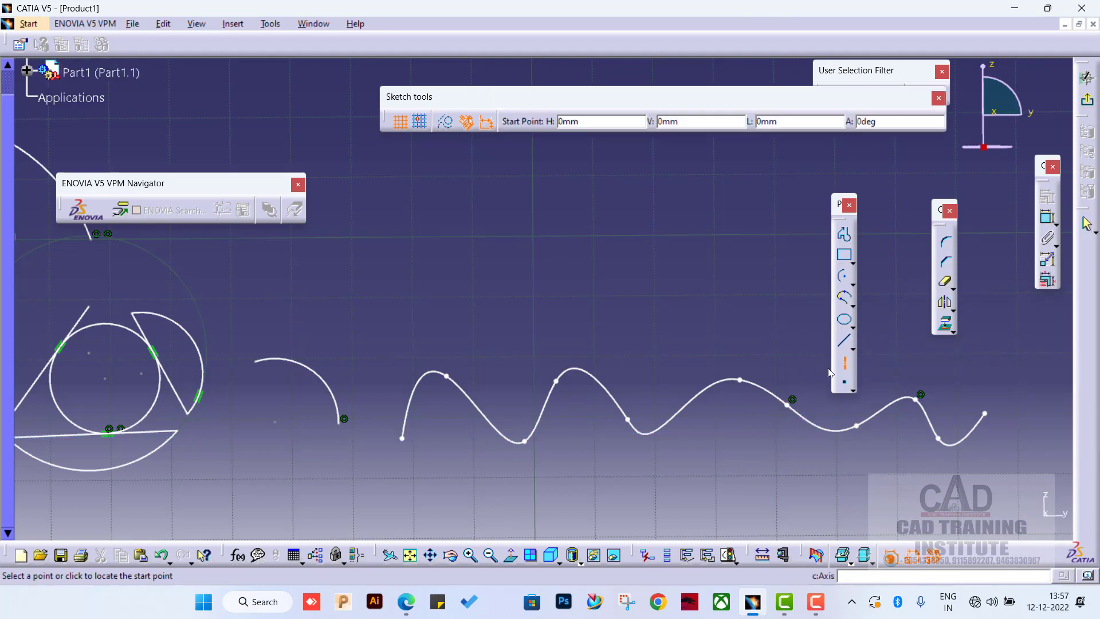
left_click(664, 191)
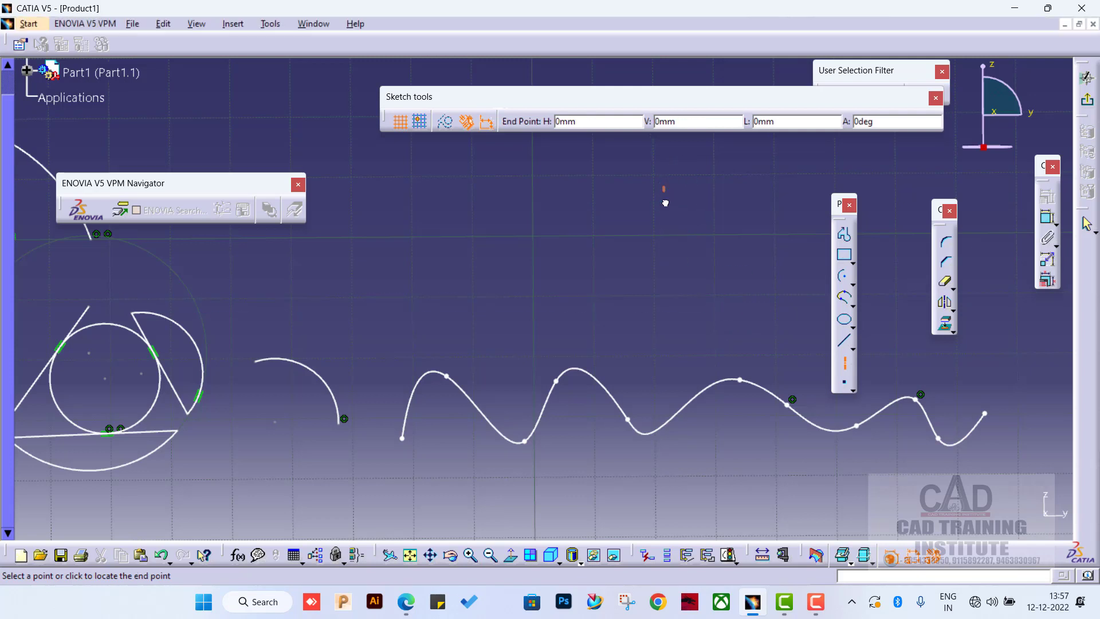
left_click(664, 337)
left_click(614, 296)
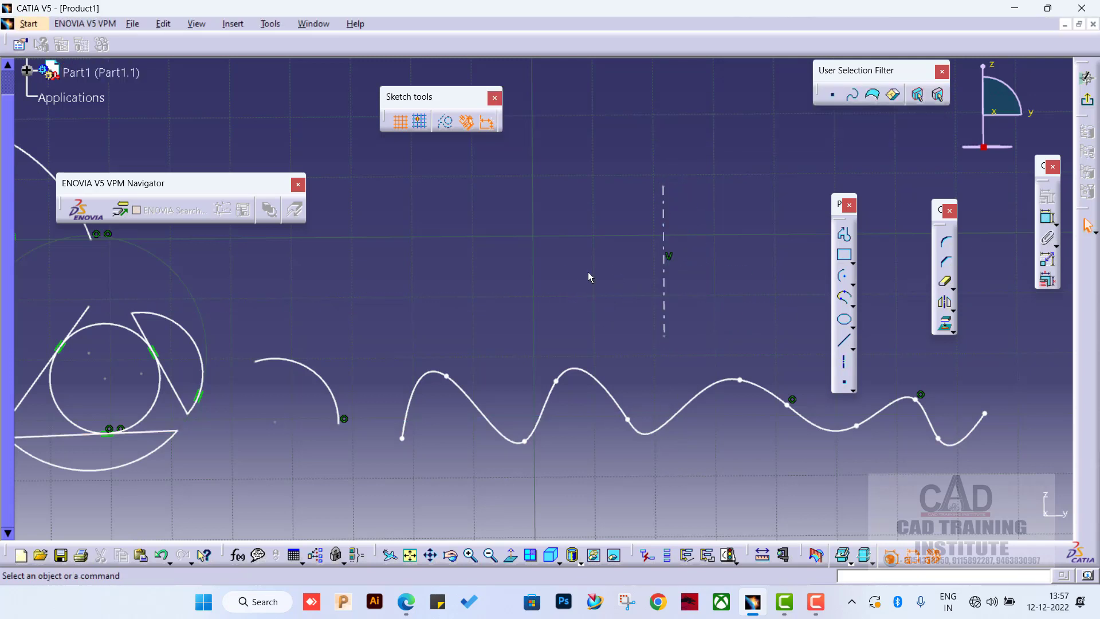
left_click(844, 362)
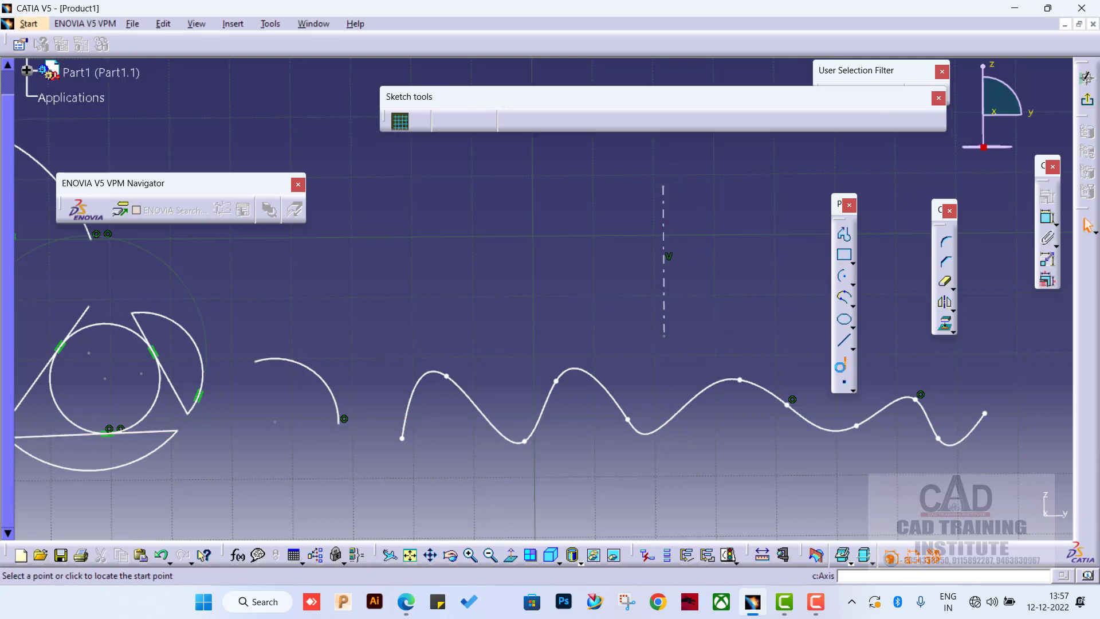
left_click(564, 258)
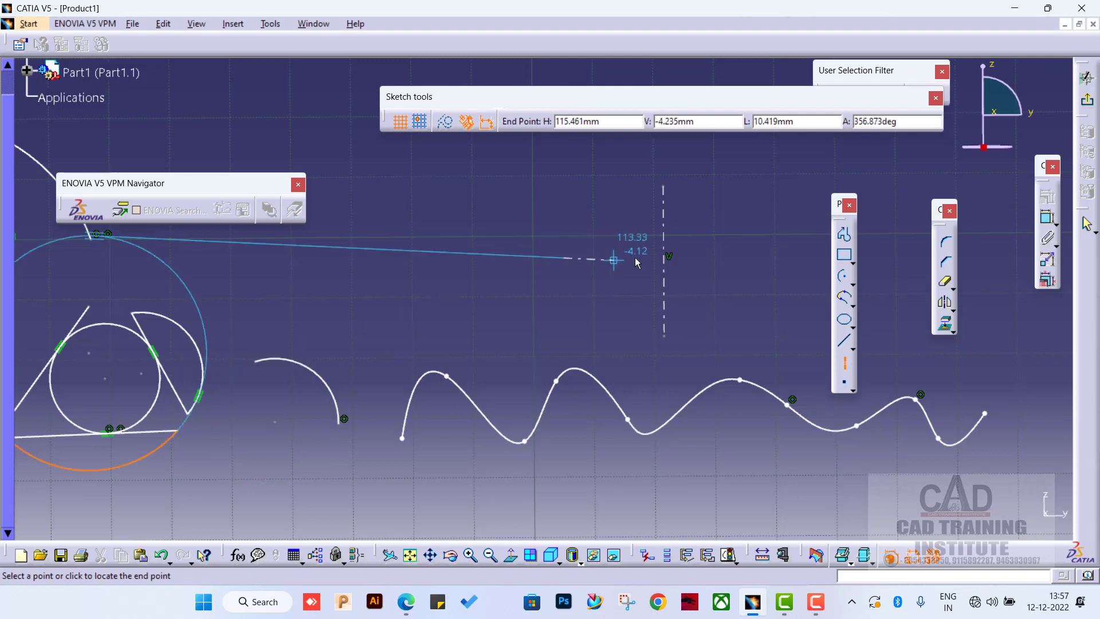
left_click(783, 258)
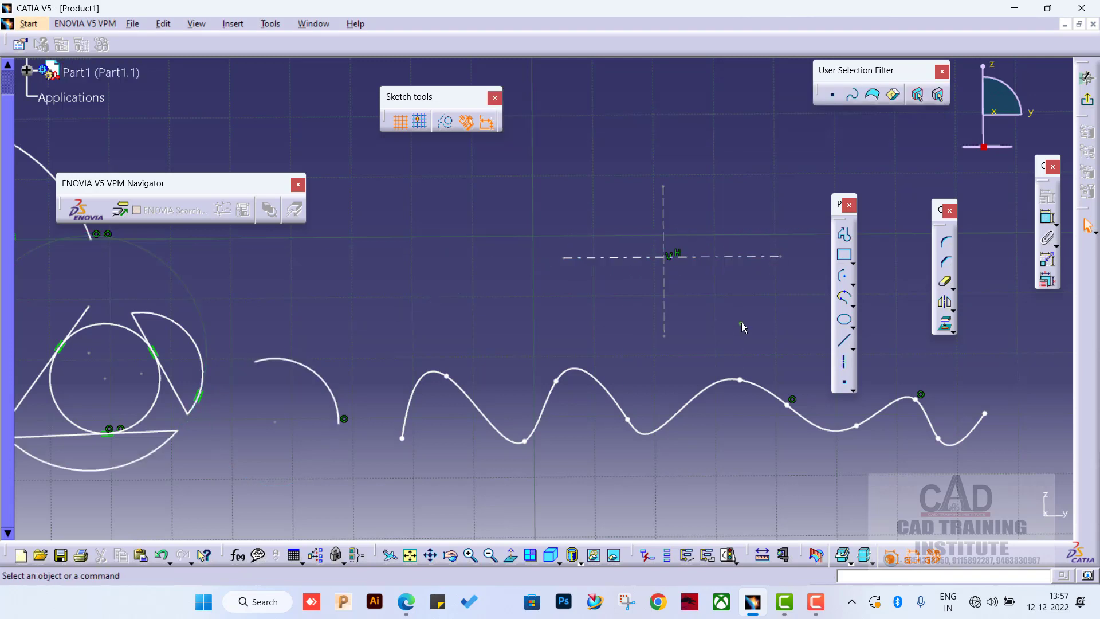
- Draw a horizontal ellipse with a major radius of about 15.5 mm below the connected splines
left_click(852, 347)
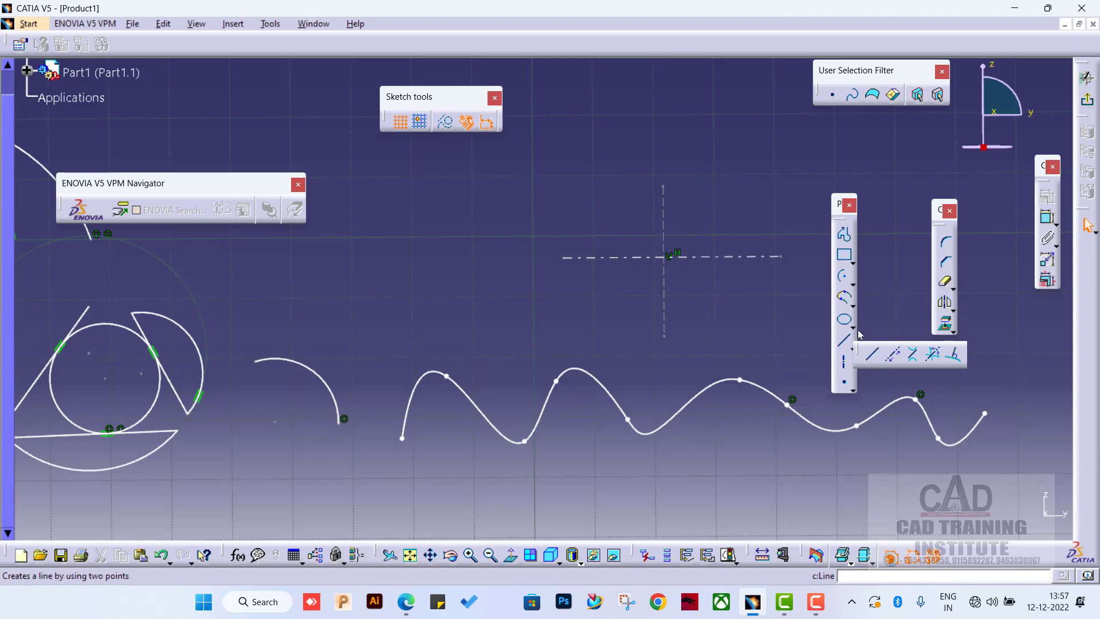
left_click(892, 354)
left_click(852, 326)
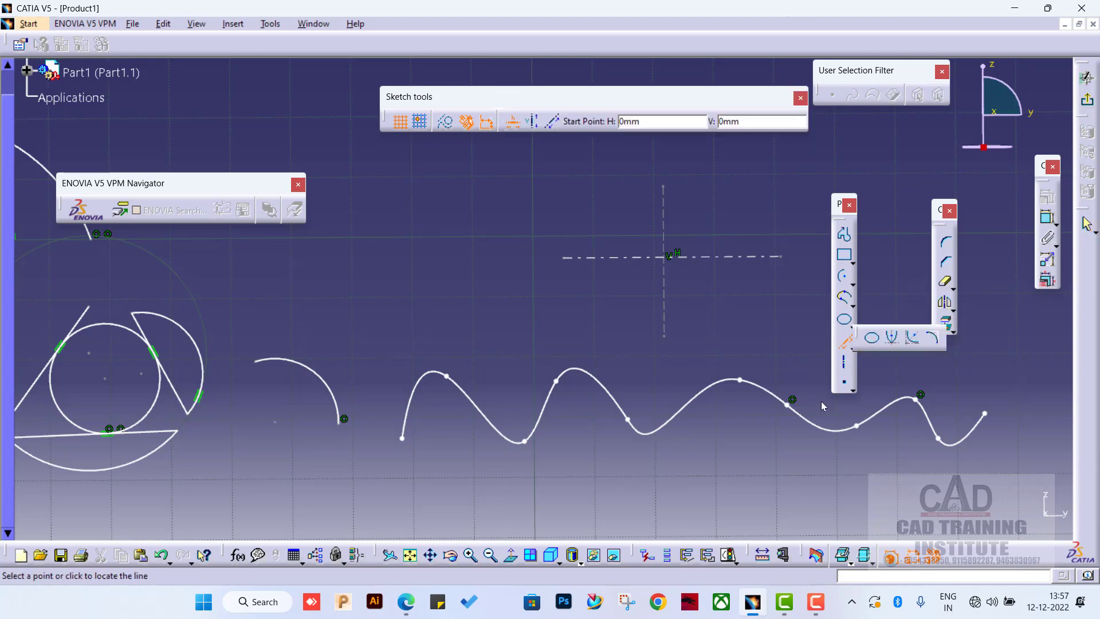
middle_click_drag(720, 459, 688, 332)
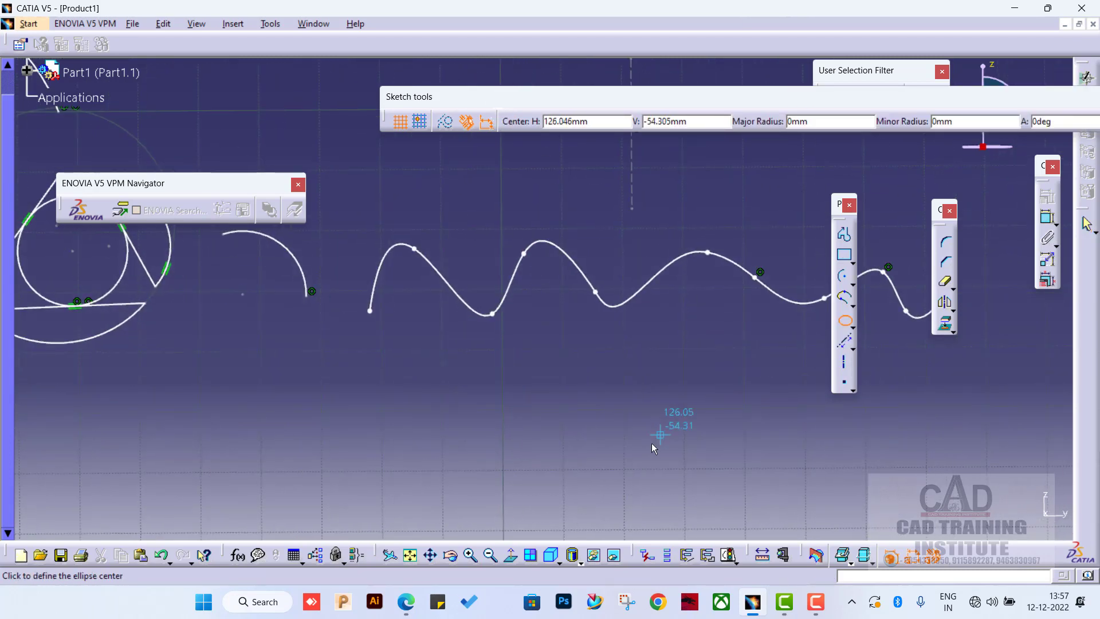
left_click(625, 469)
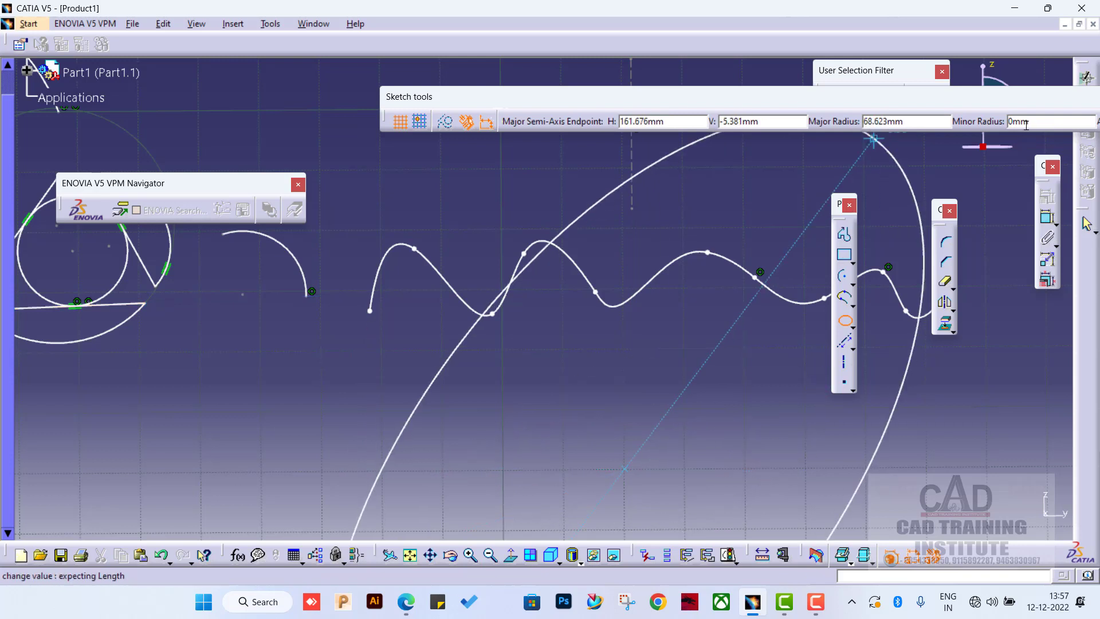
left_click(718, 469)
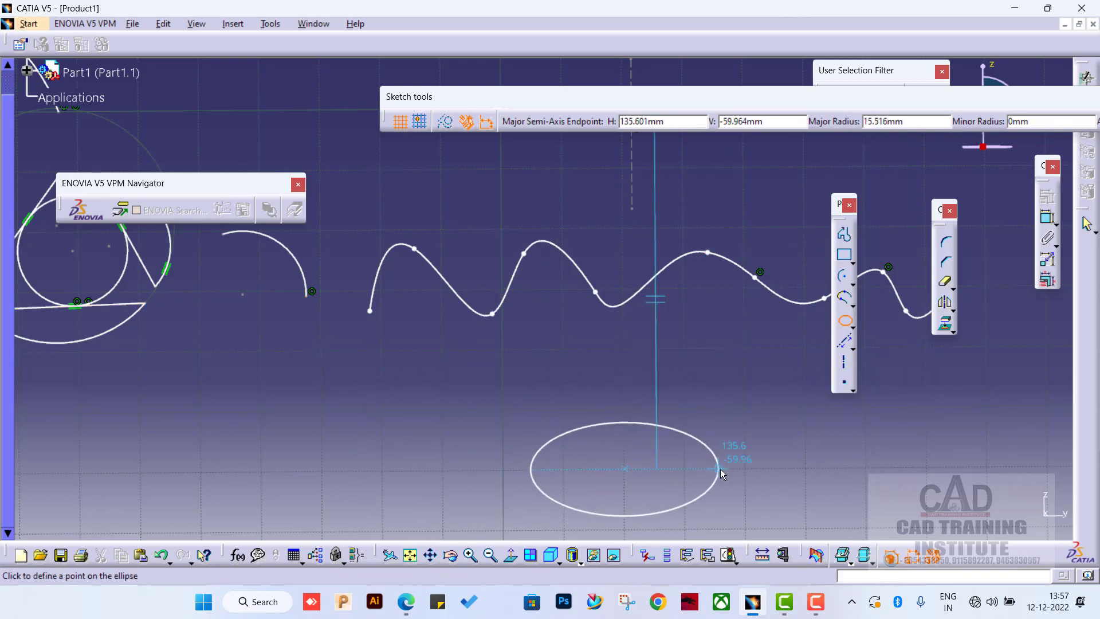
left_click(636, 507)
left_click(824, 464)
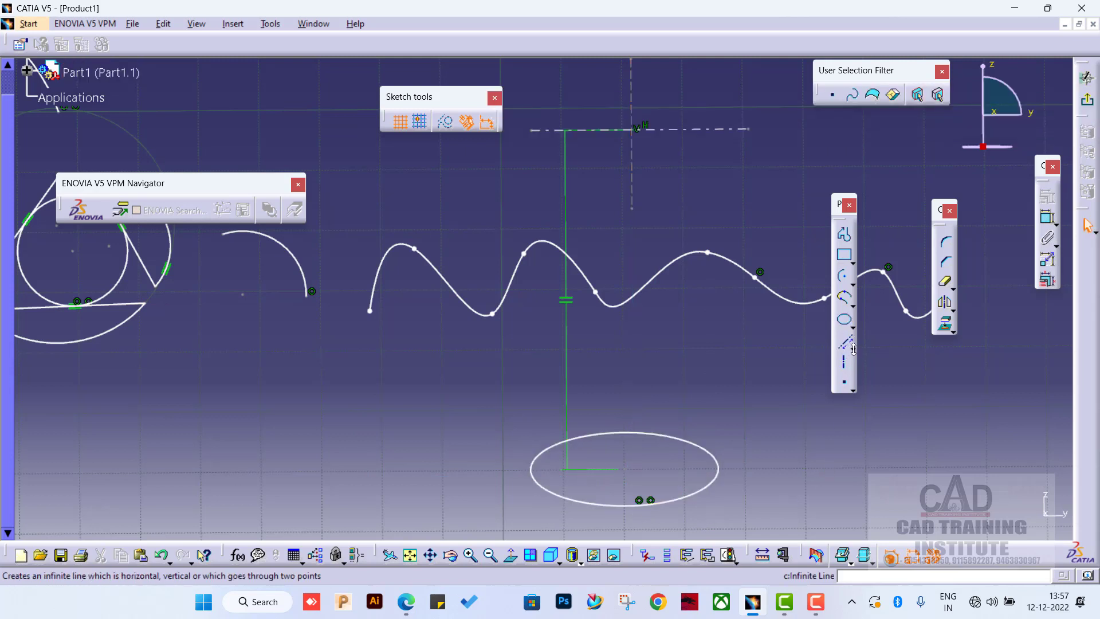
- Try to draw a conic curve above the ellipse from two end points, end tangents and a passing point
left_click(853, 328)
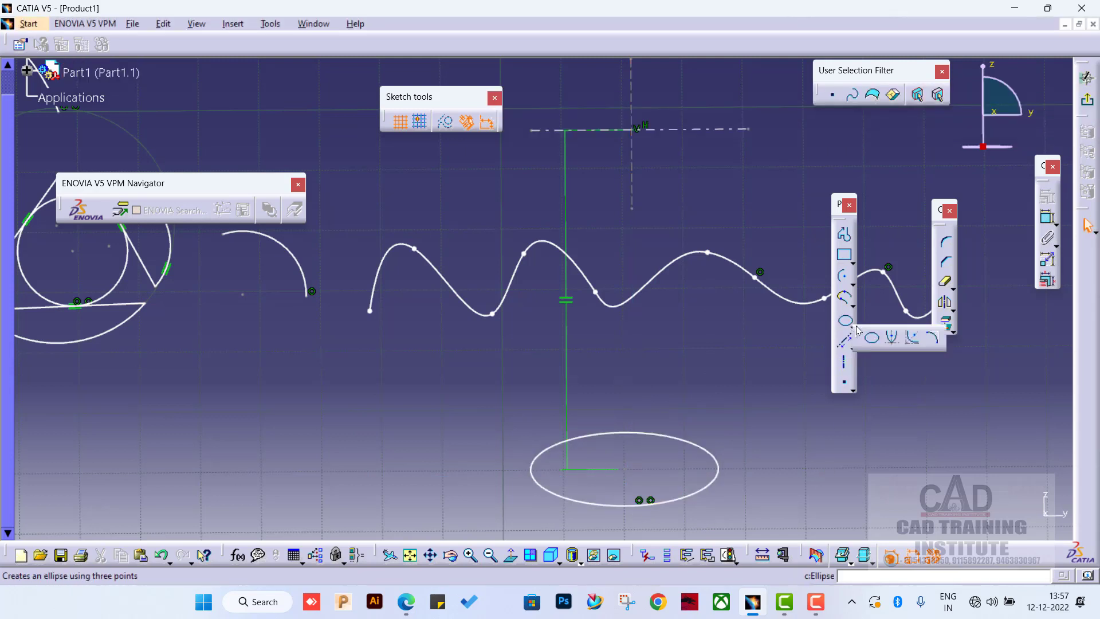
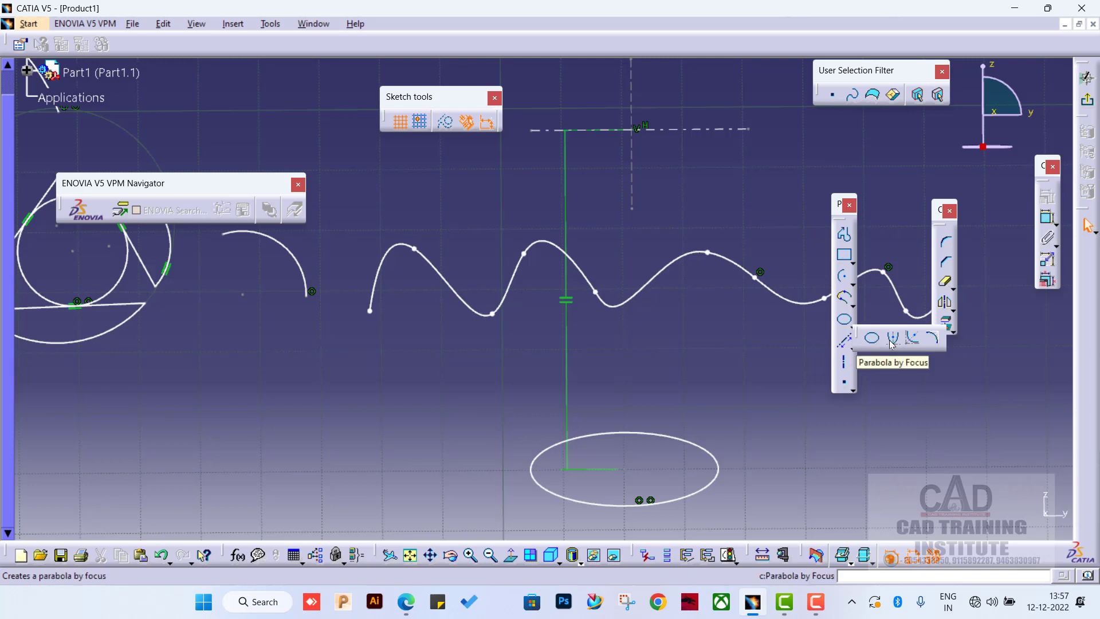
left_click(935, 339)
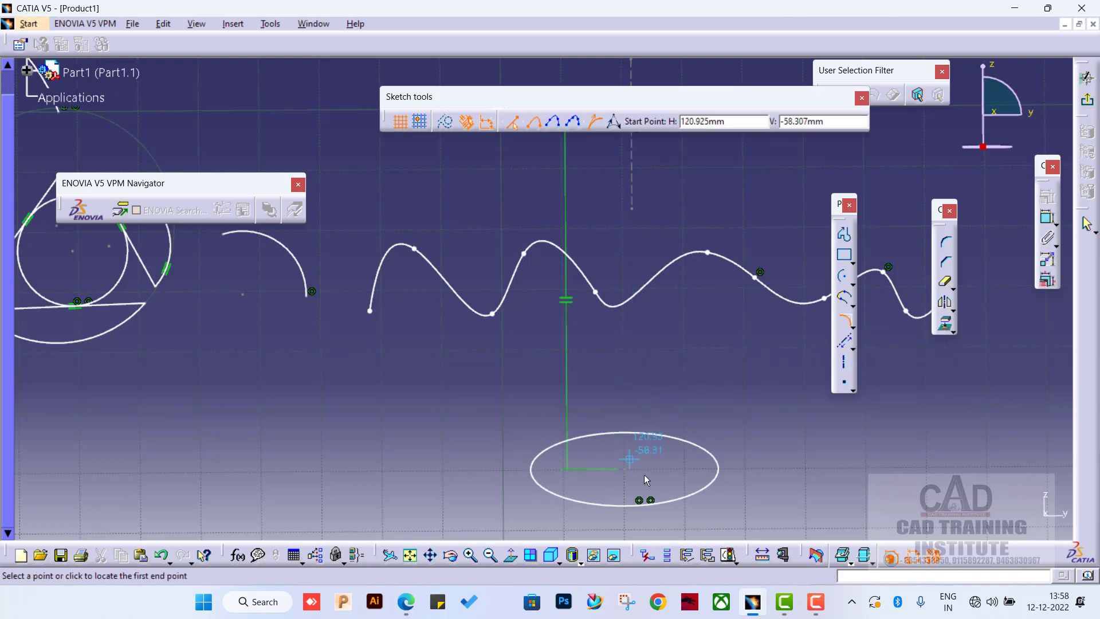
left_click(587, 420)
left_click(542, 380)
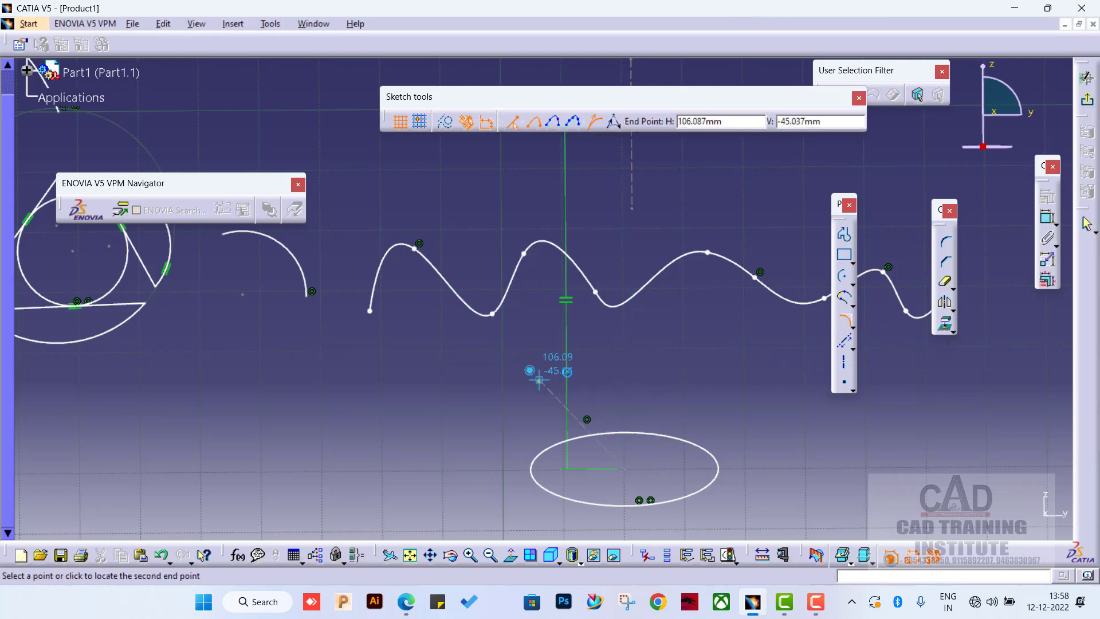
left_click(652, 335)
left_click(633, 369)
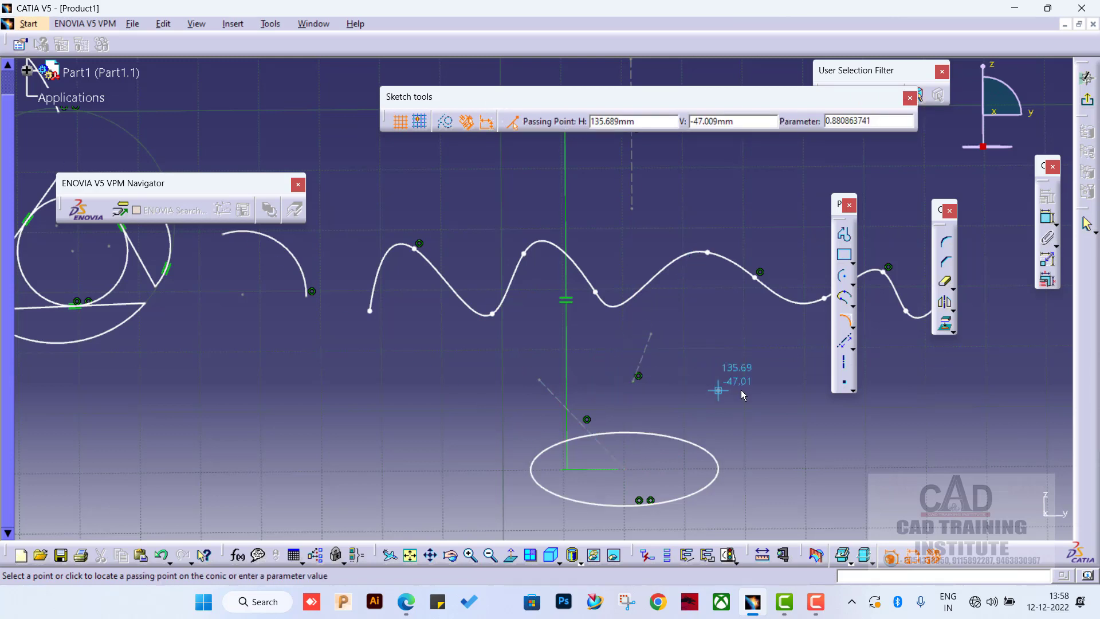
left_click(773, 452)
left_click(657, 331)
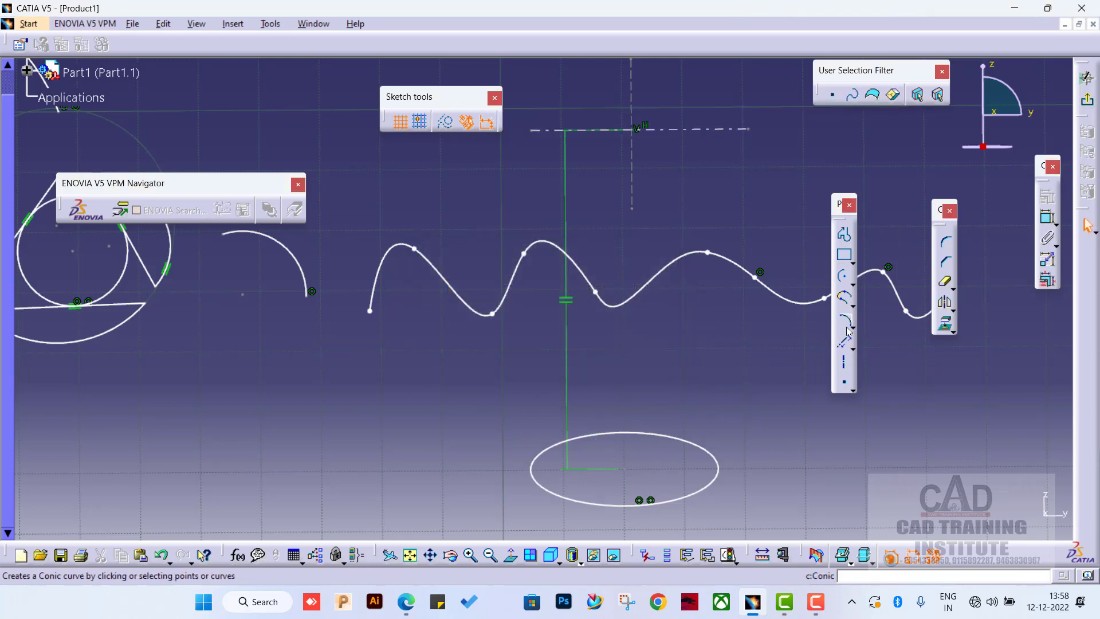
left_click(854, 327)
- Place one point at the top of the ellipse and a free point to the upper right of the ellipse
left_click(853, 392)
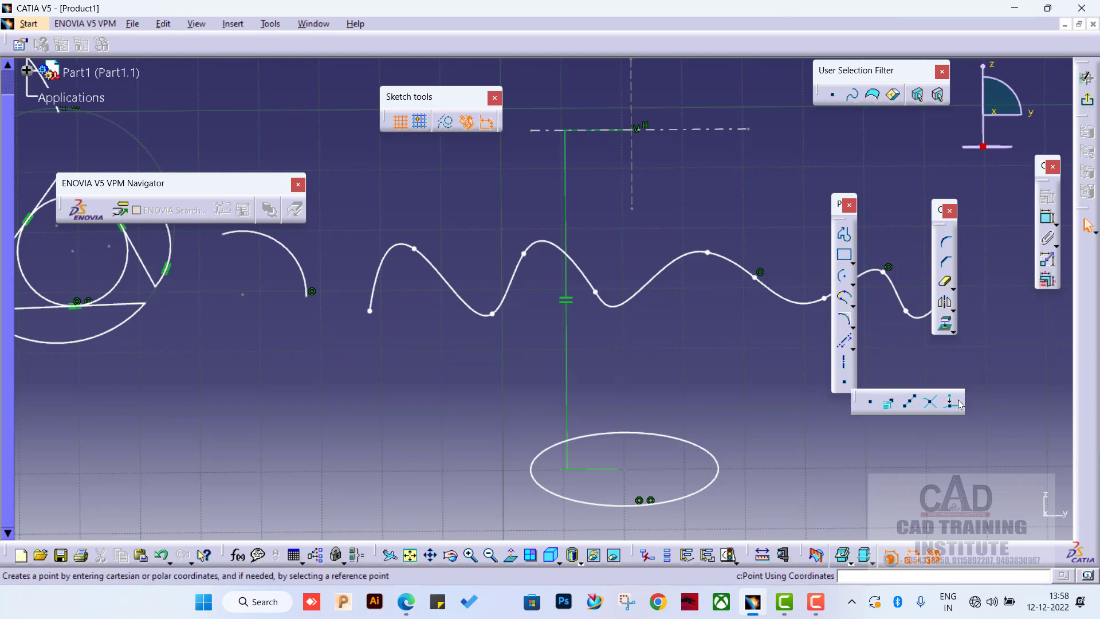
left_click(870, 403)
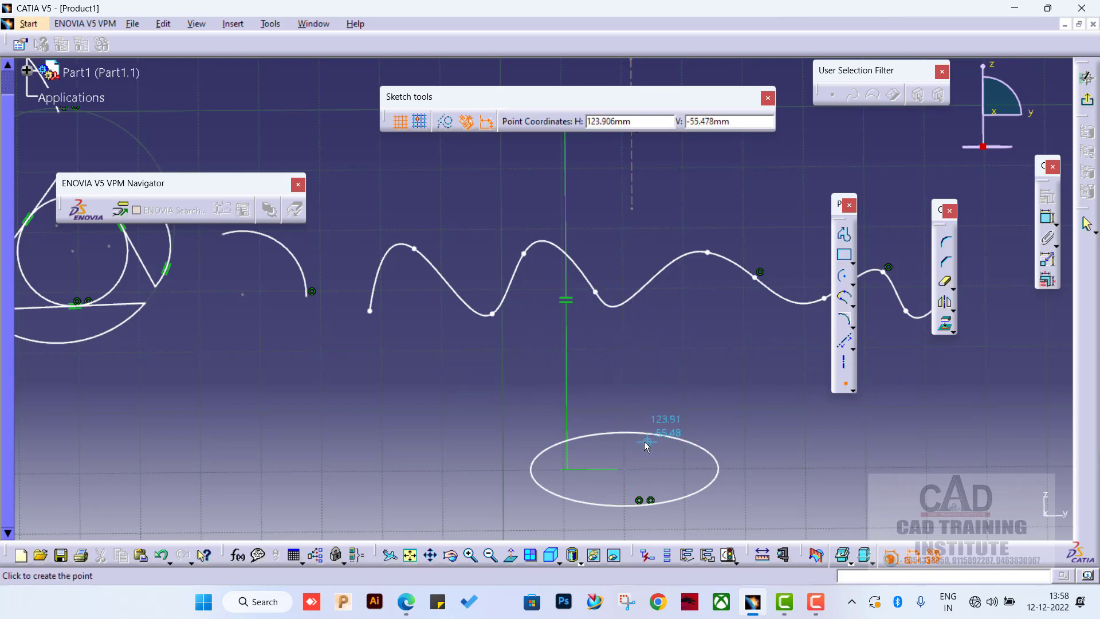
left_click(624, 432)
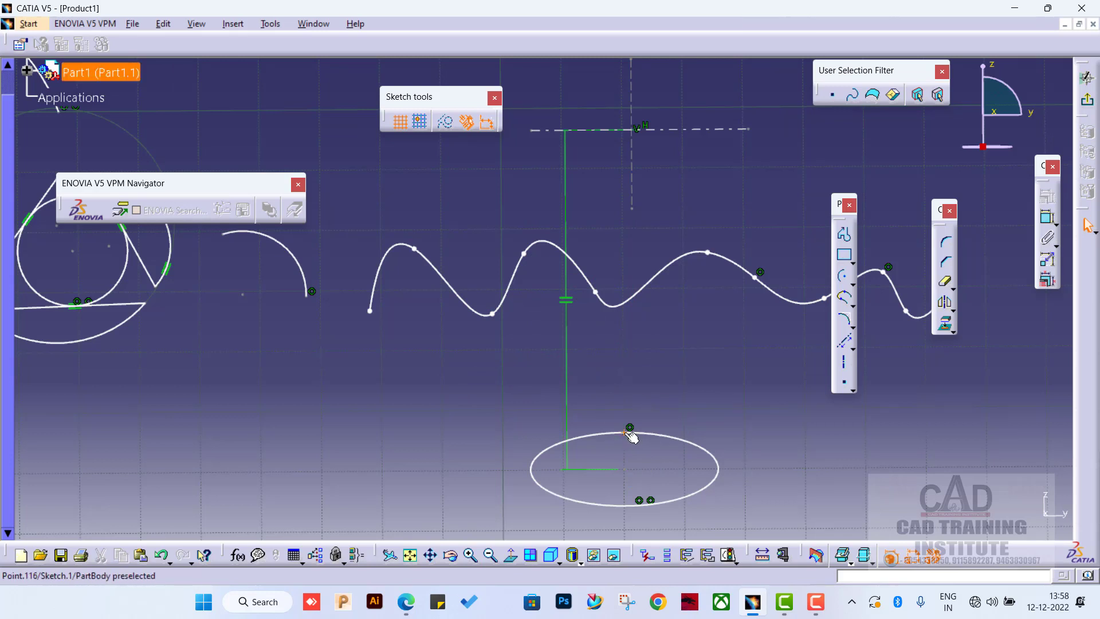
left_click(844, 382)
left_click(749, 411)
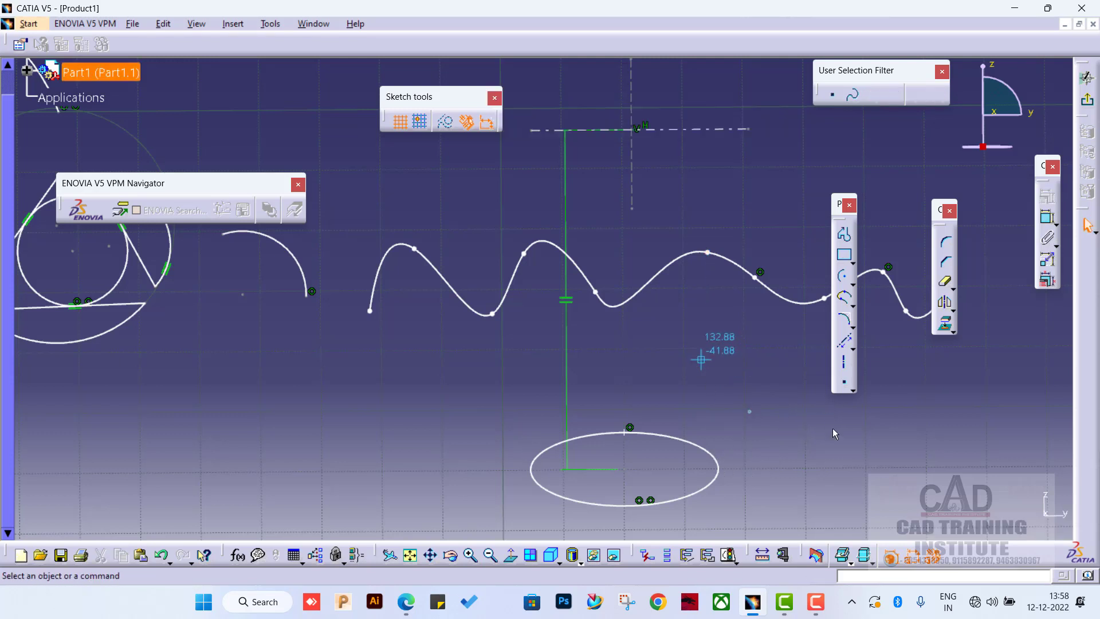
- Create a point using Cartesian coordinates H 5 mm and V 5 mm
left_click(853, 390)
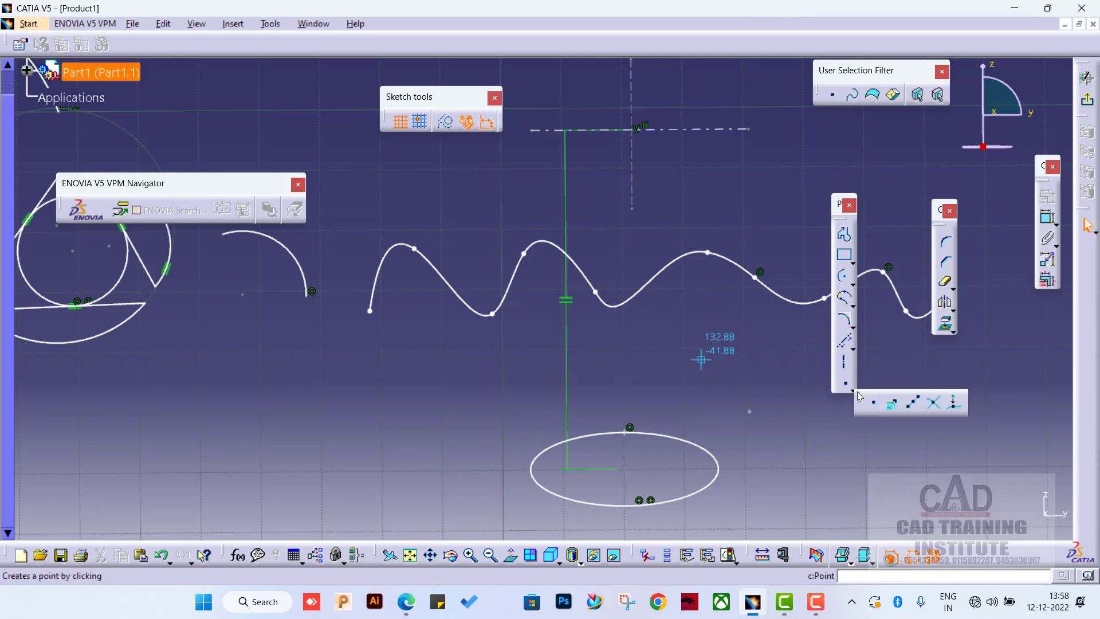
left_click(893, 406)
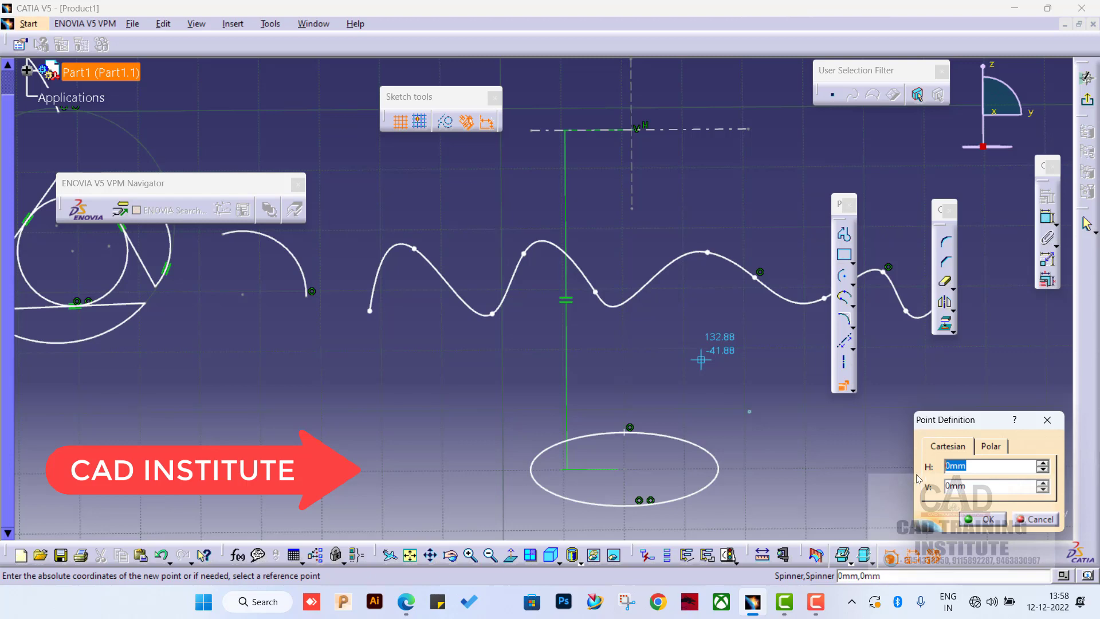
type("5")
key("Tab")
type("5")
left_click(990, 518)
- Examine the coordinate-defined point and its offset dimensions from the sketch origin inside the concentric circles
mouse_move(482, 379)
middle_mouse_down()
mouse_move(595, 412)
mouse_move(607, 516)
middle_mouse_up()
left_click(594, 412)
middle_click_drag(412, 322, 574, 445)
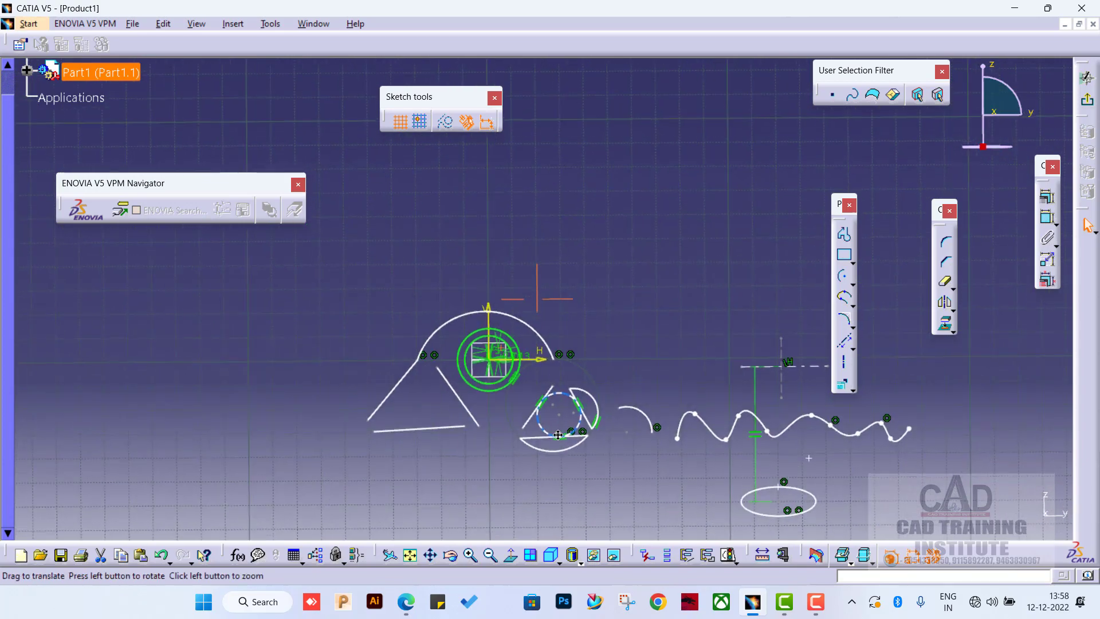
left_click(512, 405)
middle_click_drag(512, 405, 508, 231)
mouse_move(528, 424)
middle_mouse_down()
mouse_move(565, 336)
mouse_move(697, 265)
middle_mouse_up()
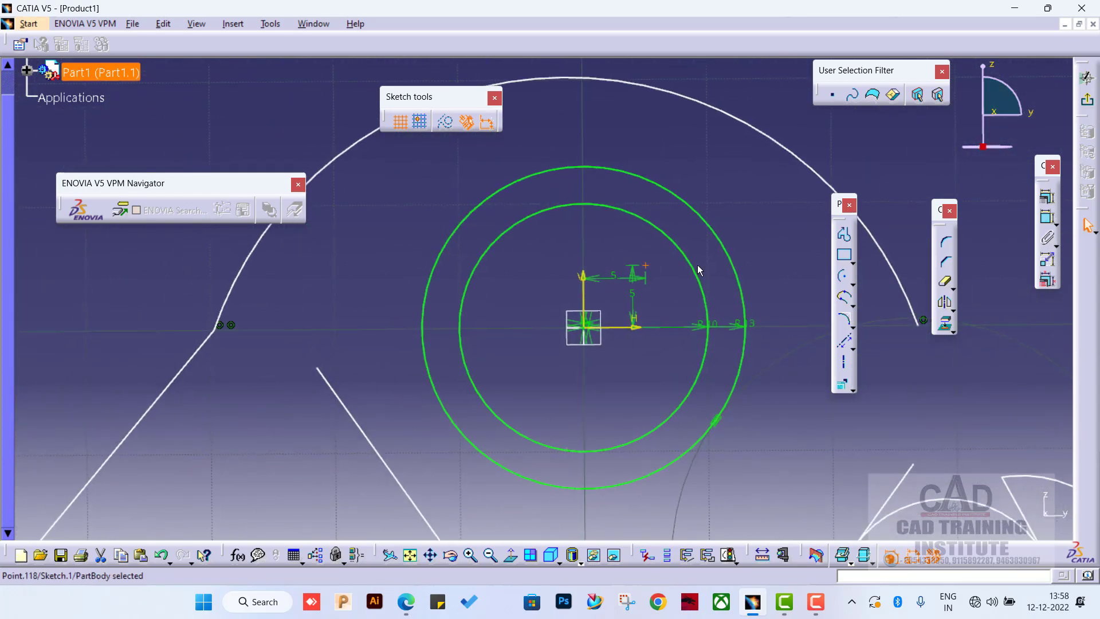
middle_click_drag(639, 308, 675, 239)
left_click(639, 307)
middle_click_drag(675, 313, 471, 395)
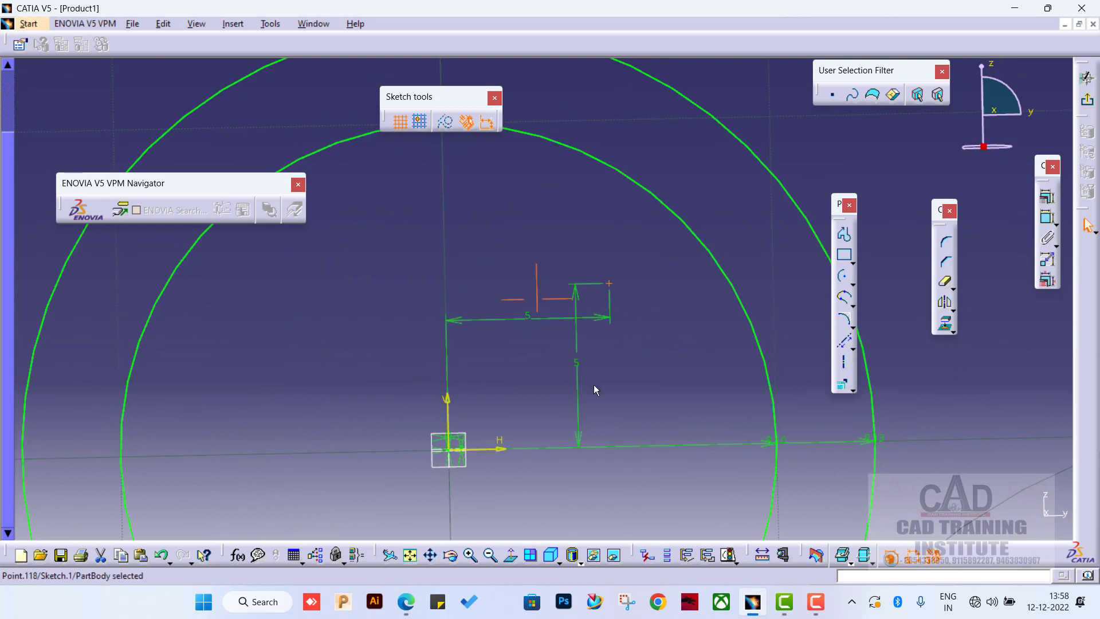
- Create 6 equidistant points along the nearly horizontal line at the base of the two slanted lines
left_click(853, 391)
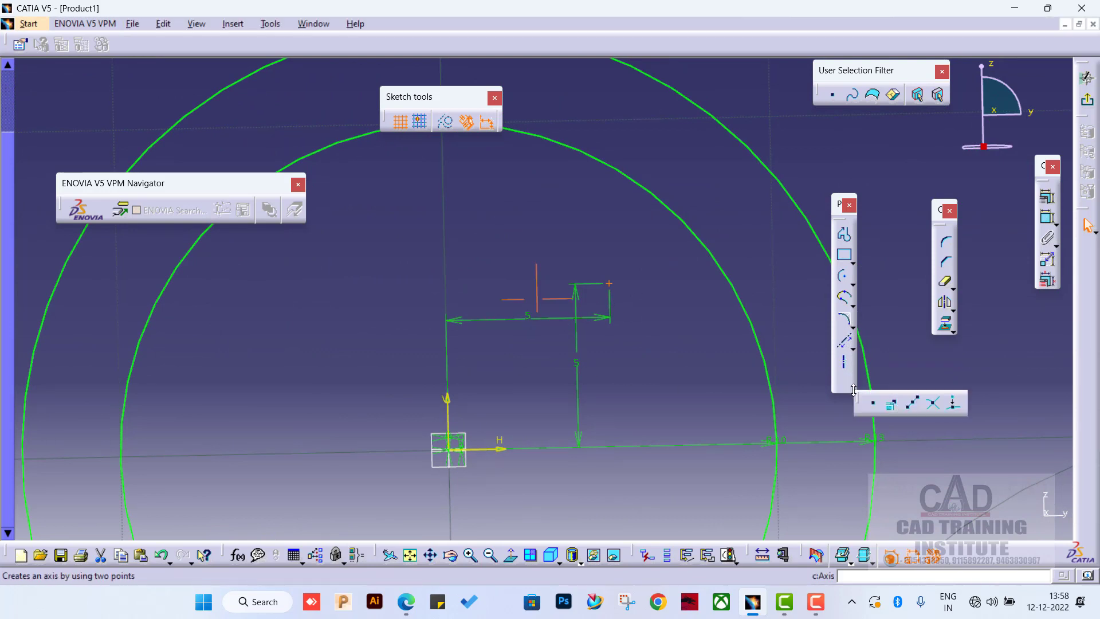
left_click(914, 404)
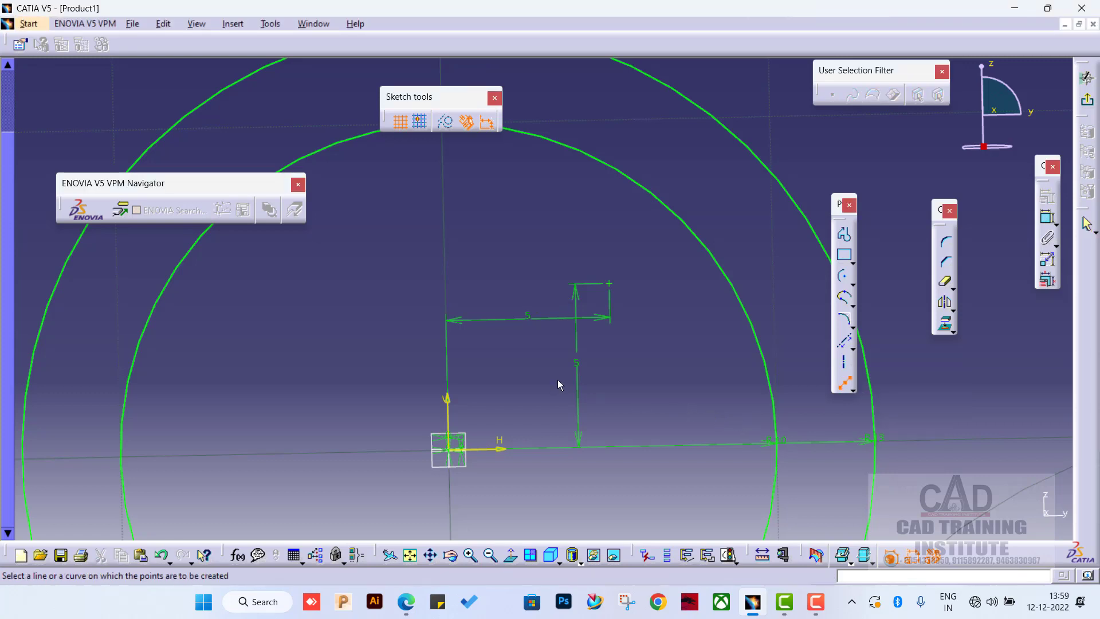
middle_click_drag(558, 380, 568, 559)
mouse_move(529, 458)
middle_mouse_down()
mouse_move(578, 403)
mouse_move(638, 384)
middle_mouse_up()
left_click(472, 419)
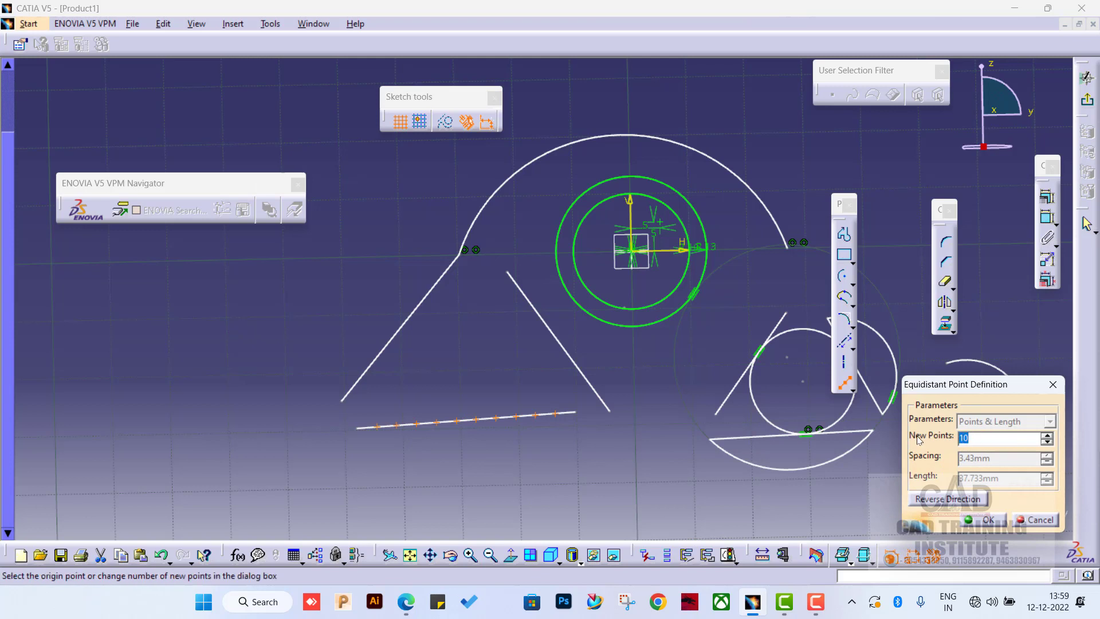
left_click(987, 519)
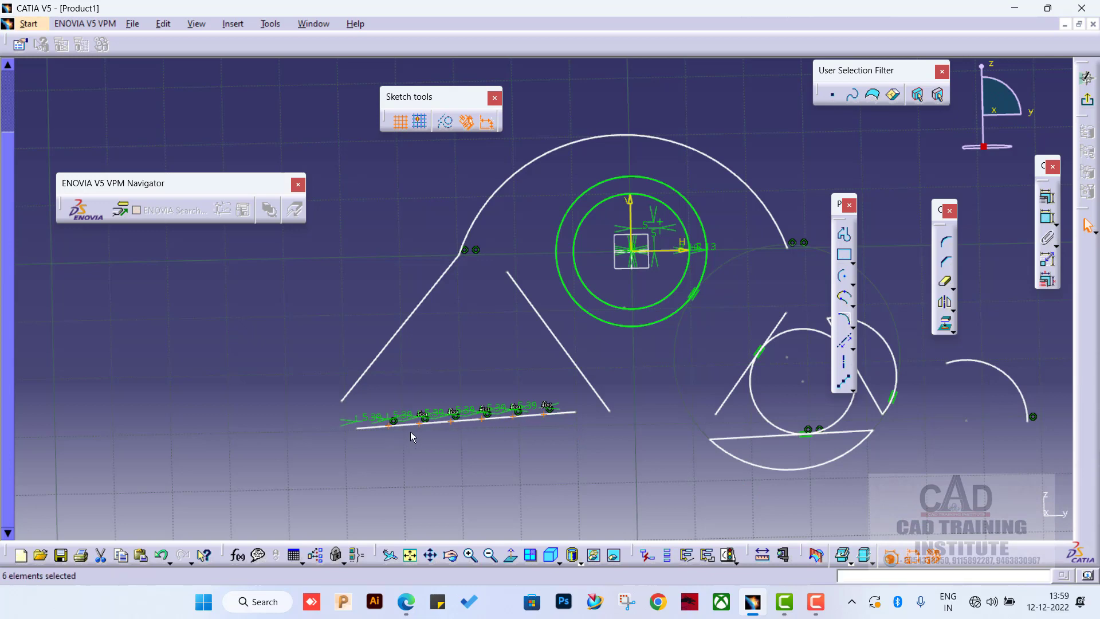
middle_click_drag(410, 432, 440, 289)
middle_click_drag(445, 427, 567, 183)
mouse_move(583, 451)
middle_mouse_down()
mouse_move(616, 453)
mouse_move(624, 428)
middle_mouse_up()
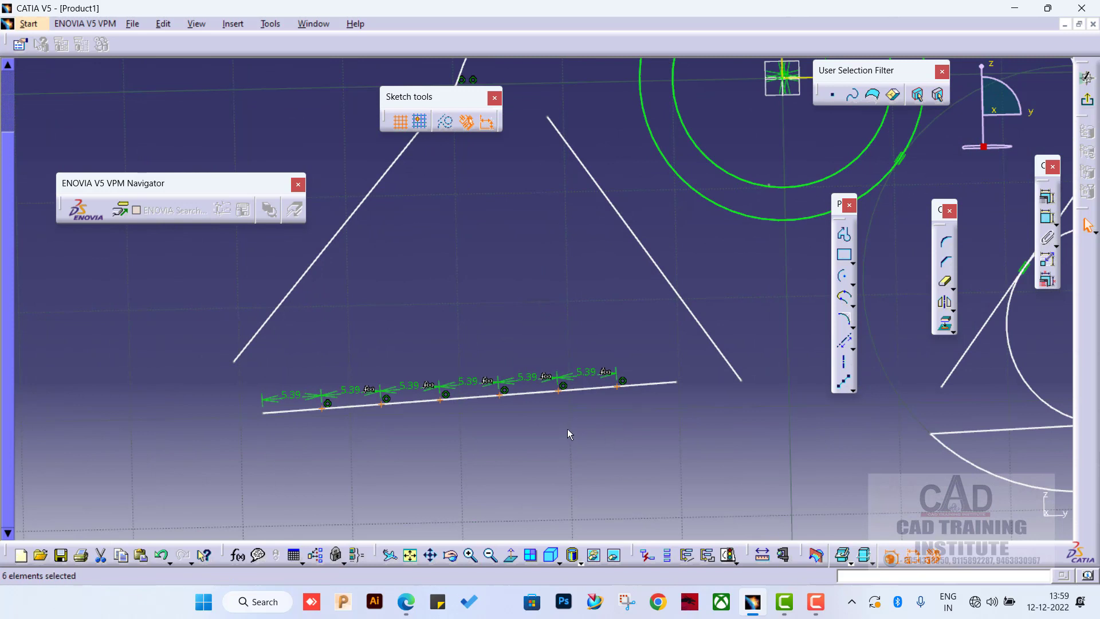
- Draw two short lines crossing each other below the right end of the line with equidistant points, the second about 9.2 mm long
left_click(853, 350)
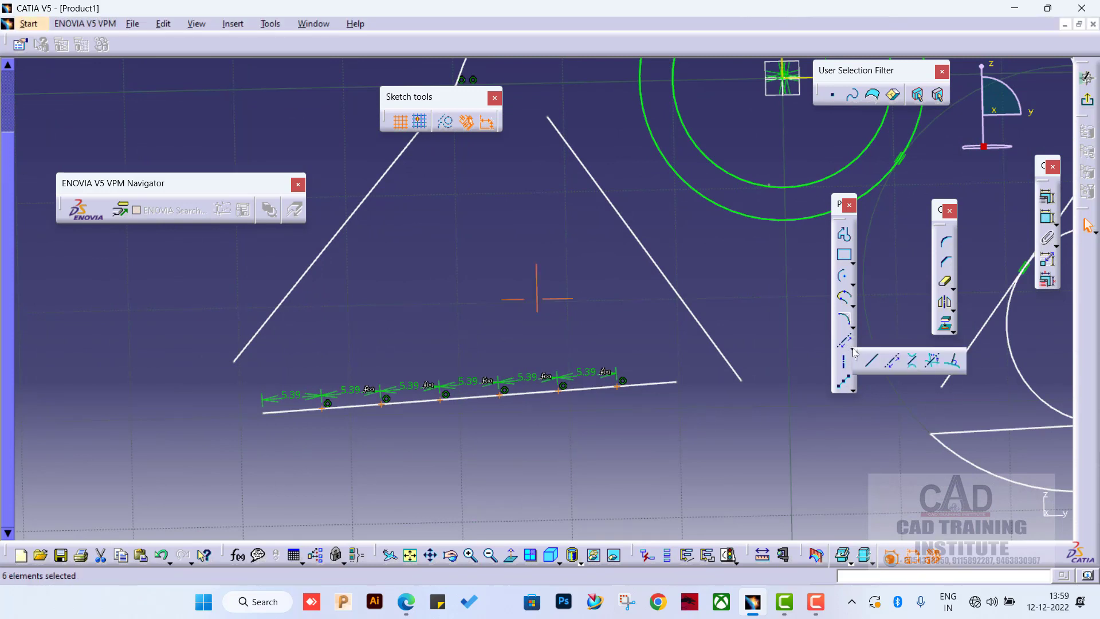
left_click(852, 391)
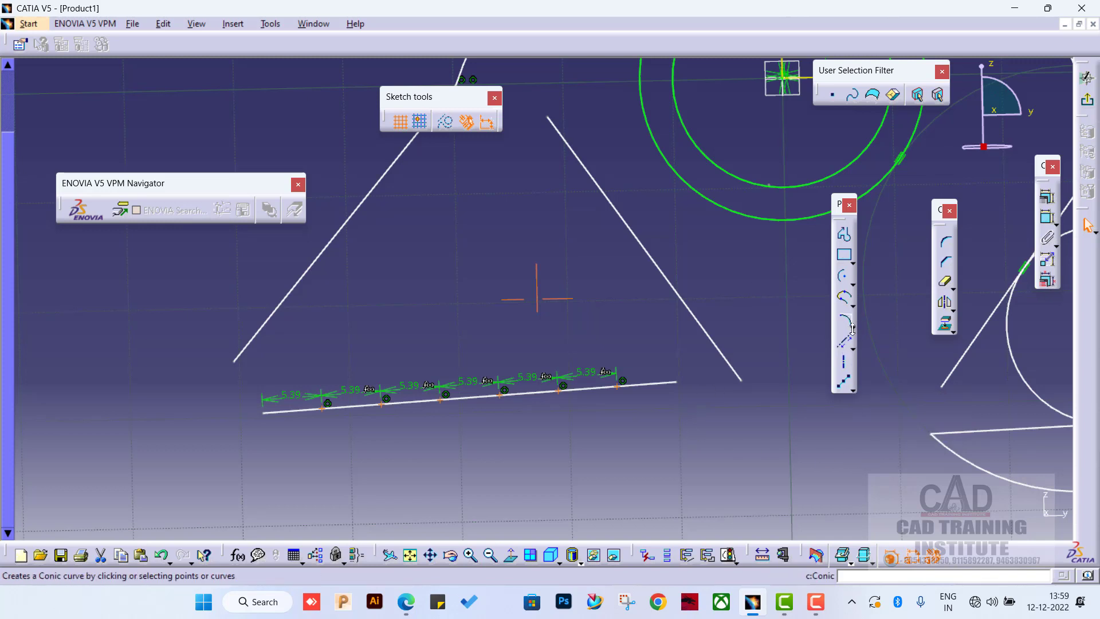
left_click(853, 347)
left_click(872, 362)
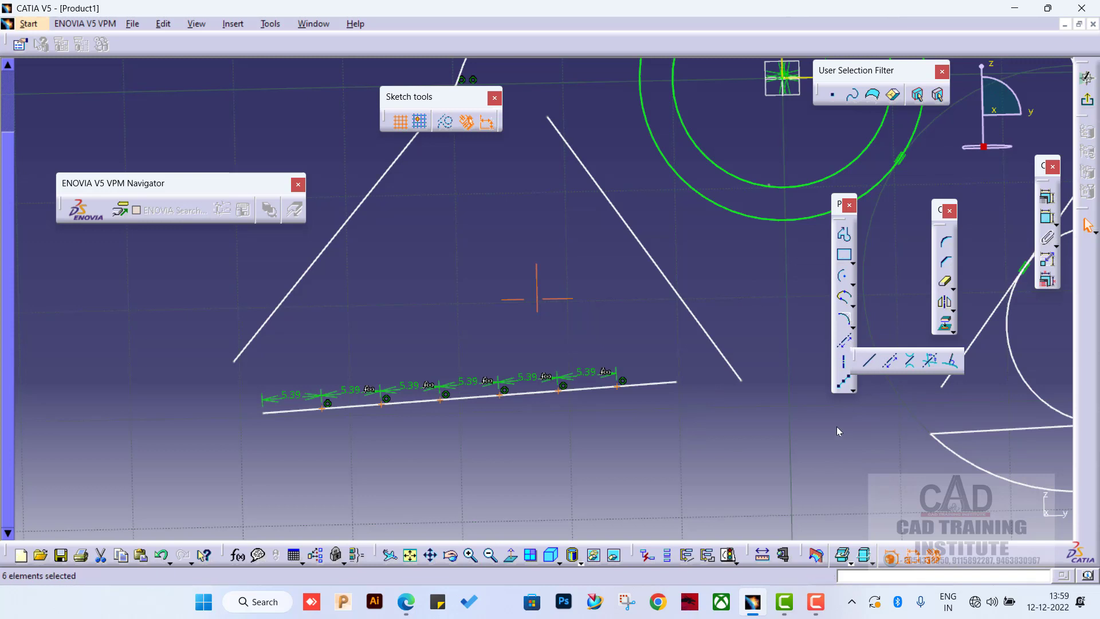
left_click(640, 432)
left_click(745, 494)
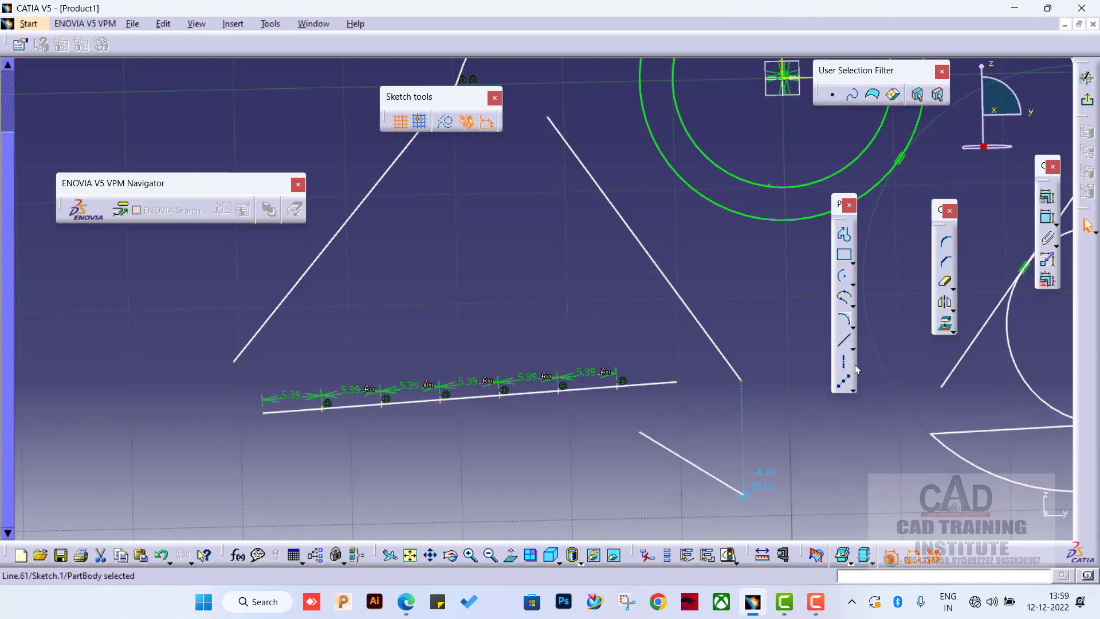
left_click(844, 340)
left_click(730, 424)
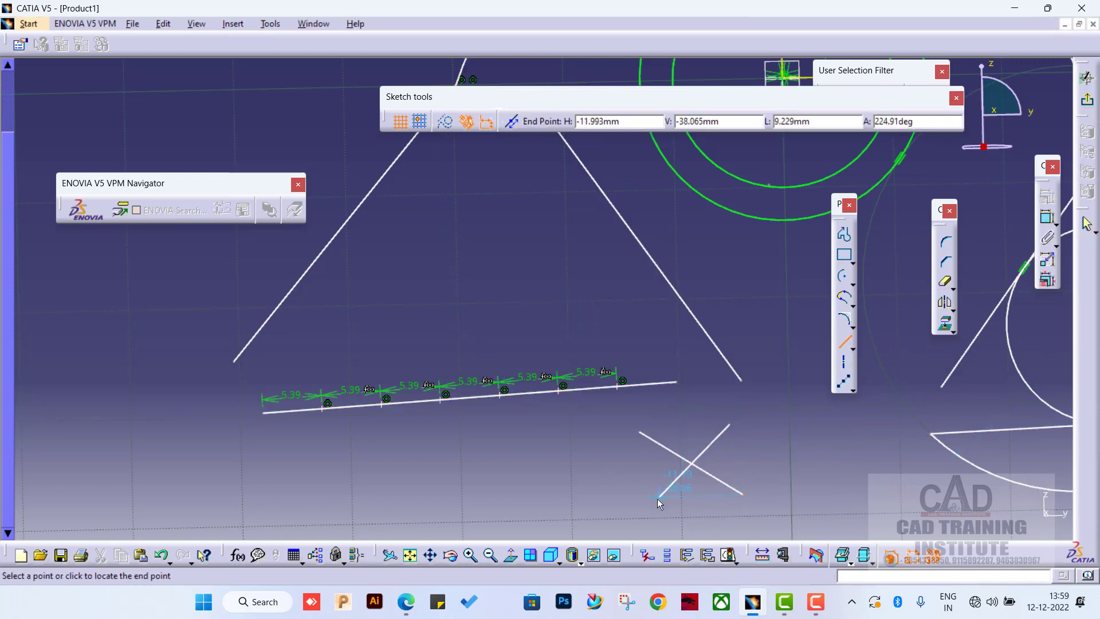
left_click(658, 496)
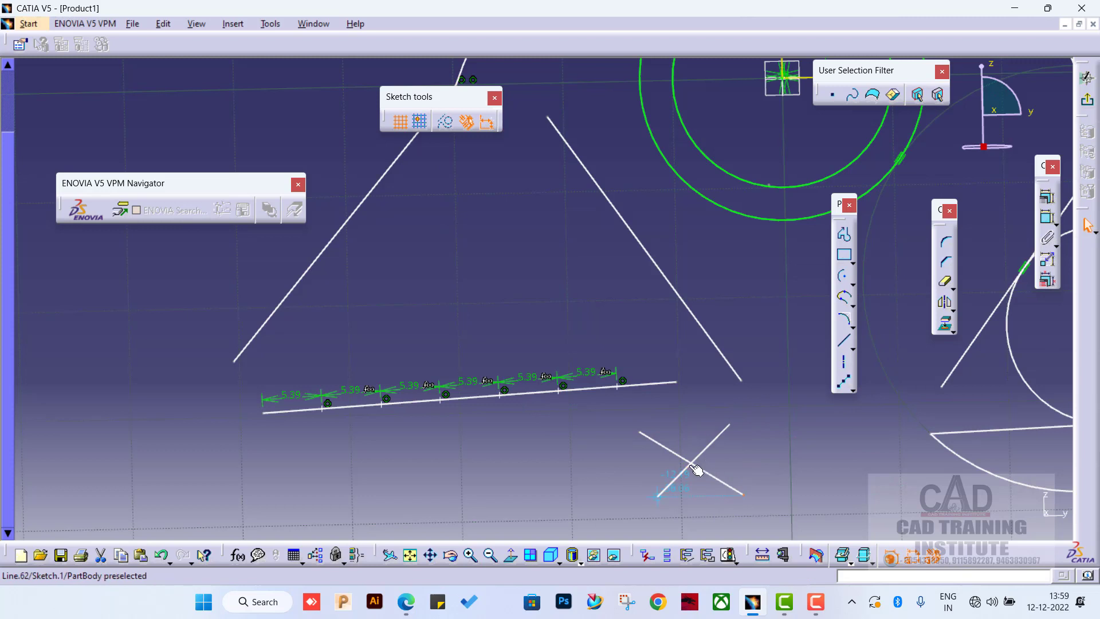
- Create an intersection point where the two short crossing lines meet
left_click(851, 388)
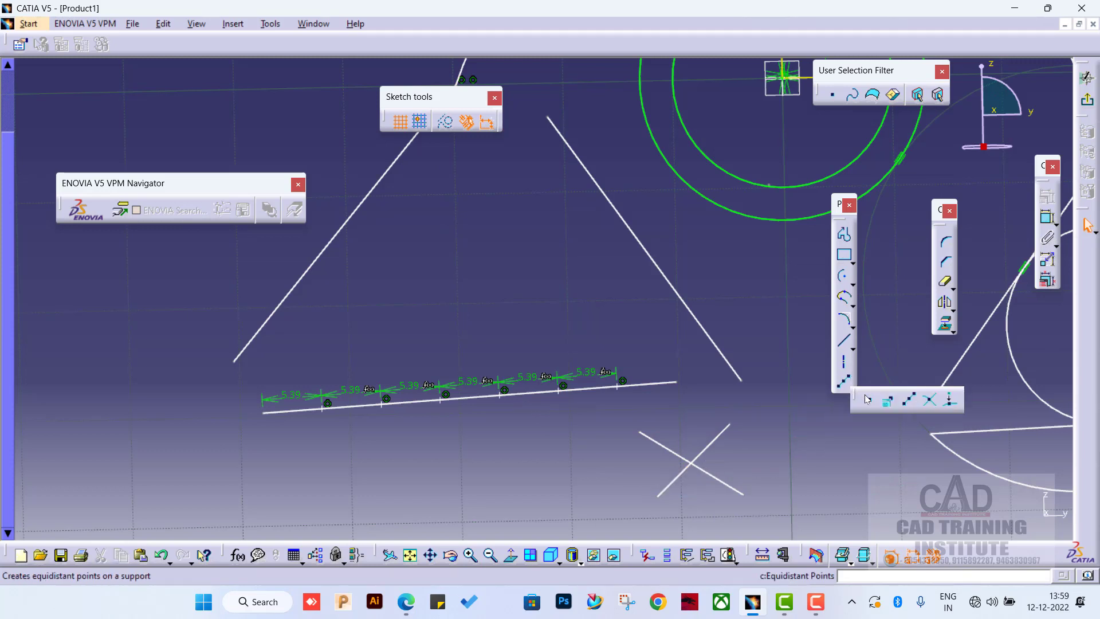
left_click(931, 402)
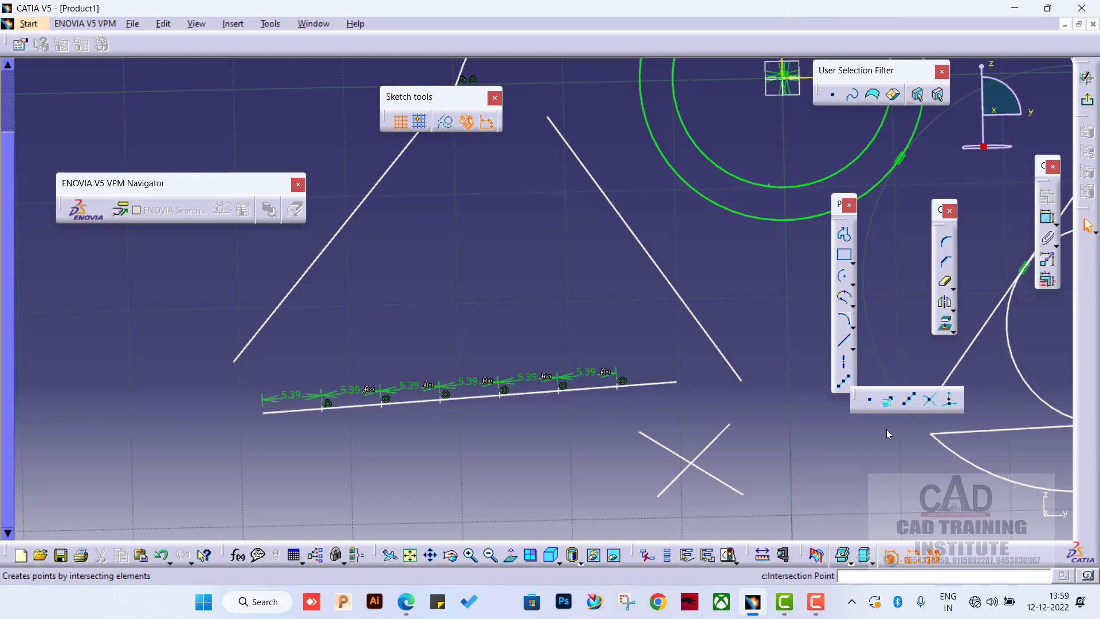
left_click(685, 473)
left_click(723, 480)
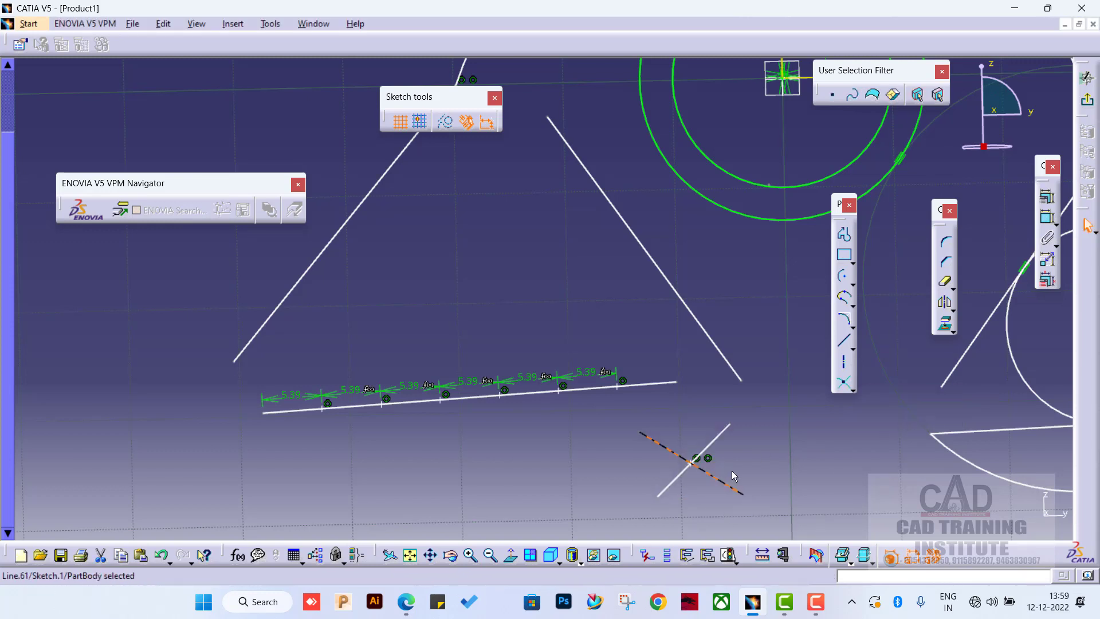
- Draw a small rectangle about 2 mm wide and 1.1 mm high between the right end of the equidistant-point line and the crossing lines
middle_click_drag(748, 463, 745, 353, "ctrl")
middle_click_drag(709, 399, 521, 165)
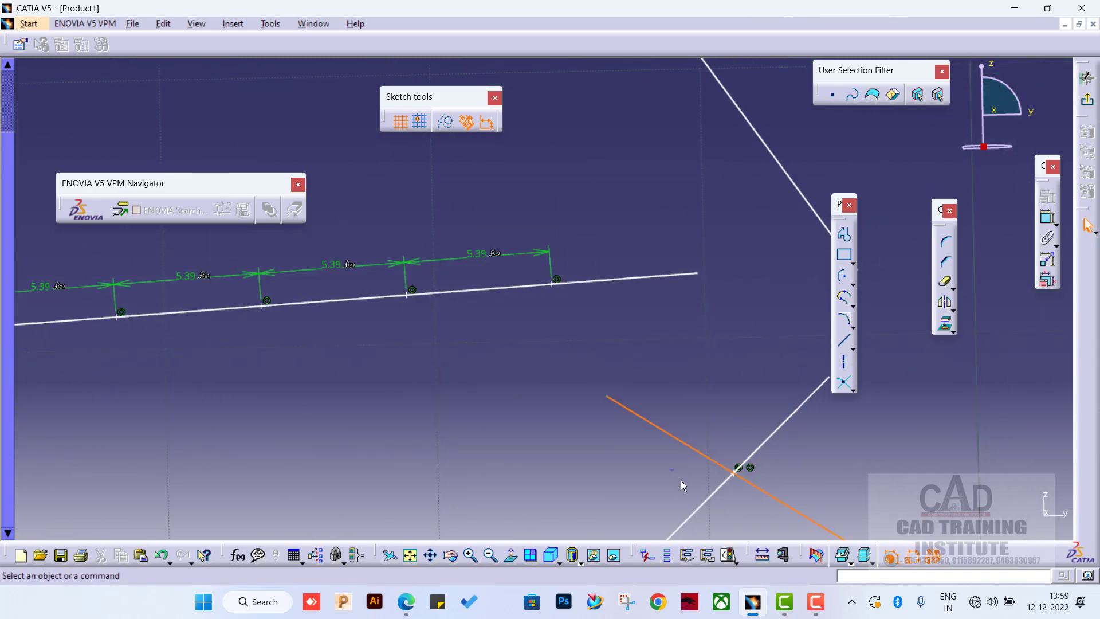
middle_click_drag(640, 451, 589, 362)
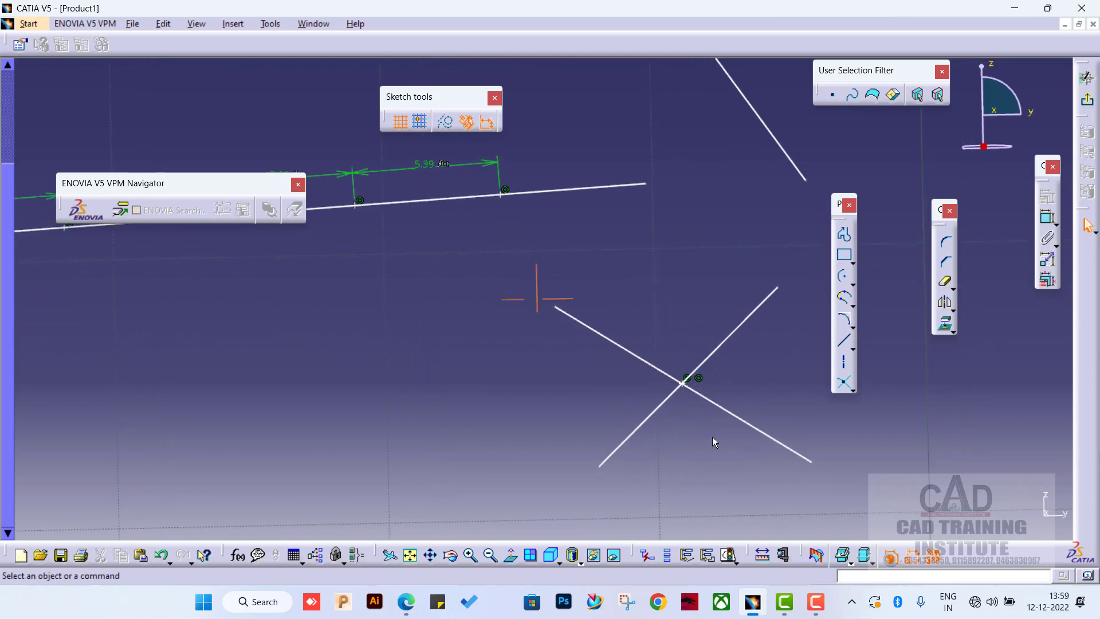
left_click(697, 390)
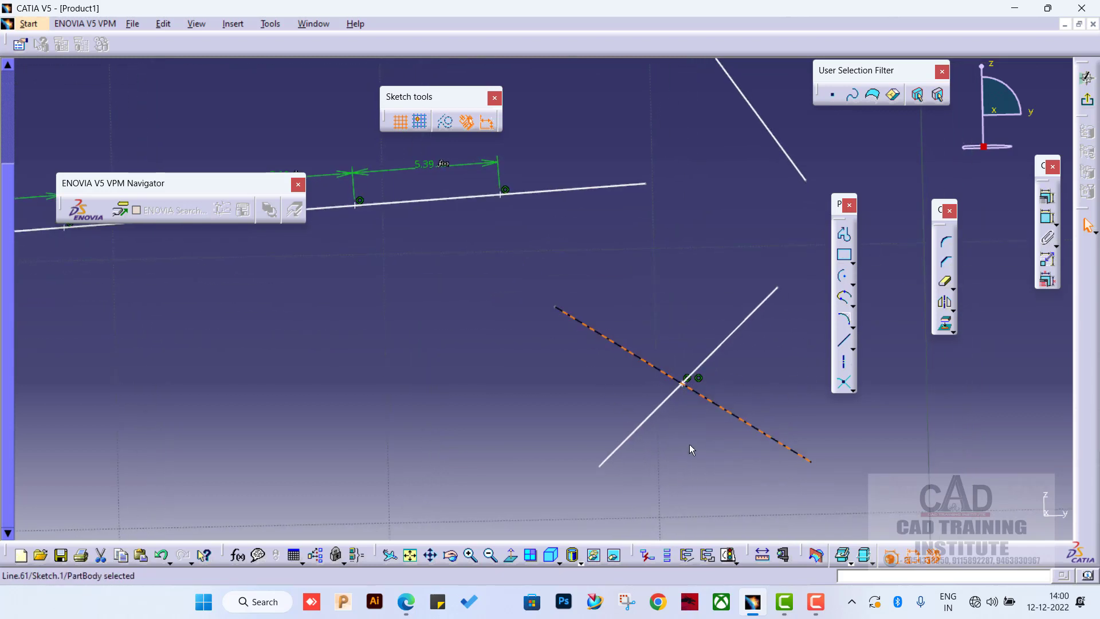
left_click(689, 444)
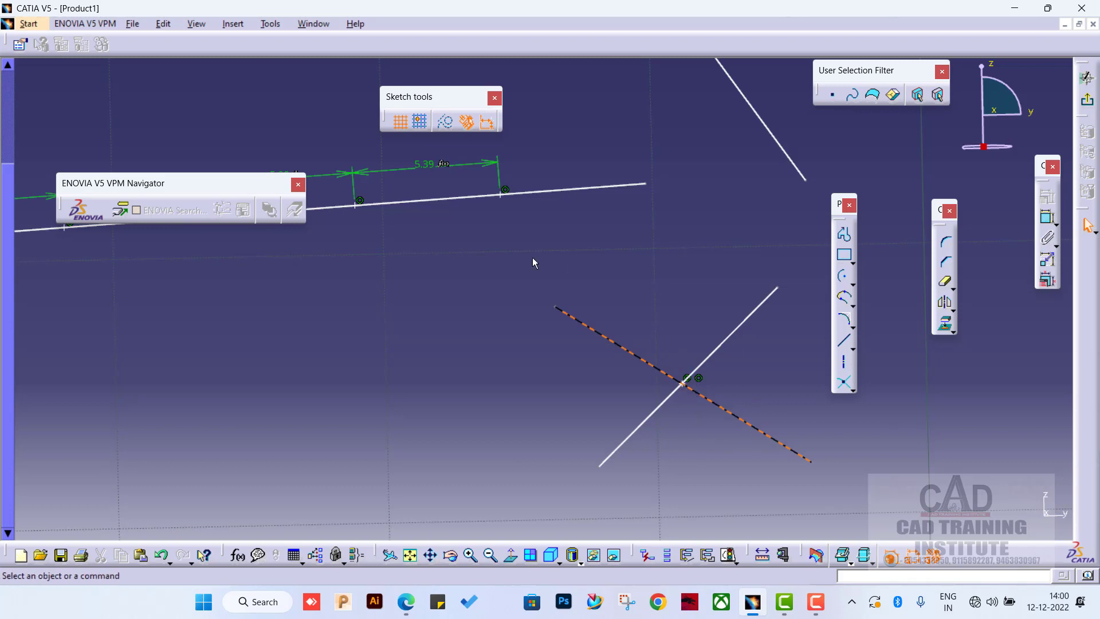
left_click(844, 255)
left_click(647, 222)
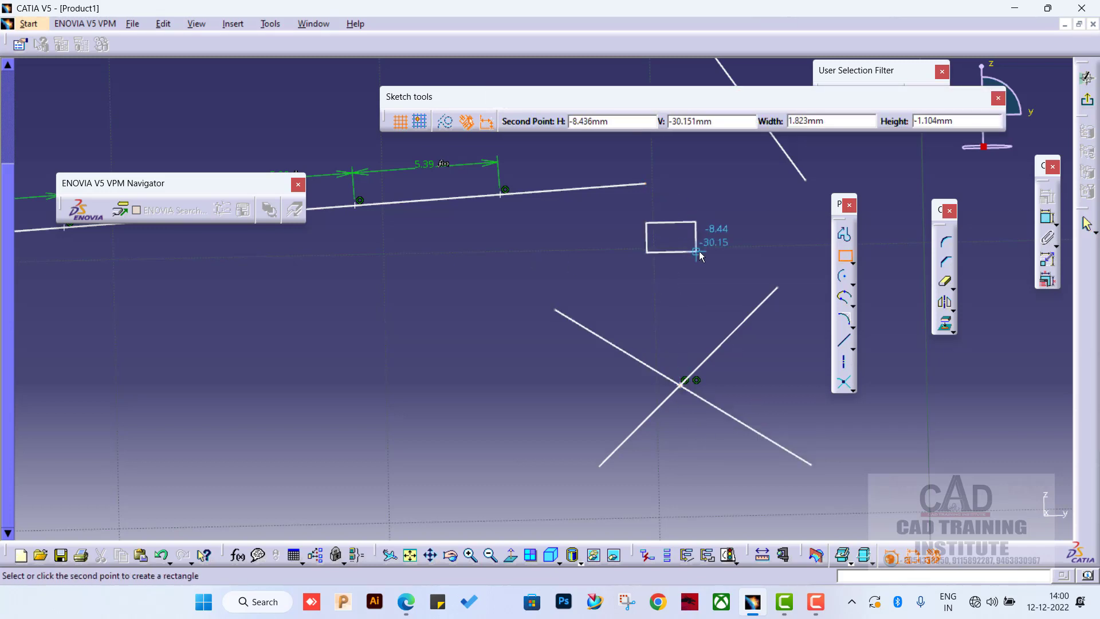
left_click(699, 252)
left_click(755, 343)
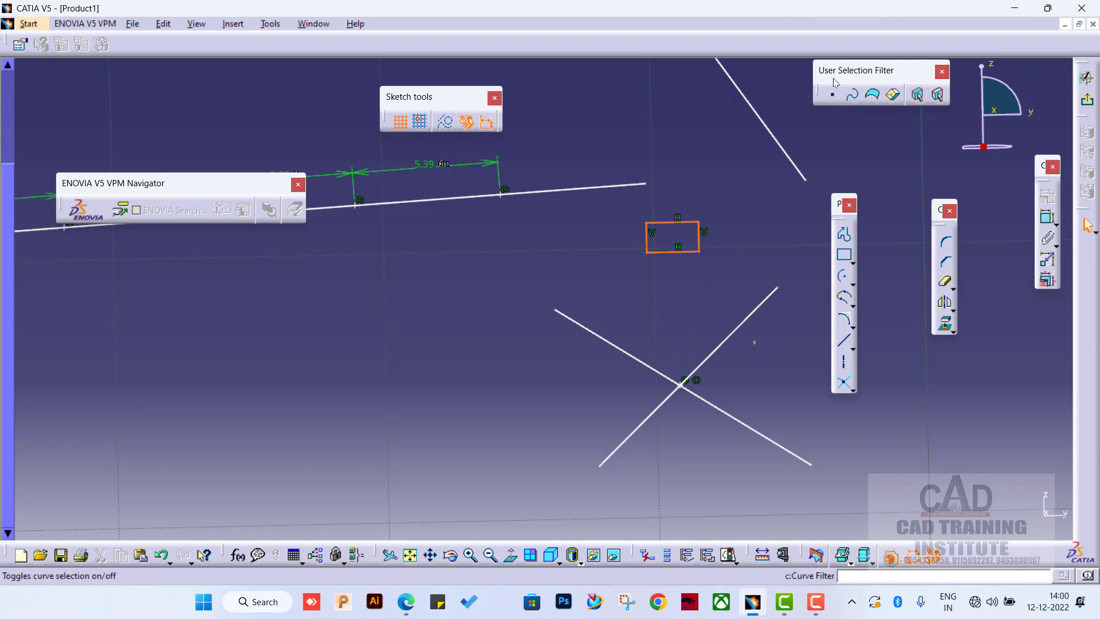
- Restrict selection to points with the Point Filter, box-select the points around the crossing lines, and clear the selection and filter
left_click(836, 98)
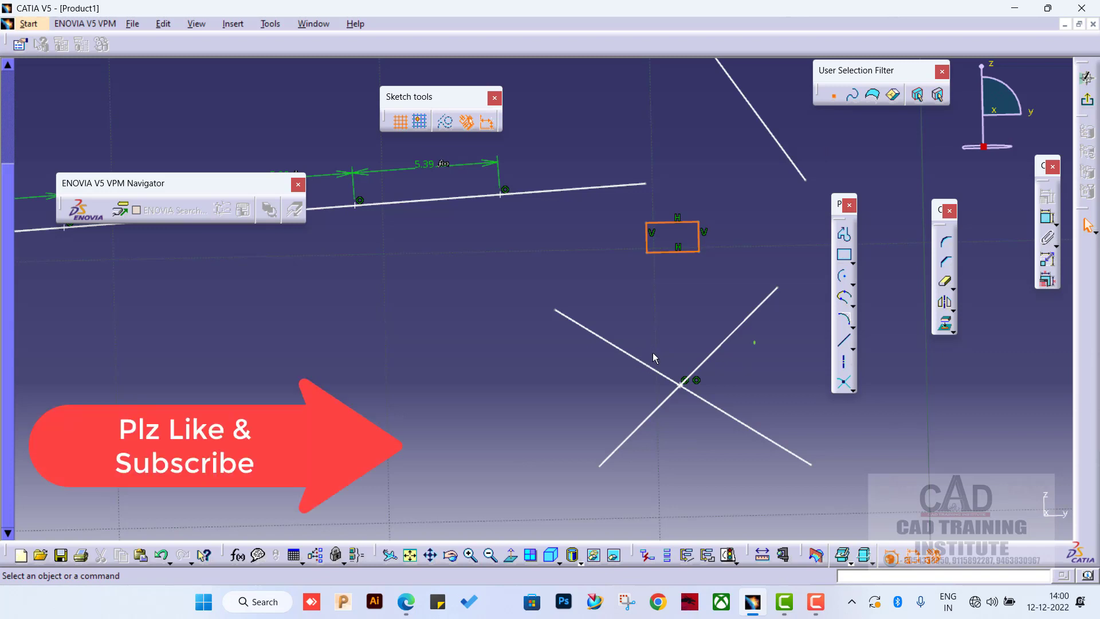
left_click_drag(628, 319, 729, 463)
left_click_drag(721, 204, 592, 286)
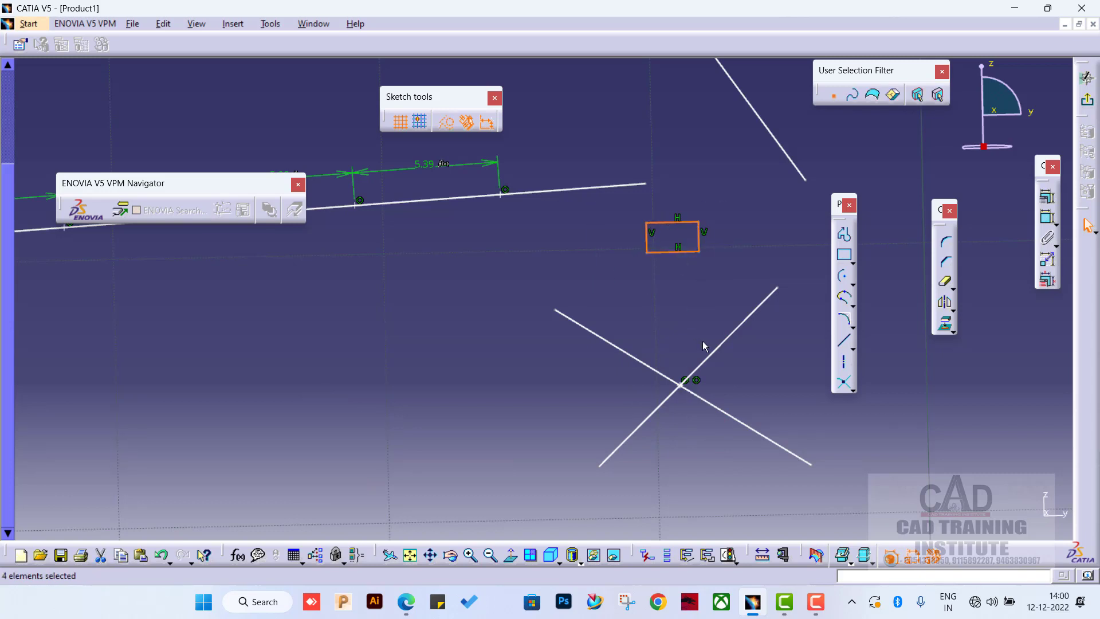
left_click(676, 443)
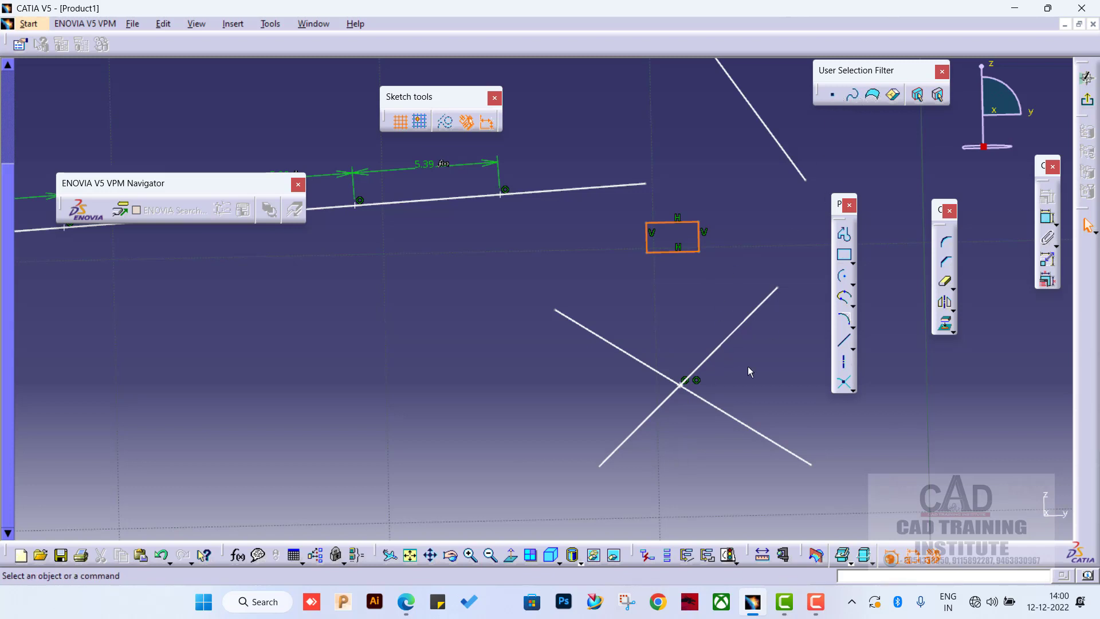
- Enable the Curve Filter to box-select the two crossing lines, and enable the Point Filter as well to pick a line's endpoint
left_click(856, 99)
left_click_drag(802, 267, 490, 491)
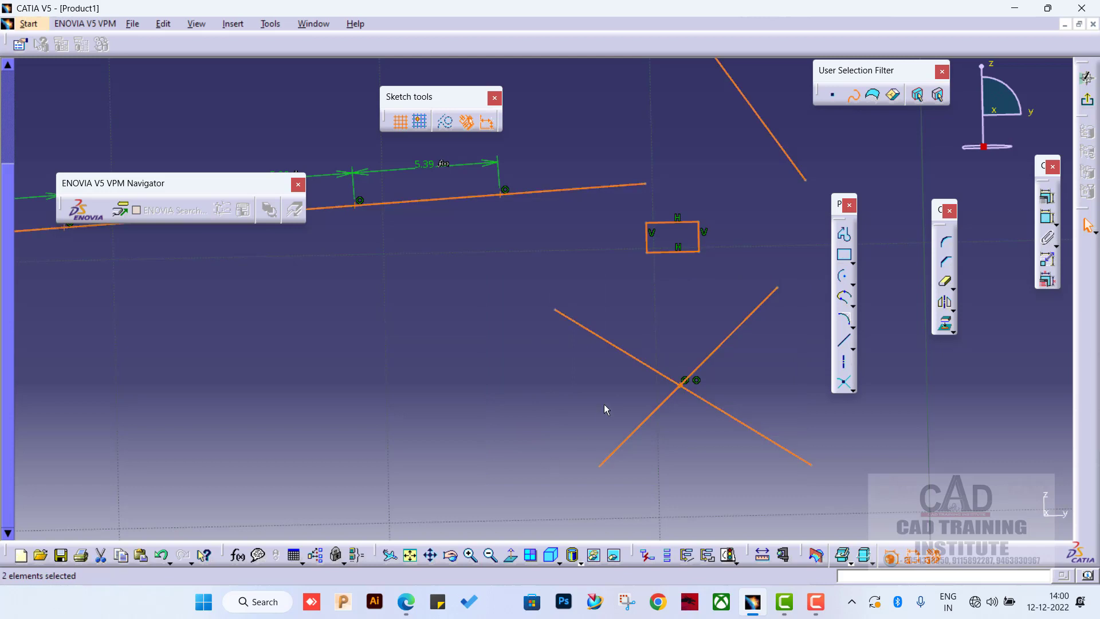
left_click(635, 350)
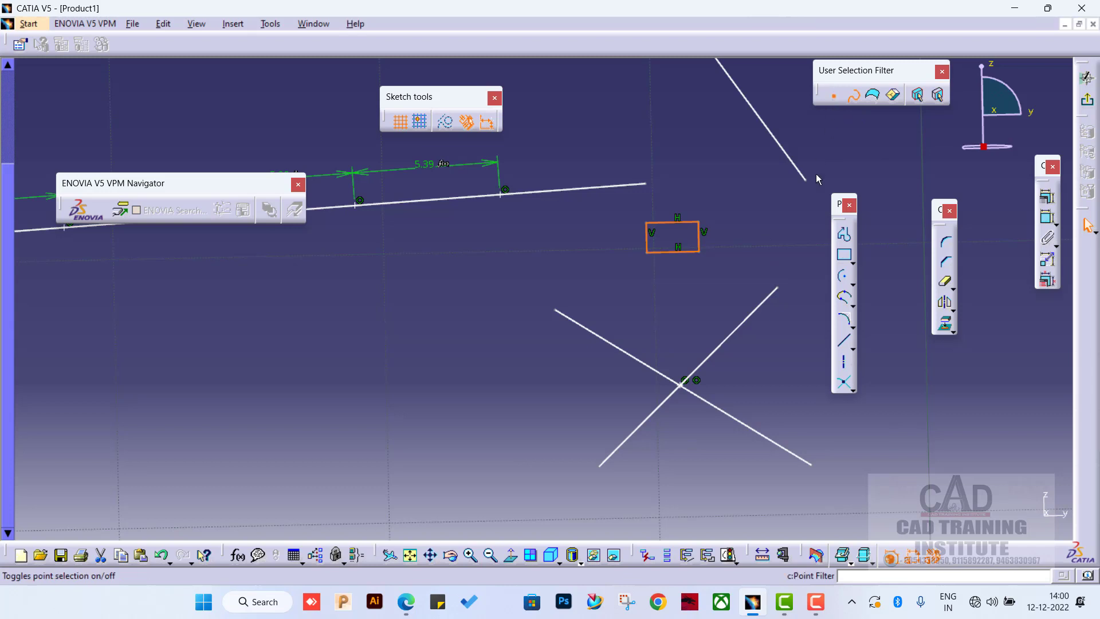
left_click(778, 288)
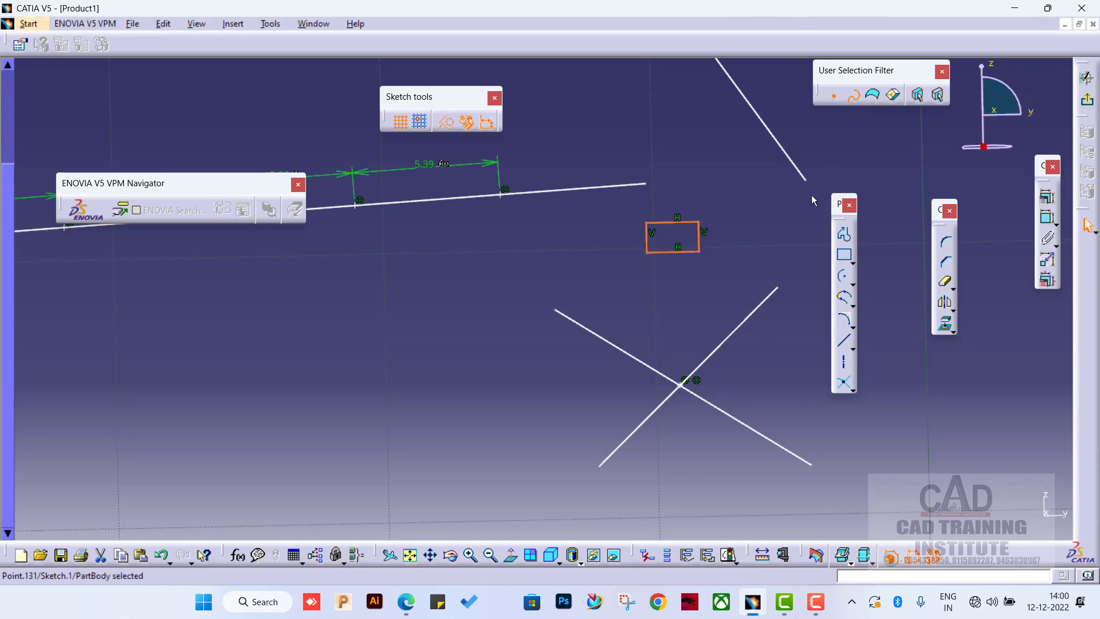
left_click_drag(812, 195, 824, 182)
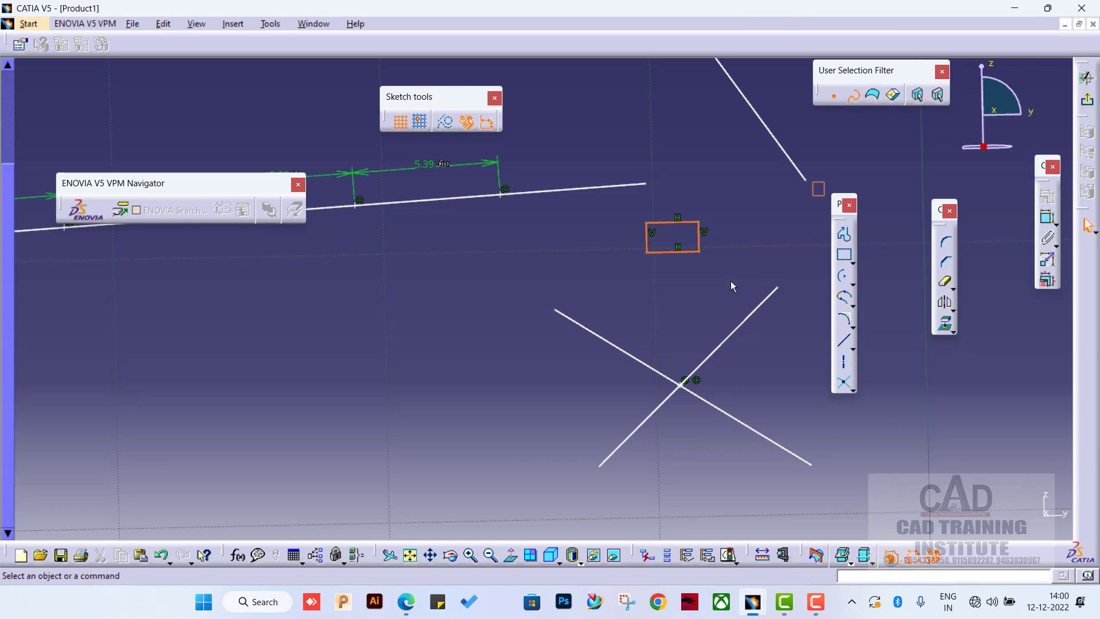
- Examine the complete sketch by panning across it, fitting all geometry in the view, and zooming in and out
mouse_move(606, 269)
middle_mouse_down()
mouse_move(630, 381)
mouse_move(621, 277)
mouse_move(609, 505)
middle_mouse_up()
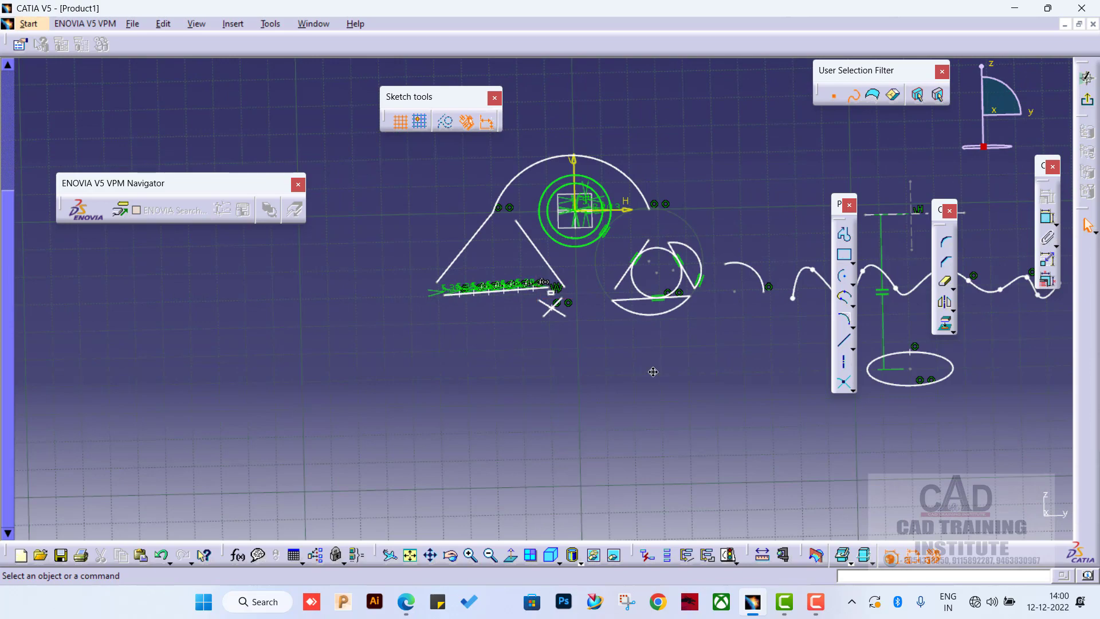
mouse_move(653, 372)
middle_mouse_down()
mouse_move(512, 450)
mouse_move(545, 432)
mouse_move(554, 342)
mouse_move(573, 435)
mouse_move(576, 378)
mouse_move(580, 467)
middle_mouse_up()
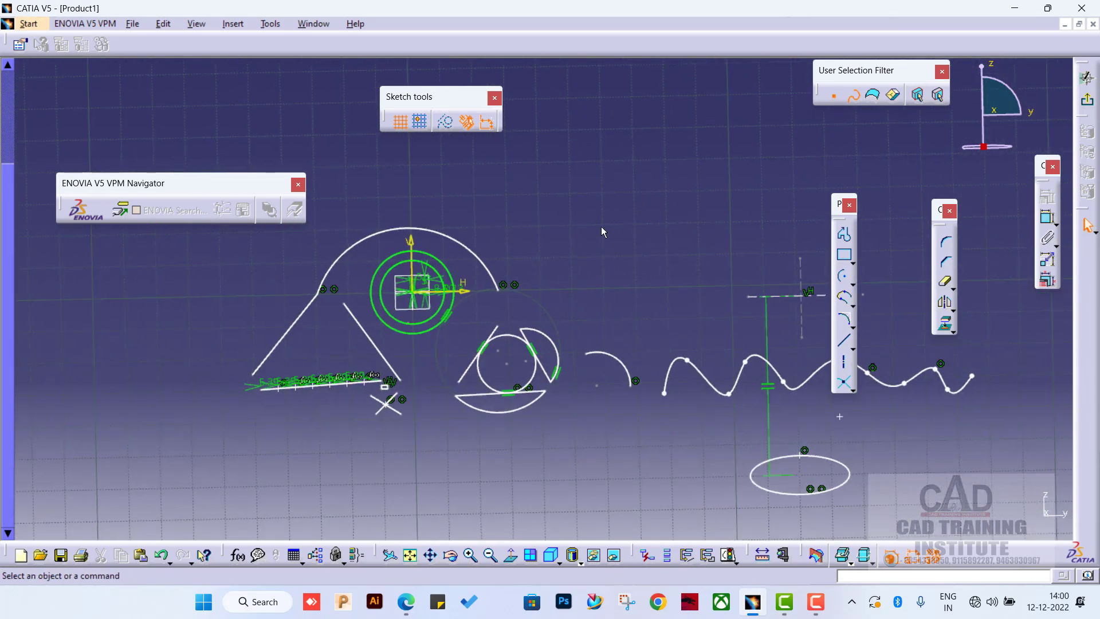
middle_click(587, 271)
left_click(409, 559)
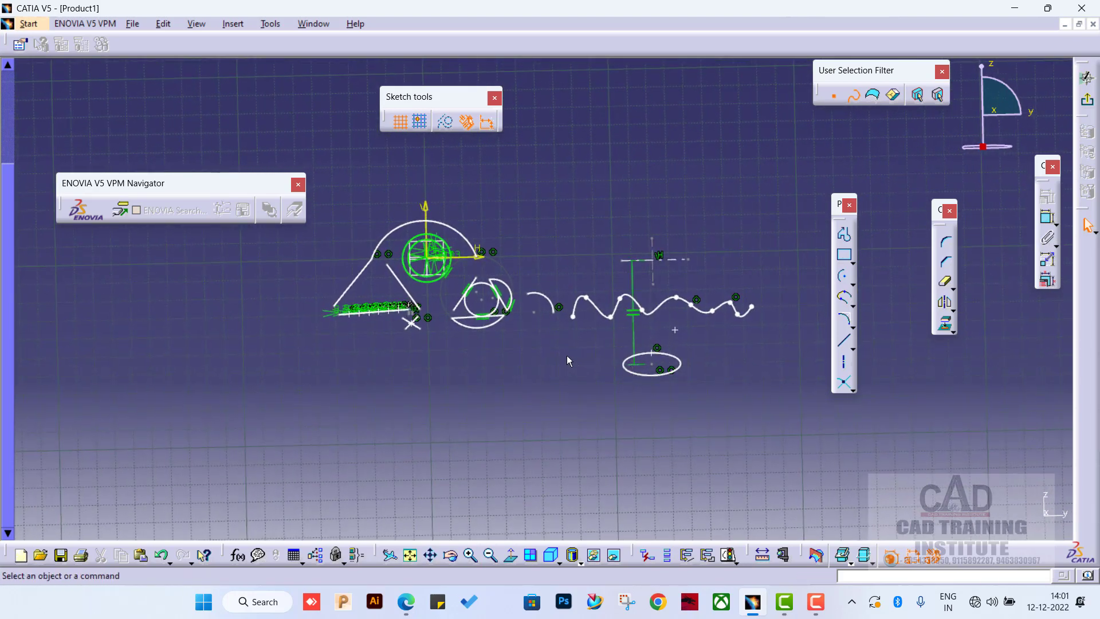
mouse_move(567, 355)
middle_mouse_down()
mouse_move(579, 405)
mouse_move(591, 237)
mouse_move(573, 504)
mouse_move(561, 393)
mouse_move(594, 375)
mouse_move(644, 422)
mouse_move(625, 337)
mouse_move(527, 403)
mouse_move(554, 483)
mouse_move(456, 393)
mouse_move(590, 447)
mouse_move(634, 393)
mouse_move(634, 453)
middle_mouse_up()
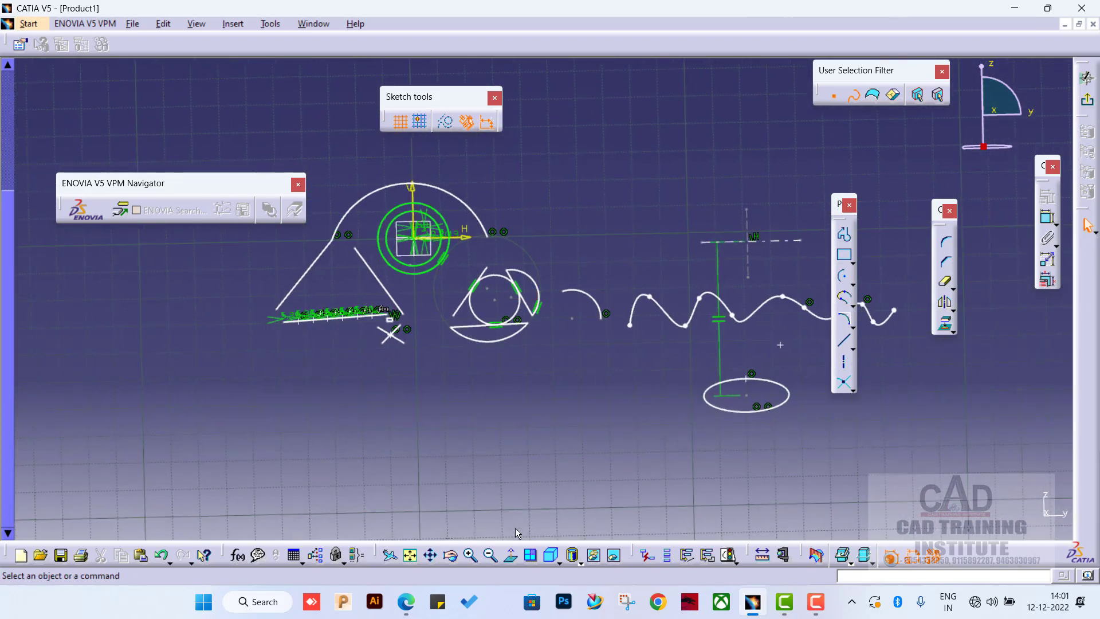
left_click(411, 556)
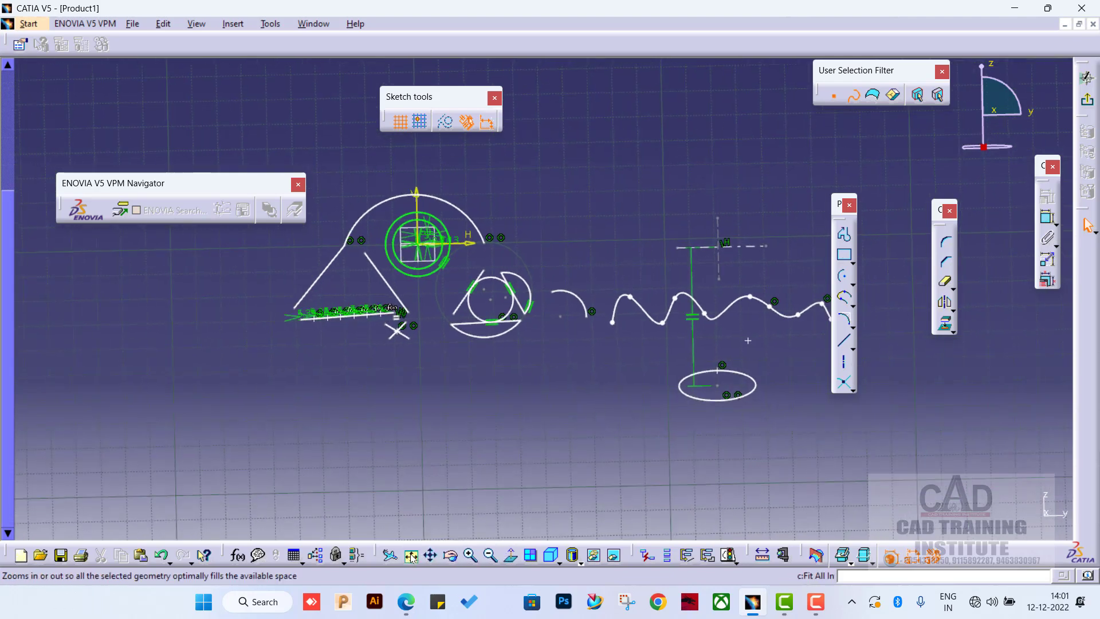
left_click(472, 556)
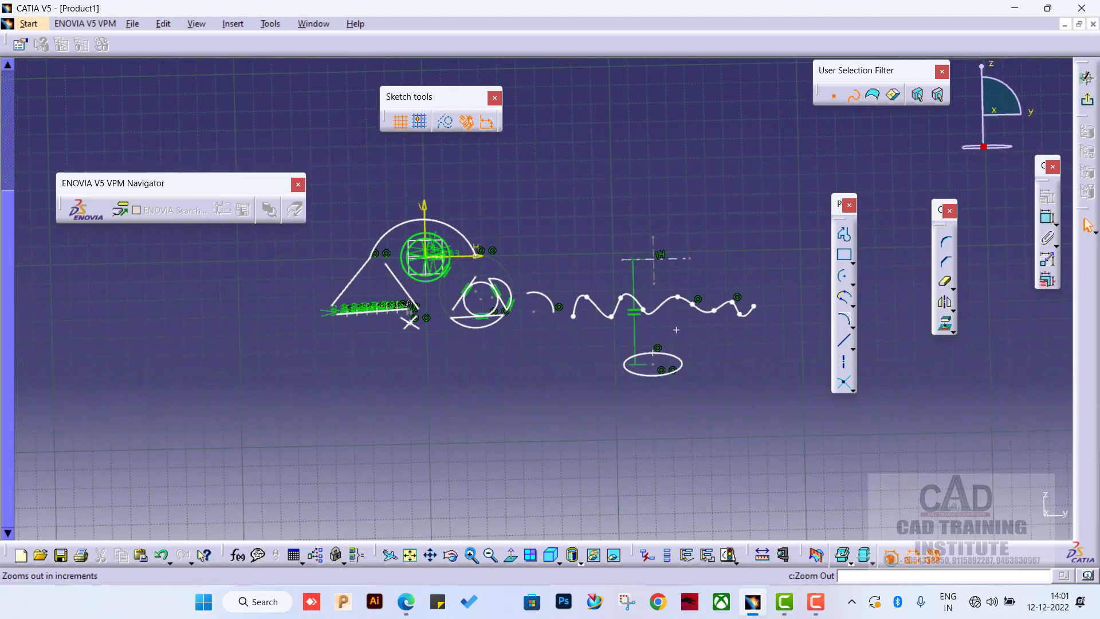
left_click(490, 555)
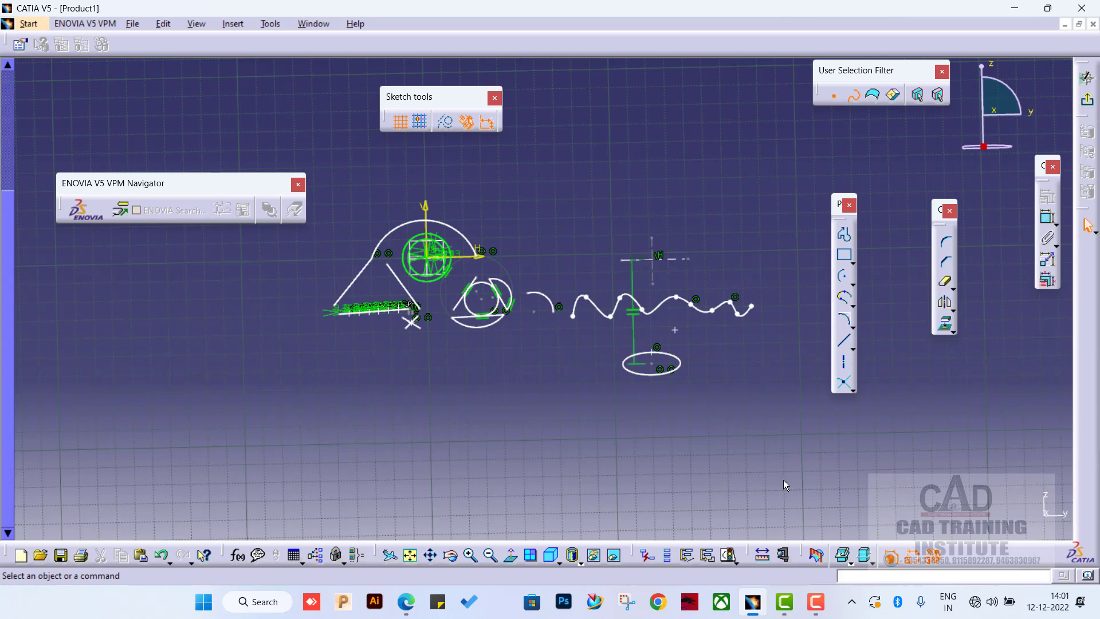
left_click(815, 602)
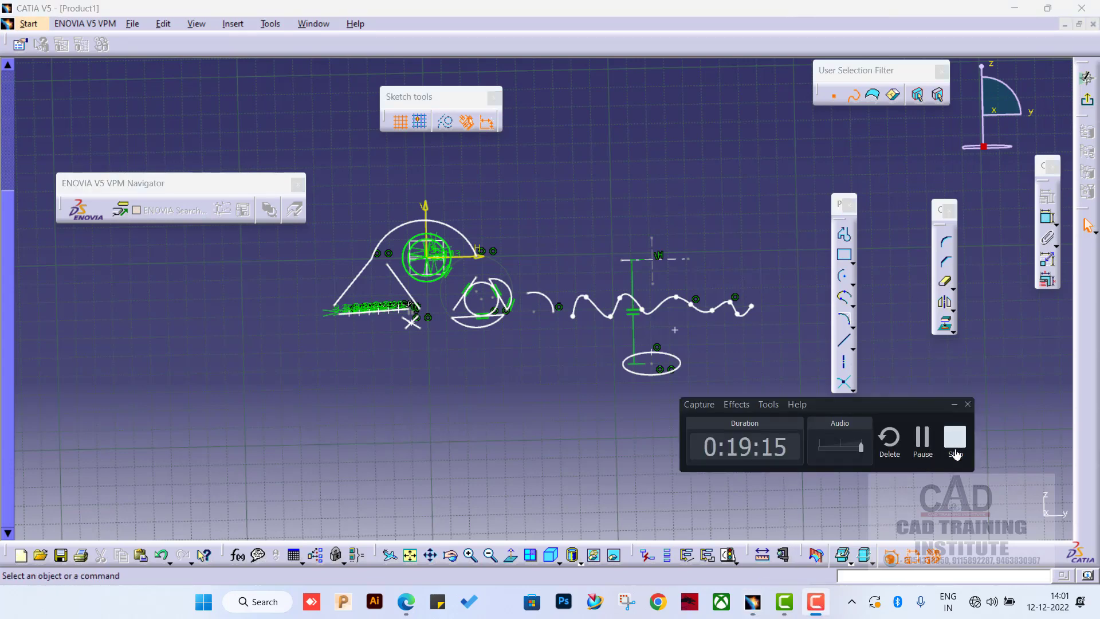